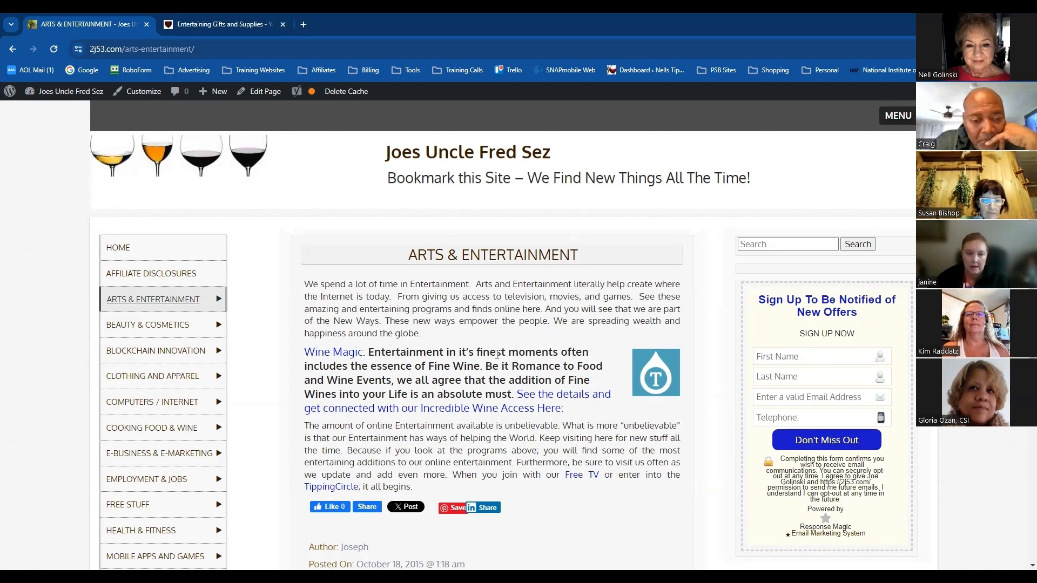
# Open the Arts & Entertainment page on the 3c06.com site and review its featured article summaries
pyautogui.click(227, 25)
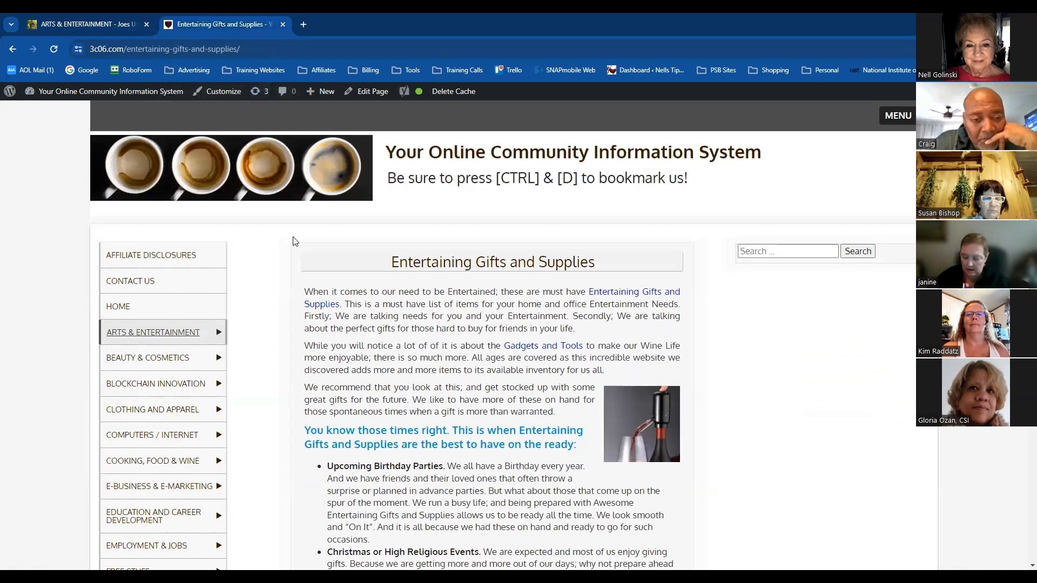
pyautogui.click(164, 336)
pyautogui.moveTo(229, 319)
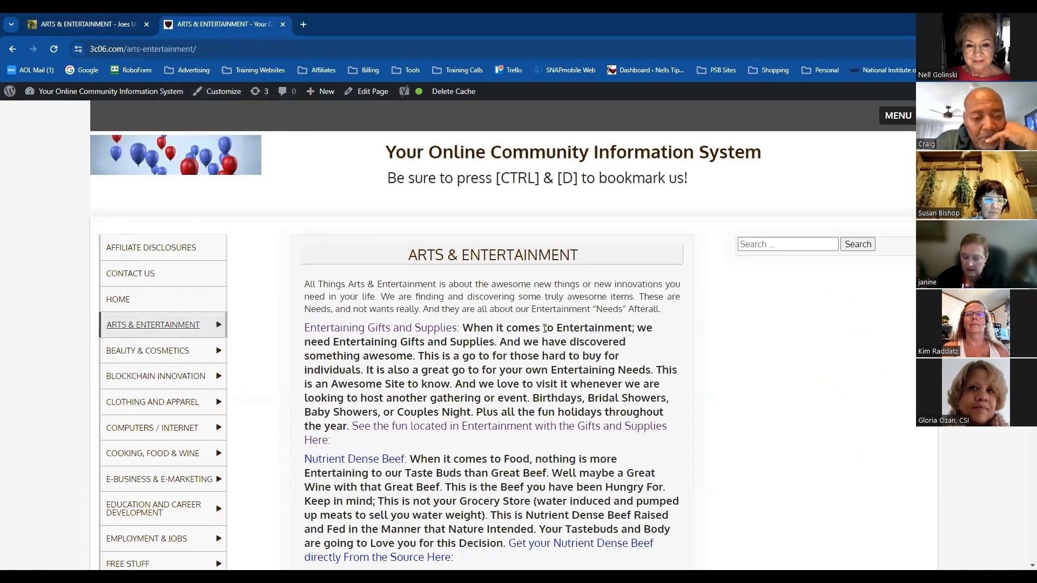
pyautogui.scroll(-2, 481, 342)
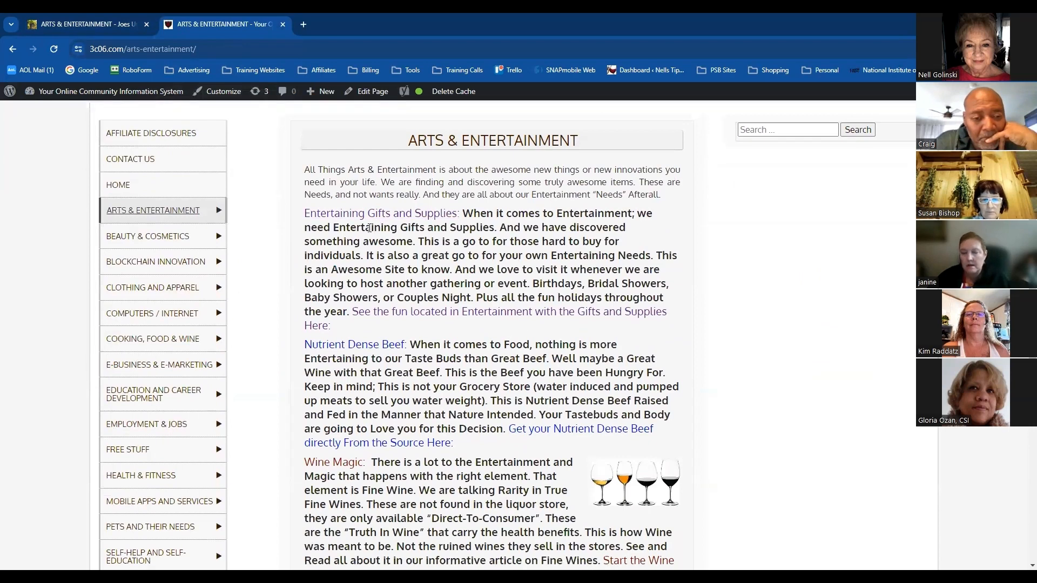
pyautogui.scroll(-1, 335, 294)
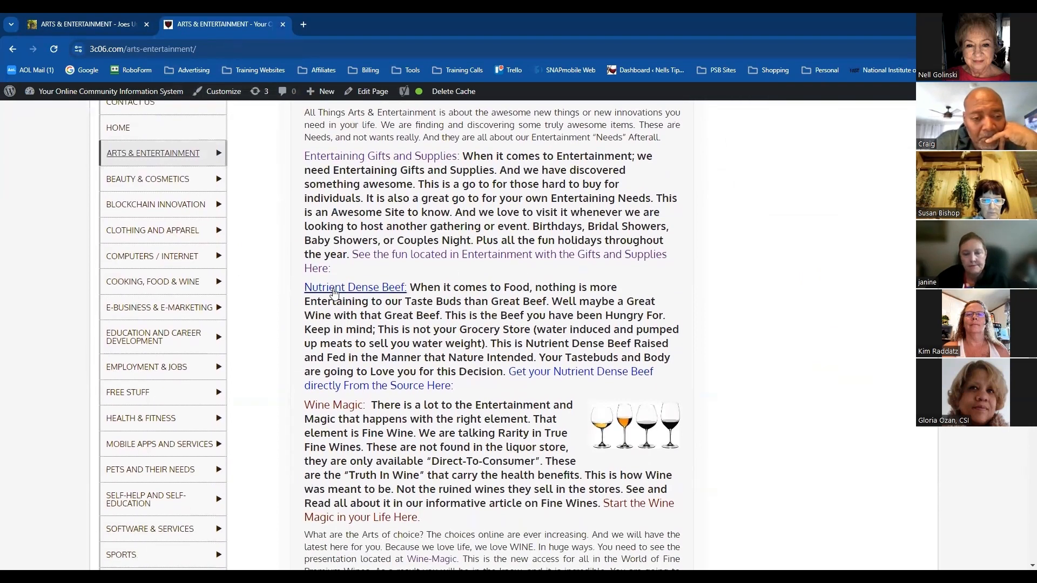
pyautogui.scroll(-1, 486, 351)
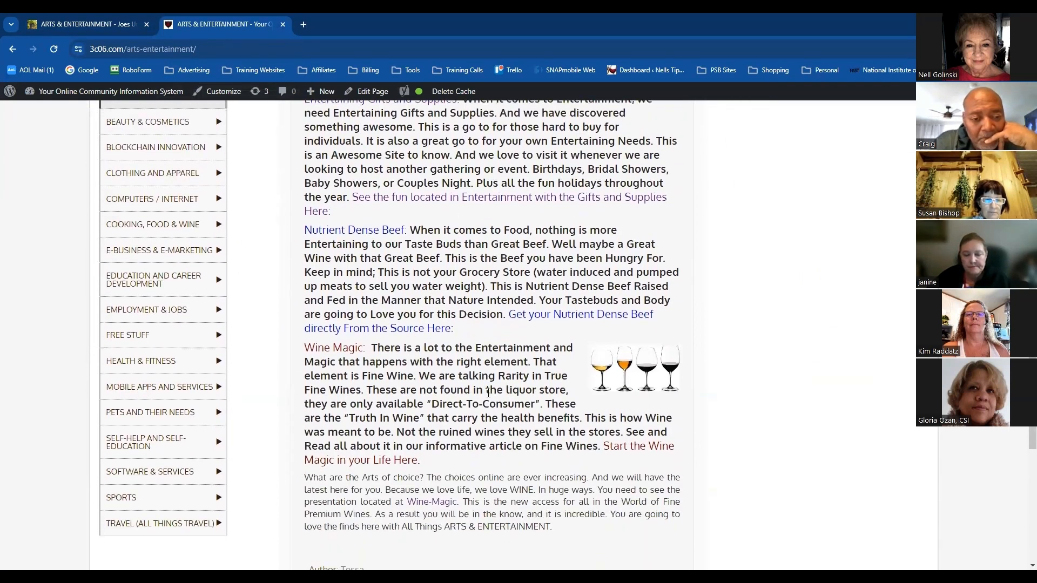
pyautogui.scroll(3, 488, 392)
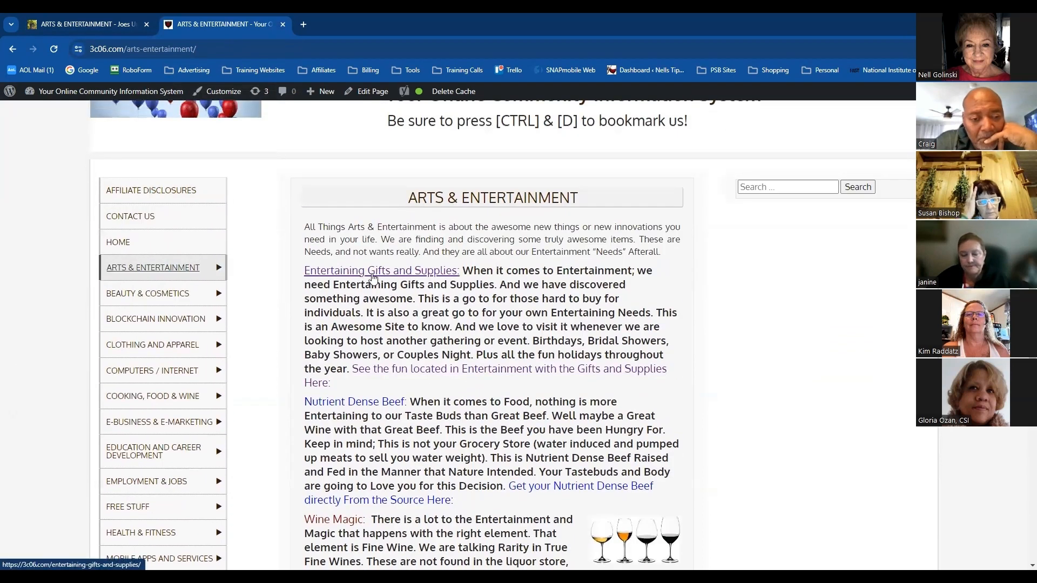
# Open the Entertaining Gifts and Supplies article and copy its entire body, from the opening paragraph through the closing contact line
pyautogui.click(375, 272)
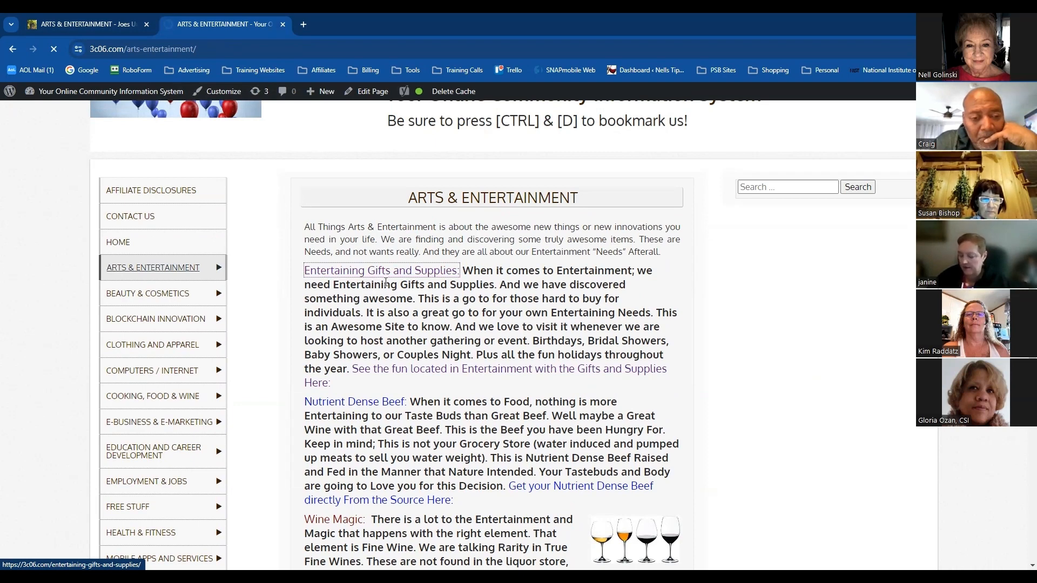
pyautogui.scroll(-1, 417, 281)
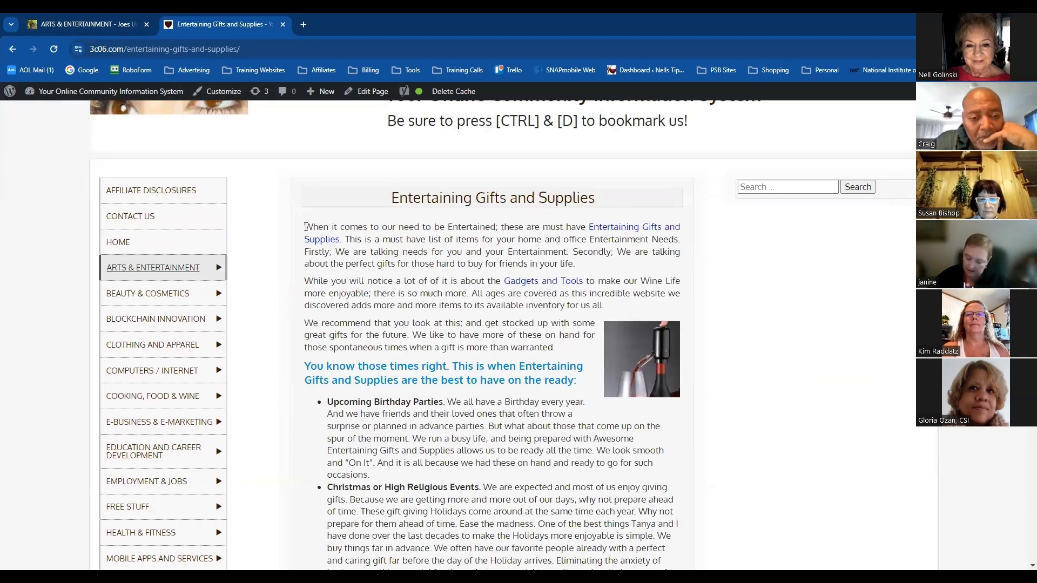
pyautogui.moveTo(306, 227); pyautogui.dragTo(679, 458)
pyautogui.scroll(-1, 659, 428)
pyautogui.scroll(-4, 661, 428)
pyautogui.scroll(-3, 661, 428)
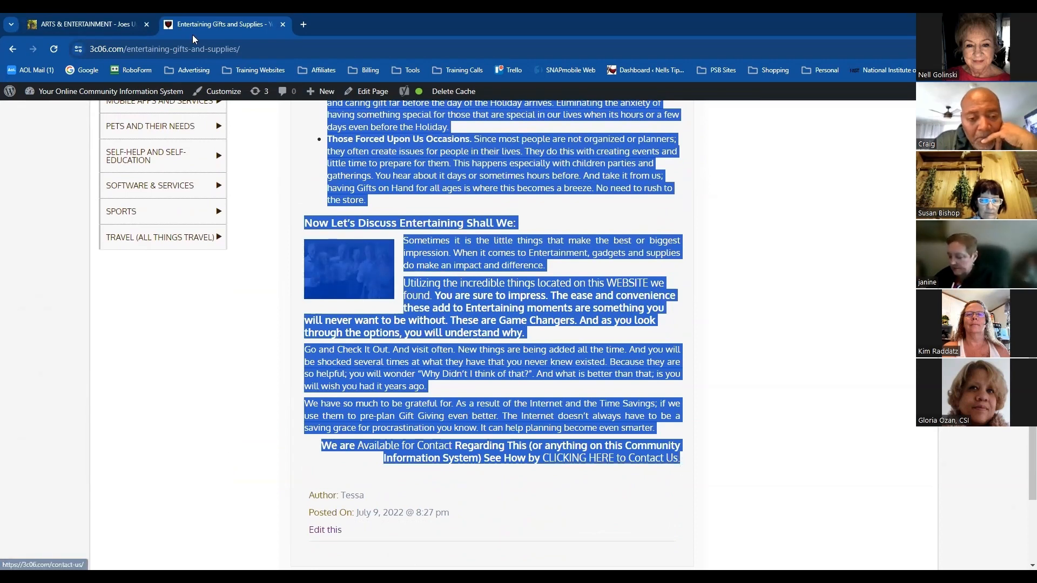
# Create a new page on the 2j53.com site and paste the copied article into its body
pyautogui.click(118, 24)
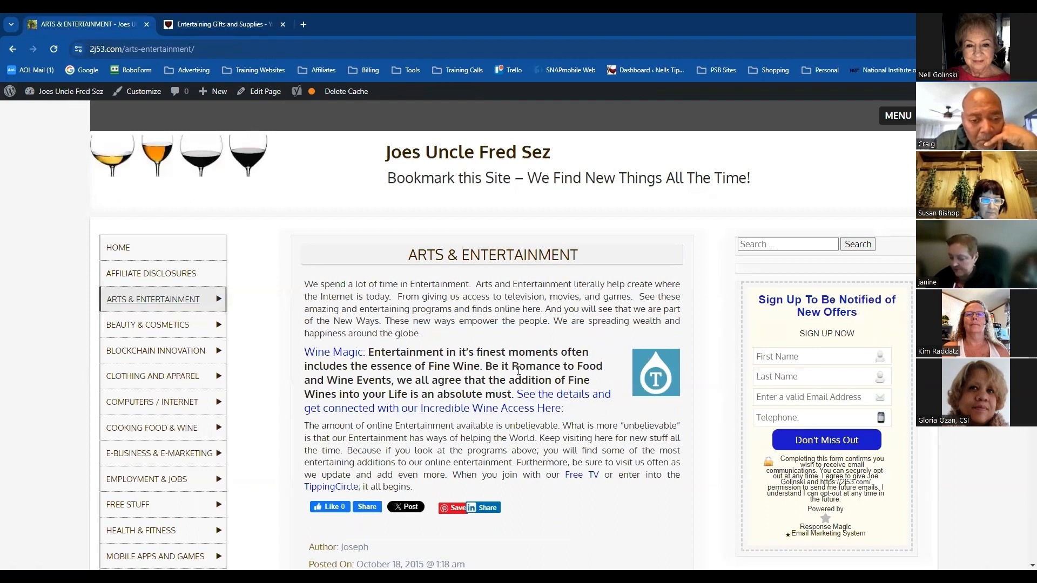
pyautogui.scroll(-1, 518, 373)
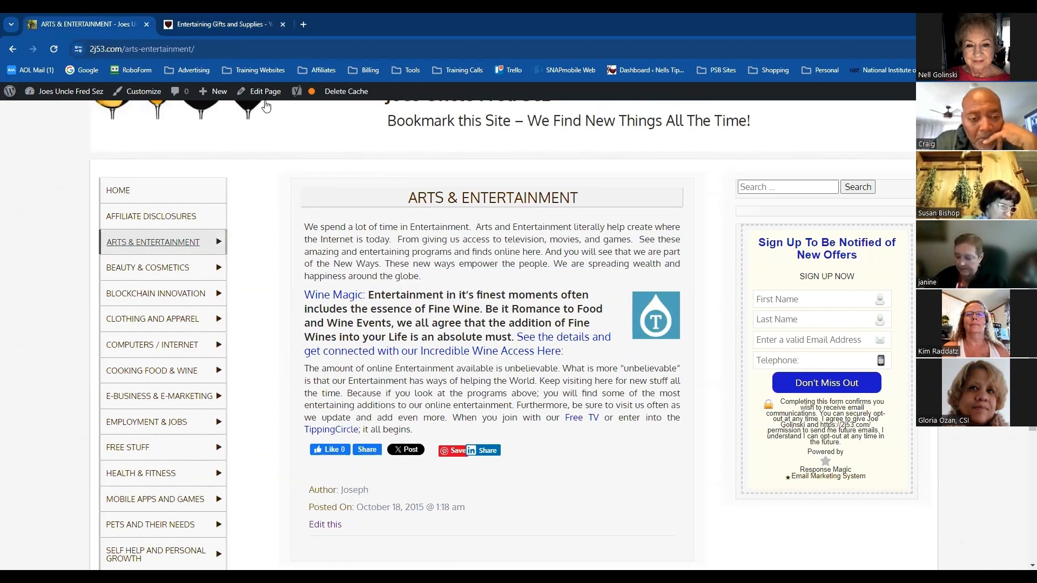
pyautogui.moveTo(215, 97)
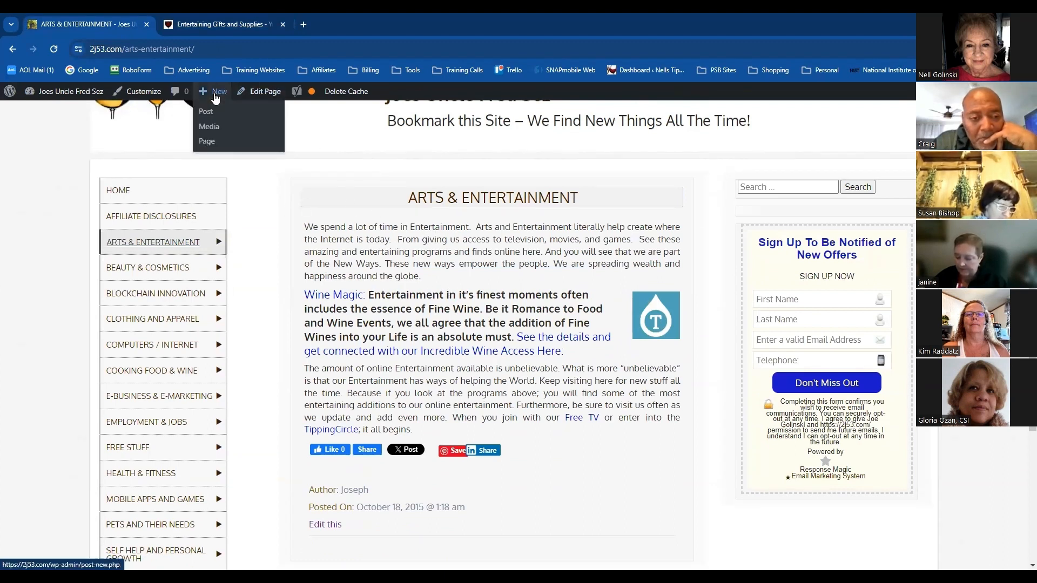
pyautogui.click(207, 142)
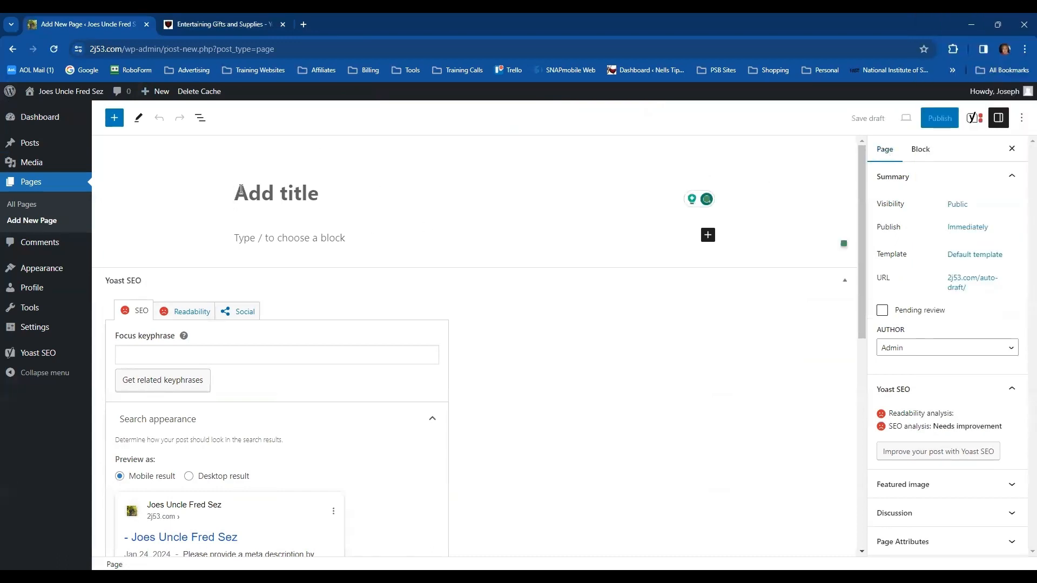
pyautogui.click(244, 238)
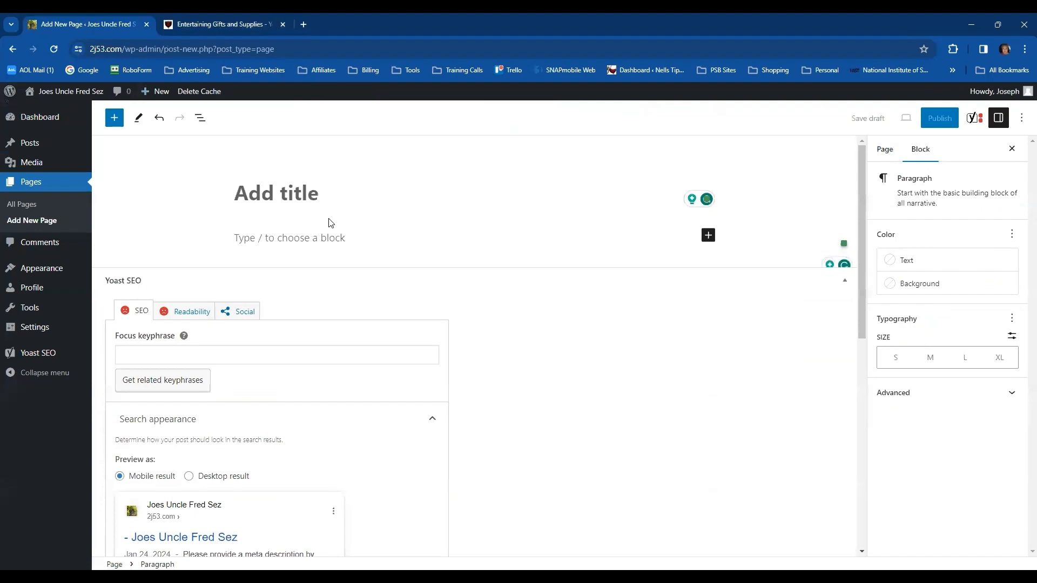
pyautogui.hotkey('ctrl', 'v')
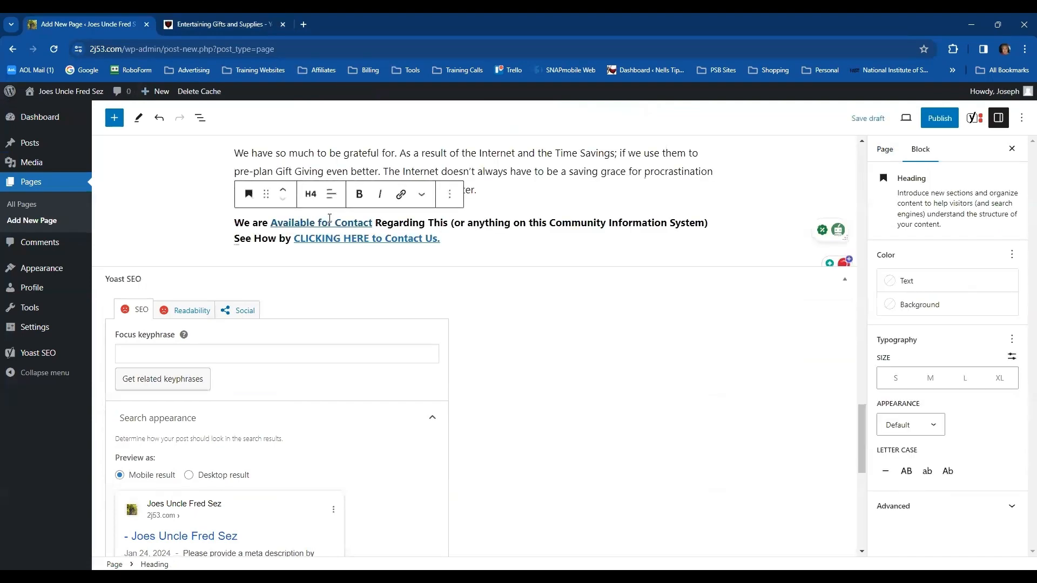
pyautogui.click(744, 243)
# Resize the wine dispenser image to 150 px wide and align it right beside the recommendation paragraph
pyautogui.scroll(10, 768, 205)
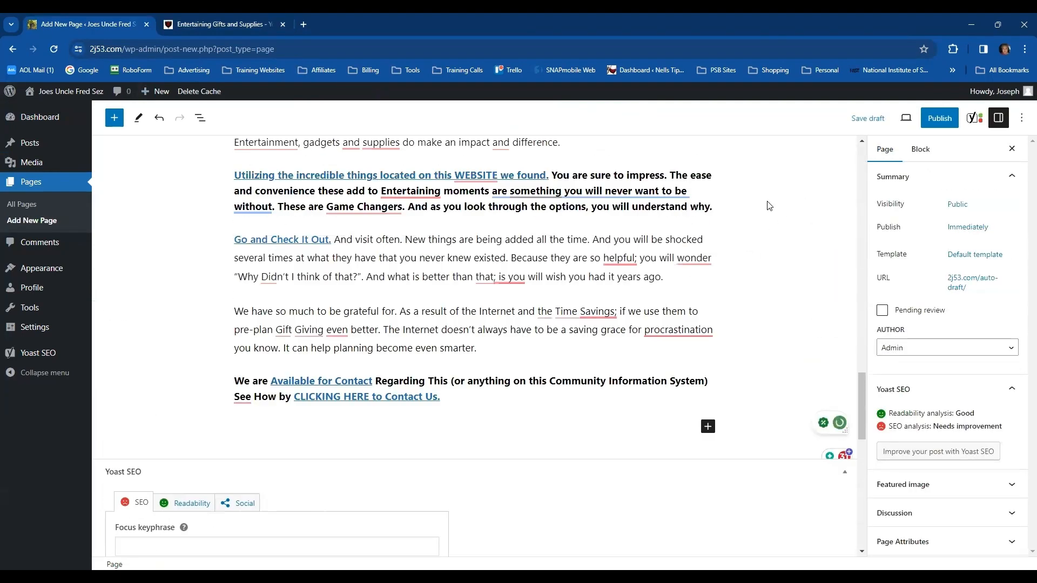
pyautogui.scroll(15, 768, 206)
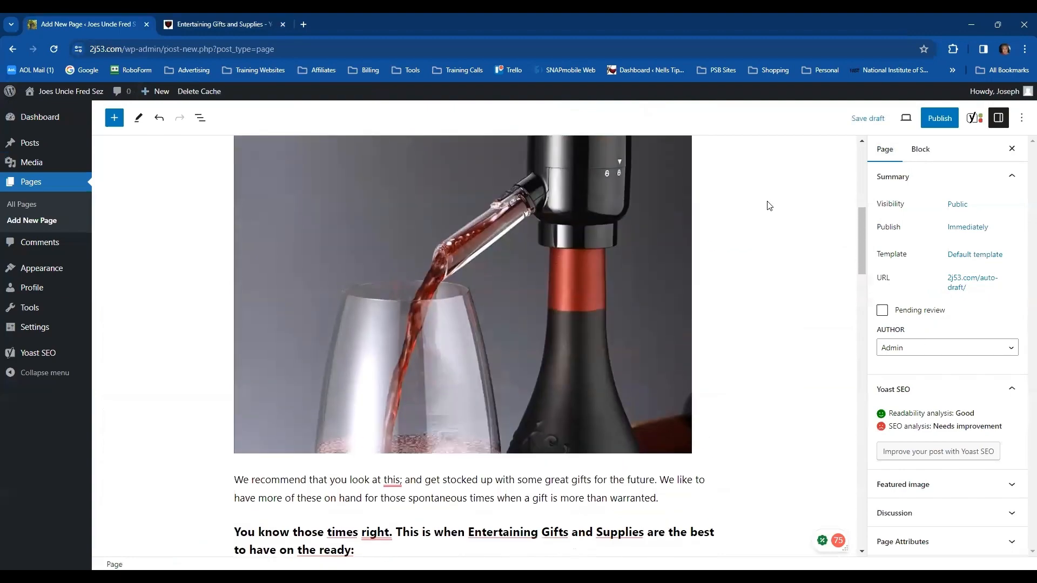
pyautogui.scroll(-4, 766, 227)
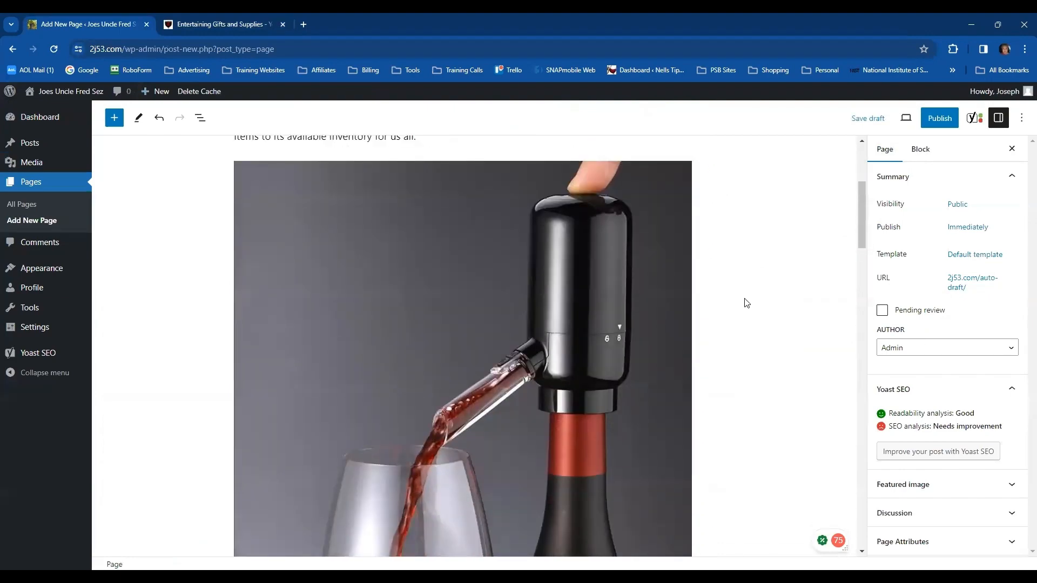
pyautogui.scroll(-2, 664, 300)
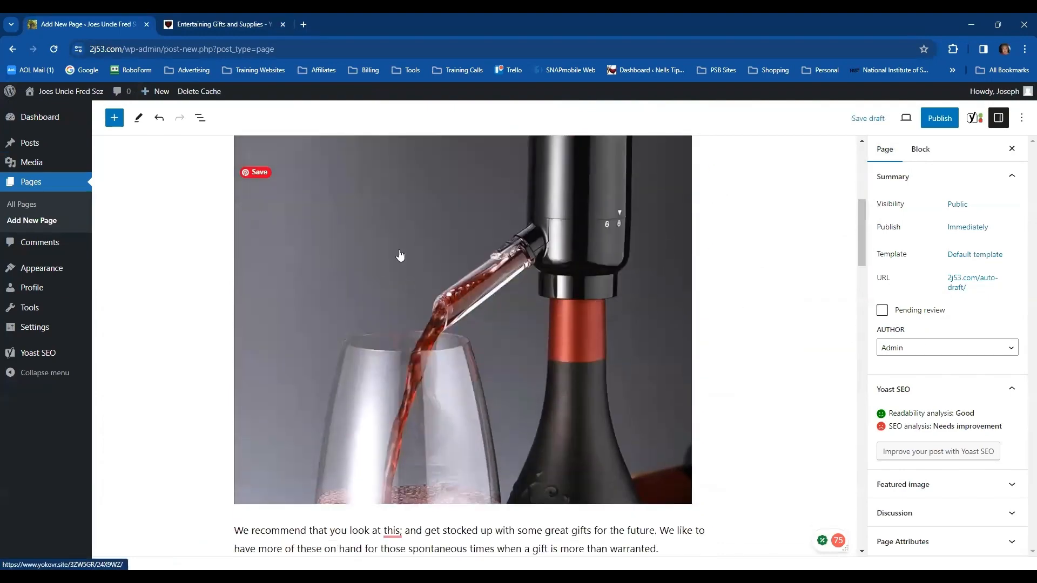
pyautogui.click(401, 257)
pyautogui.moveTo(716, 278); pyautogui.dragTo(537, 281)
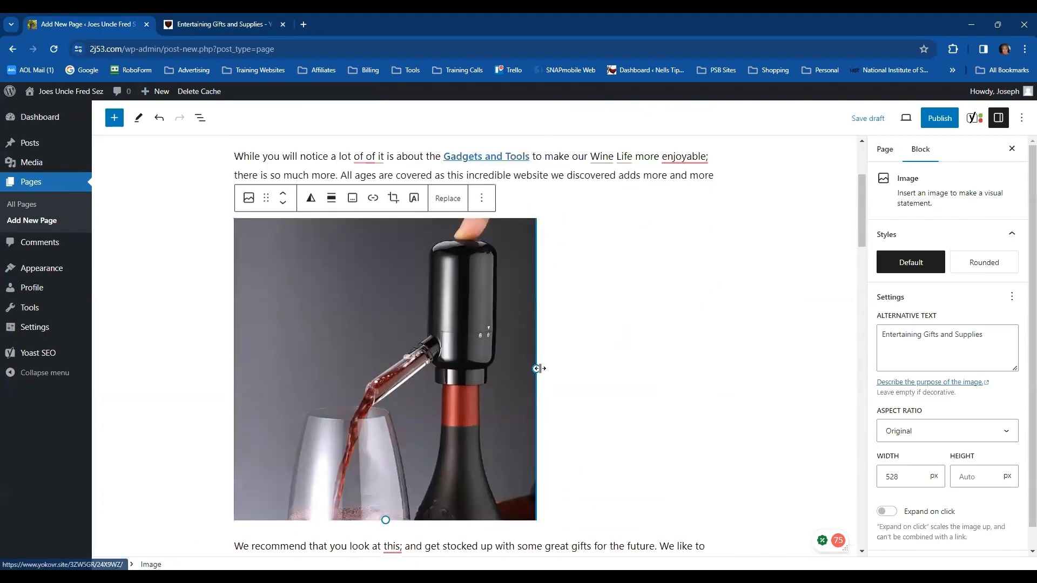
pyautogui.moveTo(536, 365); pyautogui.dragTo(355, 251)
pyautogui.click(332, 198)
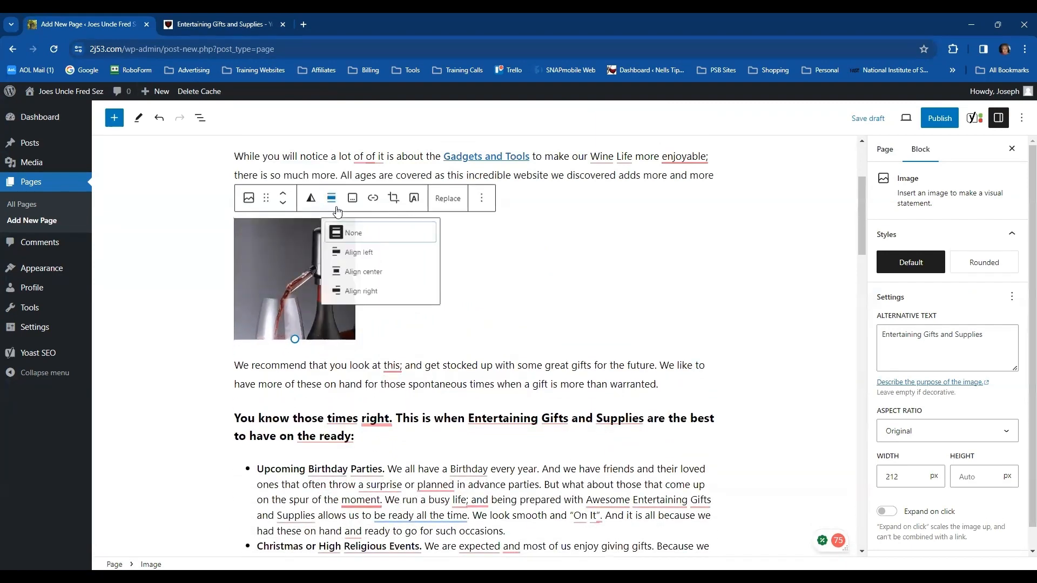
pyautogui.click(367, 296)
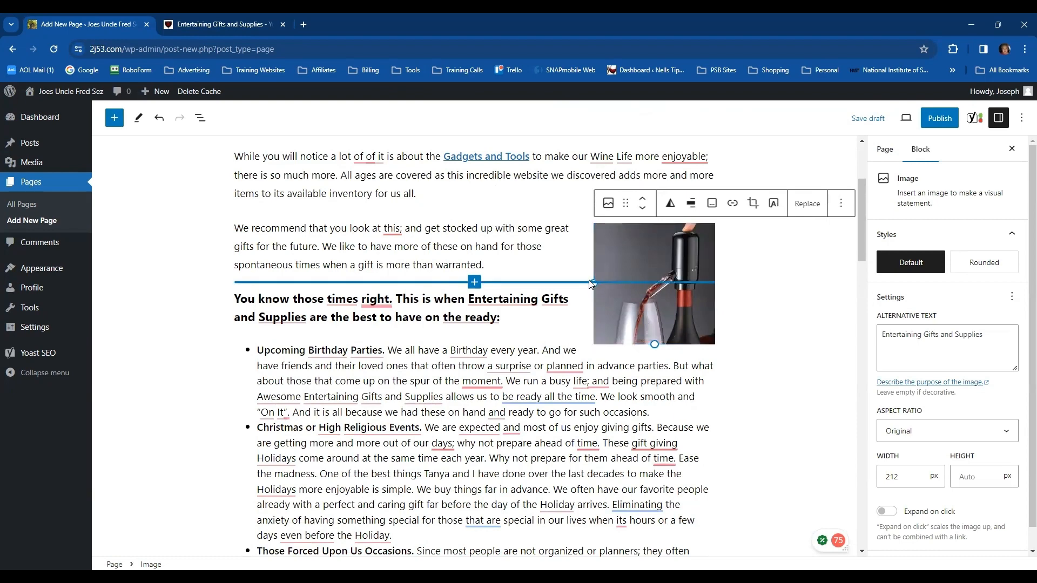
pyautogui.moveTo(654, 344); pyautogui.dragTo(666, 307)
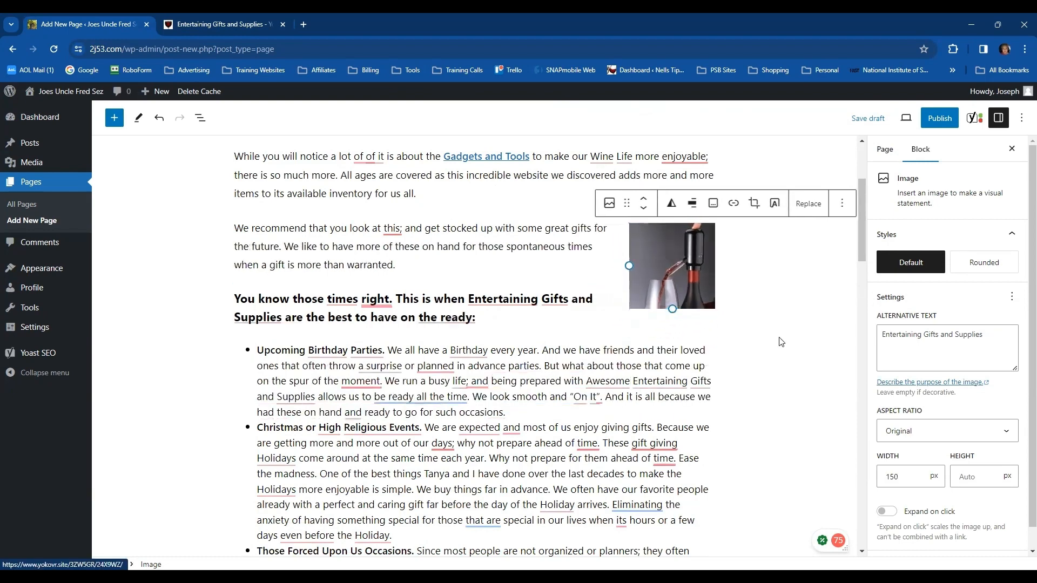
pyautogui.click(782, 345)
# Shrink the group toast photo to about 30% of the text column's width and align it right beside the entertaining paragraphs
pyautogui.scroll(-5, 785, 351)
pyautogui.scroll(-4, 794, 353)
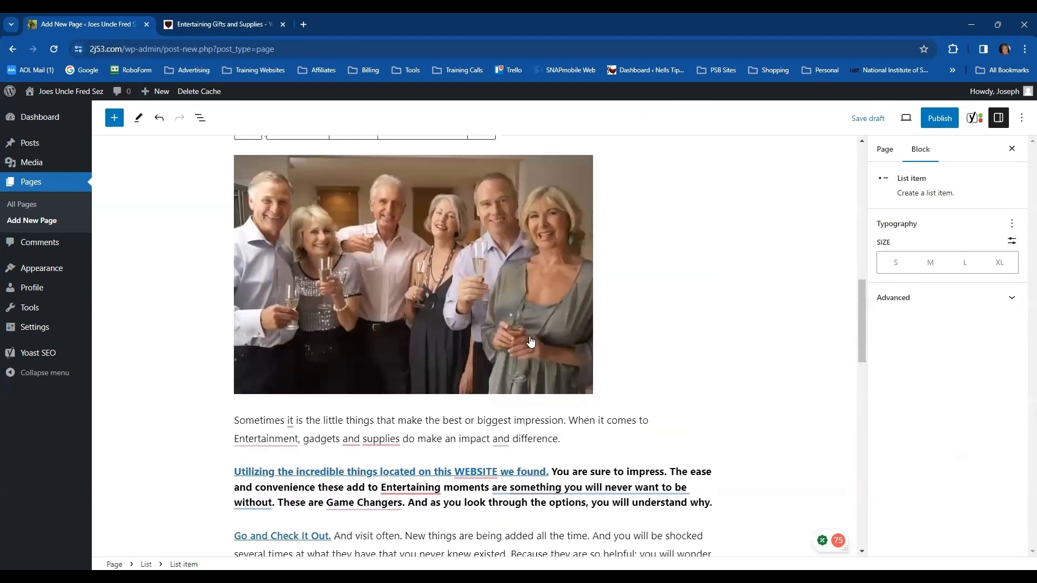
pyautogui.click(417, 271)
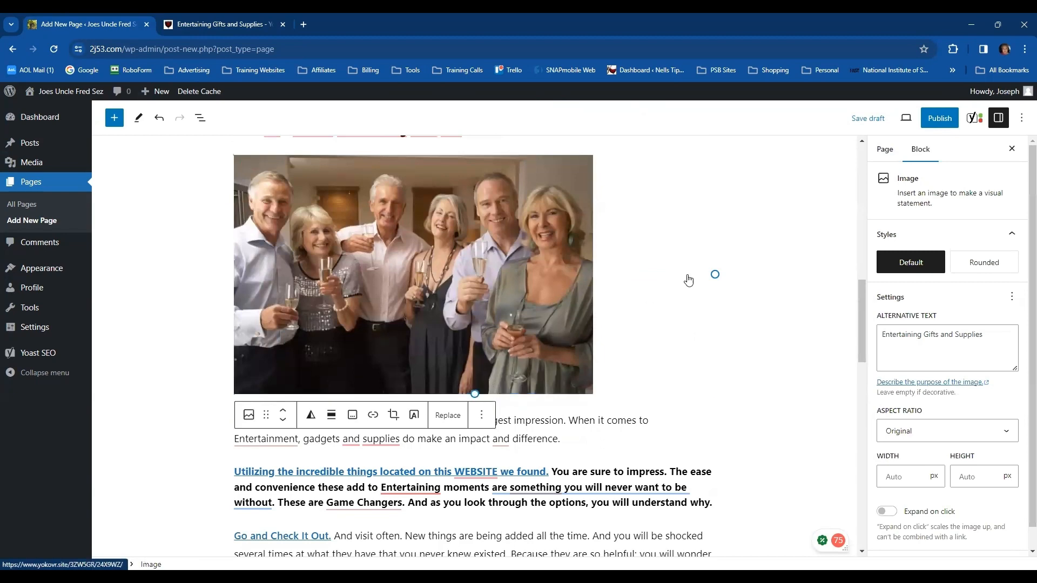
pyautogui.moveTo(715, 274); pyautogui.dragTo(418, 216)
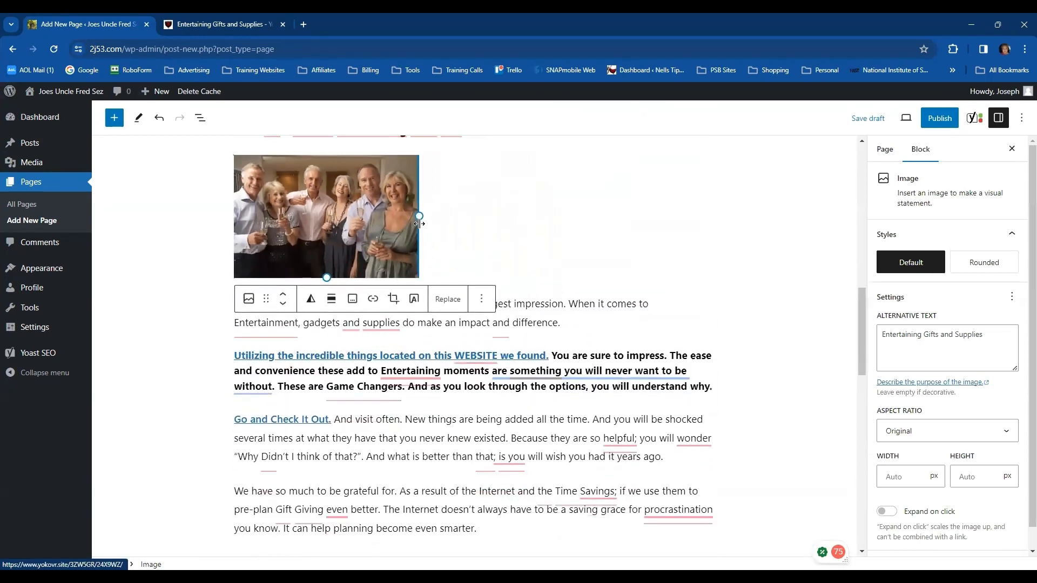
pyautogui.click(332, 301)
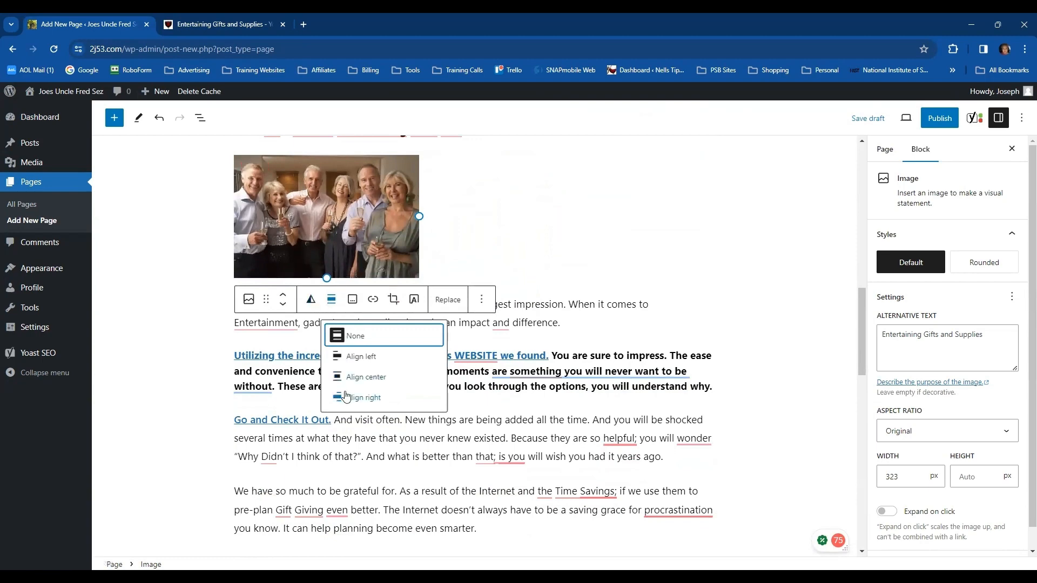
pyautogui.click(363, 398)
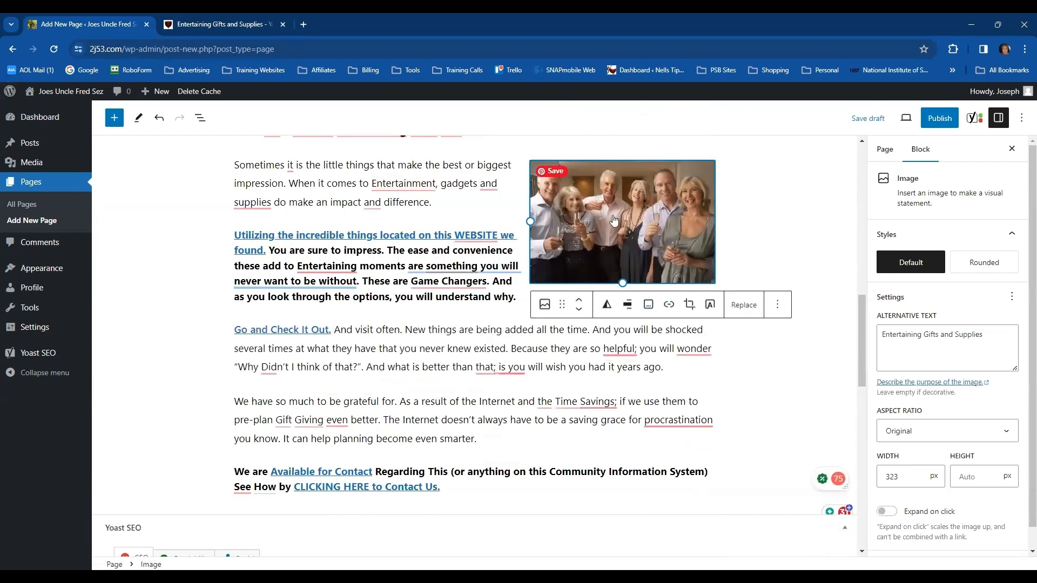
pyautogui.moveTo(528, 221); pyautogui.dragTo(574, 222)
pyautogui.click(763, 335)
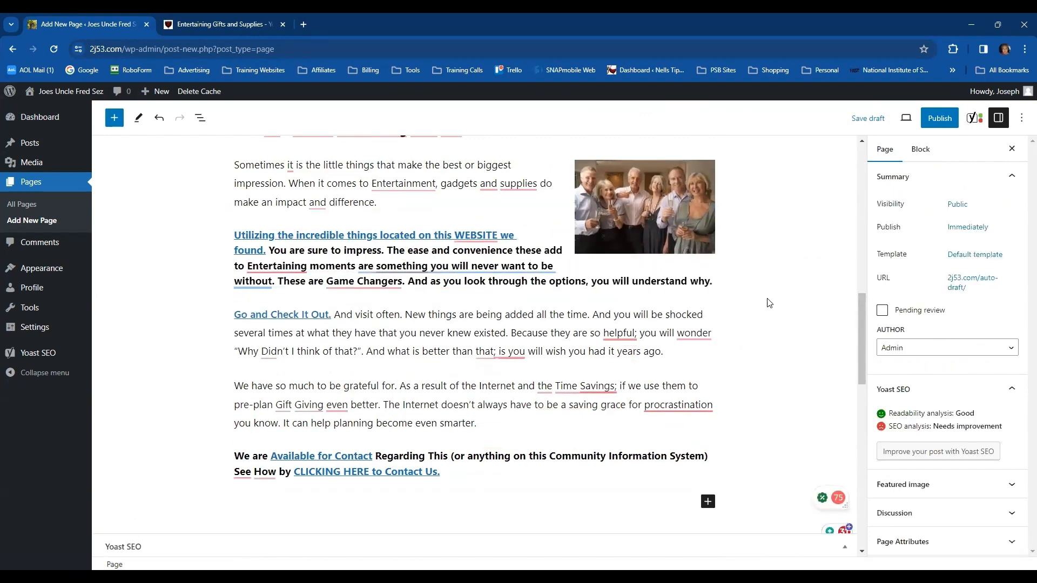
# Title the new page "Entertaining Gifts and Supplies", matching the title of the source article on 3c06.com
pyautogui.scroll(2, 776, 262)
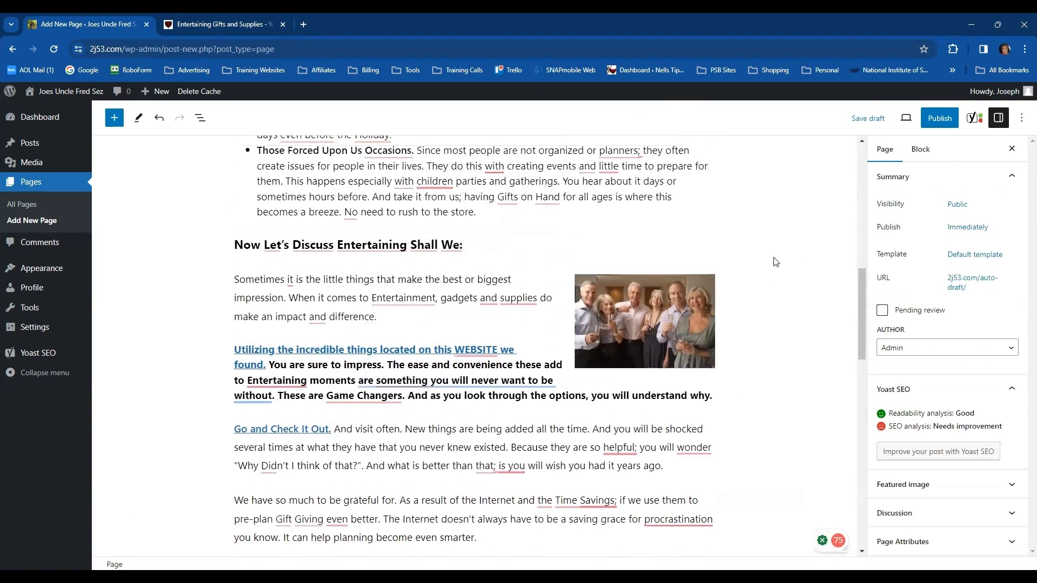
pyautogui.scroll(10, 772, 255)
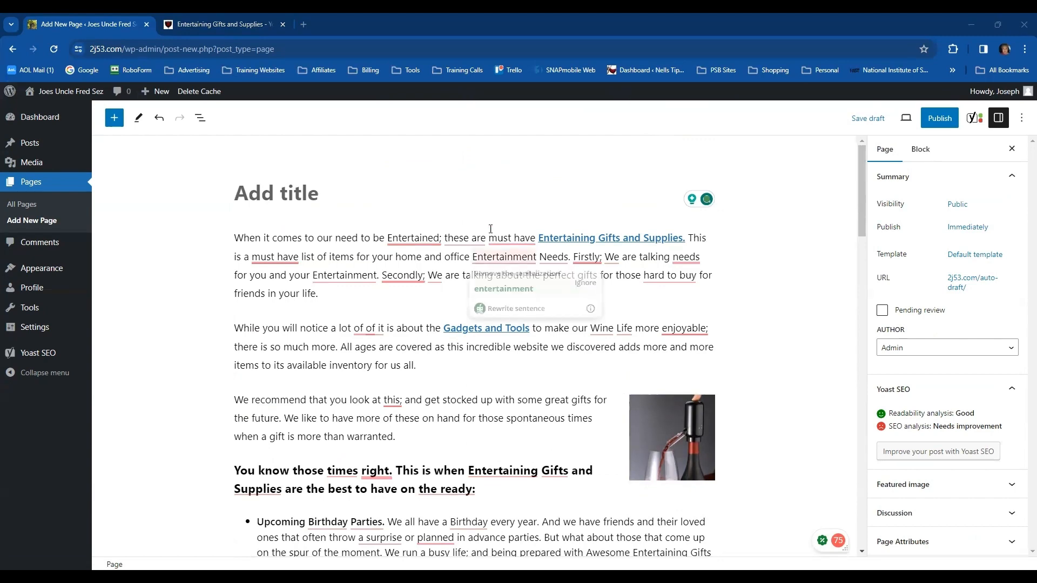
pyautogui.click(208, 25)
pyautogui.click(235, 314)
pyautogui.scroll(10, 383, 307)
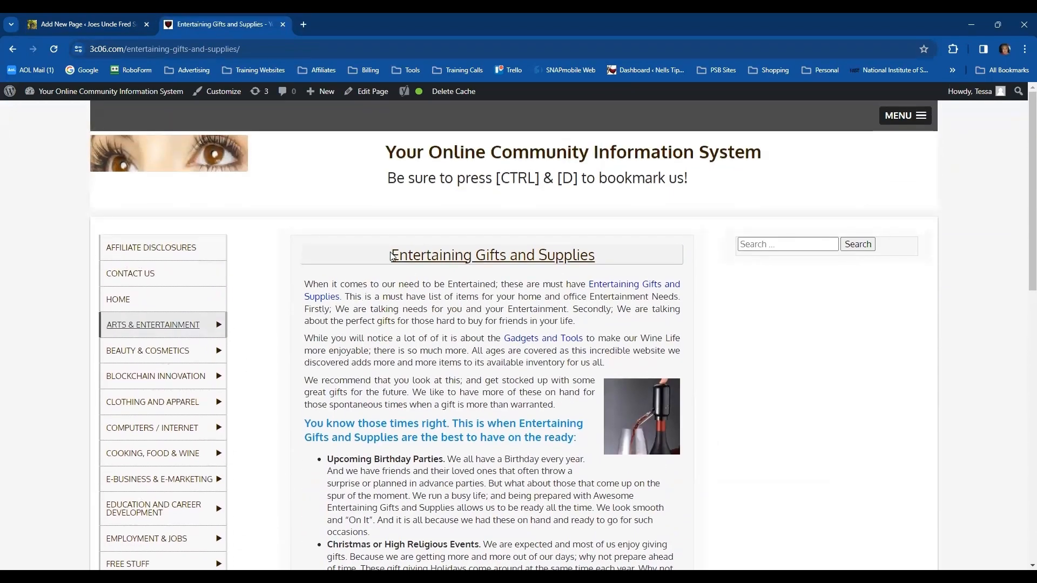
pyautogui.click(120, 27)
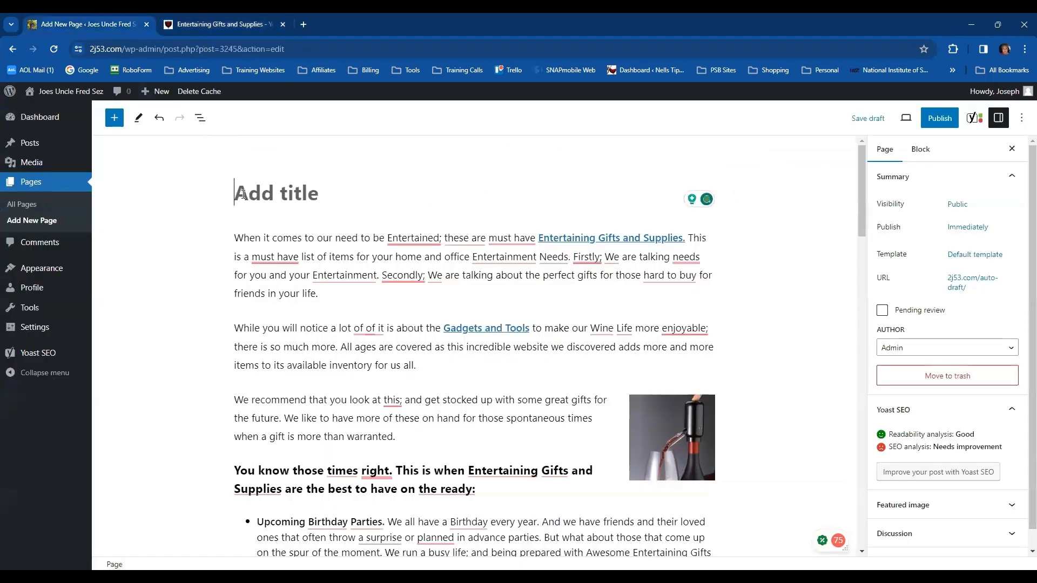
pyautogui.write('Ente')
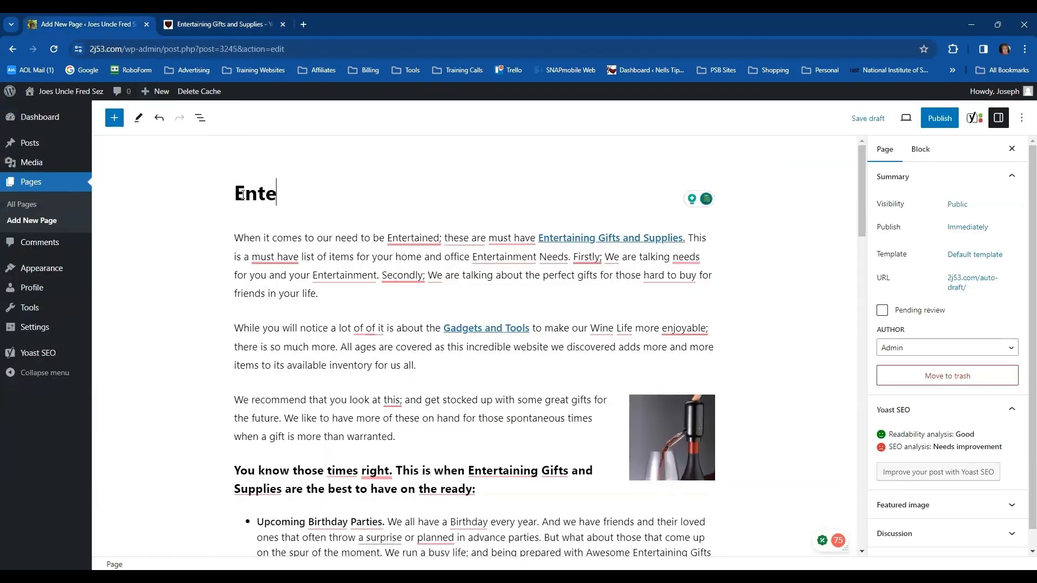
pyautogui.write('rtaining ')
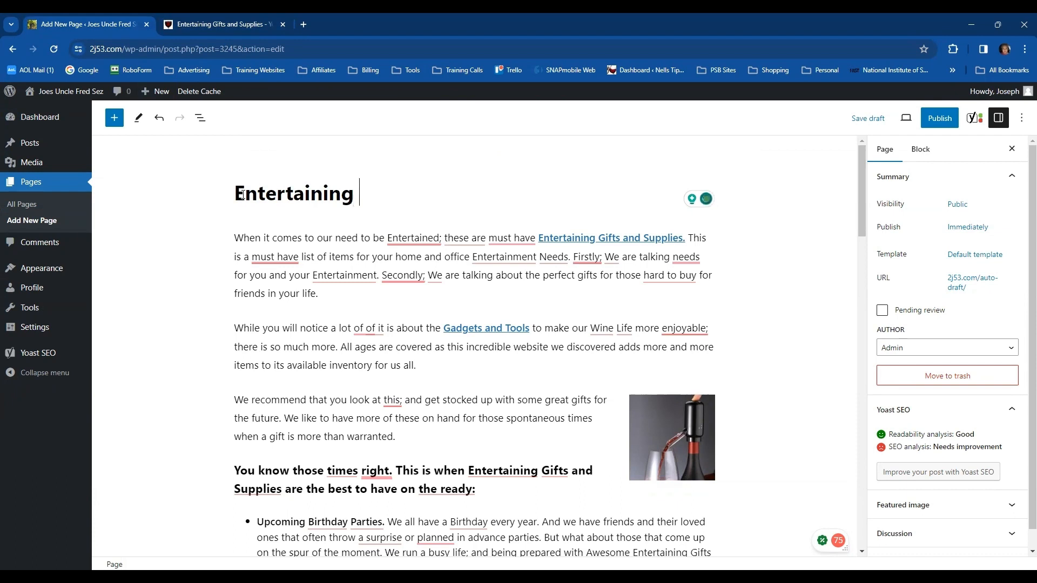
pyautogui.write('Gifts')
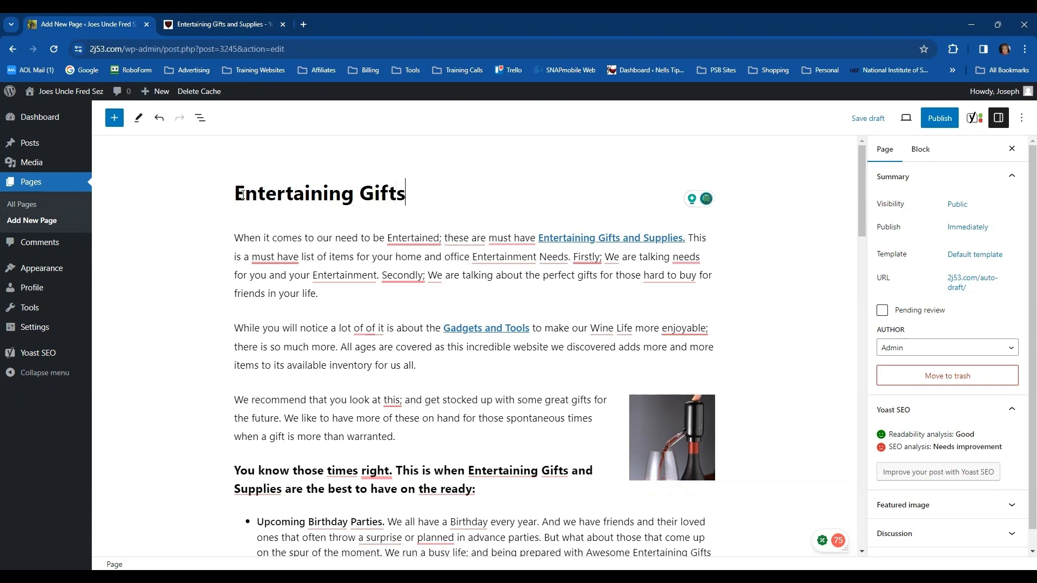
pyautogui.write(' and Supplies')
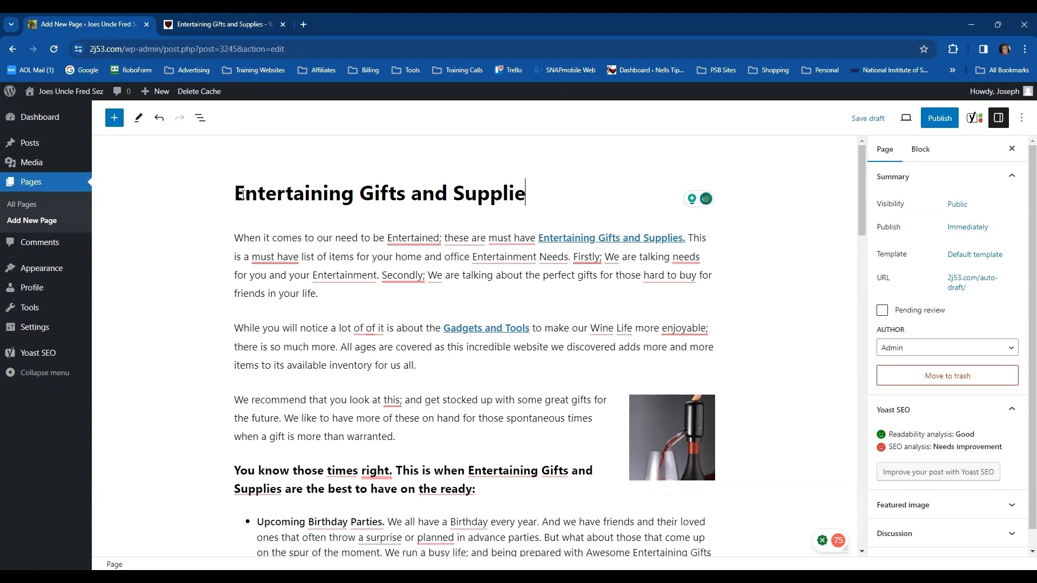
pyautogui.rightClick(272, 257)
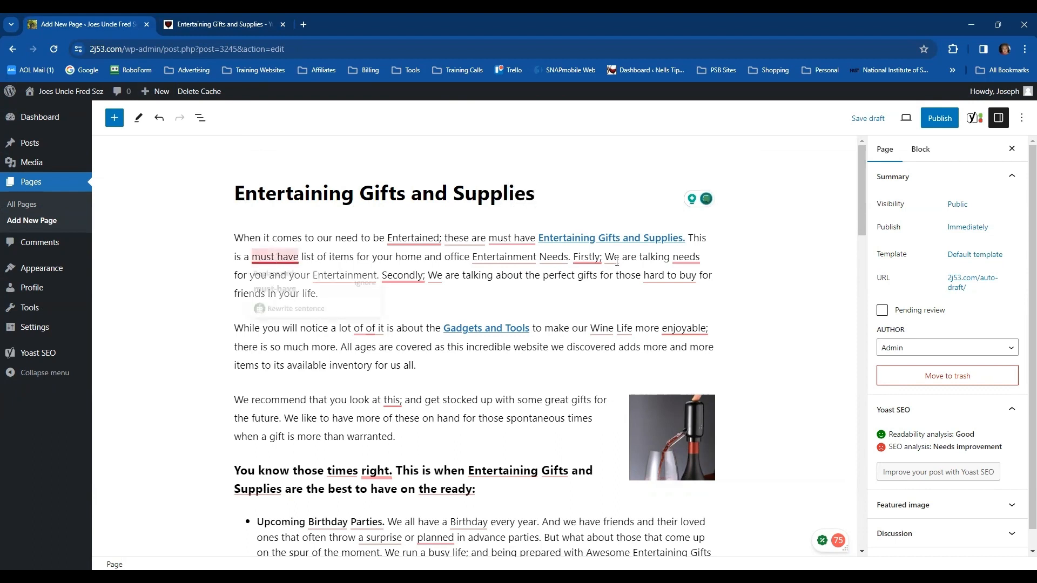
pyautogui.click(702, 312)
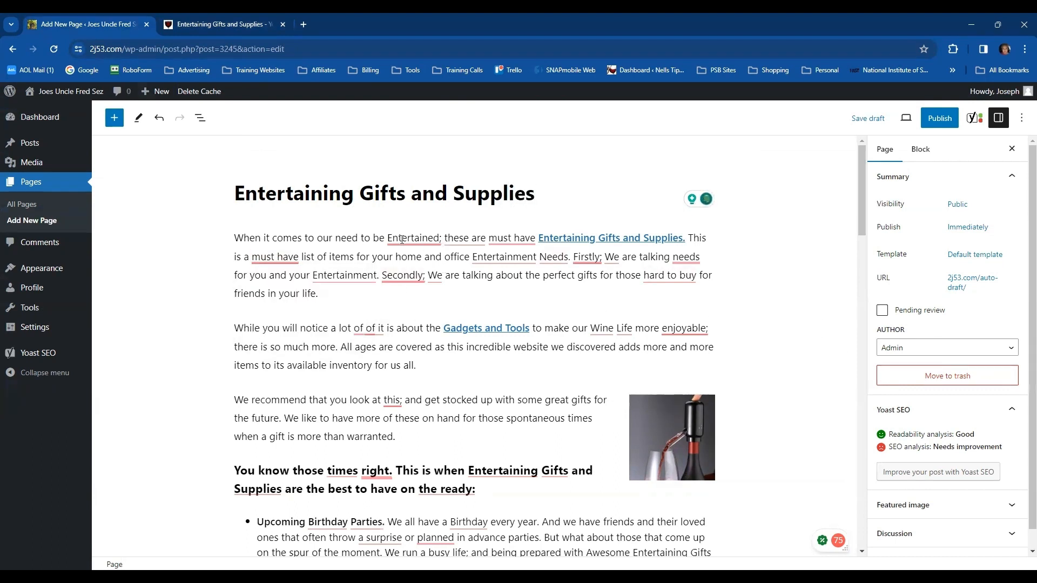
# Enter "Entertianing Gifts and Supplies" as the page's Yoast SEO focus keyphrase
pyautogui.scroll(-15, 799, 330)
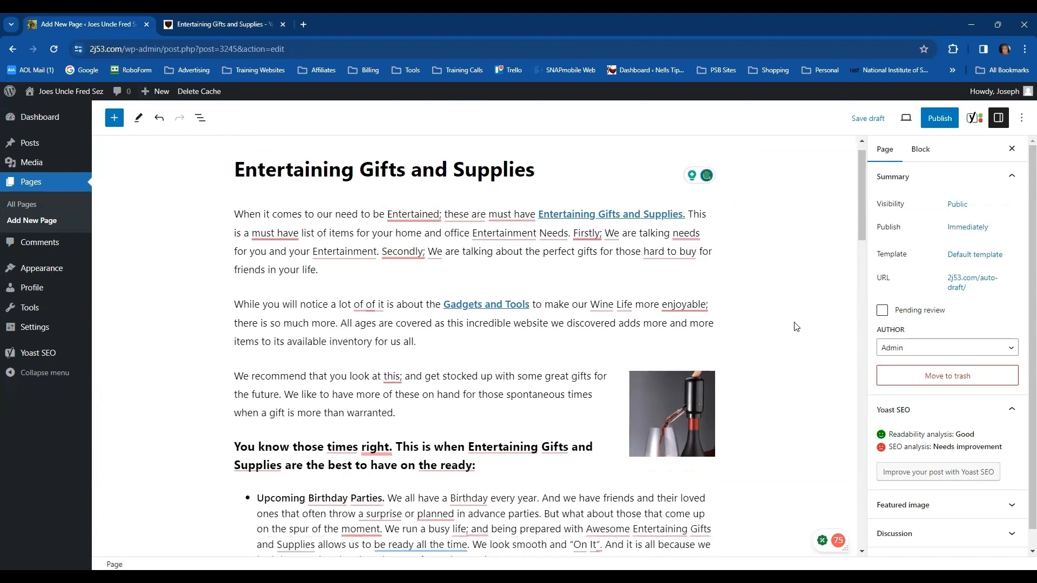
pyautogui.scroll(-5, 796, 336)
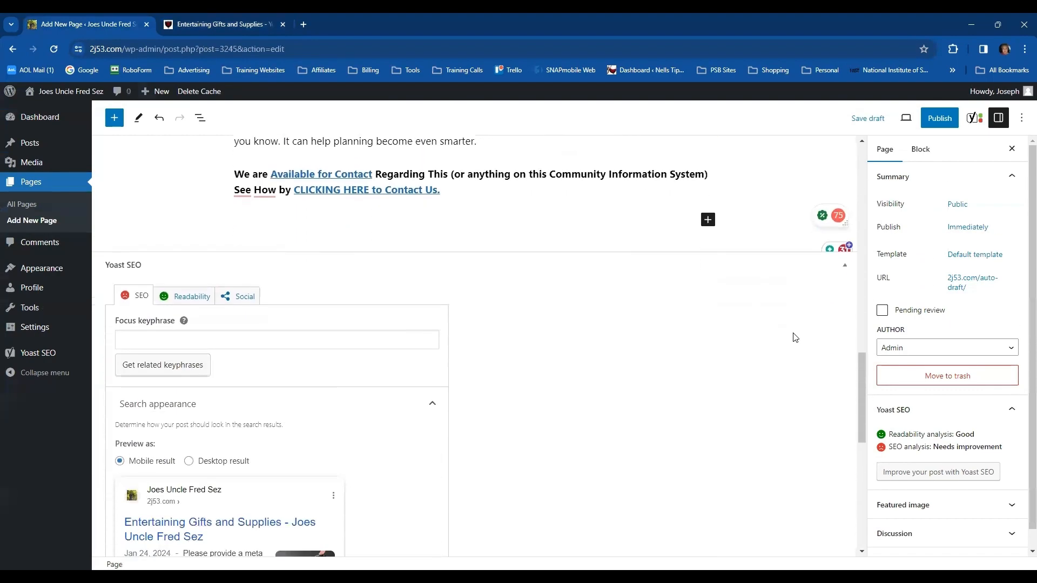
pyautogui.click(208, 279)
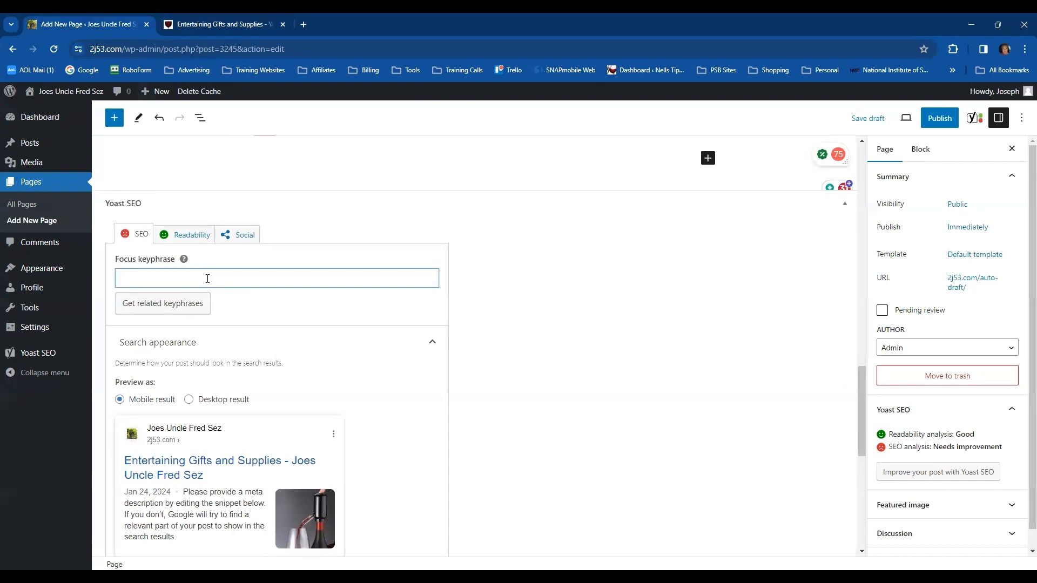
pyautogui.write('Entre')
pyautogui.press('BackSpace')
pyautogui.press('BackSpace')
pyautogui.write('ertianing Gifts and Supplies')
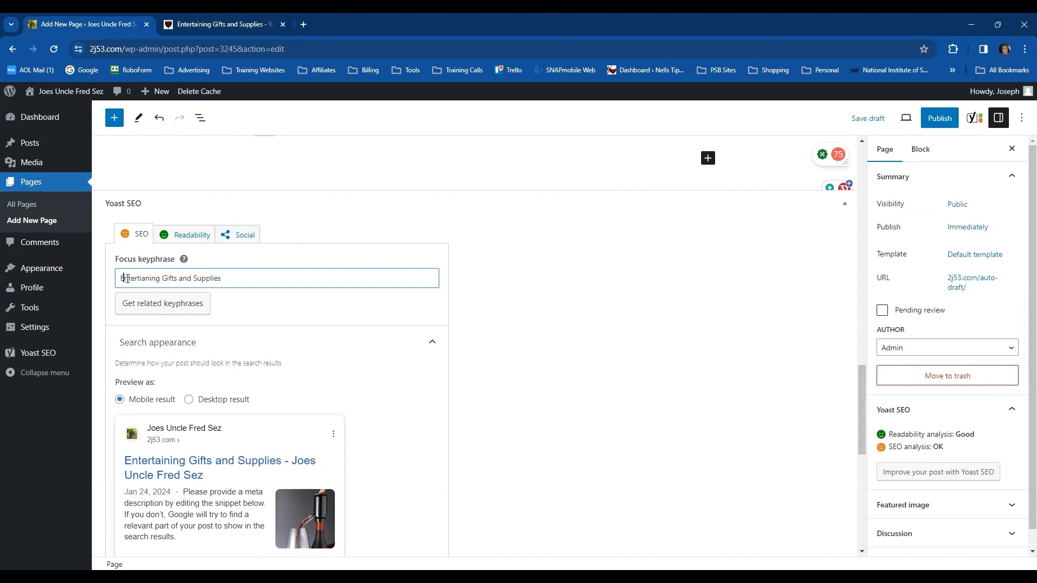
# Change the focus keyphrase's capital letters to lowercase so it reads "entertianing gifts and supplies"
pyautogui.press('BackSpace')
pyautogui.write('e')
pyautogui.press('BackSpace')
pyautogui.write('g')
pyautogui.click(196, 280)
pyautogui.press('BackSpace')
pyautogui.write('s')
# Review the page's Yoast search preview, SEO title, slug and meta description, along with the article content
pyautogui.scroll(2, 572, 261)
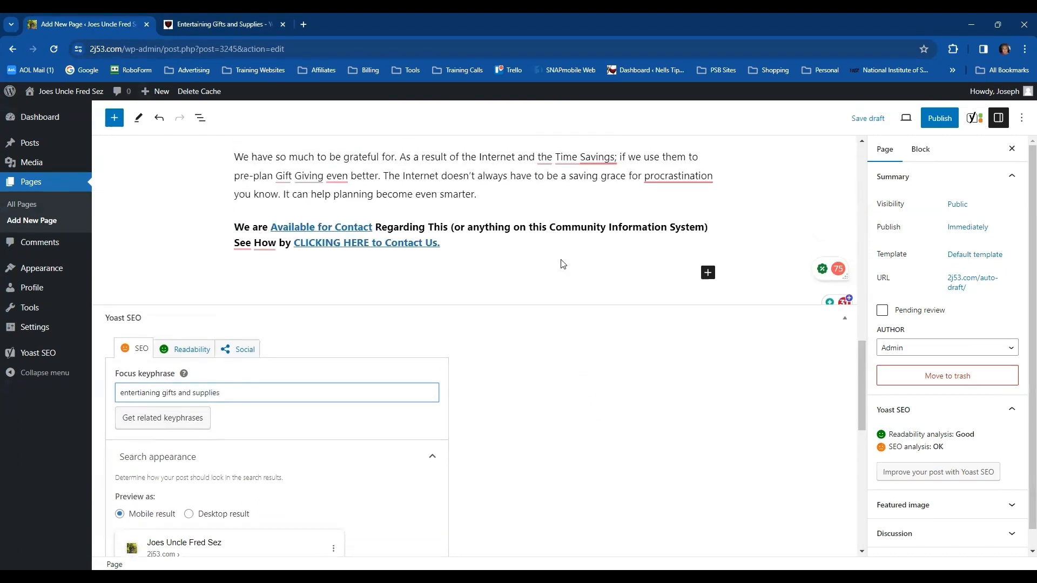
pyautogui.scroll(-2, 564, 262)
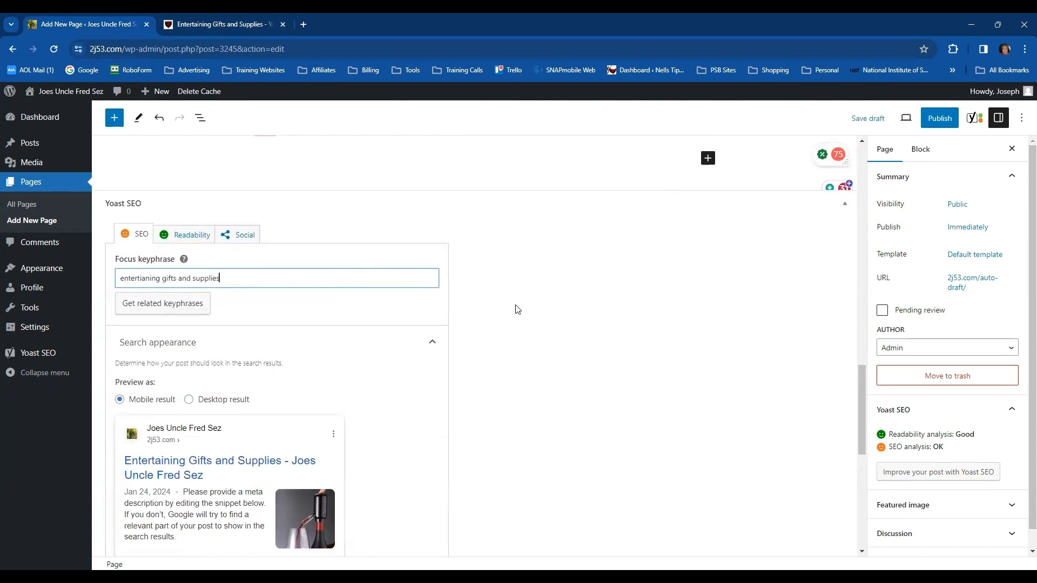
pyautogui.scroll(-4, 518, 314)
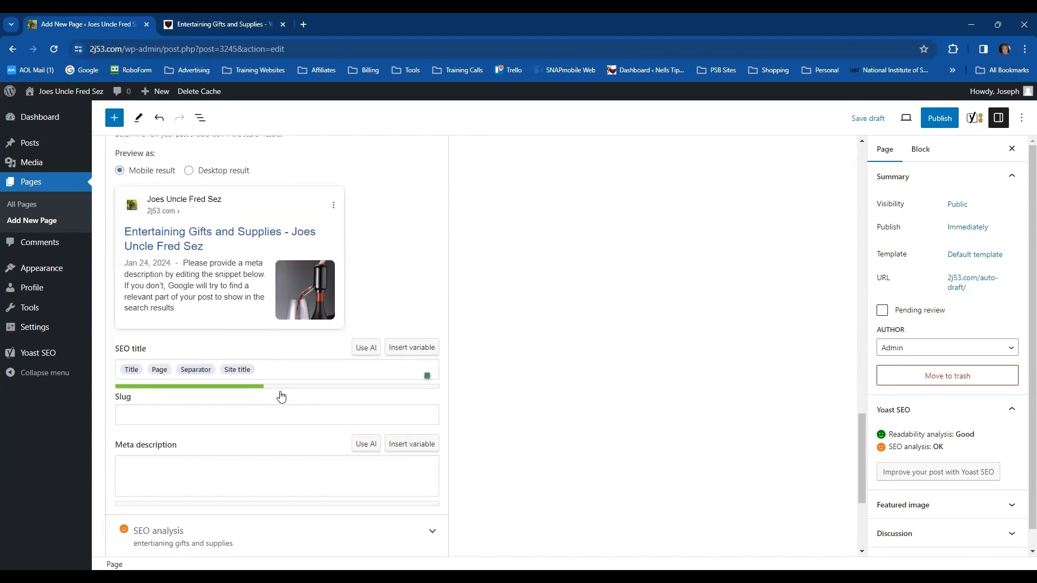
pyautogui.scroll(-1, 385, 381)
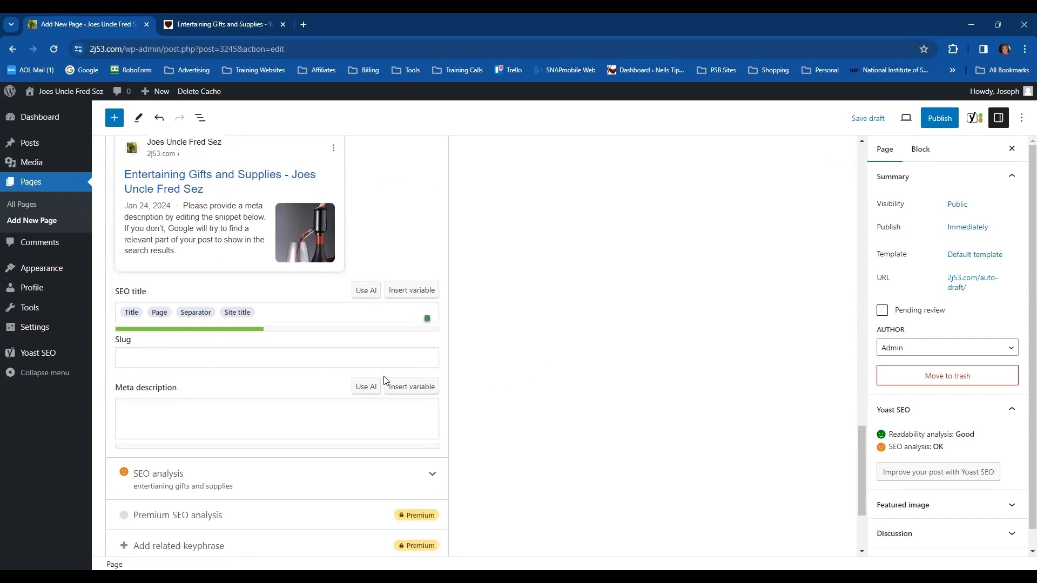
pyautogui.scroll(3, 639, 363)
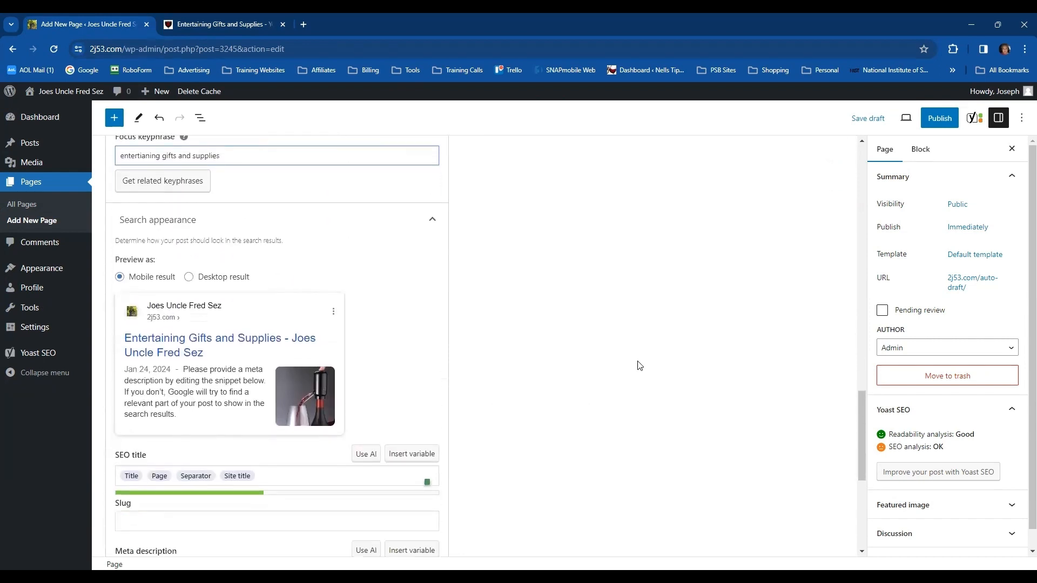
pyautogui.scroll(-3, 641, 364)
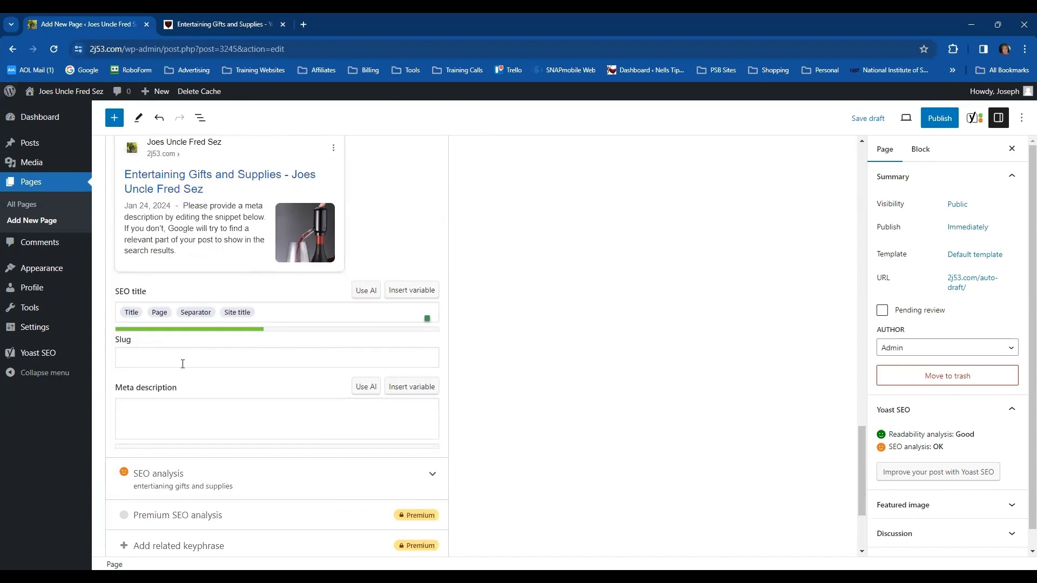
pyautogui.scroll(4, 589, 410)
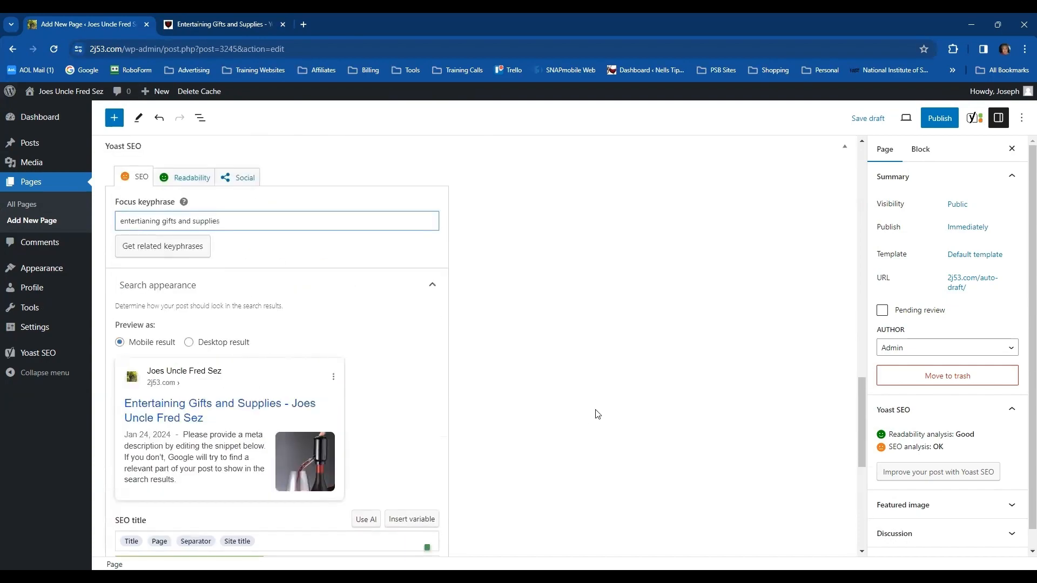
pyautogui.scroll(10, 597, 415)
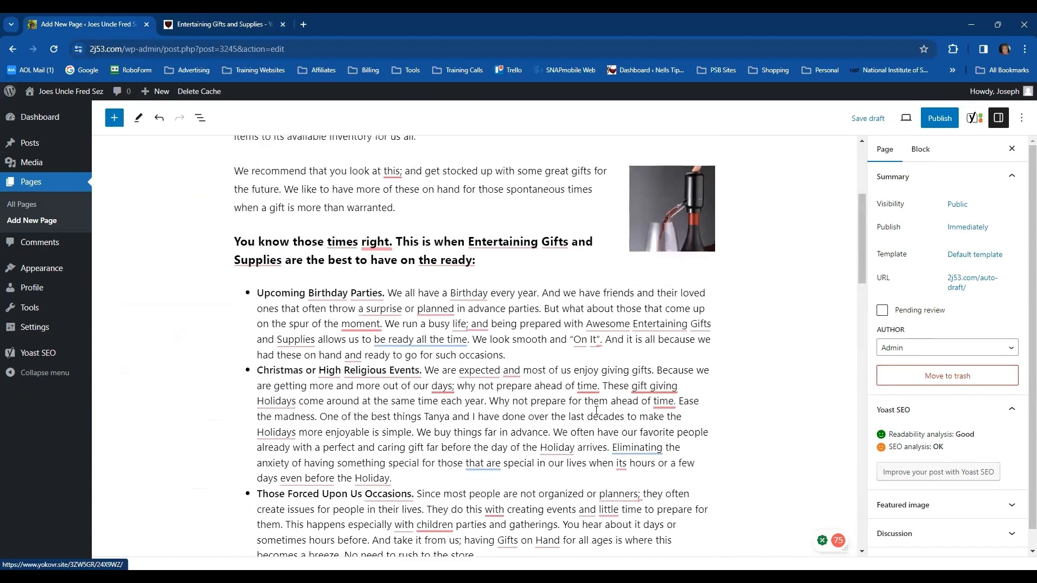
pyautogui.scroll(4, 596, 411)
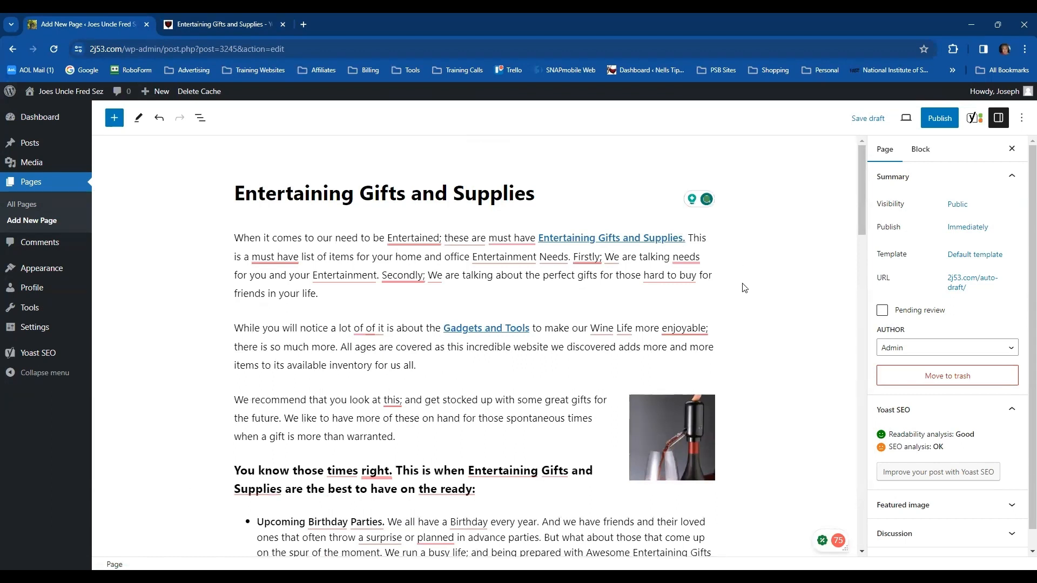
# Publish the Entertaining Gifts and Supplies page and view it live on 2j53.com
pyautogui.click(939, 118)
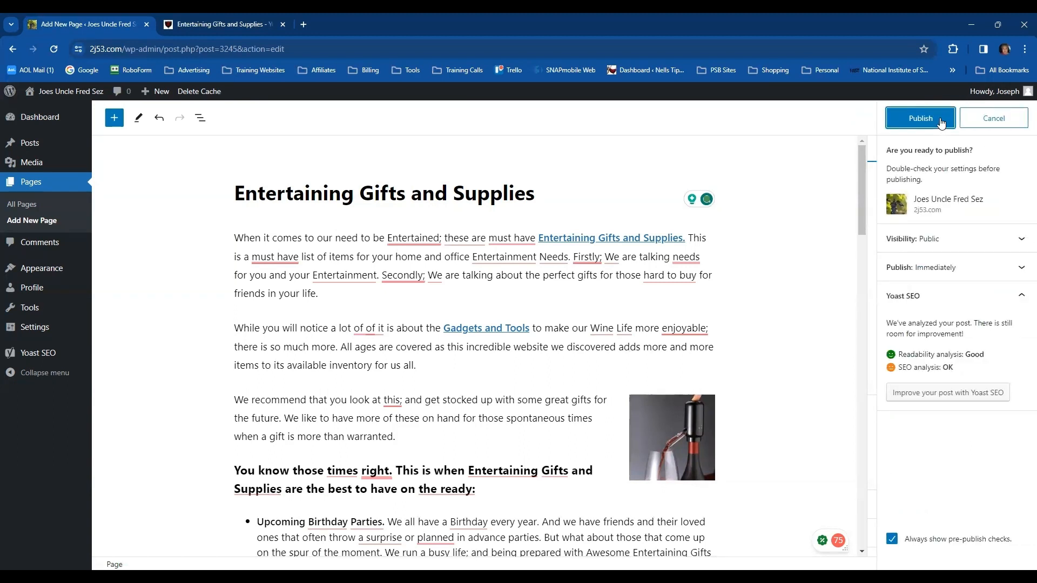
pyautogui.click(941, 122)
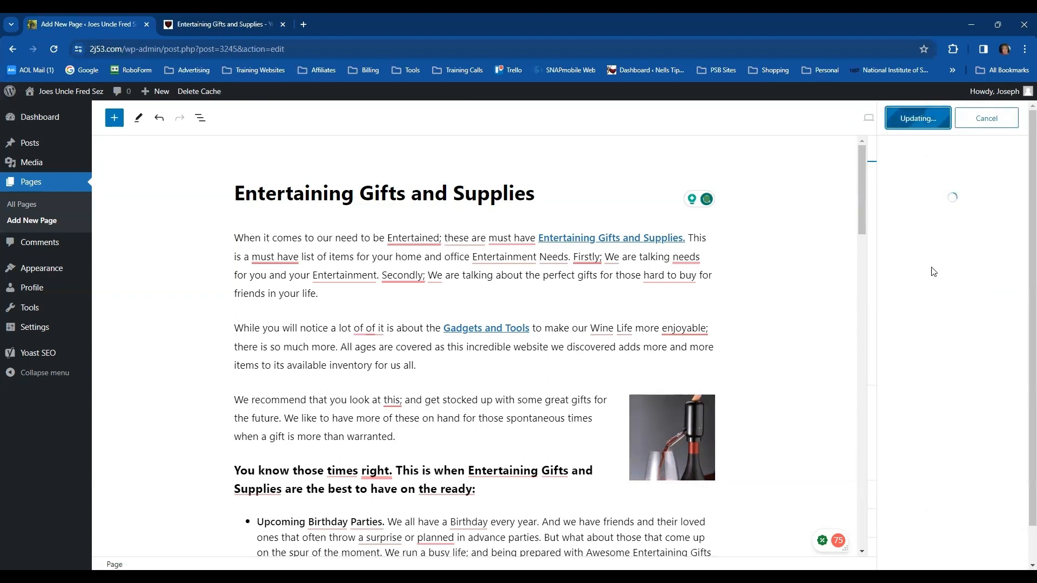
pyautogui.click(918, 254)
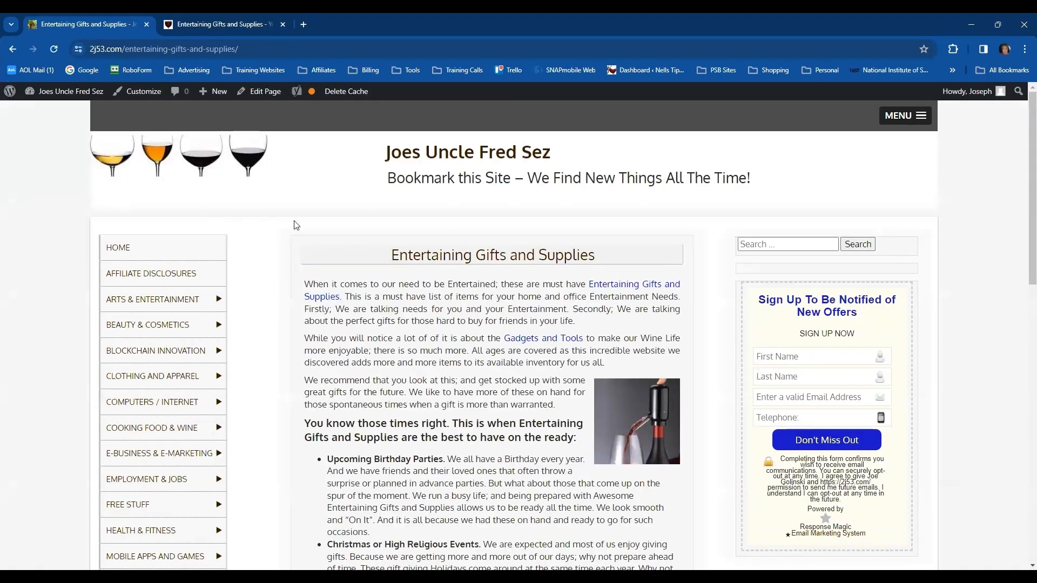
# Reopen the published page for editing and check its Yoast SEO slug and meta description
pyautogui.click(262, 95)
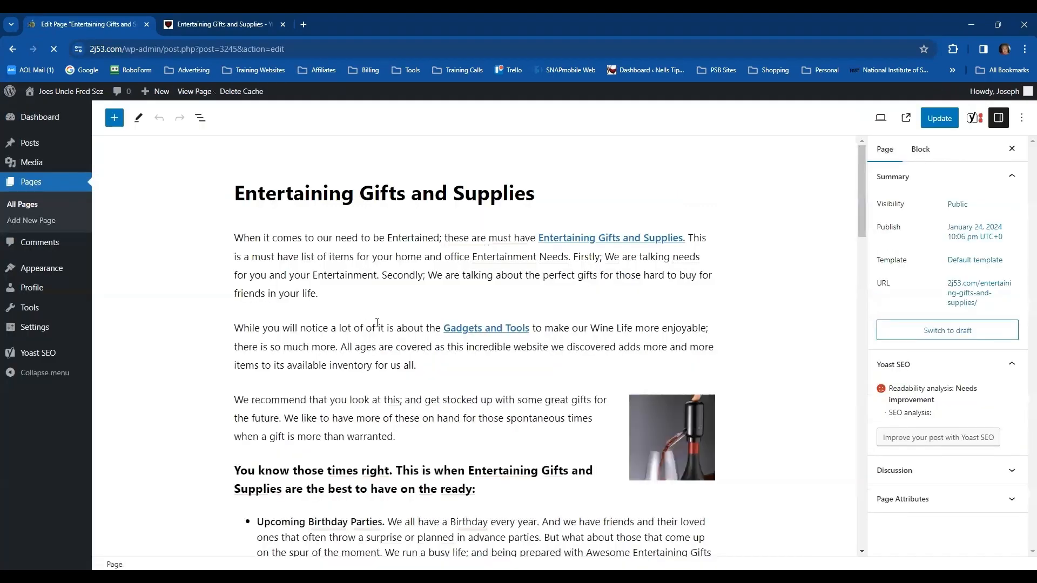
pyautogui.scroll(-20, 414, 324)
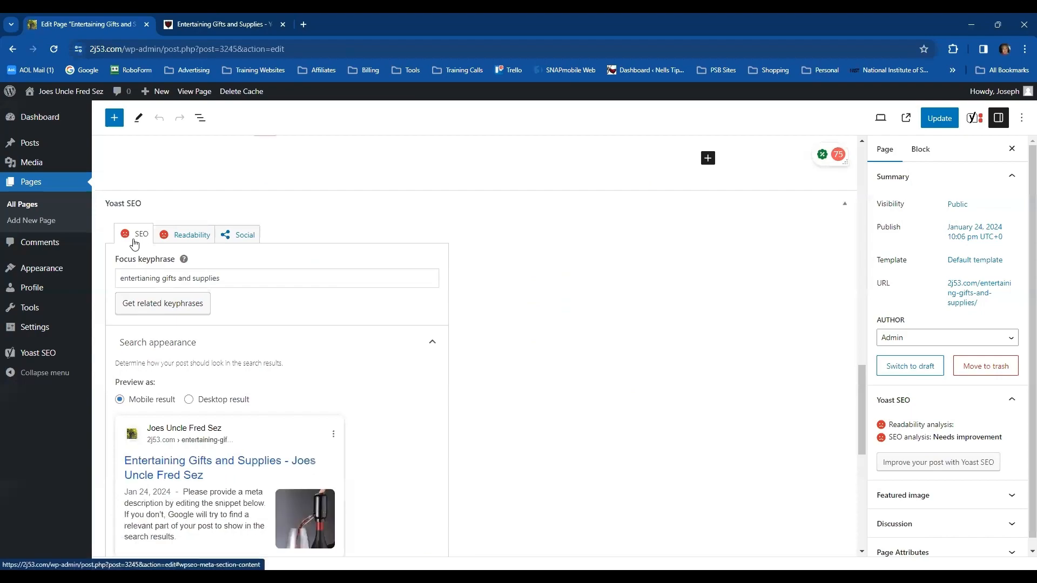
pyautogui.scroll(-3, 568, 348)
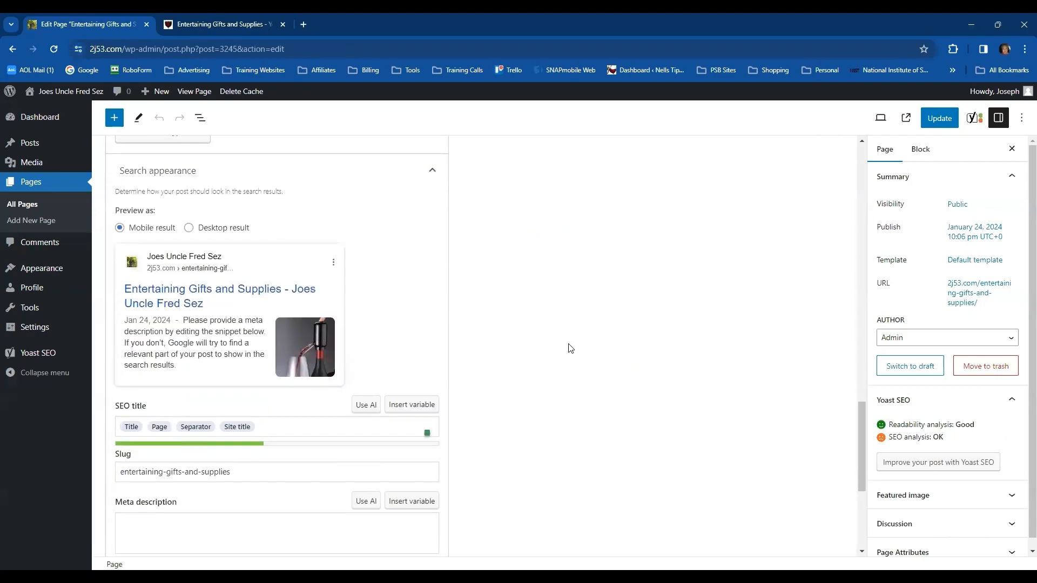
pyautogui.scroll(15, 571, 348)
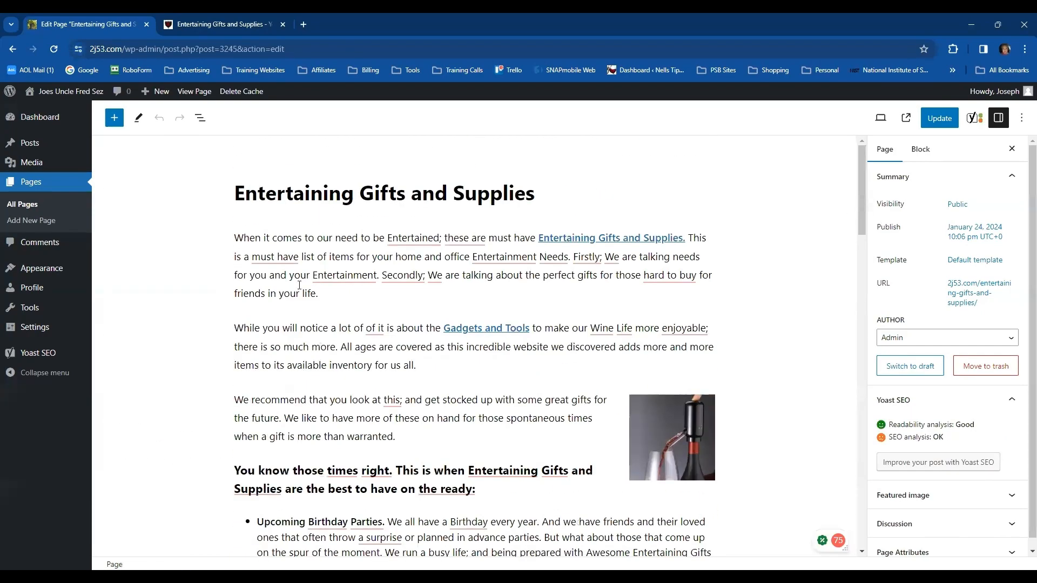
# Copy the article's first two sentences, ending at "Entertainment Needs.", into the Yoast meta description
pyautogui.moveTo(236, 236); pyautogui.dragTo(505, 257)
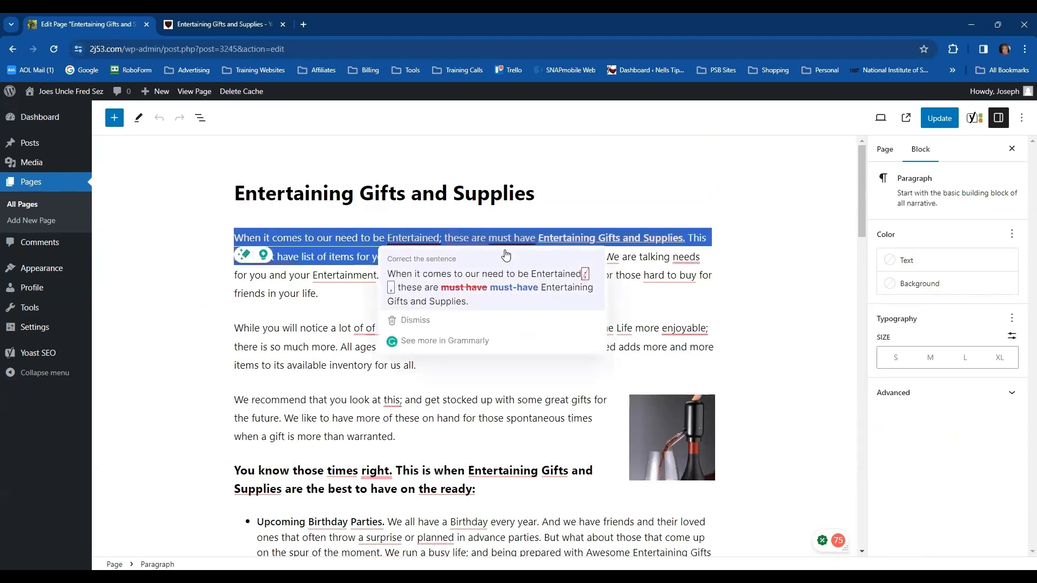
pyautogui.click(489, 290)
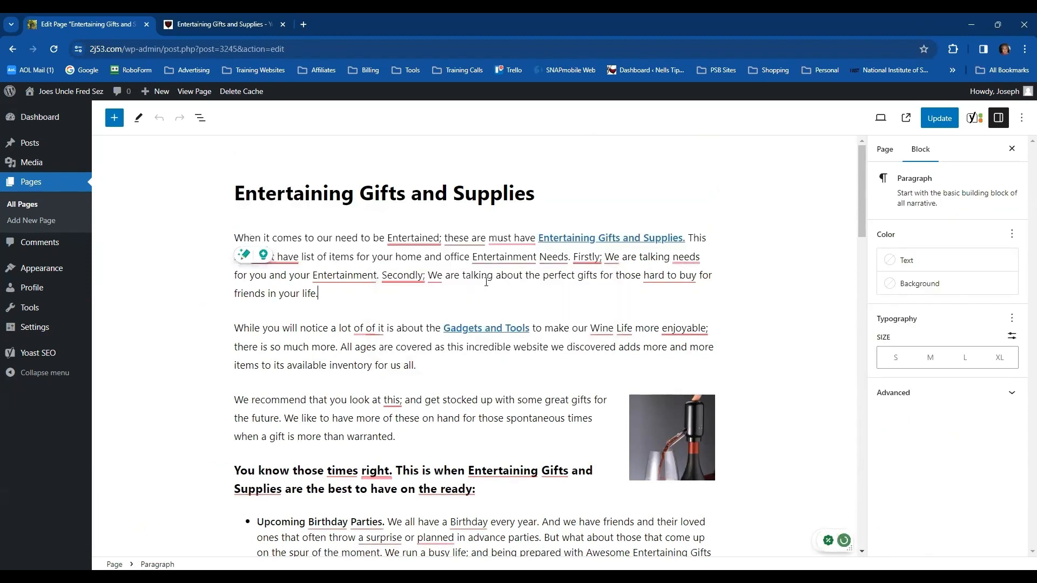
pyautogui.moveTo(235, 238); pyautogui.dragTo(564, 261)
pyautogui.hotkey('ctrl', 'c')
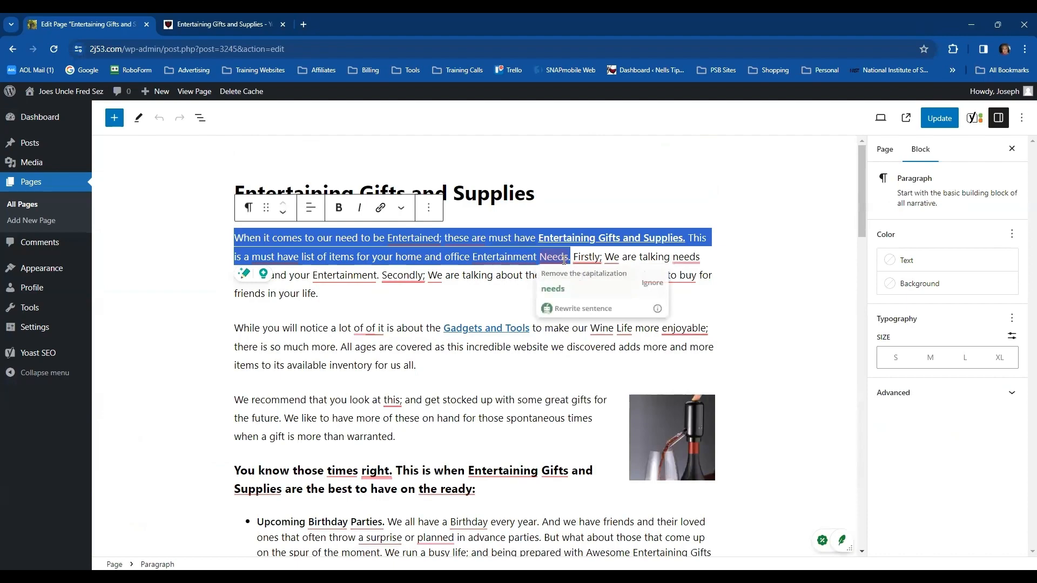
pyautogui.click(736, 345)
pyautogui.scroll(-12, 736, 344)
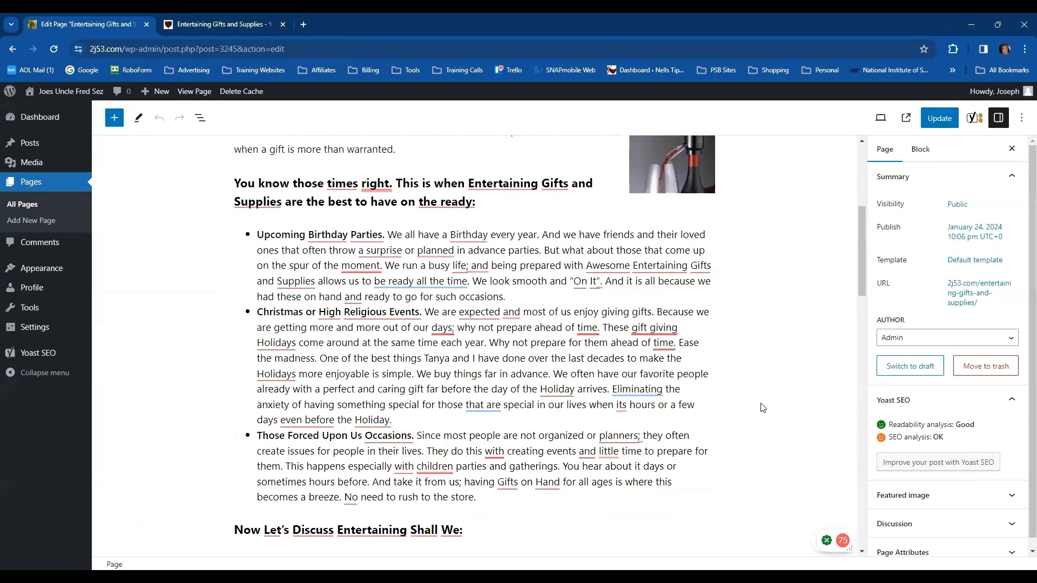
pyautogui.scroll(-10, 766, 406)
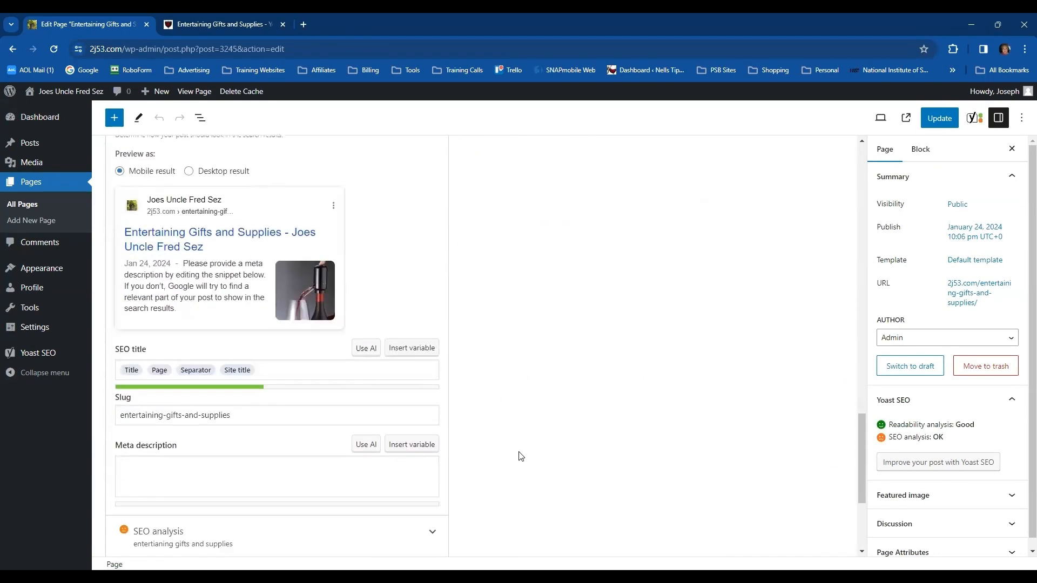
pyautogui.click(140, 410)
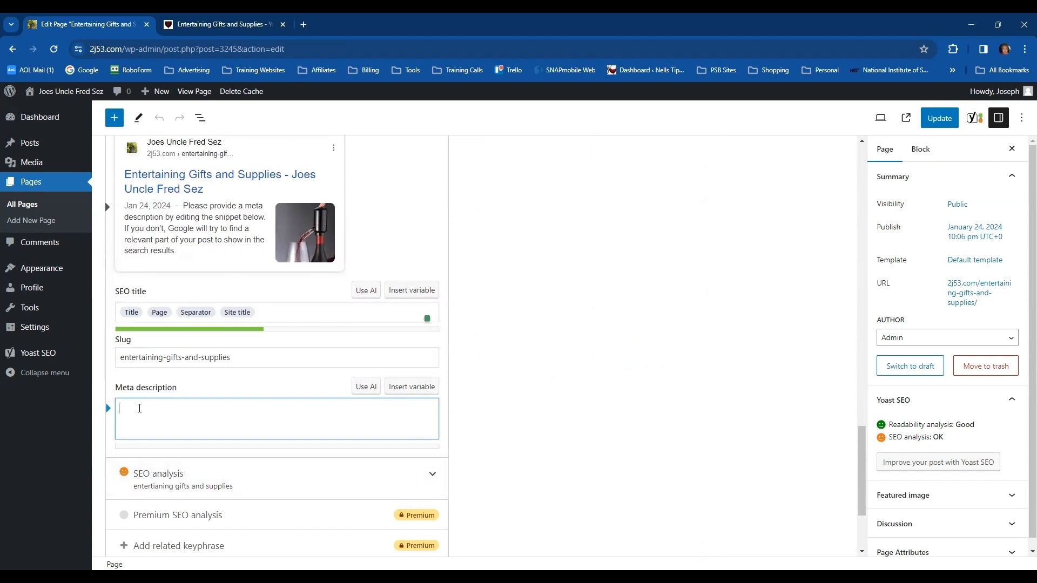
pyautogui.hotkey('ctrl', 'v')
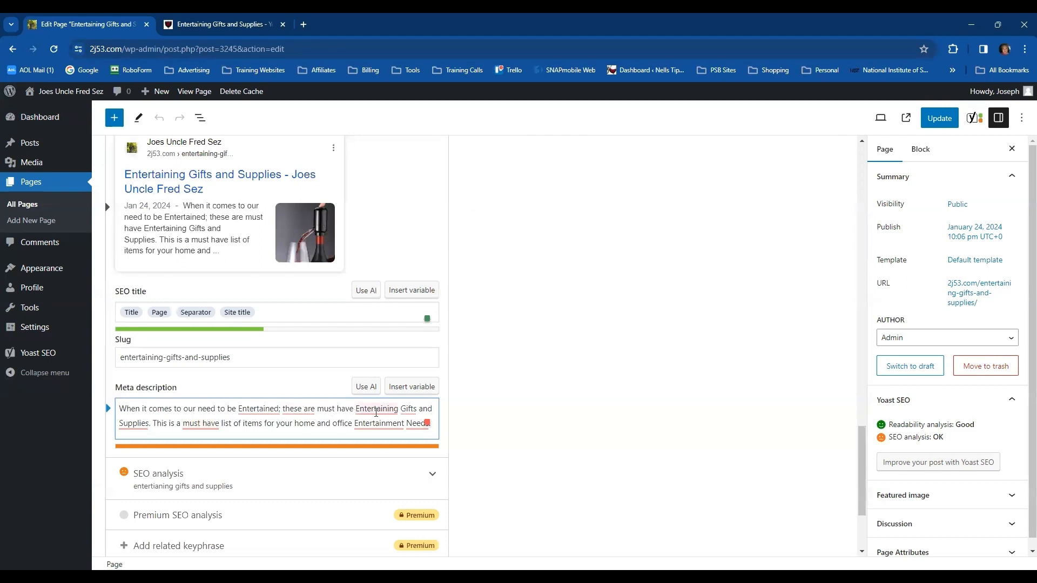
# Delete "When it comes to our need to be Entertained; these are must have" from the meta description so it starts with "Entertaining Gifts and Supplies"
pyautogui.moveTo(355, 413); pyautogui.dragTo(118, 410)
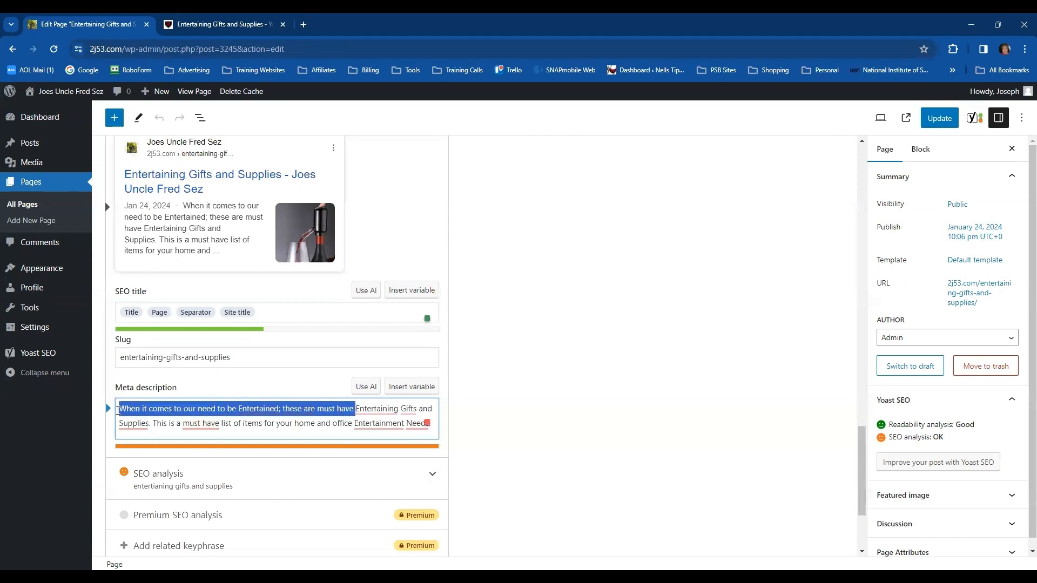
pyautogui.press('BackSpace')
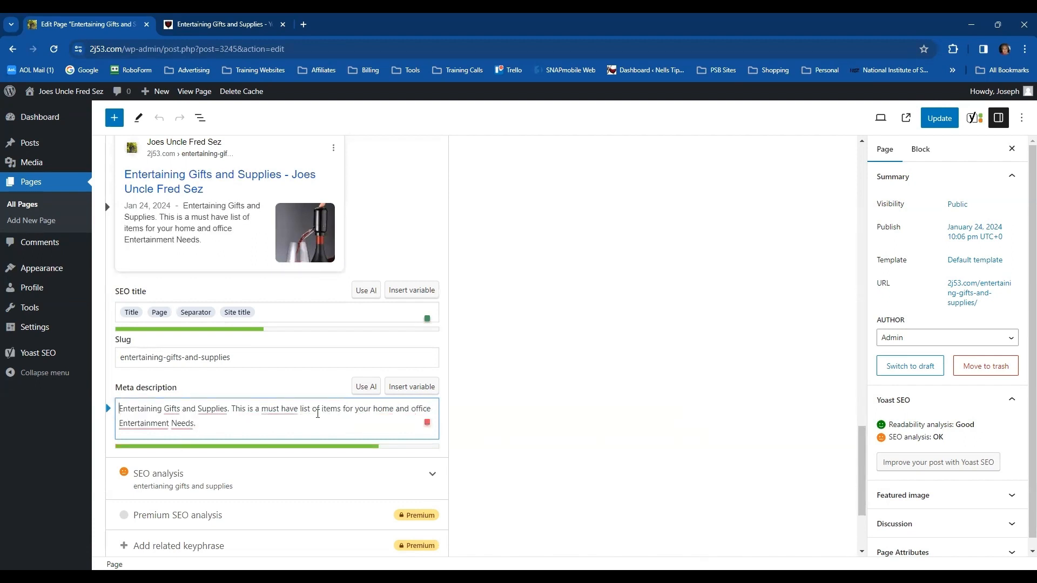
pyautogui.click(484, 415)
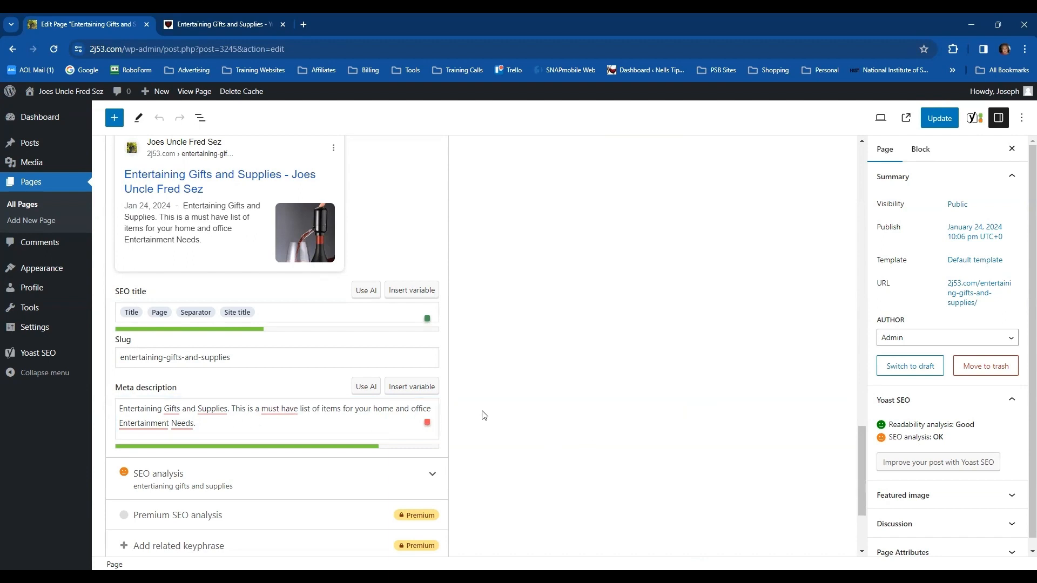
# Check the Yoast slug and focus keyphrase, and the alternative text of the group photo in the article
pyautogui.scroll(-2, 489, 427)
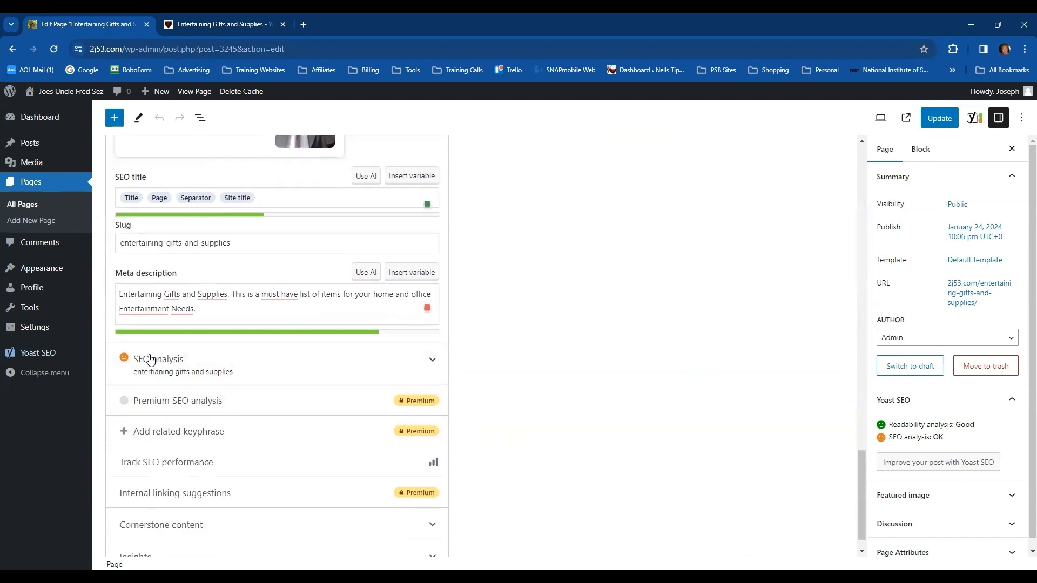
pyautogui.scroll(6, 469, 359)
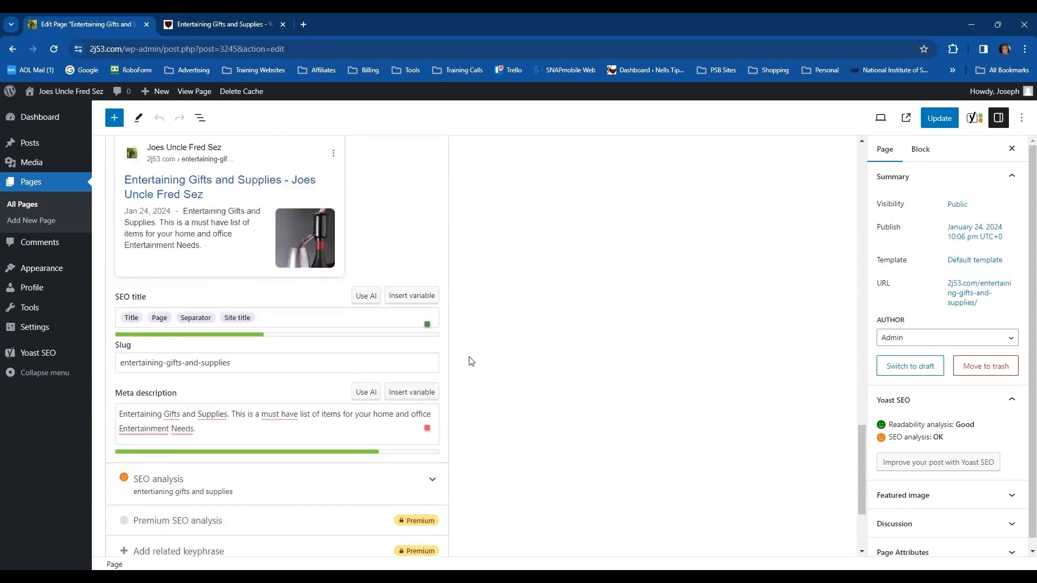
pyautogui.moveTo(253, 216); pyautogui.dragTo(109, 232)
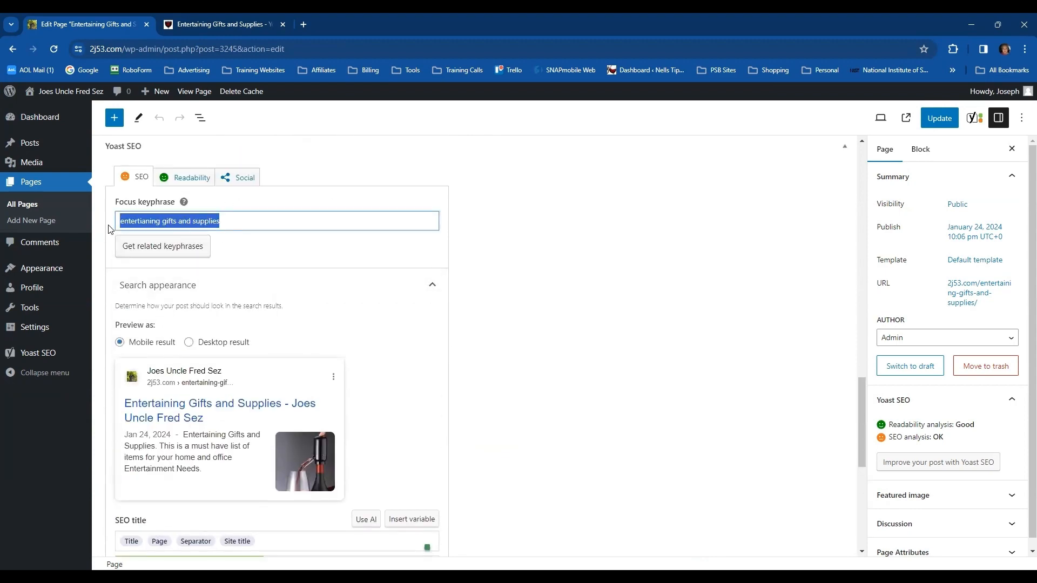
pyautogui.scroll(10, 546, 290)
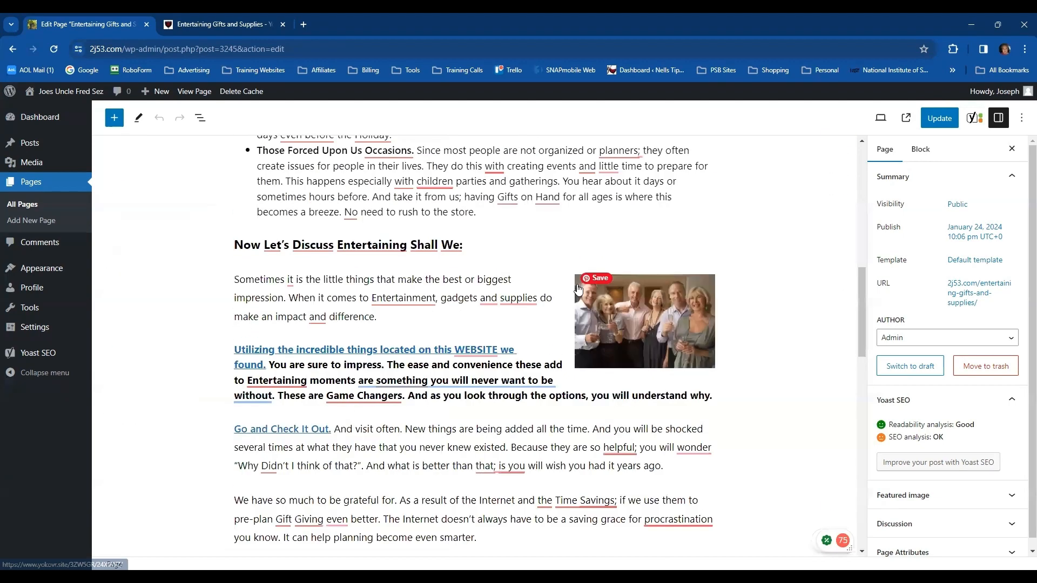
pyautogui.click(670, 324)
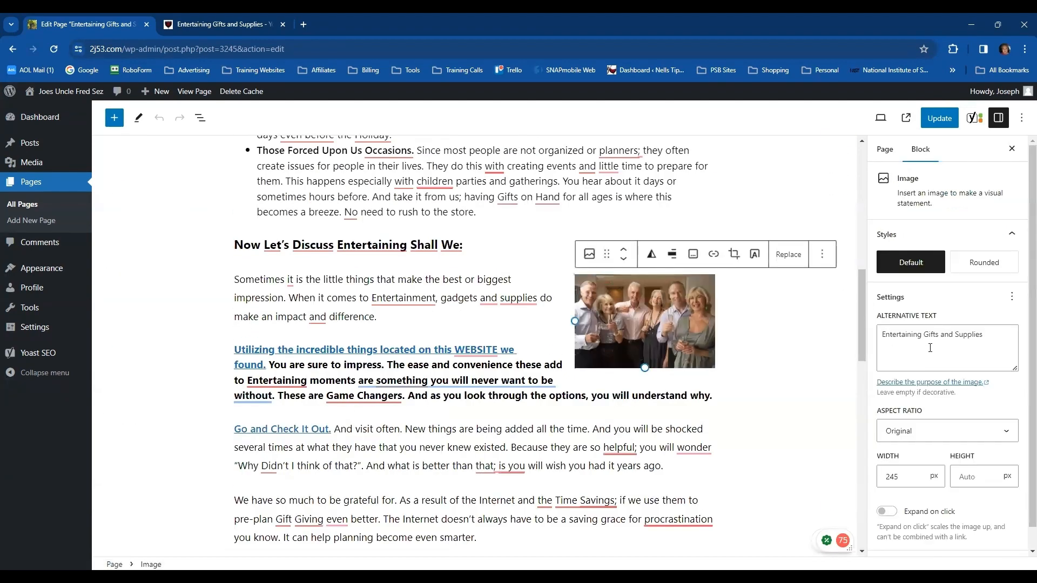
pyautogui.click(731, 439)
pyautogui.scroll(-7, 729, 429)
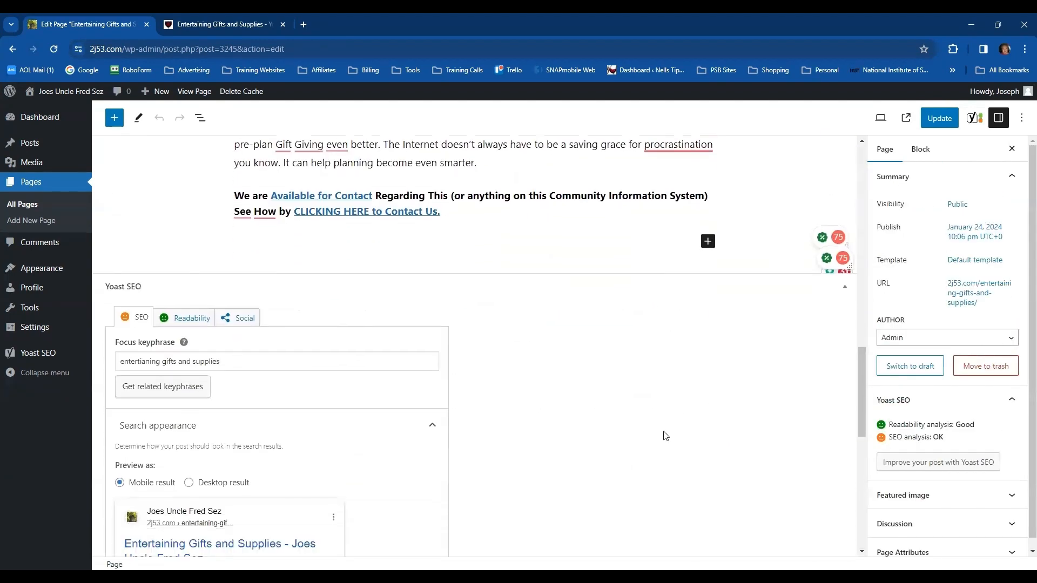
# Expand the Yoast SEO analysis and review its listed problems and good results against the article content
pyautogui.scroll(-9, 486, 398)
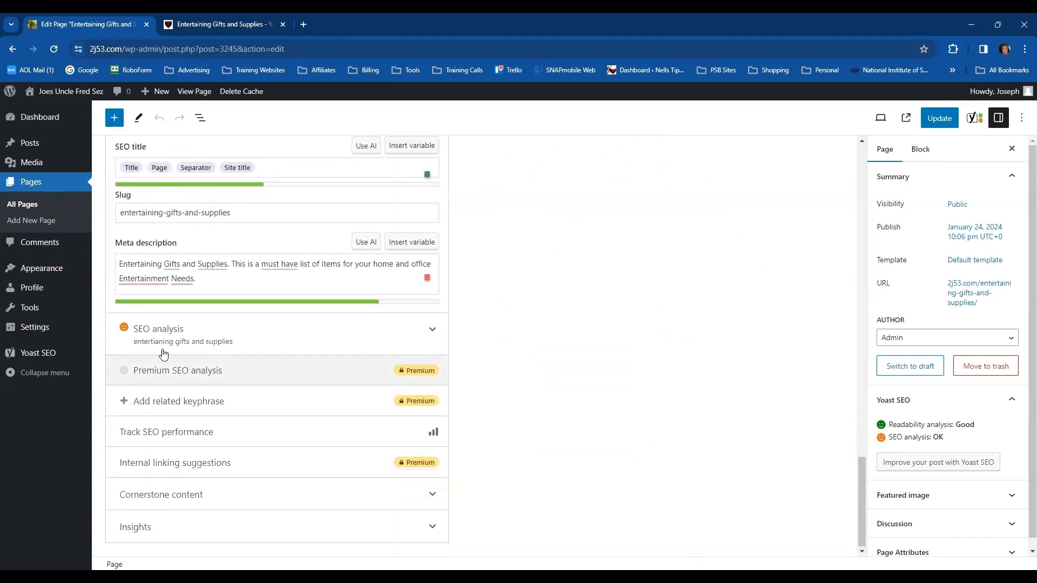
pyautogui.click(164, 346)
pyautogui.scroll(-4, 540, 432)
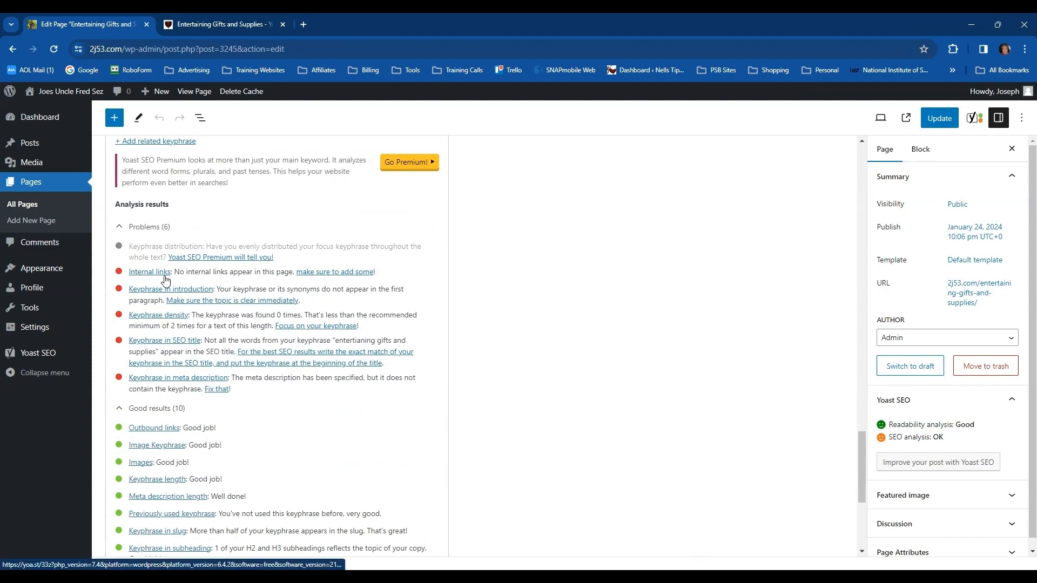
pyautogui.scroll(4, 615, 338)
pyautogui.scroll(15, 617, 339)
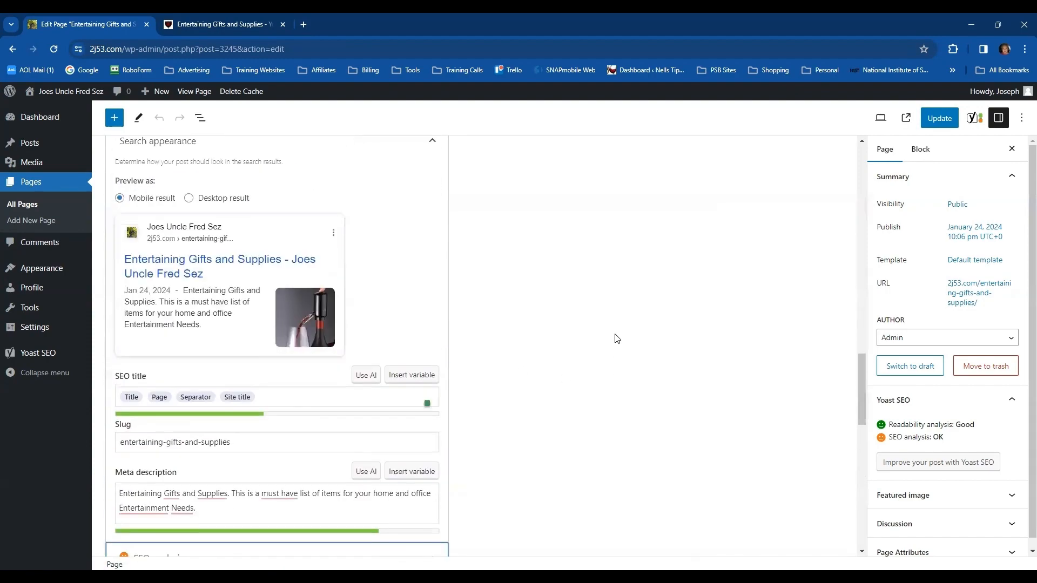
pyautogui.scroll(2, 616, 338)
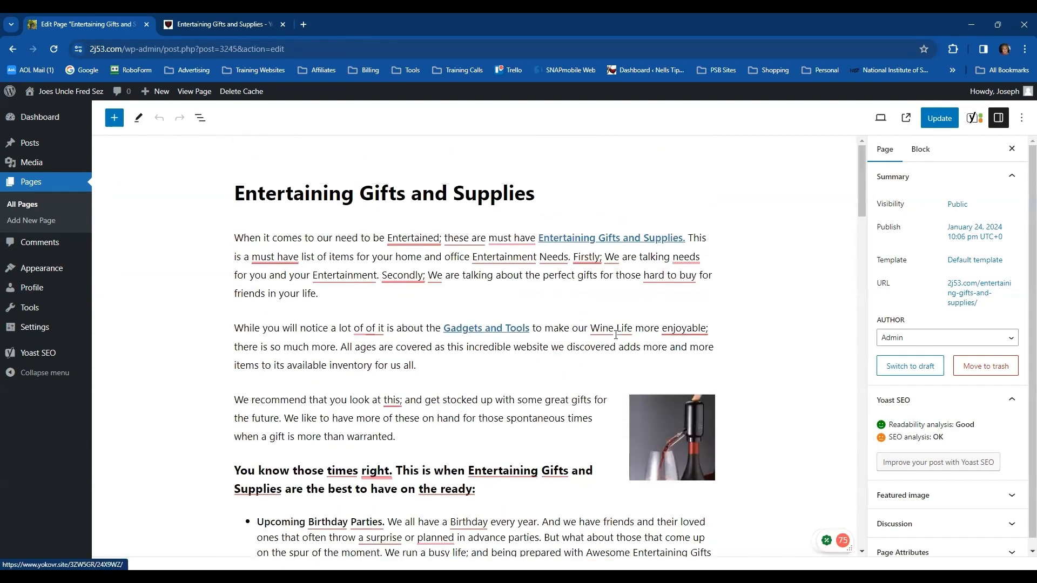
pyautogui.scroll(-4, 594, 349)
pyautogui.scroll(-17, 572, 358)
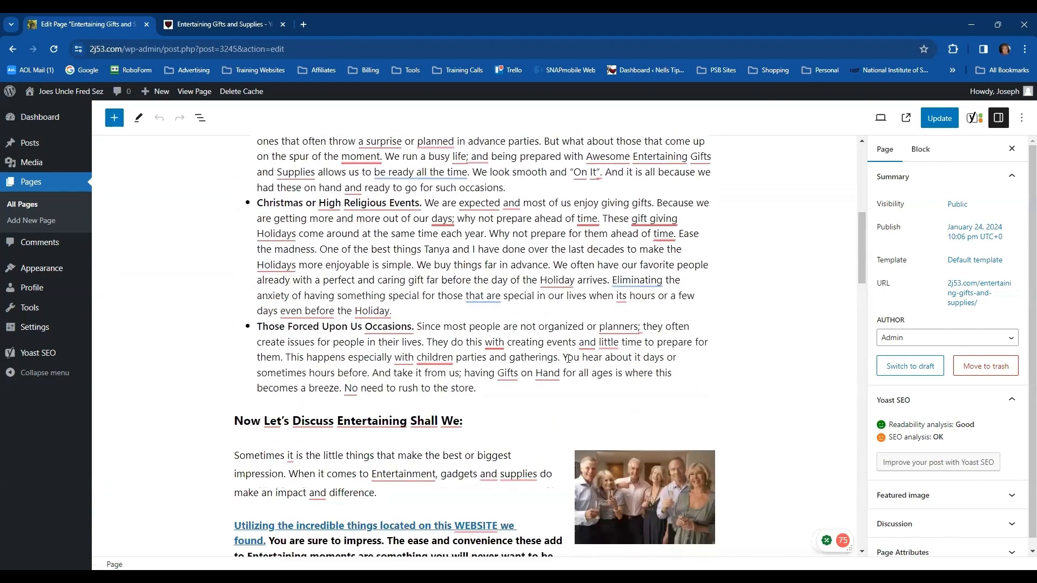
pyautogui.scroll(-7, 513, 365)
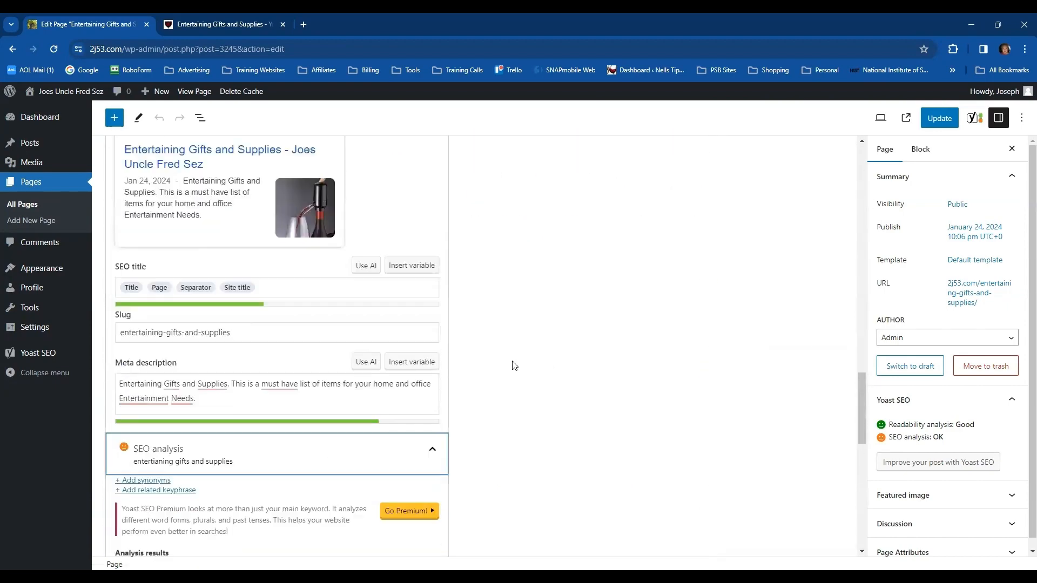
pyautogui.scroll(-3, 523, 363)
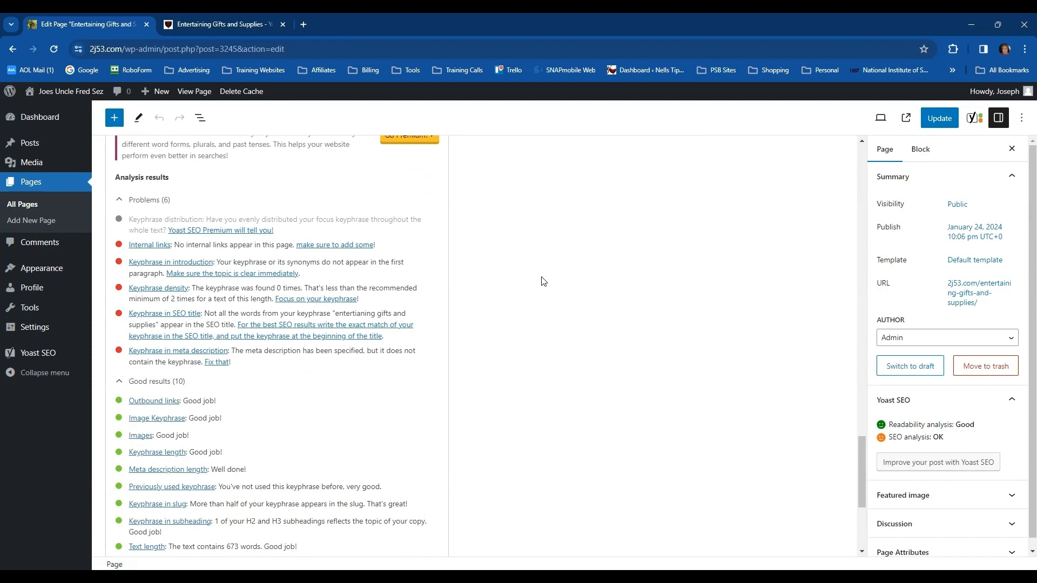
# Inspect the link destination of the "Utilizing the incredible things located on this WEBSITE we found" text
pyautogui.scroll(15, 542, 281)
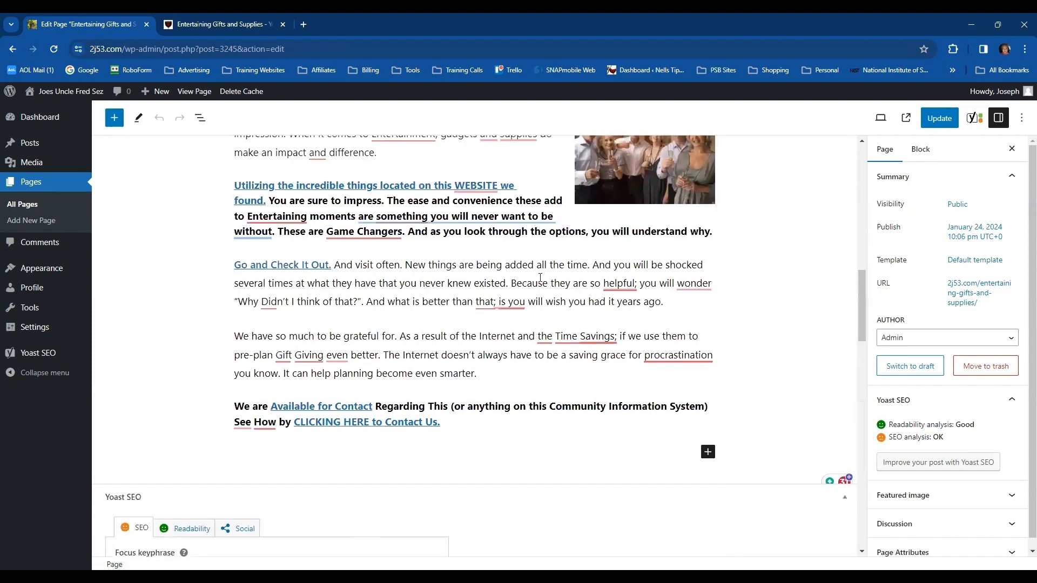
pyautogui.scroll(2, 540, 277)
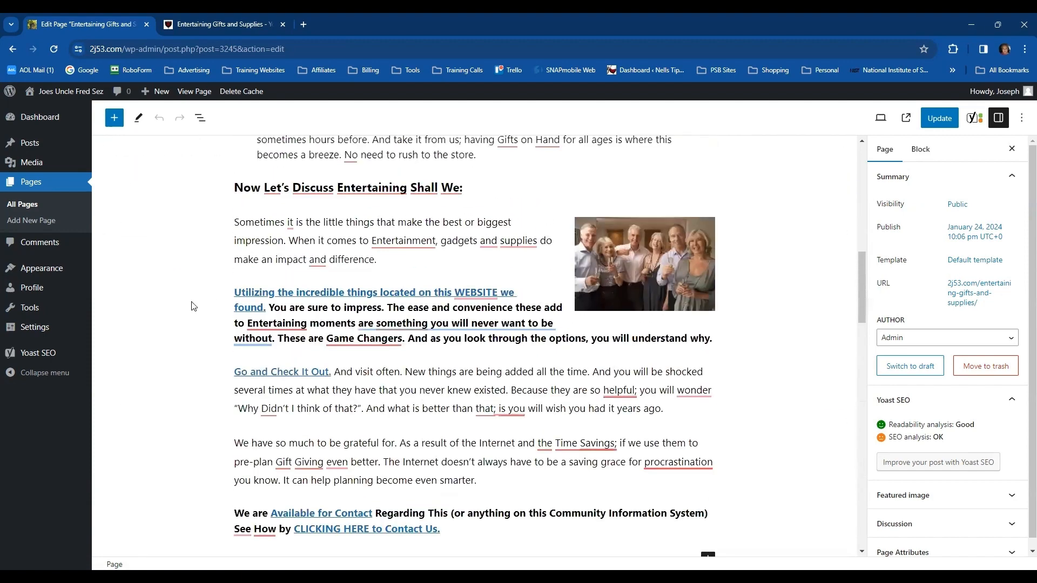
pyautogui.click(356, 293)
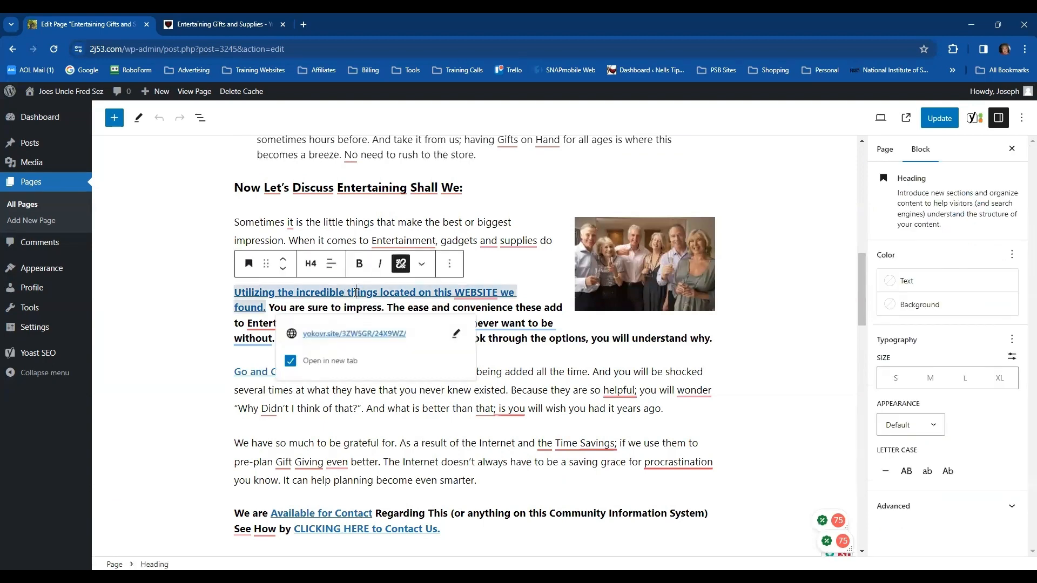
pyautogui.click(807, 300)
pyautogui.scroll(-3, 625, 298)
pyautogui.click(341, 341)
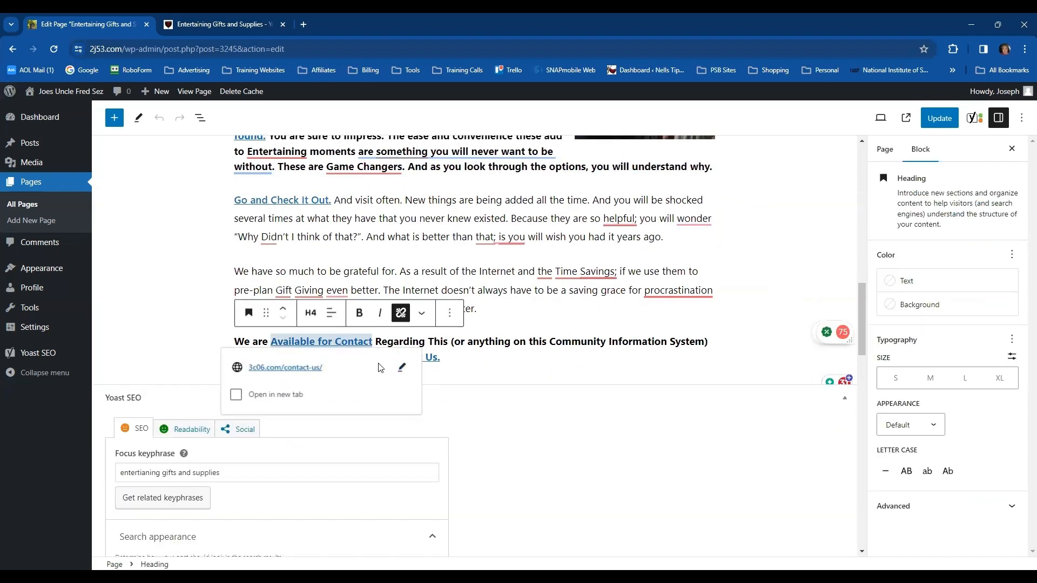
pyautogui.click(403, 369)
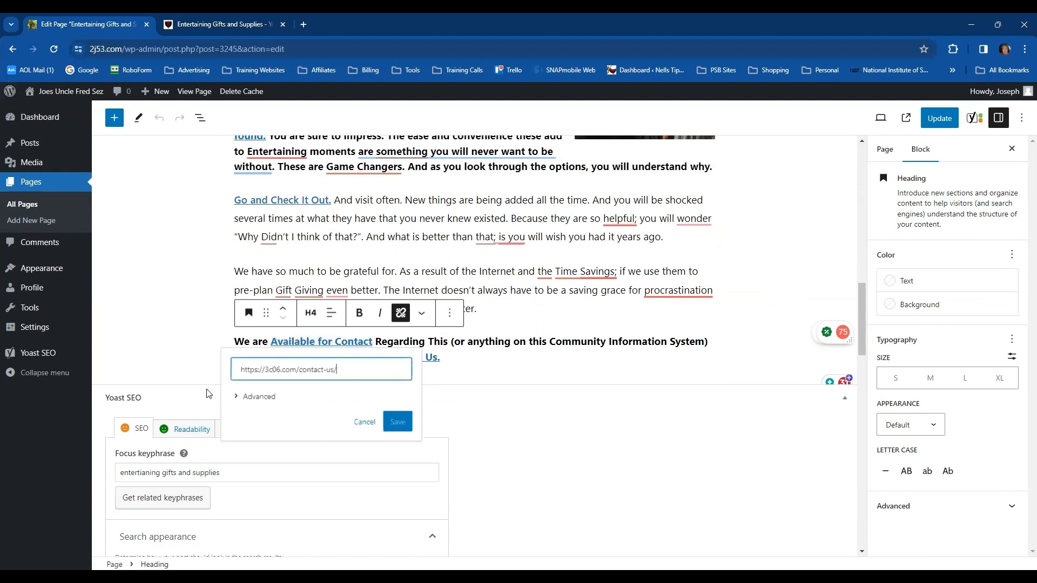
pyautogui.doubleClick(275, 370)
pyautogui.write('2')
pyautogui.write('j53')
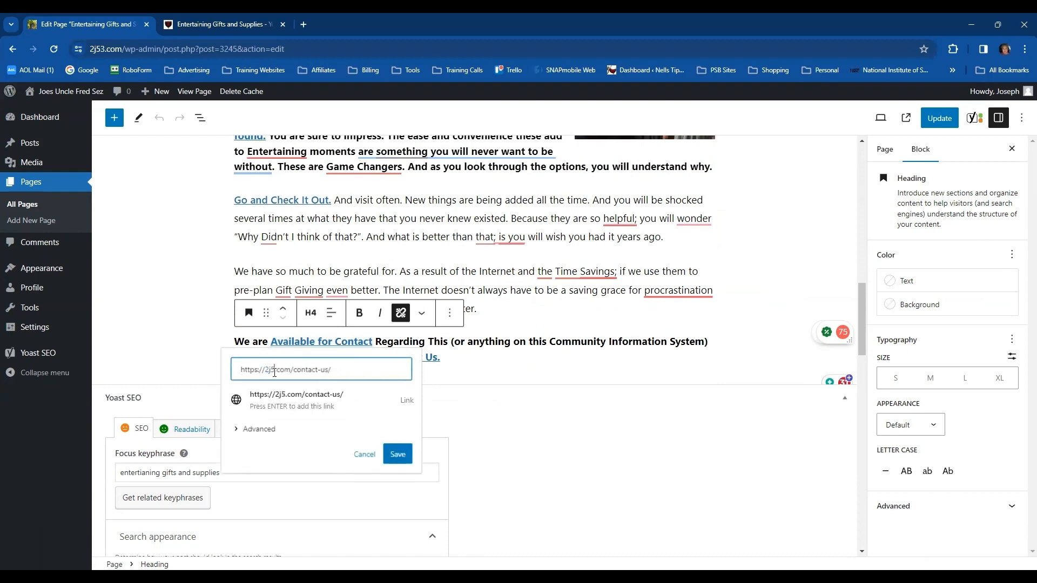
pyautogui.press('Return')
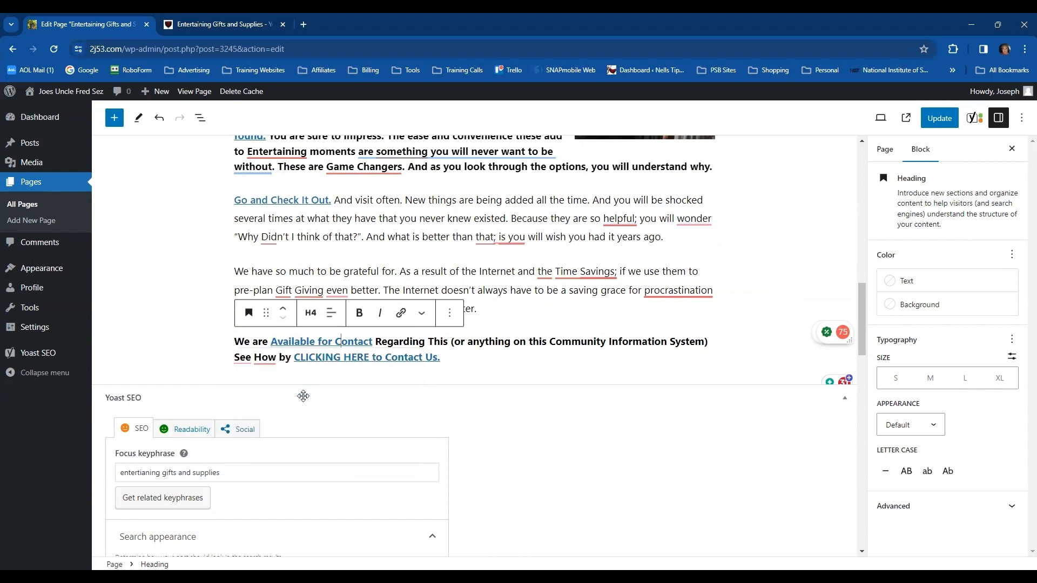
pyautogui.click(350, 356)
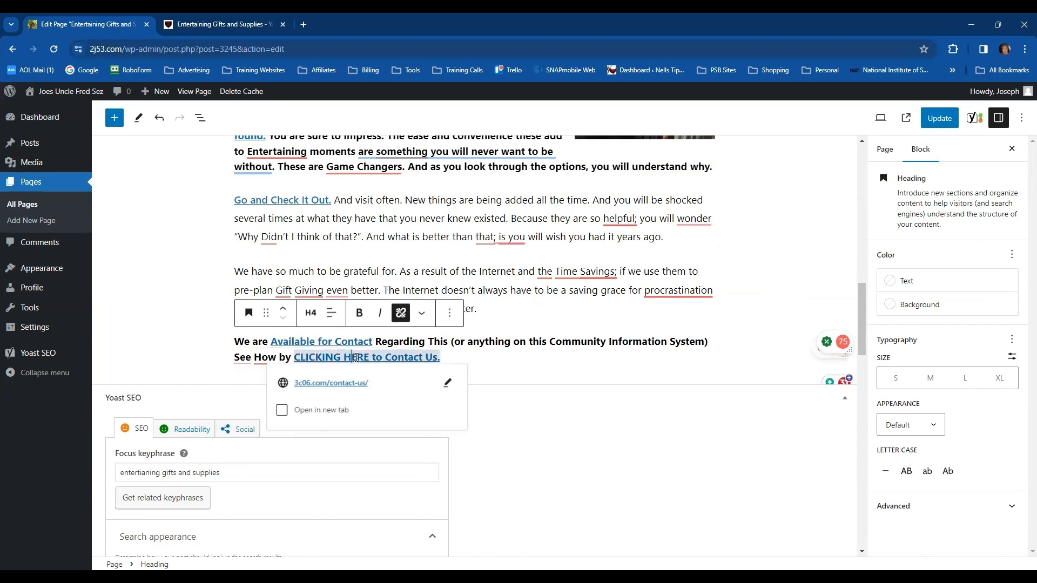
pyautogui.click(446, 387)
pyautogui.doubleClick(316, 385)
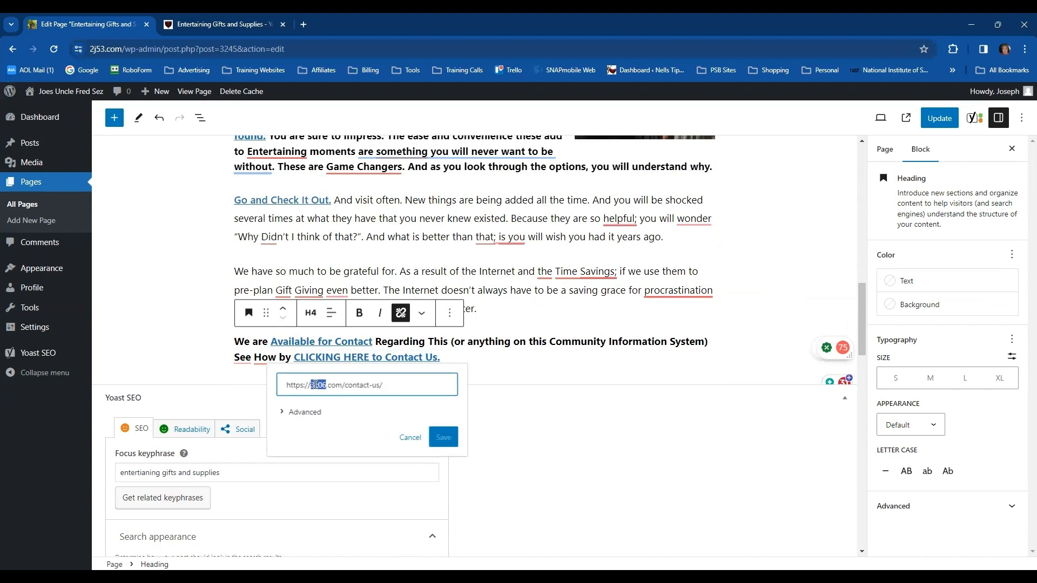
pyautogui.write('2j53')
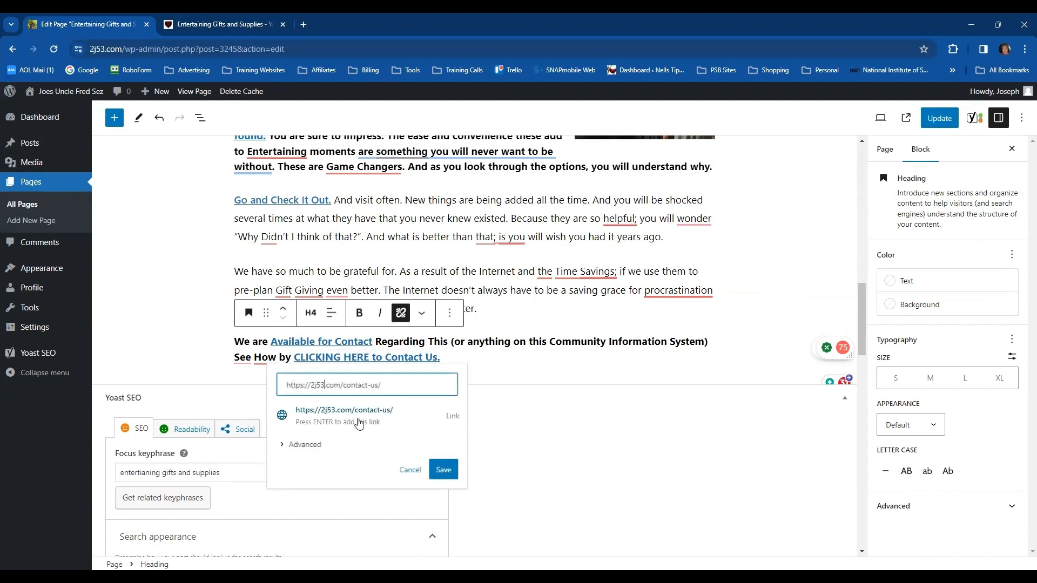
pyautogui.click(457, 471)
pyautogui.scroll(-7, 481, 398)
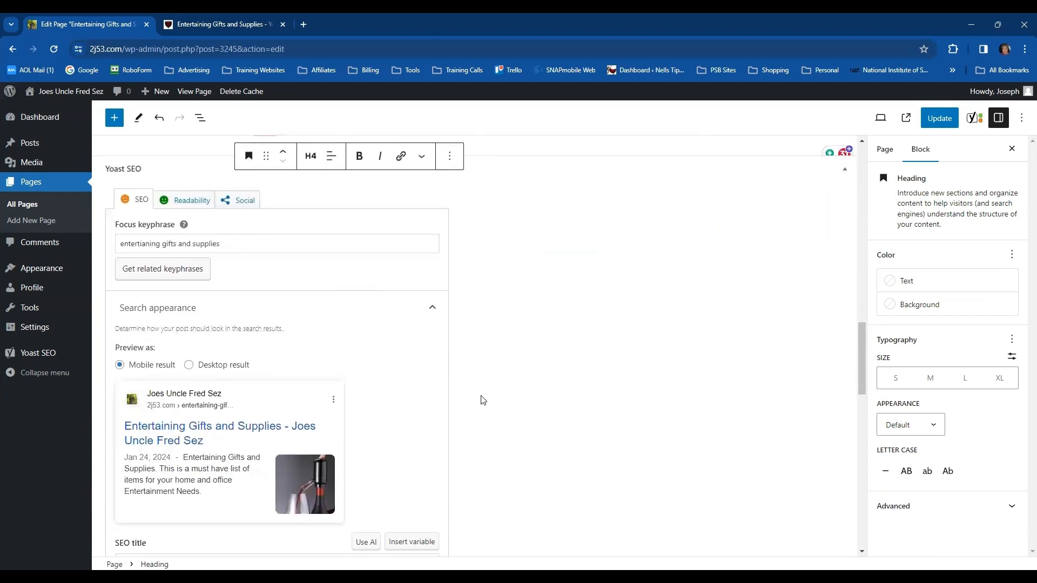
pyautogui.scroll(-6, 483, 397)
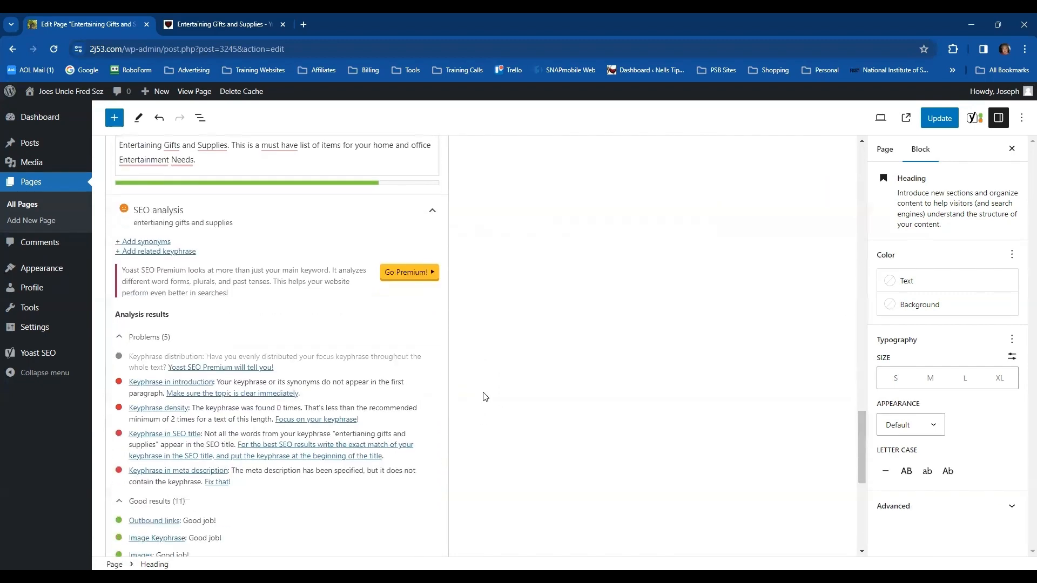
# Replace the misspelled focus keyphrase with "Entertaining Gifts and Supplies" copied from the meta description, and recheck the Yoast SEO analysis
pyautogui.scroll(-1, 453, 378)
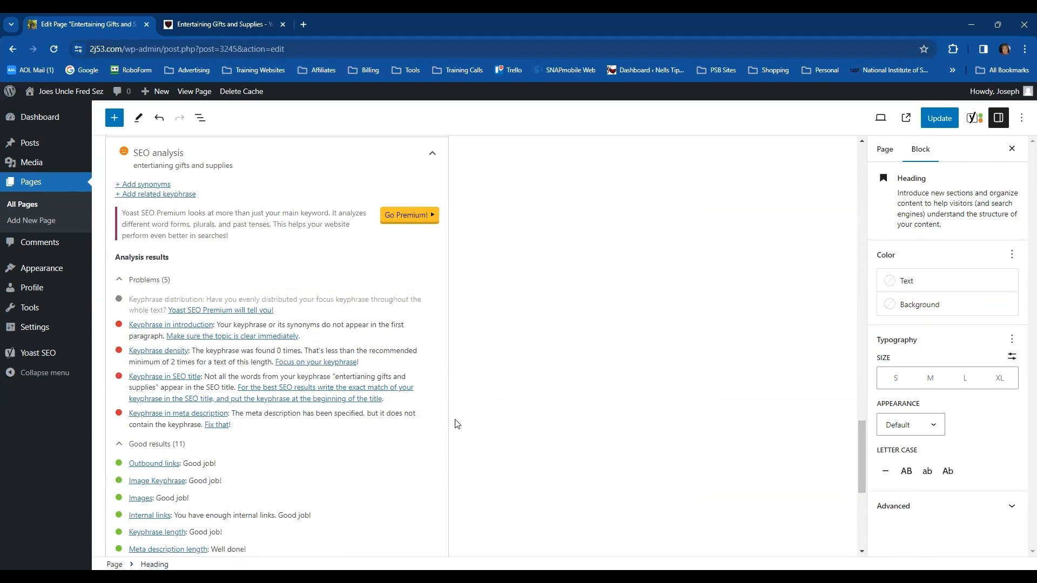
pyautogui.scroll(3, 455, 424)
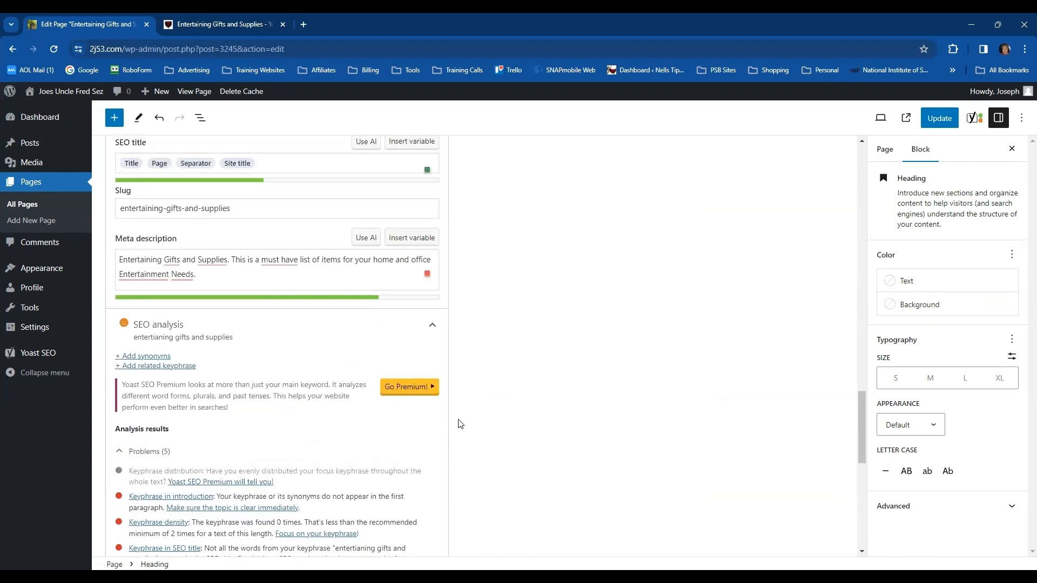
pyautogui.scroll(5, 460, 424)
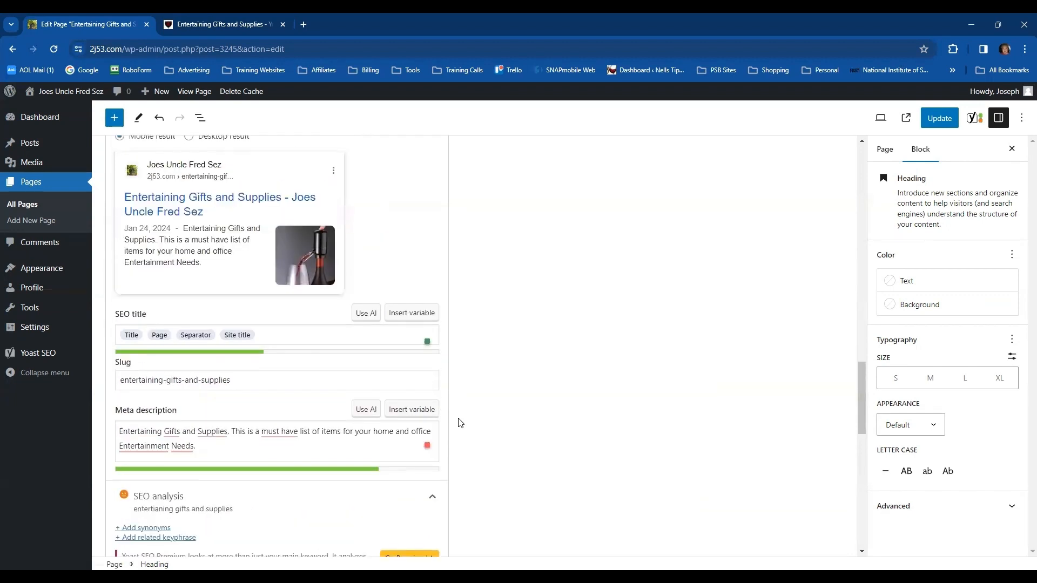
pyautogui.scroll(2, 457, 423)
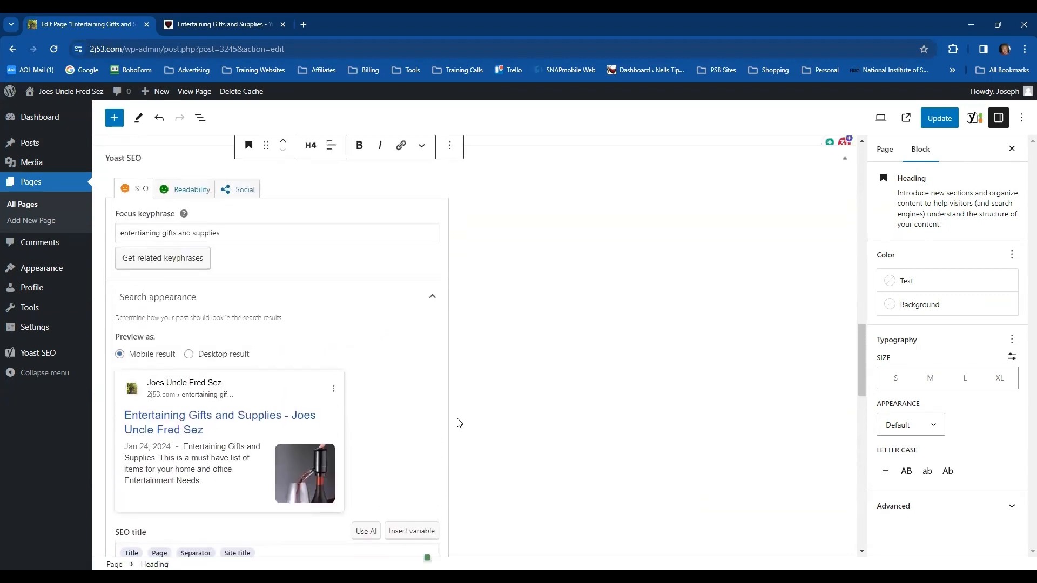
pyautogui.scroll(-1, 458, 423)
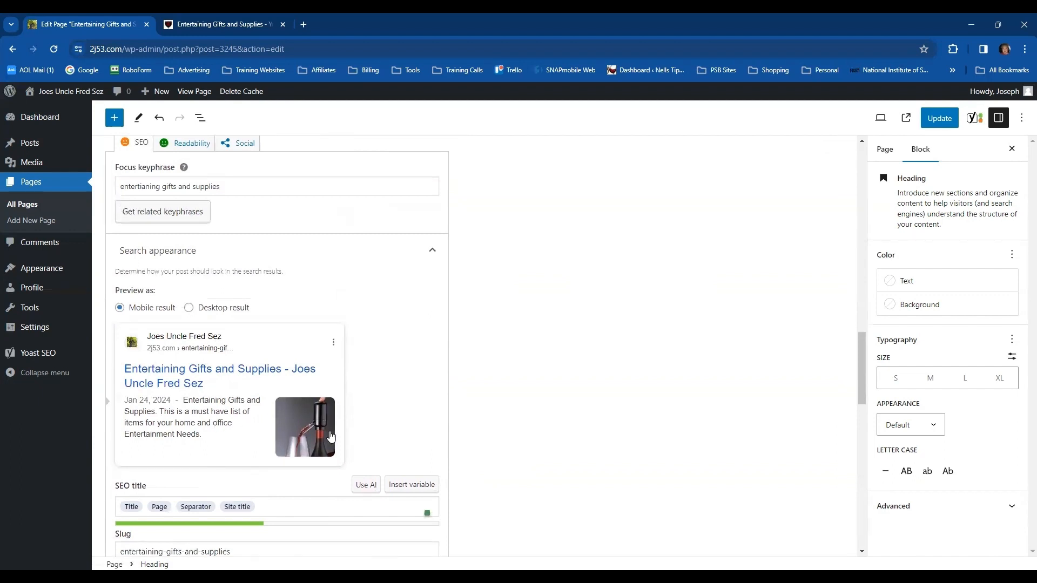
pyautogui.scroll(-3, 287, 486)
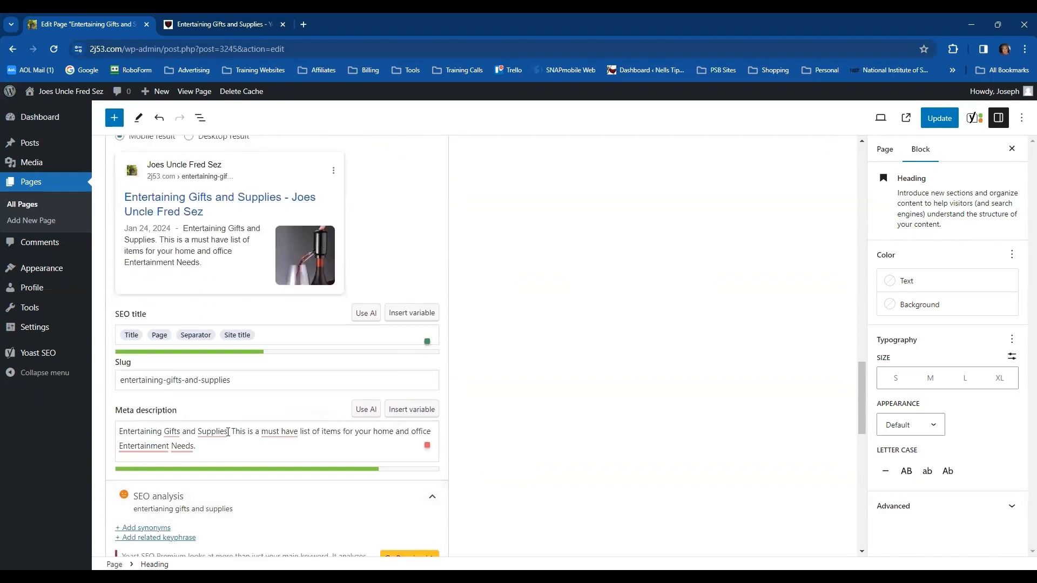
pyautogui.moveTo(228, 432); pyautogui.dragTo(155, 443)
pyautogui.moveTo(139, 435); pyautogui.dragTo(118, 435)
pyautogui.hotkey('ctrl', 'c')
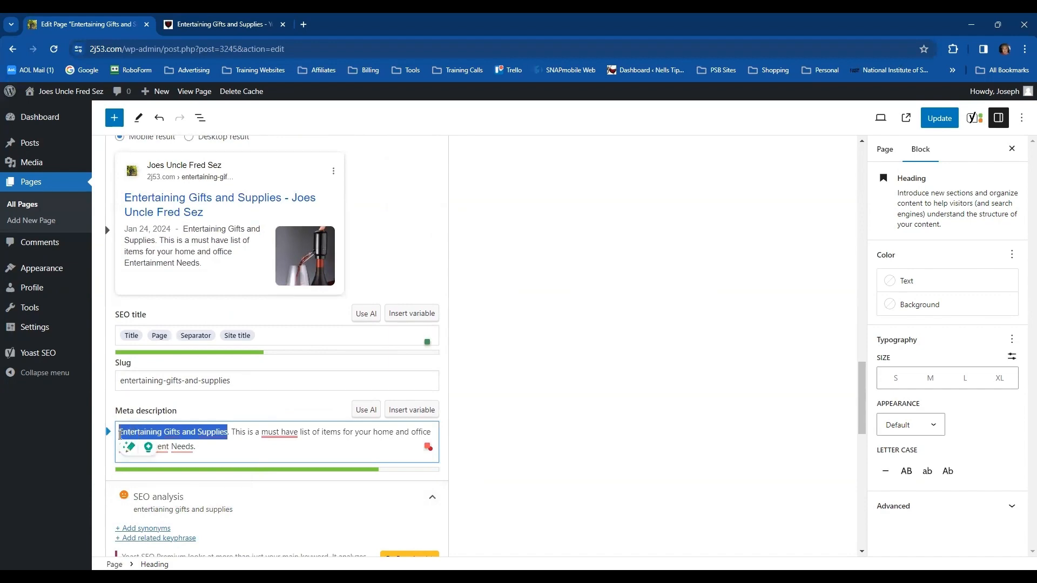
pyautogui.scroll(4, 206, 191)
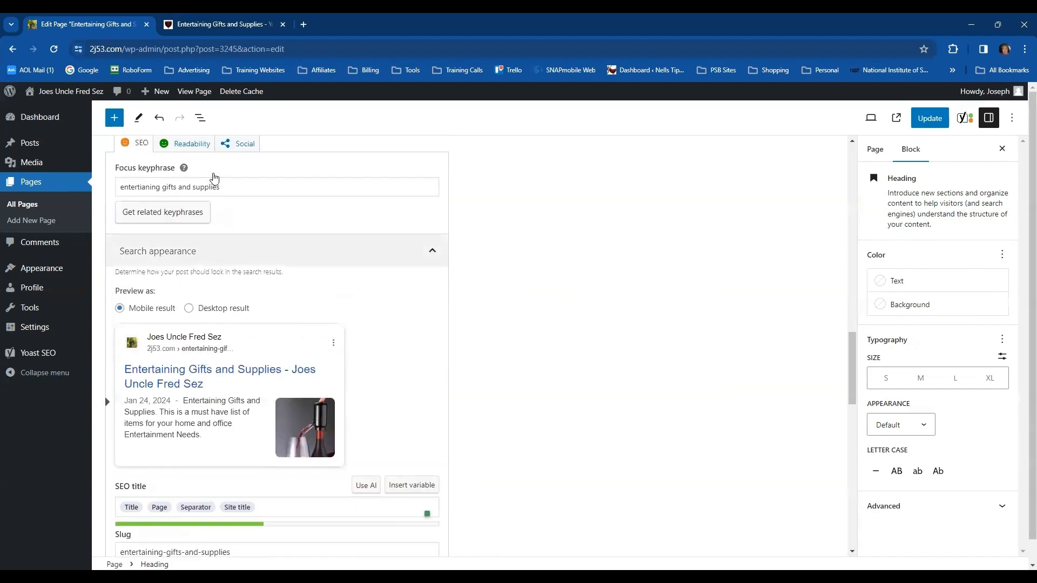
pyautogui.moveTo(222, 188); pyautogui.dragTo(112, 205)
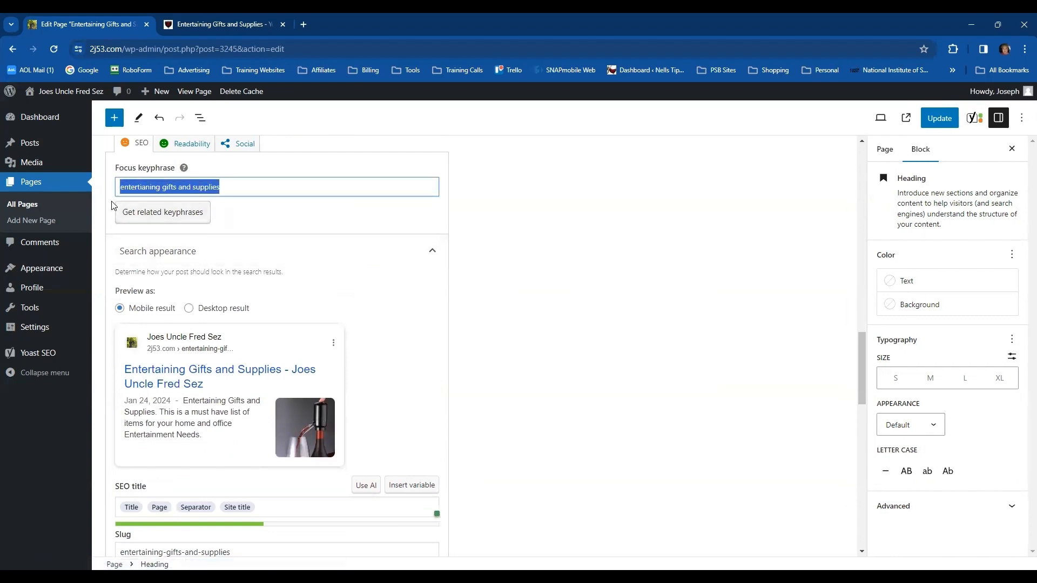
pyautogui.hotkey('ctrl', 'v')
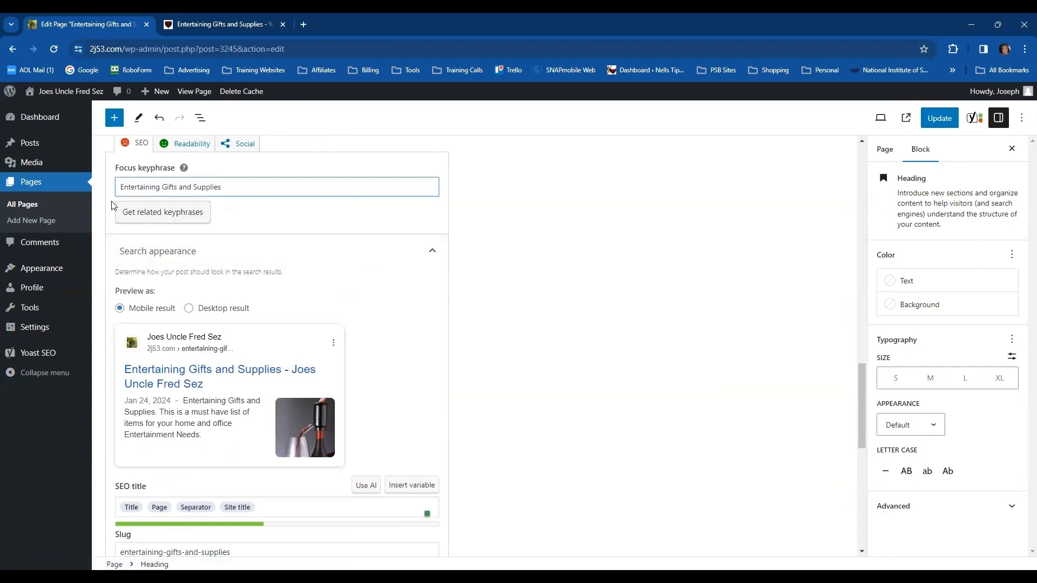
pyautogui.scroll(-6, 507, 386)
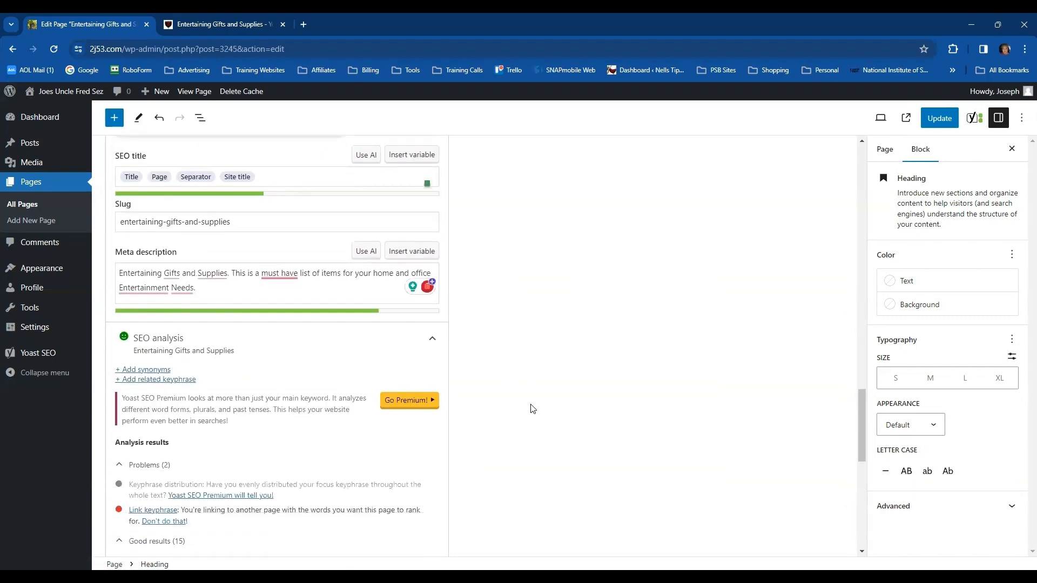
pyautogui.scroll(-2, 531, 409)
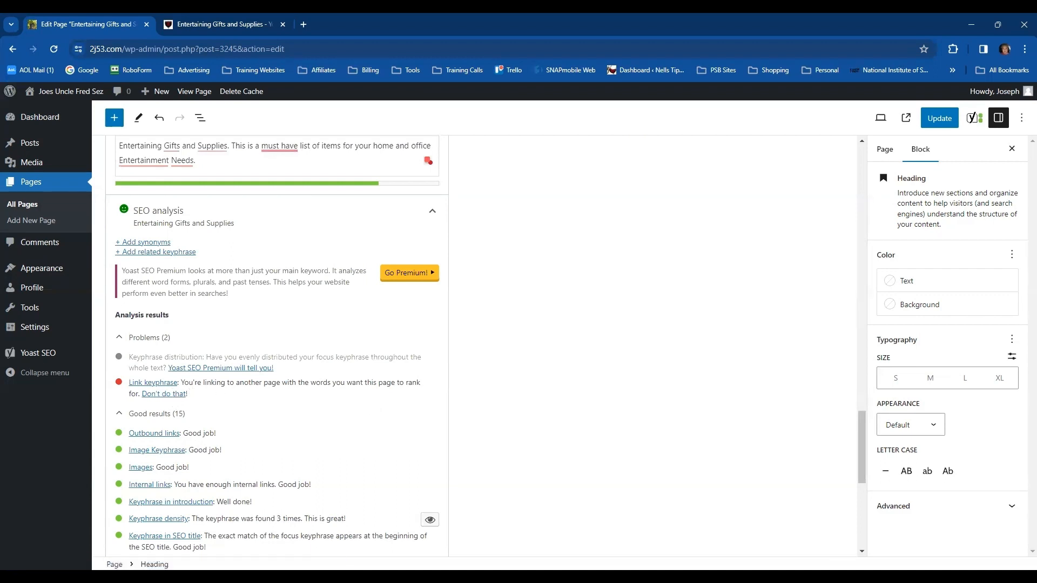
# Inspect the link destination of "Entertaining Gifts and Supplies." in the opening paragraph and compare it with the original 3c06.com page
pyautogui.scroll(2, 626, 390)
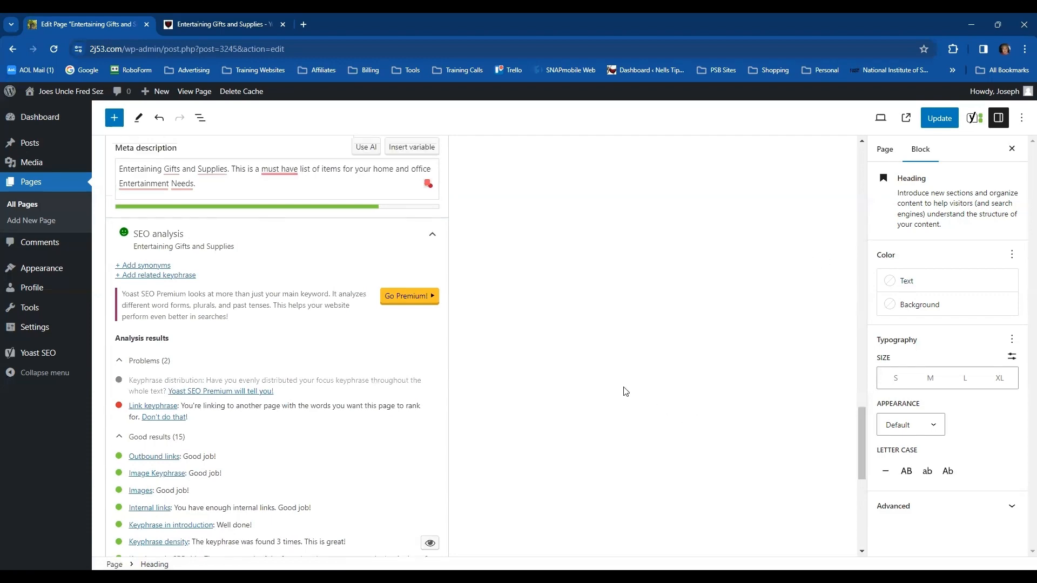
pyautogui.scroll(7, 625, 391)
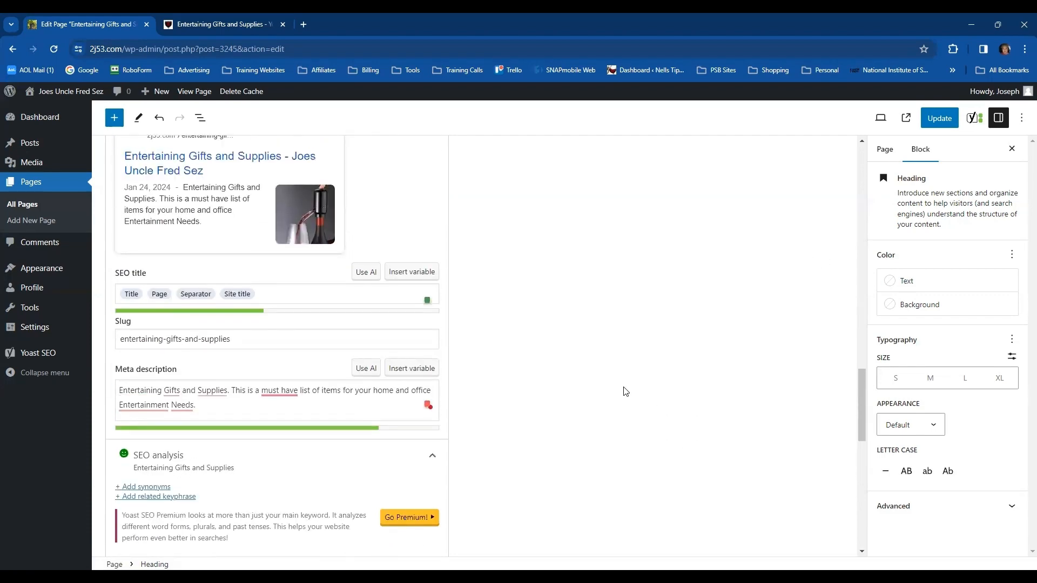
pyautogui.scroll(5, 626, 394)
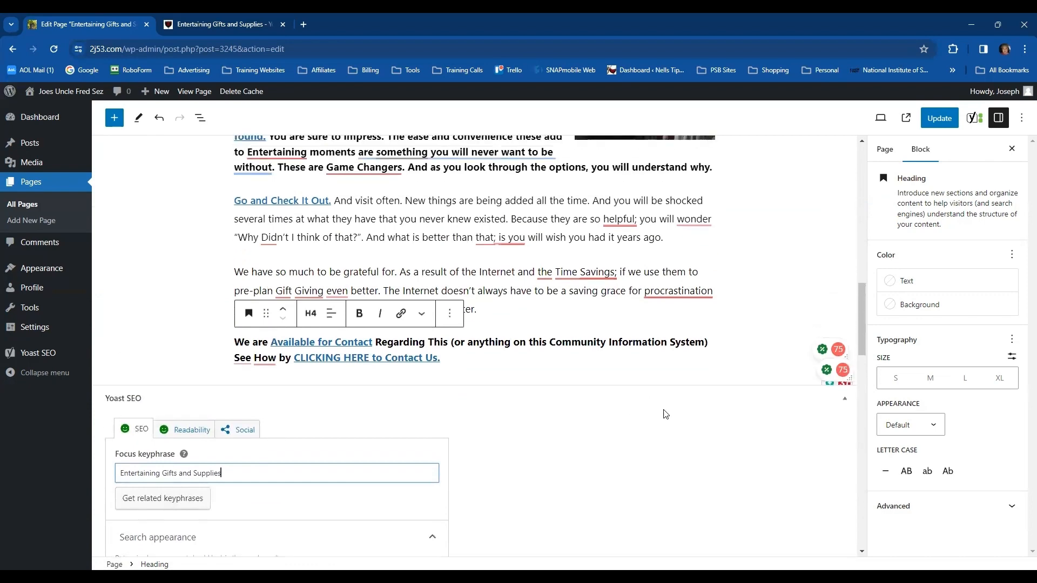
pyautogui.click(784, 309)
pyautogui.scroll(12, 780, 309)
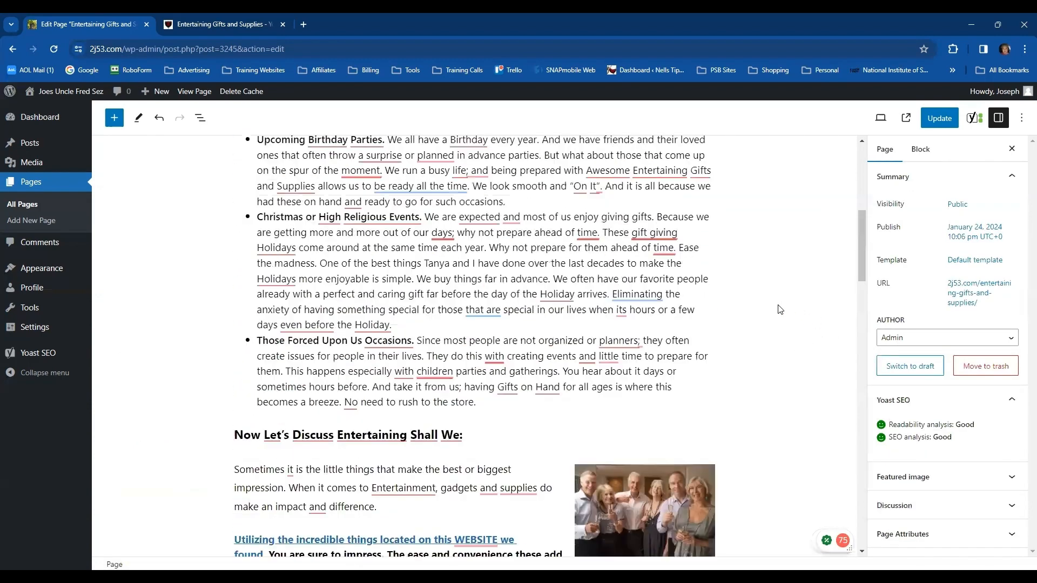
pyautogui.scroll(4, 772, 310)
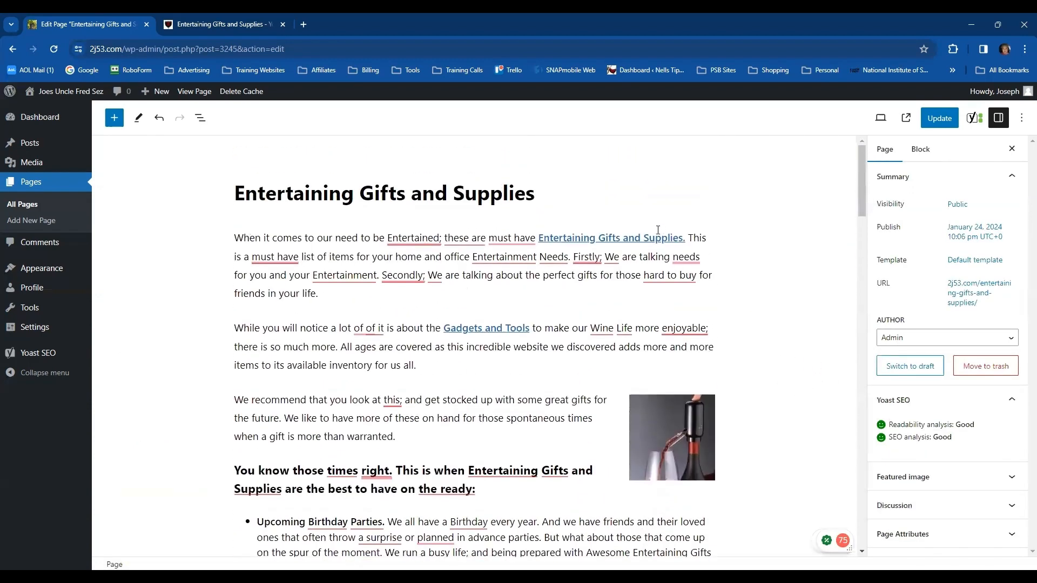
pyautogui.click(580, 240)
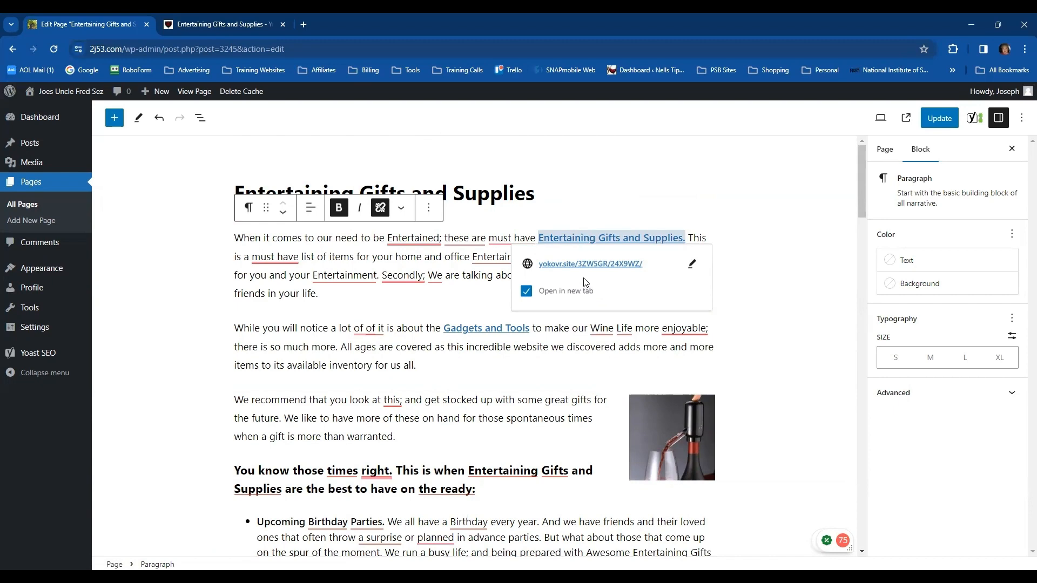
pyautogui.click(192, 26)
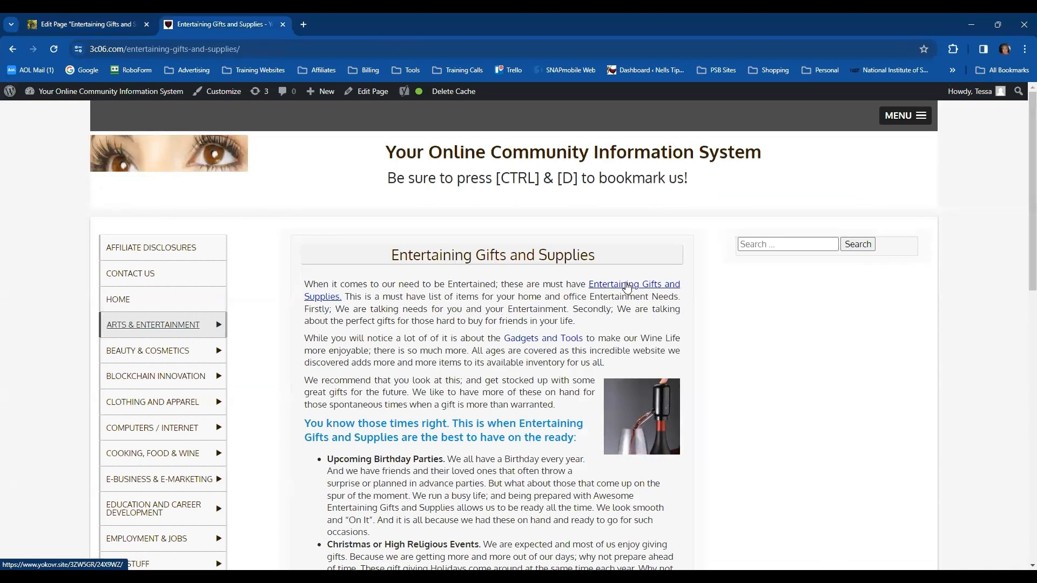
pyautogui.click(86, 25)
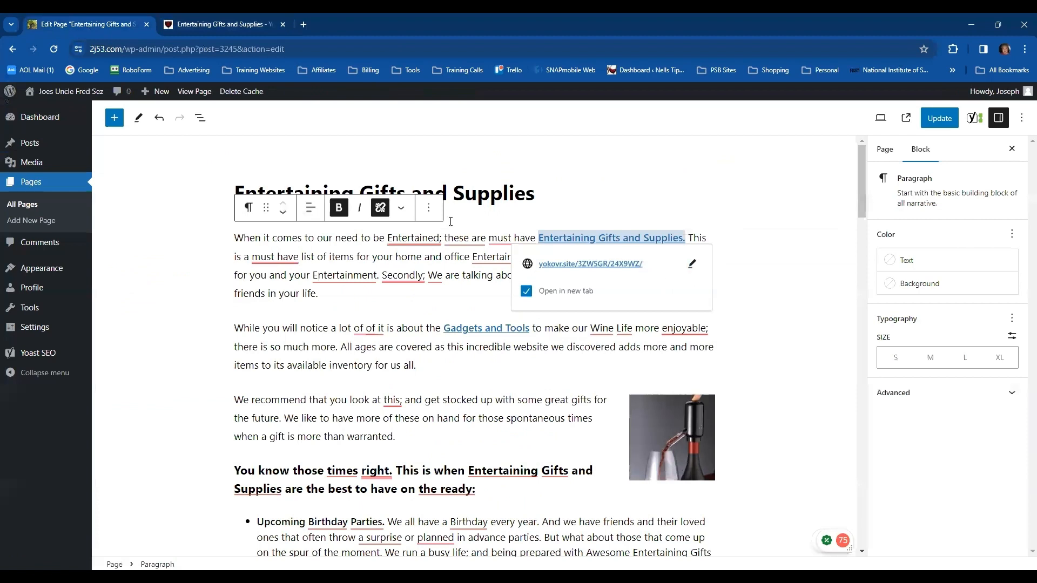
# Remove the link and bold from "Entertaining Gifts and Supplies." in the opening sentence, and accept Grammarly's comma and "must-have" correction there
pyautogui.click(380, 208)
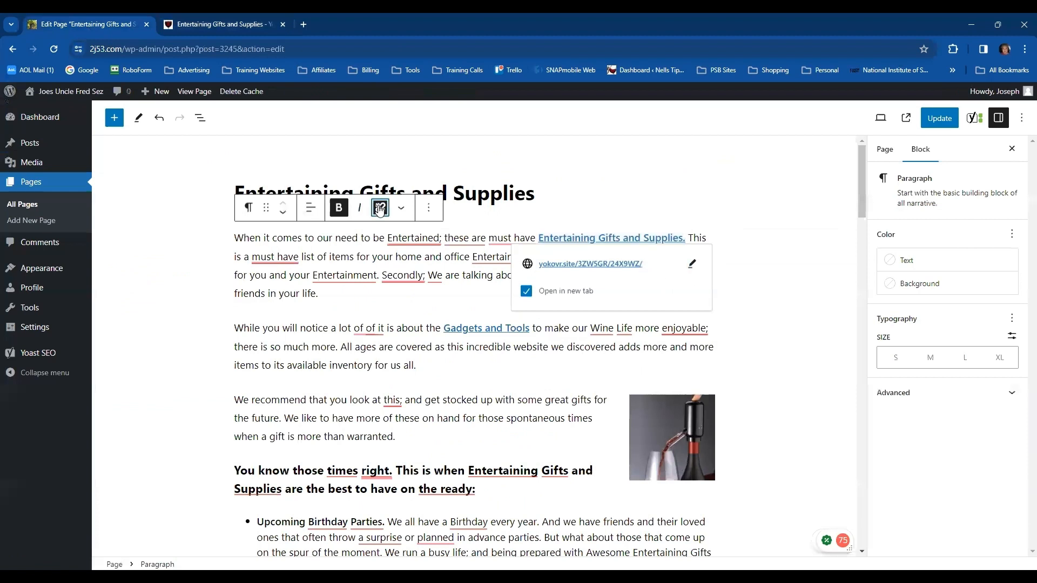
pyautogui.click(336, 211)
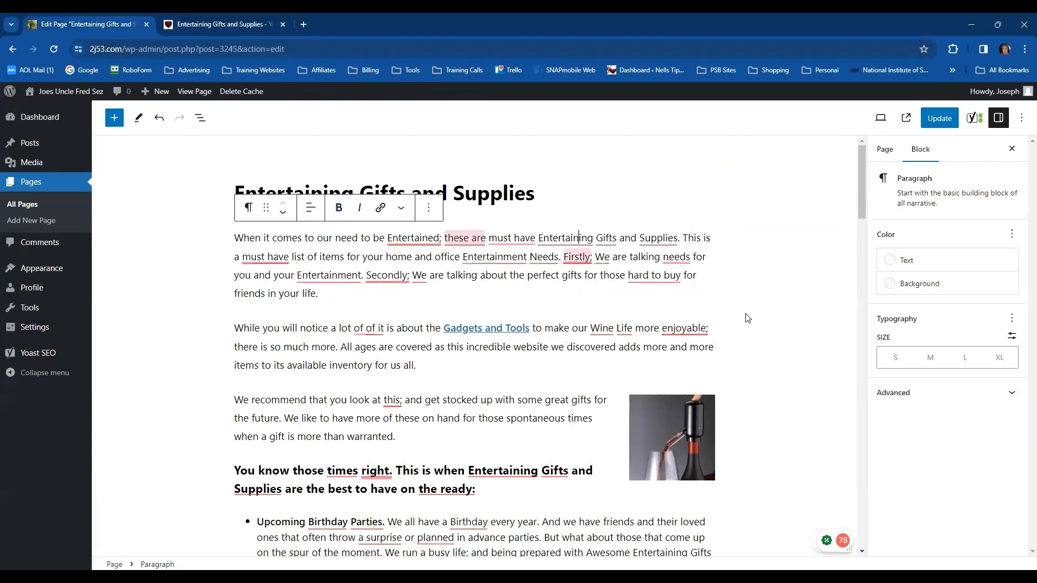
pyautogui.click(770, 279)
pyautogui.moveTo(413, 241)
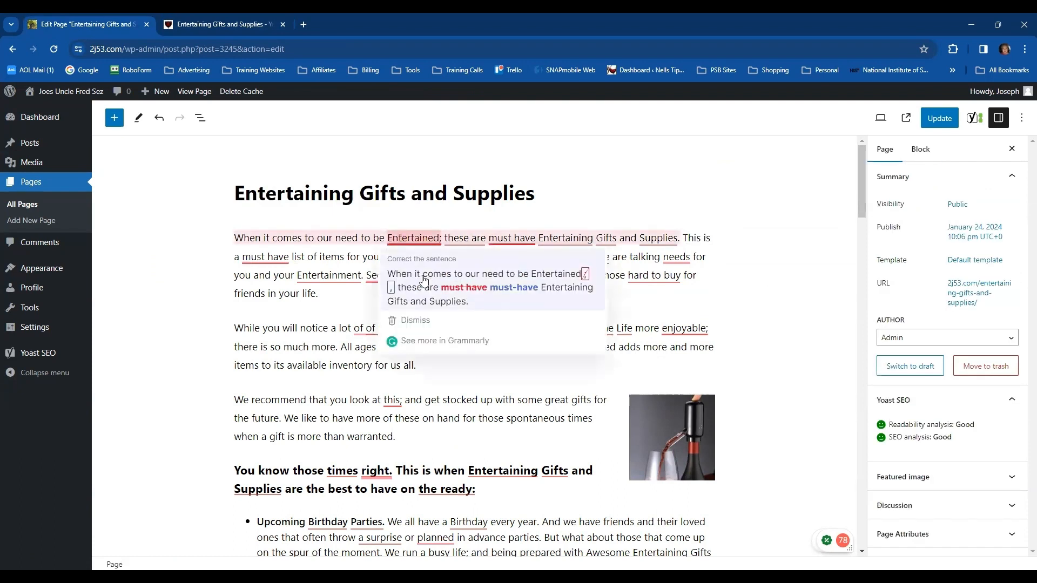
pyautogui.click(427, 281)
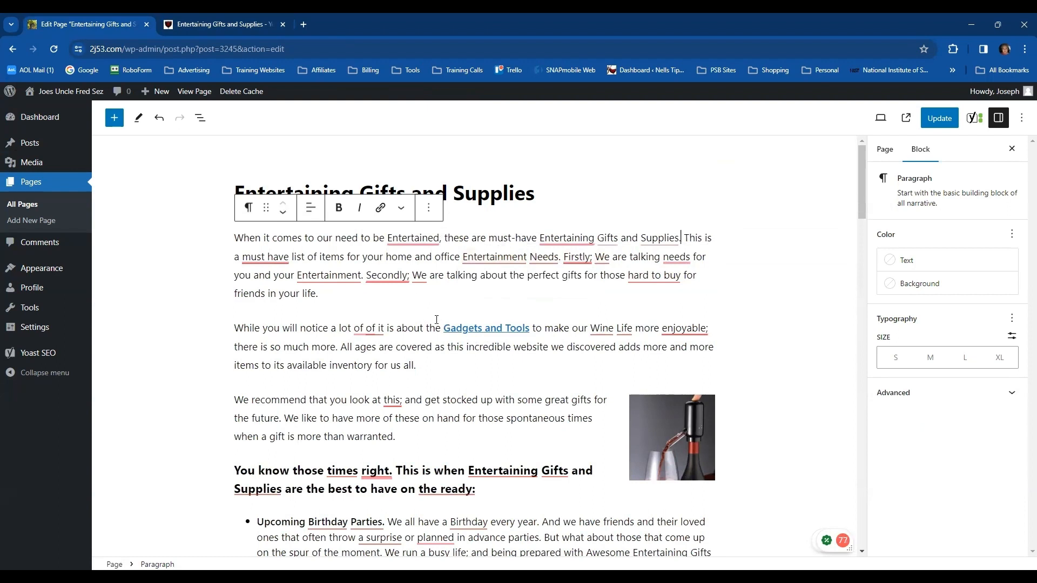
# Review the article's remaining links, checking the destinations of "Gadgets and Tools" and "Utilizing the incredible things located on this WEBSITE we found"
pyautogui.click(476, 329)
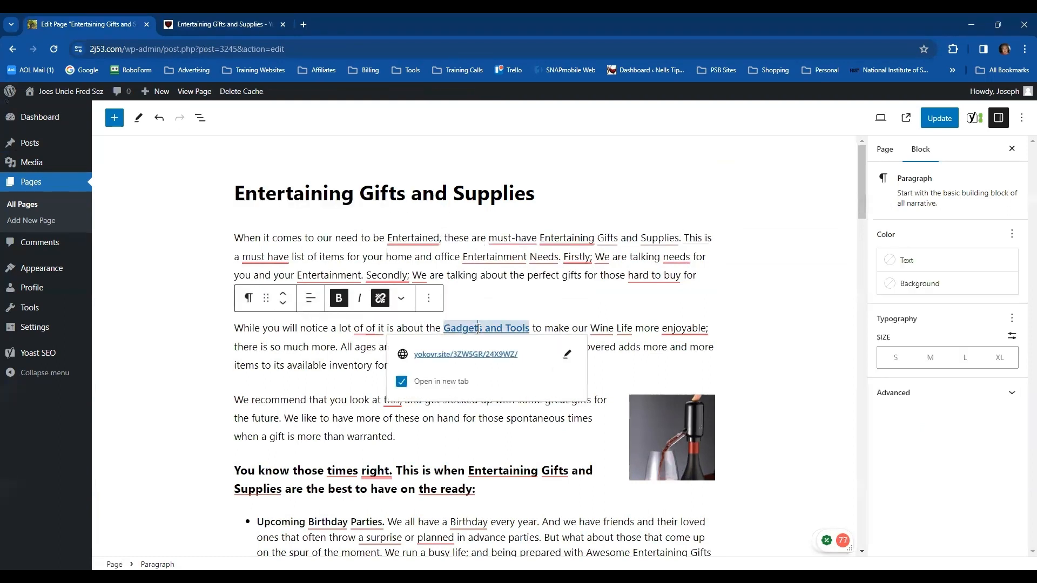
pyautogui.click(760, 307)
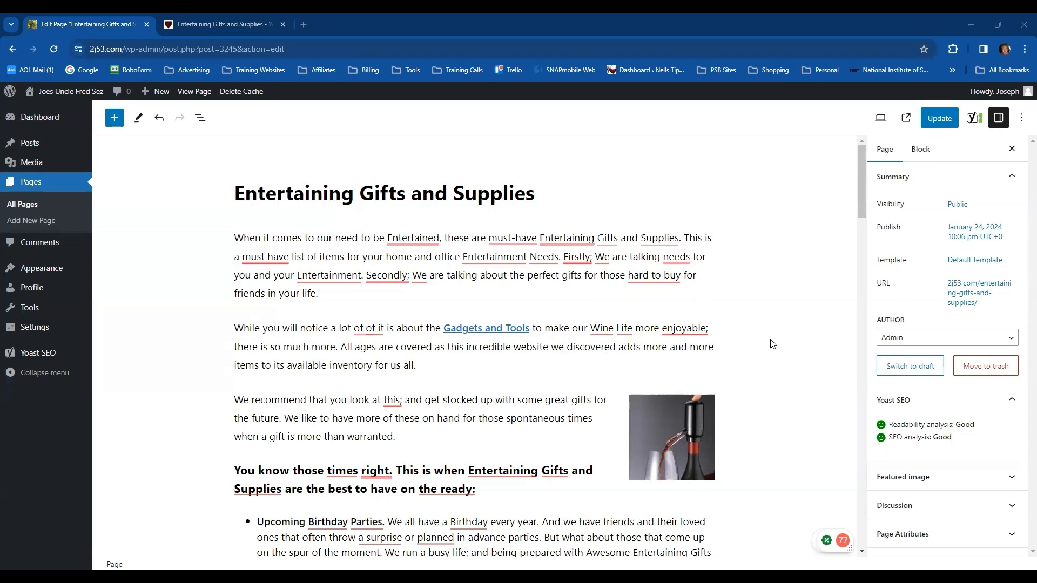
pyautogui.scroll(-15, 773, 344)
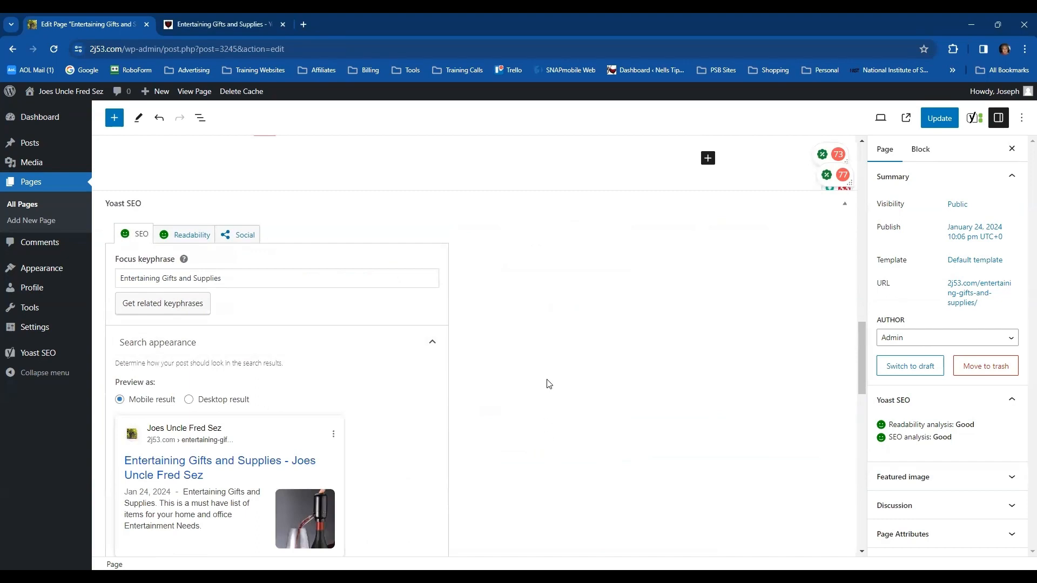
pyautogui.scroll(15, 549, 384)
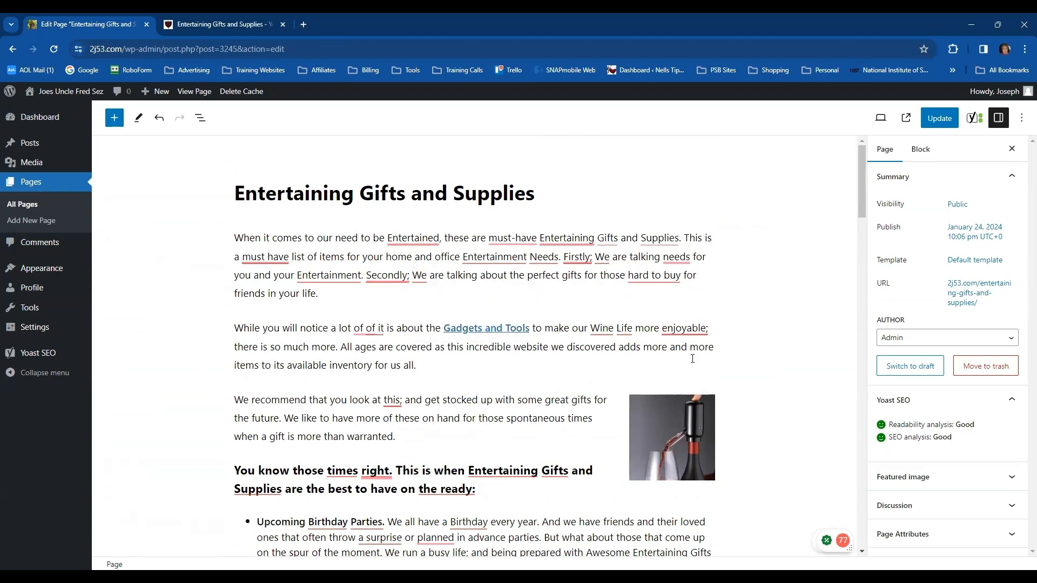
pyautogui.scroll(-3, 764, 330)
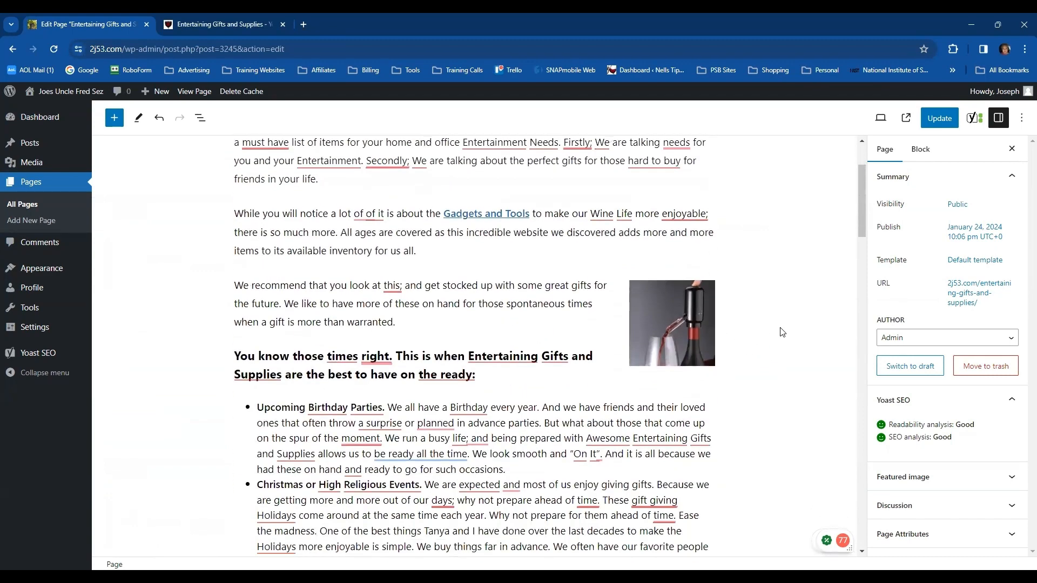
pyautogui.scroll(-1, 783, 332)
pyautogui.scroll(-2, 785, 342)
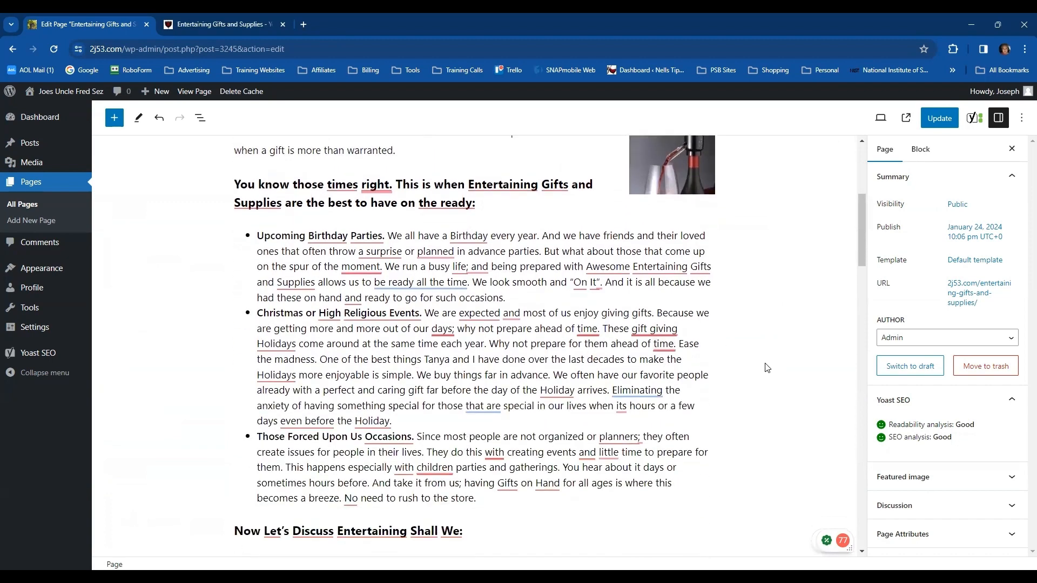
pyautogui.scroll(-1, 767, 367)
pyautogui.scroll(-4, 772, 356)
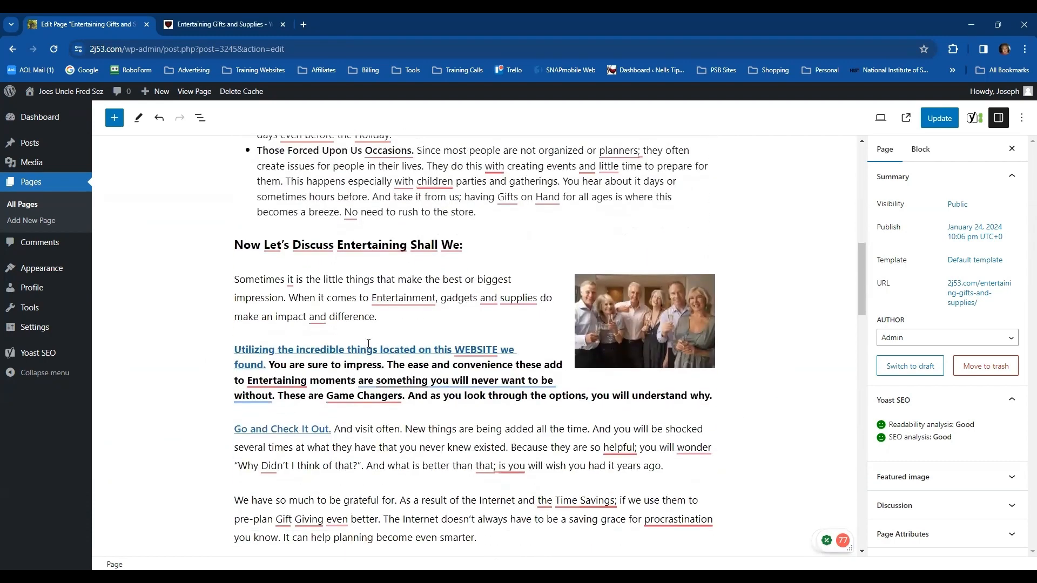
pyautogui.click(367, 349)
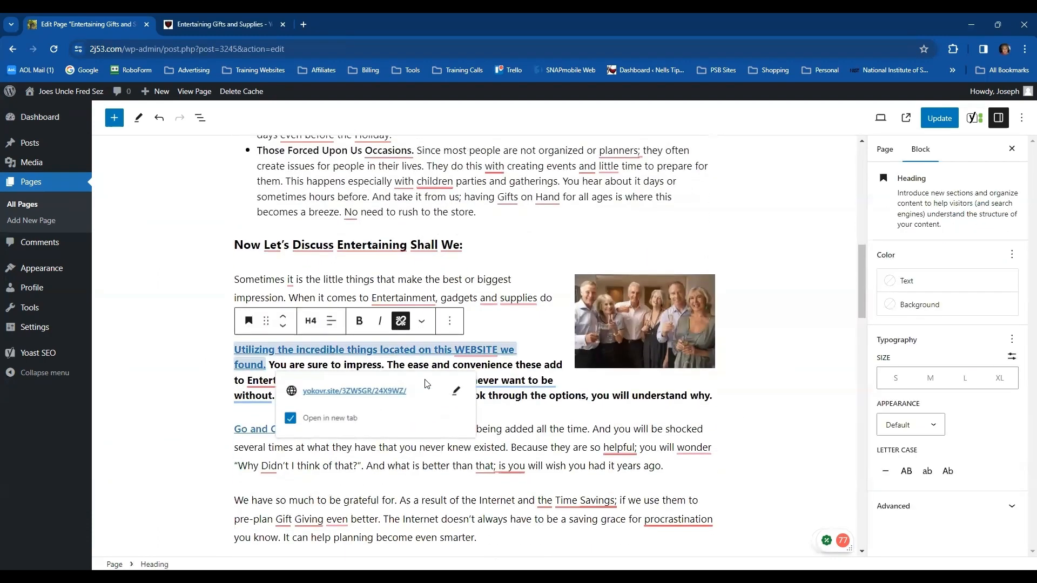
pyautogui.click(759, 339)
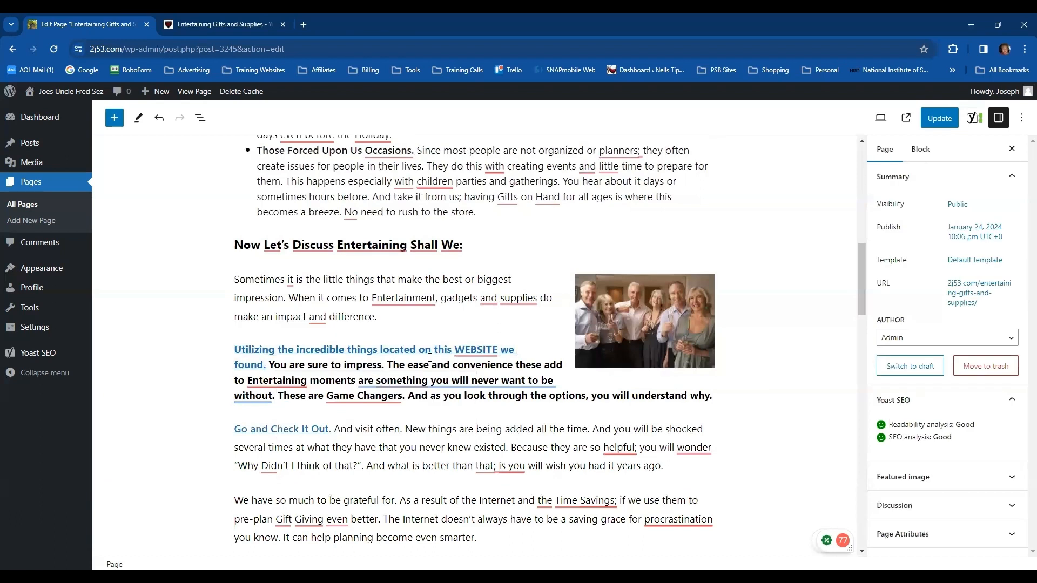
# Open the cndirect.everflowclient.io affiliate dashboard in a new browser tab from the saved bookmarks
pyautogui.click(303, 25)
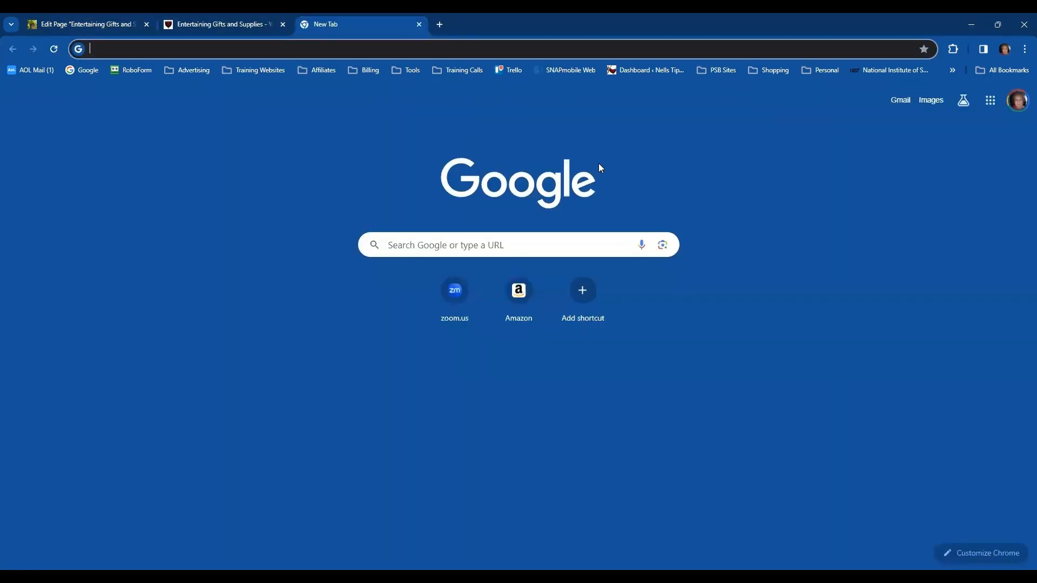
pyautogui.click(825, 71)
pyautogui.click(879, 430)
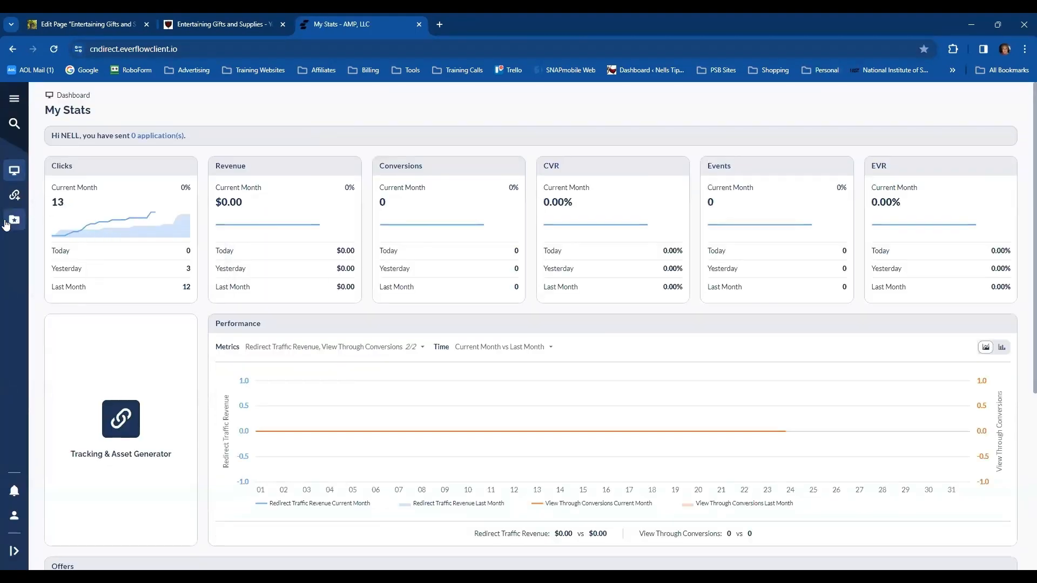
# Generate a single-offer tracking link for the (23) Corkspin offer, copy it, and close the affiliate dashboard tab
pyautogui.click(14, 197)
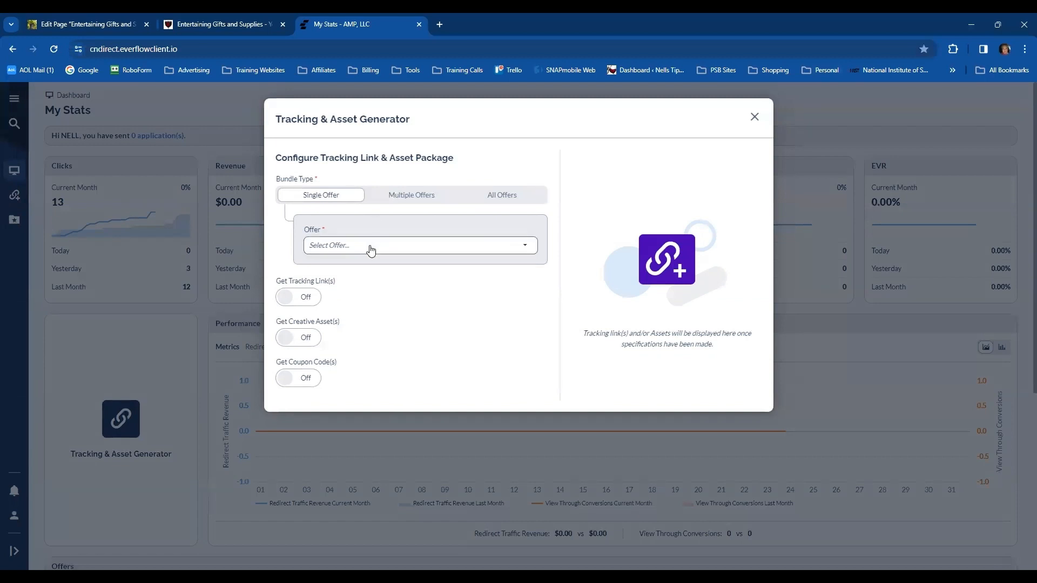
pyautogui.click(524, 247)
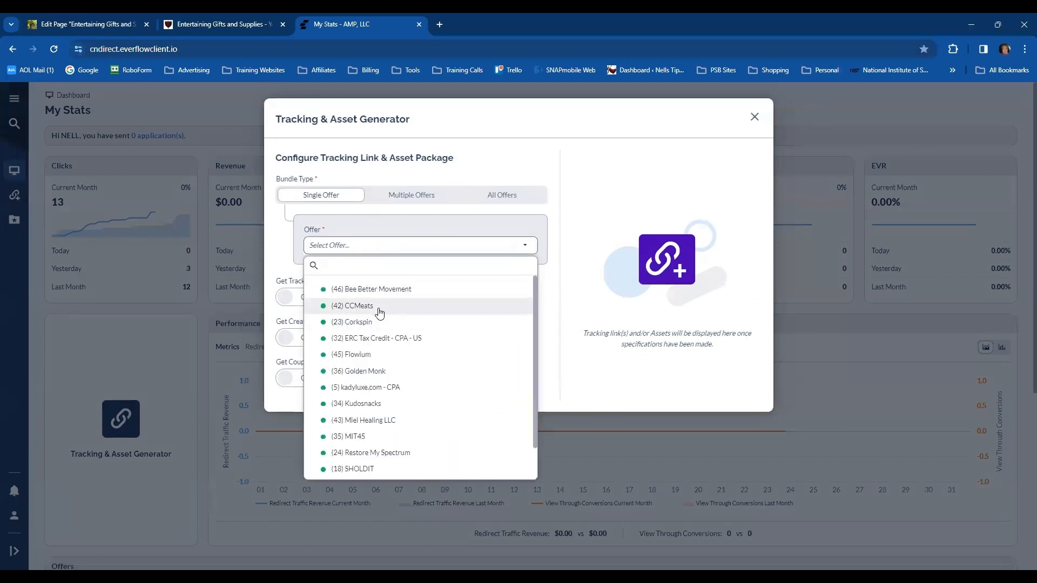
pyautogui.click(372, 324)
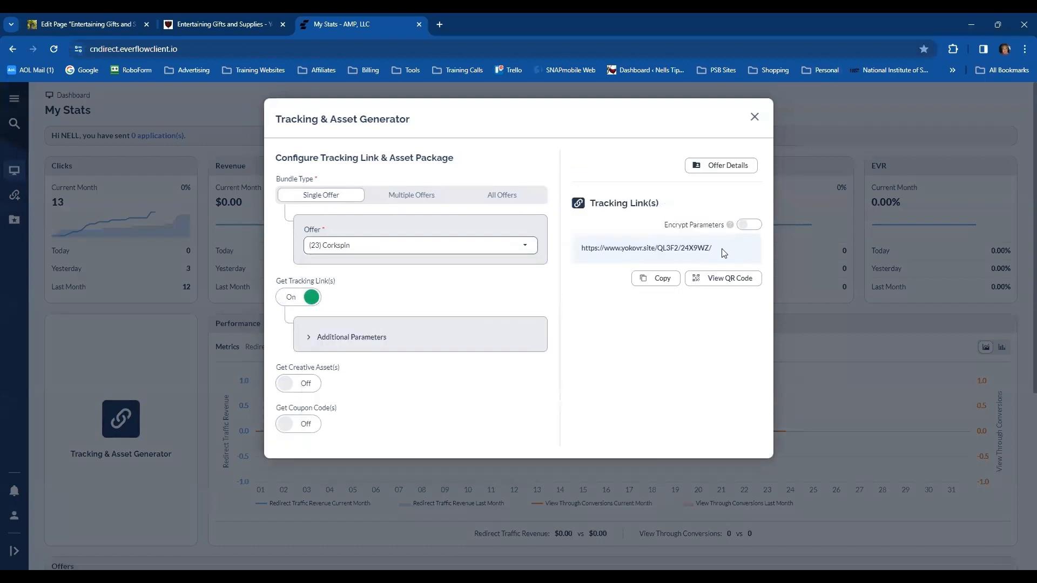
pyautogui.click(662, 284)
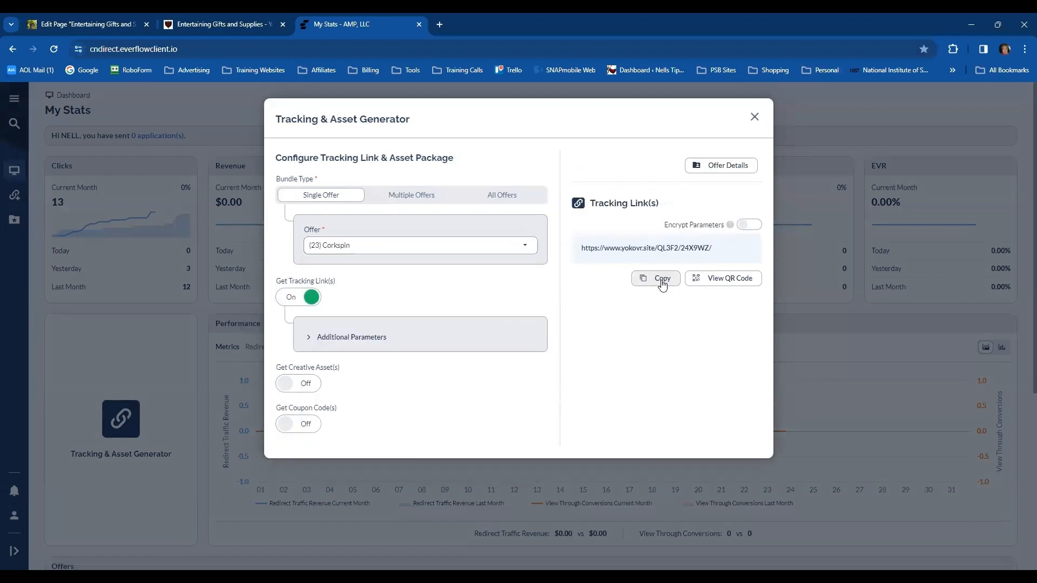
pyautogui.click(419, 24)
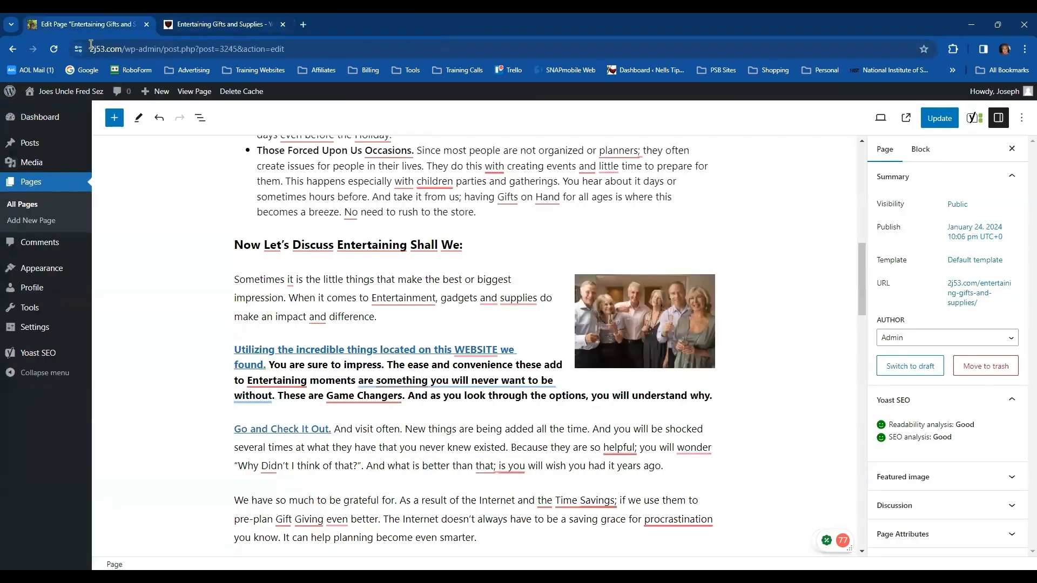
pyautogui.scroll(10, 744, 333)
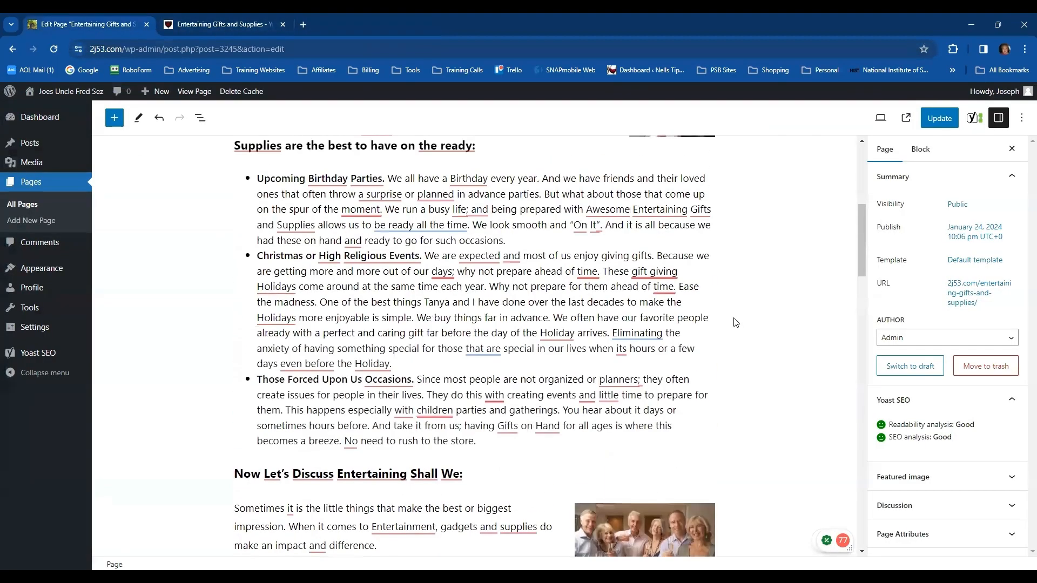
pyautogui.scroll(2, 735, 322)
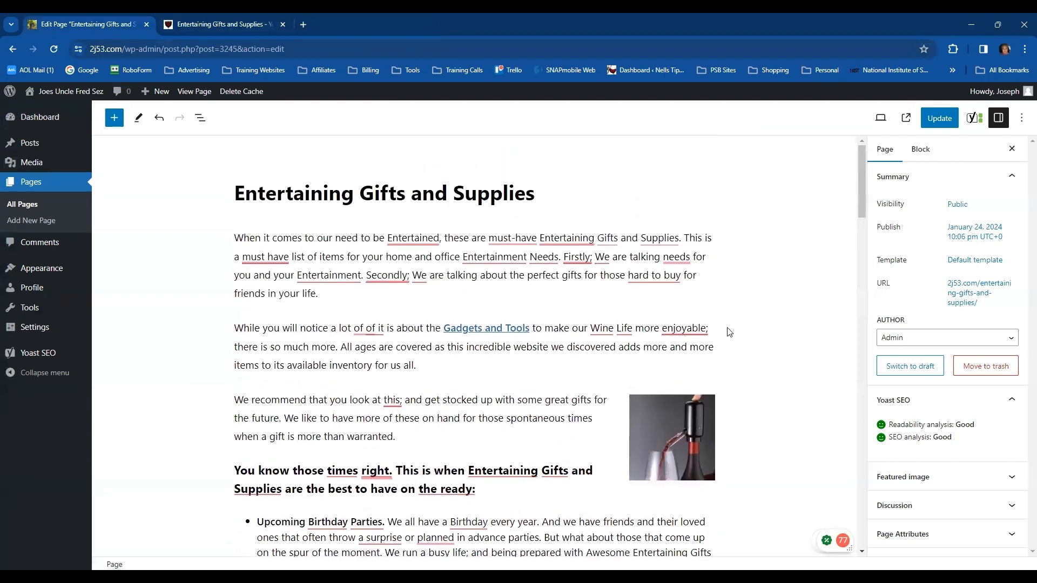
pyautogui.click(486, 331)
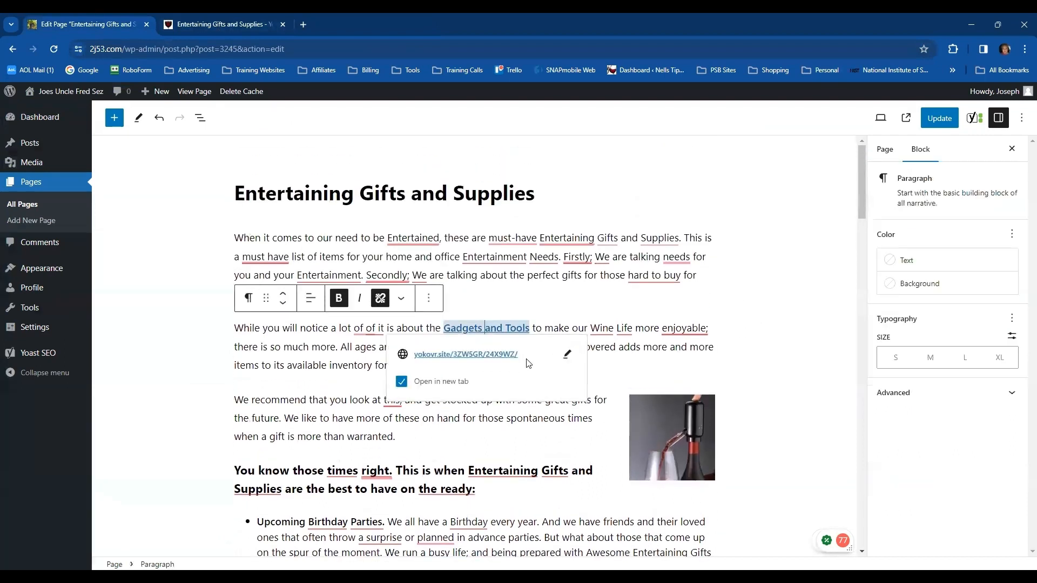
pyautogui.click(565, 354)
pyautogui.moveTo(541, 358); pyautogui.dragTo(402, 350)
pyautogui.hotkey('ctrl', 'v')
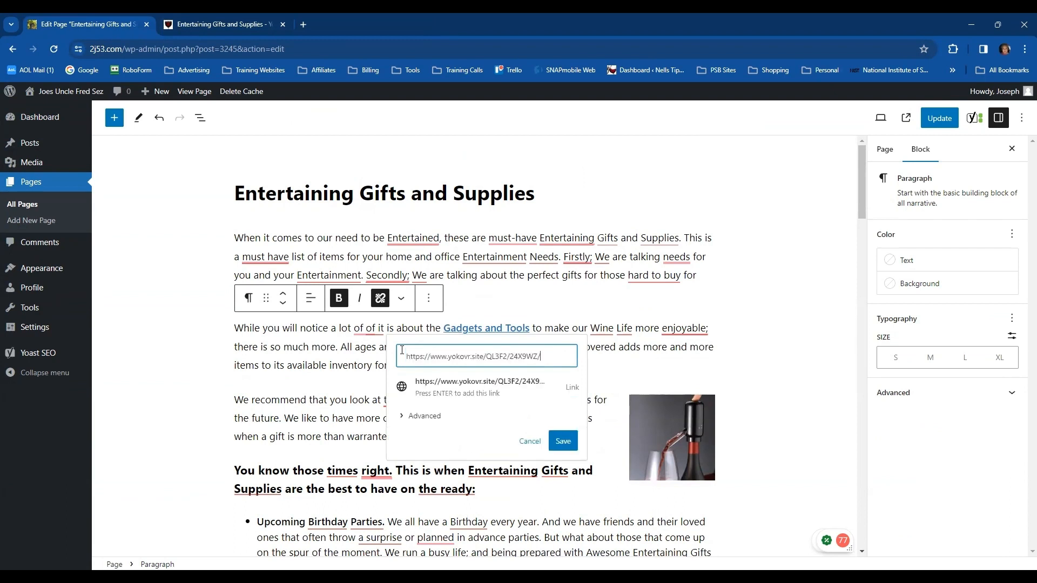
pyautogui.click(465, 388)
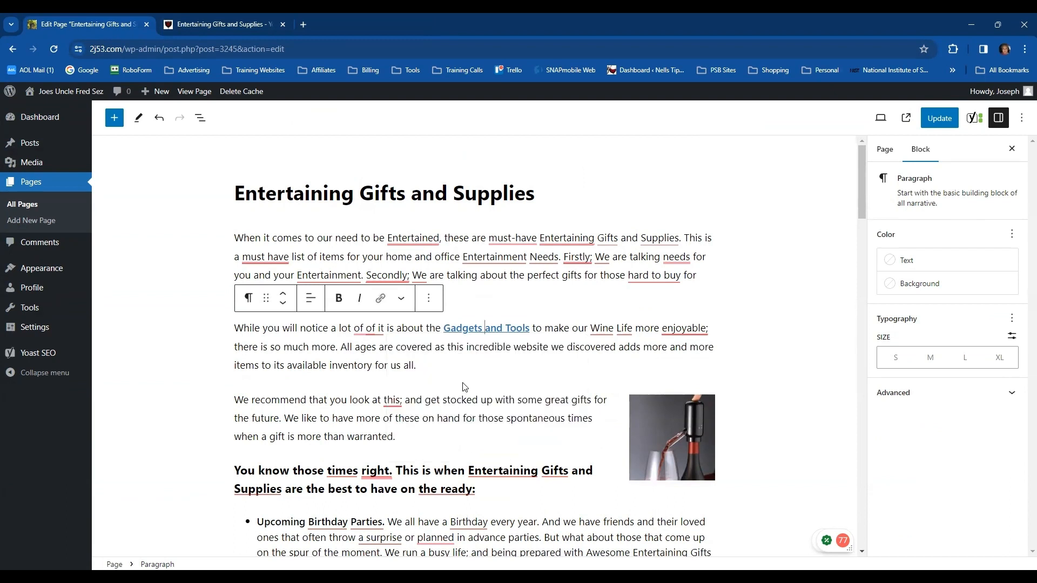
pyautogui.click(754, 306)
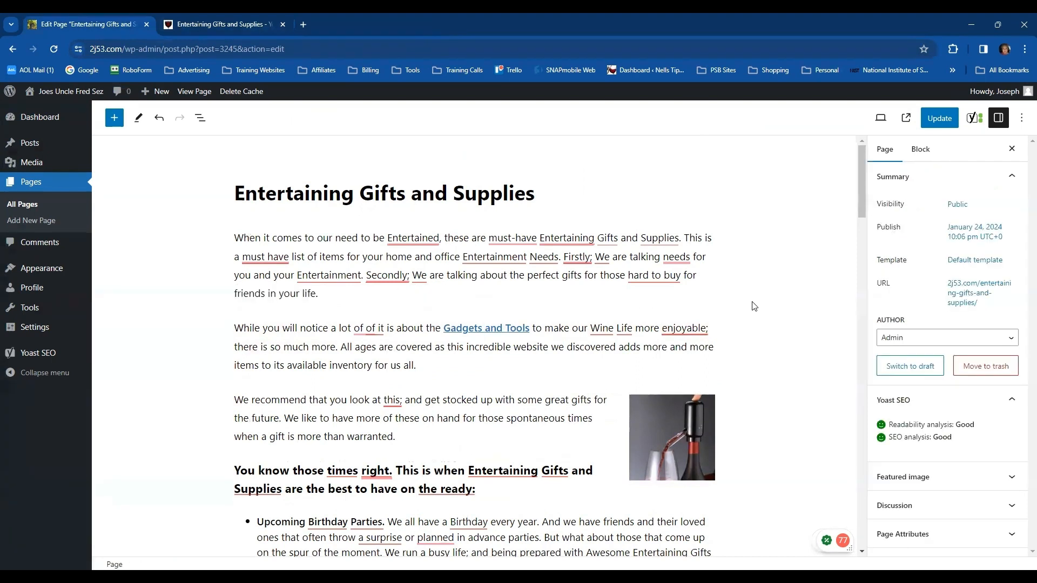
pyautogui.click(684, 441)
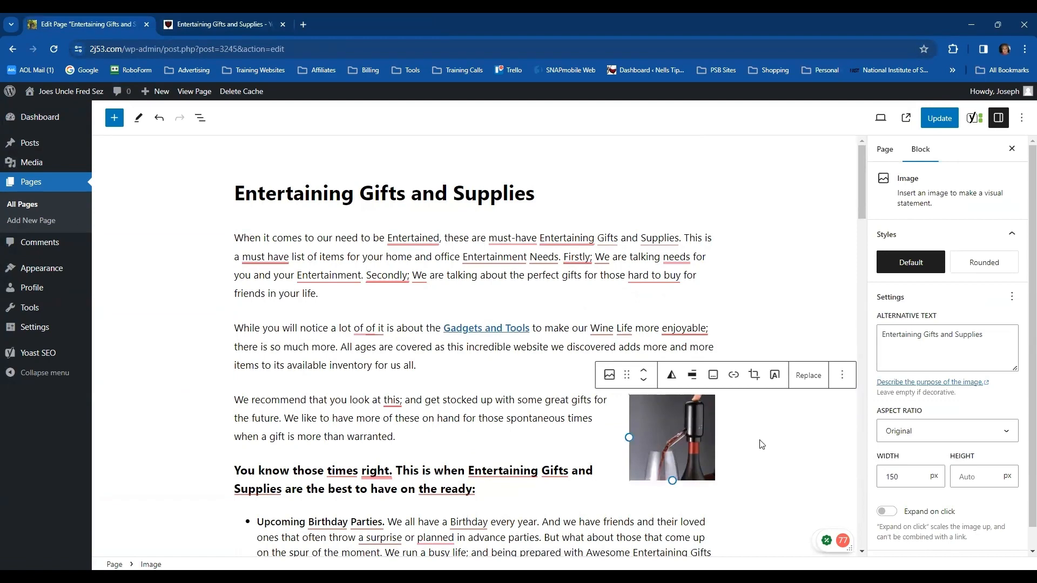
pyautogui.click(761, 444)
pyautogui.scroll(-7, 767, 411)
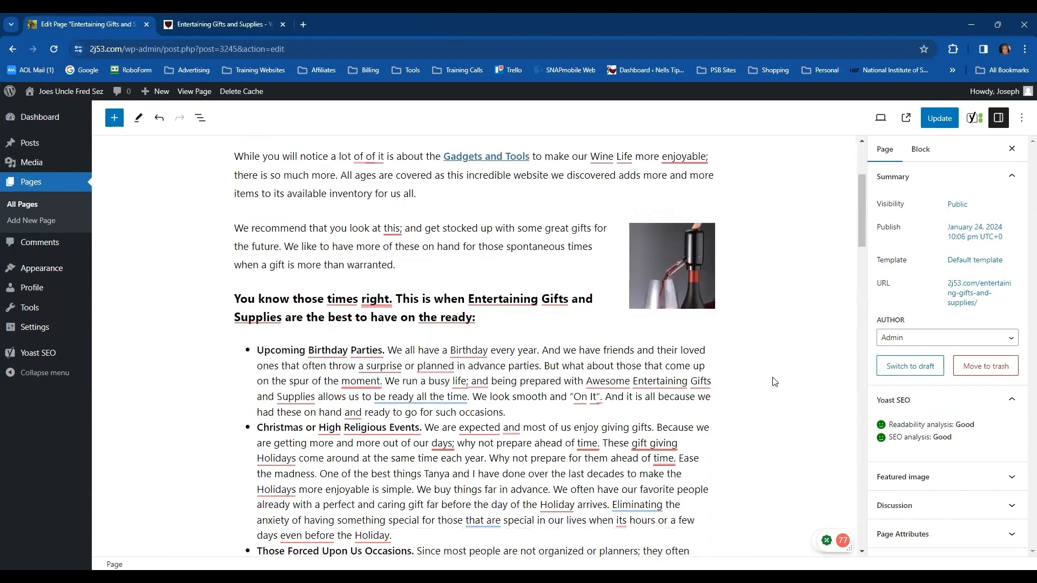
pyautogui.scroll(-3, 773, 381)
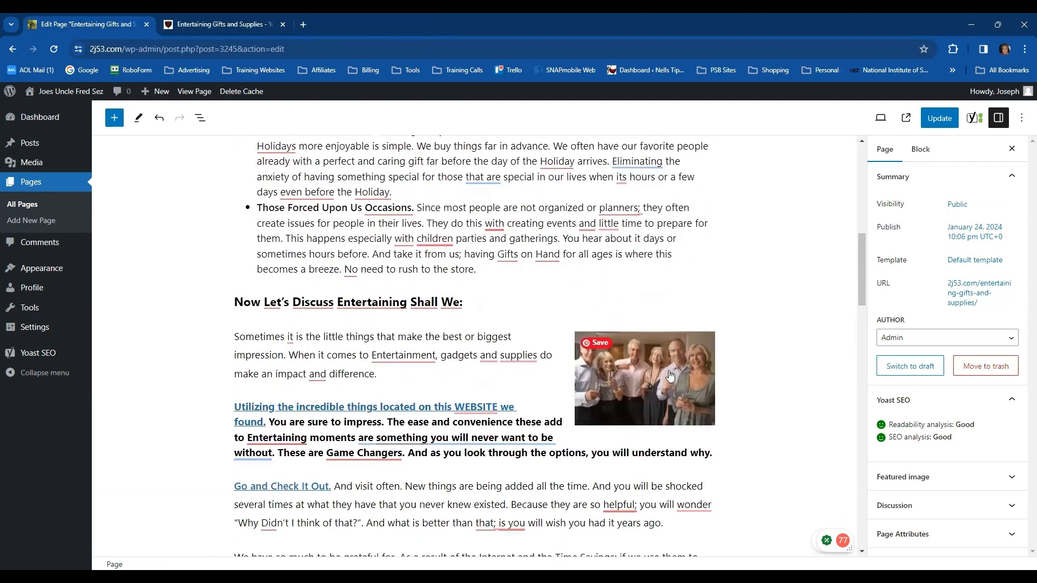
pyautogui.click(670, 372)
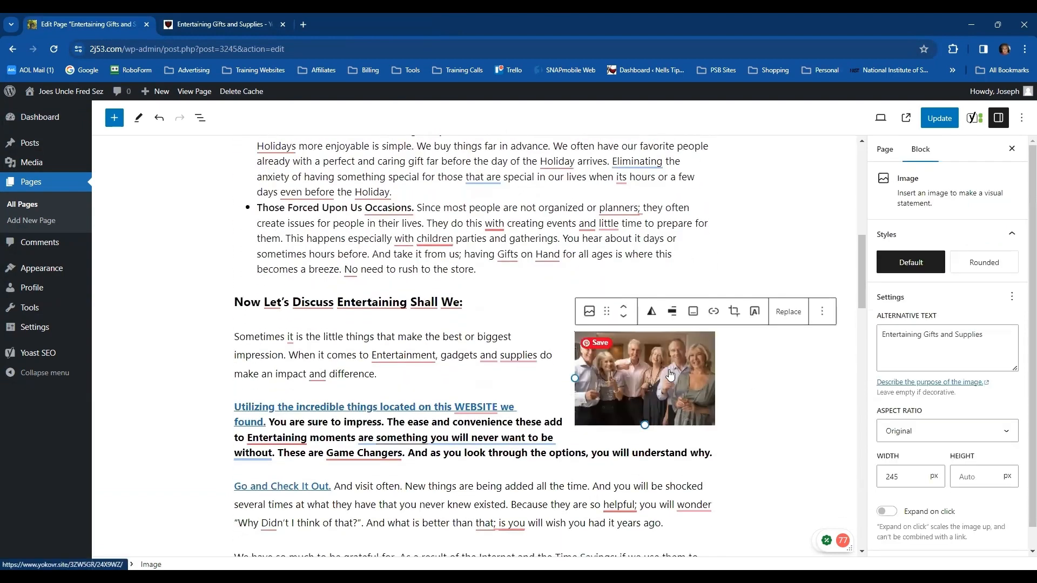
pyautogui.click(714, 312)
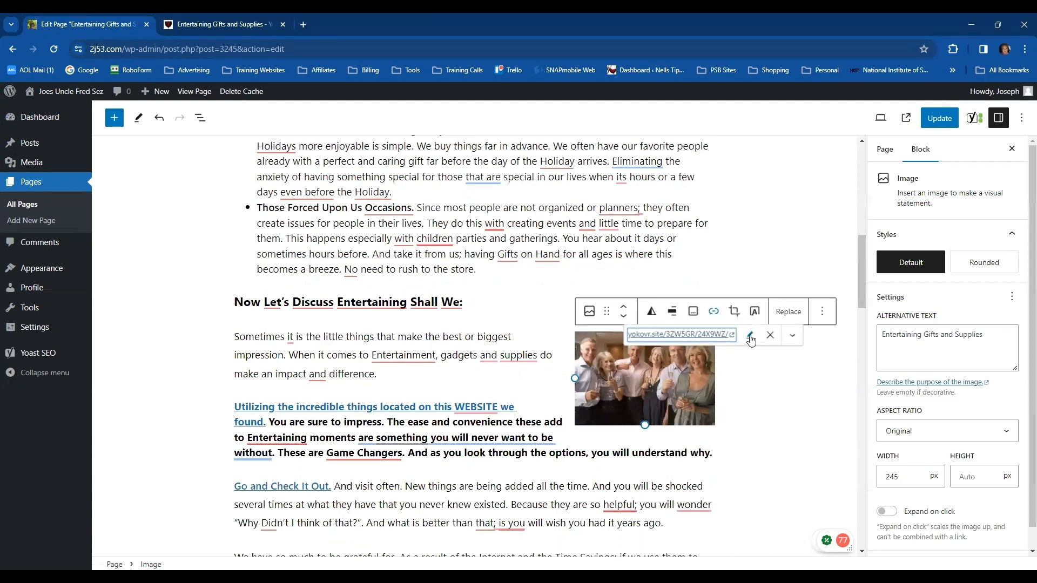
pyautogui.hotkey('ctrl', 'v')
pyautogui.moveTo(747, 336); pyautogui.dragTo(612, 341)
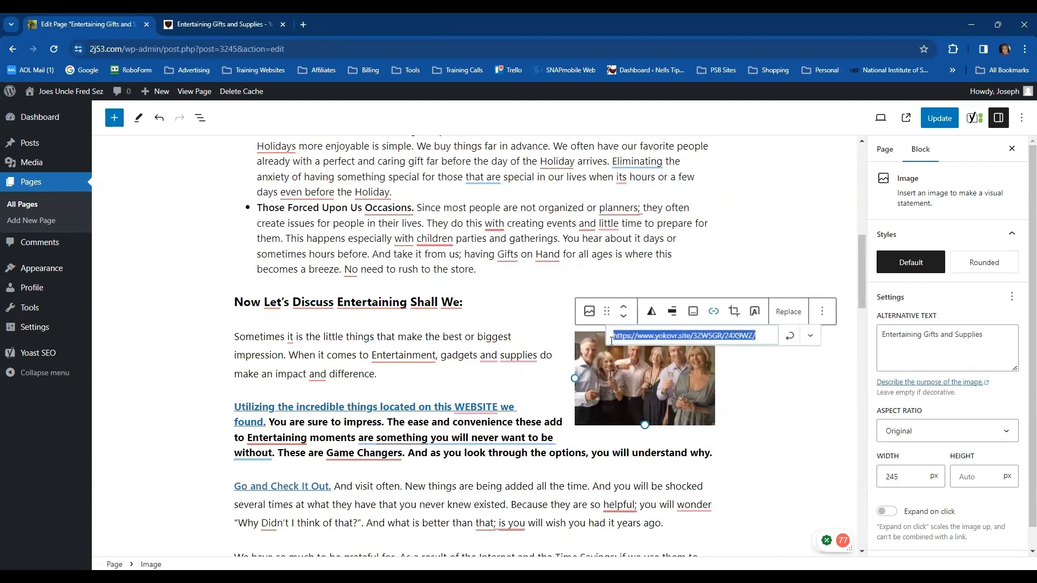
pyautogui.hotkey('ctrl', 'v')
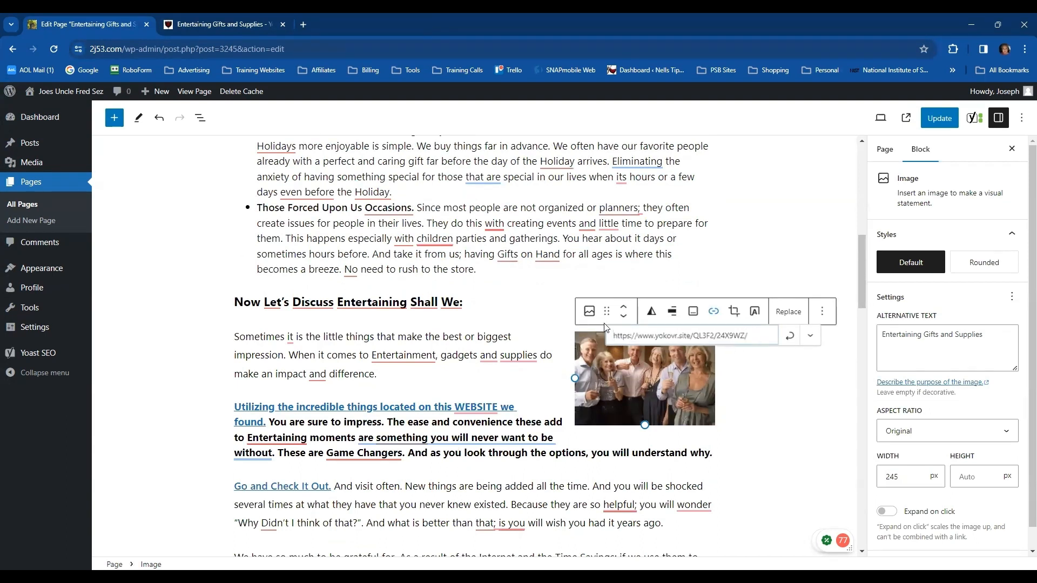
pyautogui.click(789, 335)
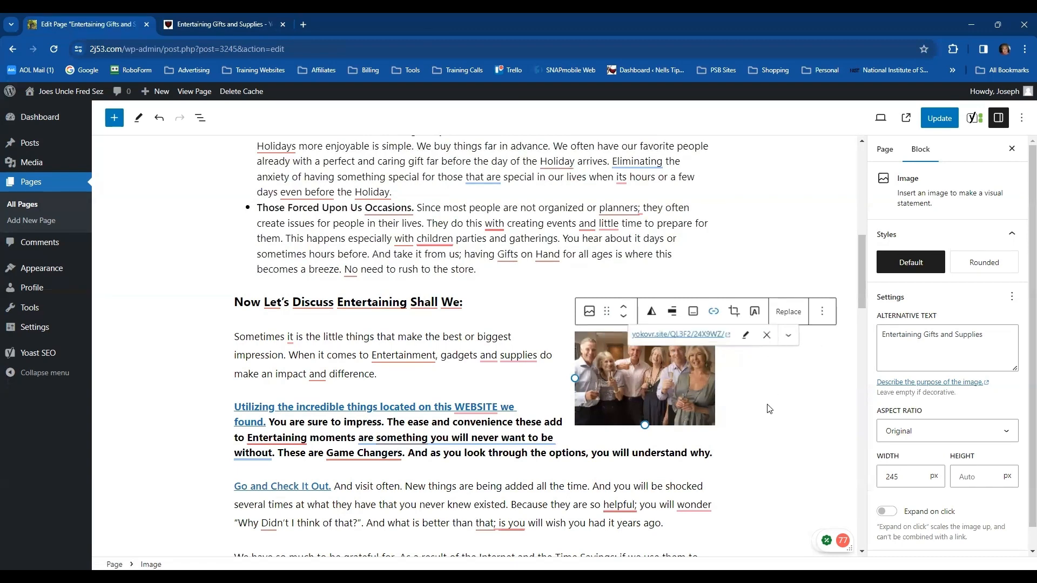
pyautogui.click(770, 408)
pyautogui.scroll(5, 747, 299)
pyautogui.click(688, 222)
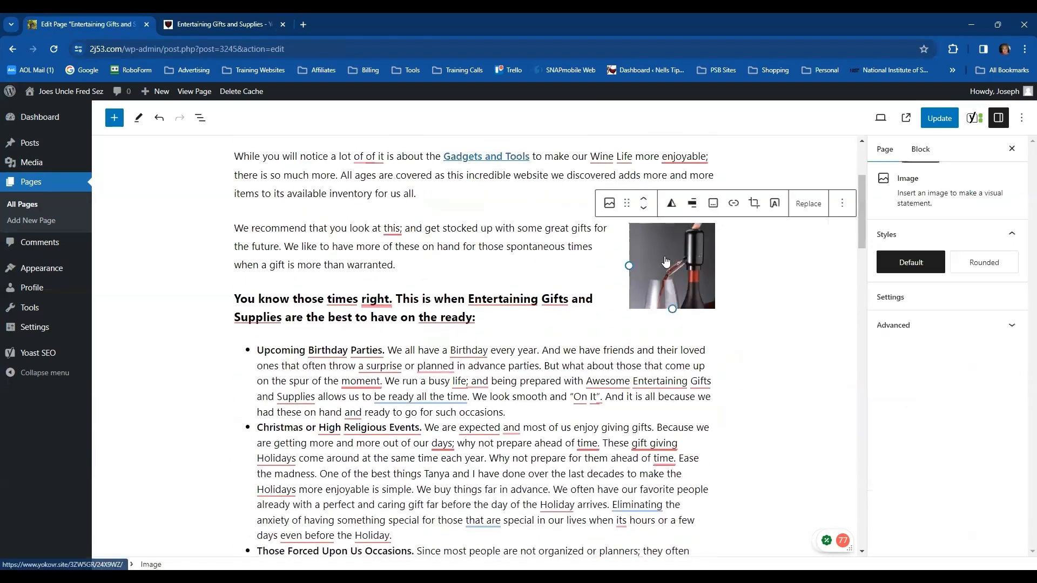
pyautogui.click(733, 203)
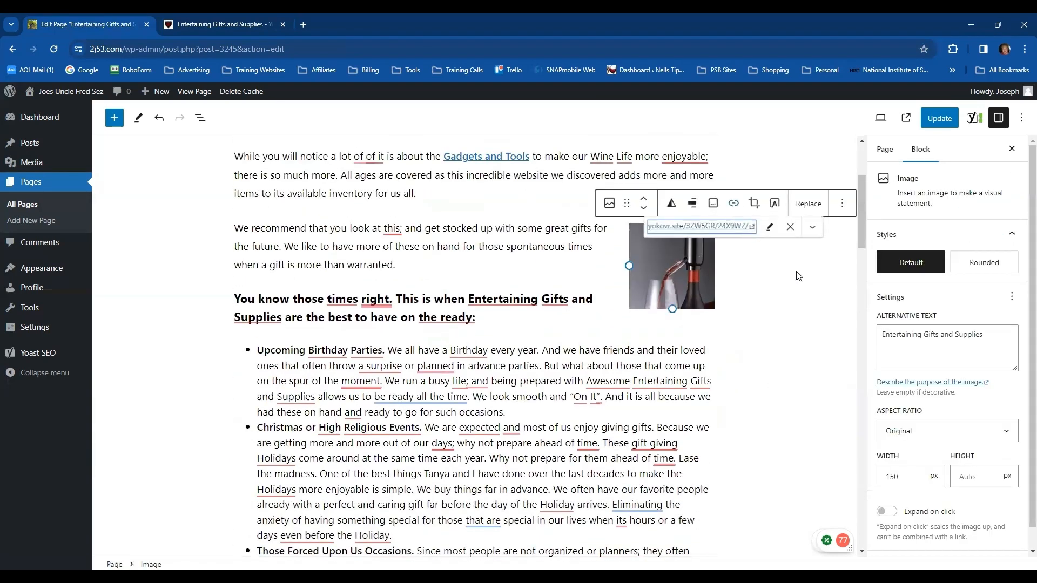
pyautogui.click(770, 227)
pyautogui.moveTo(793, 224); pyautogui.dragTo(629, 232)
pyautogui.hotkey('ctrl', 'v')
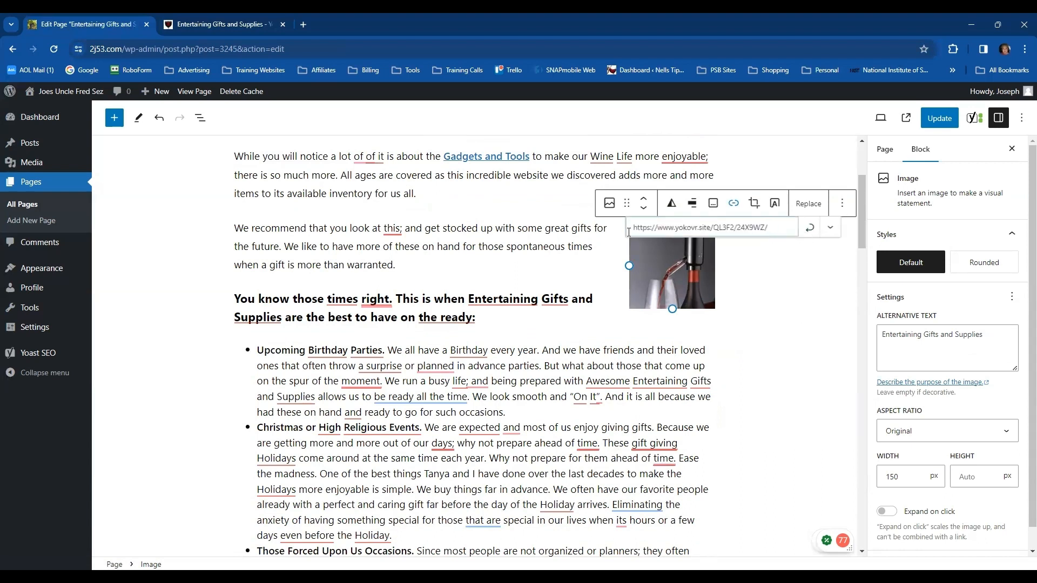
pyautogui.click(810, 227)
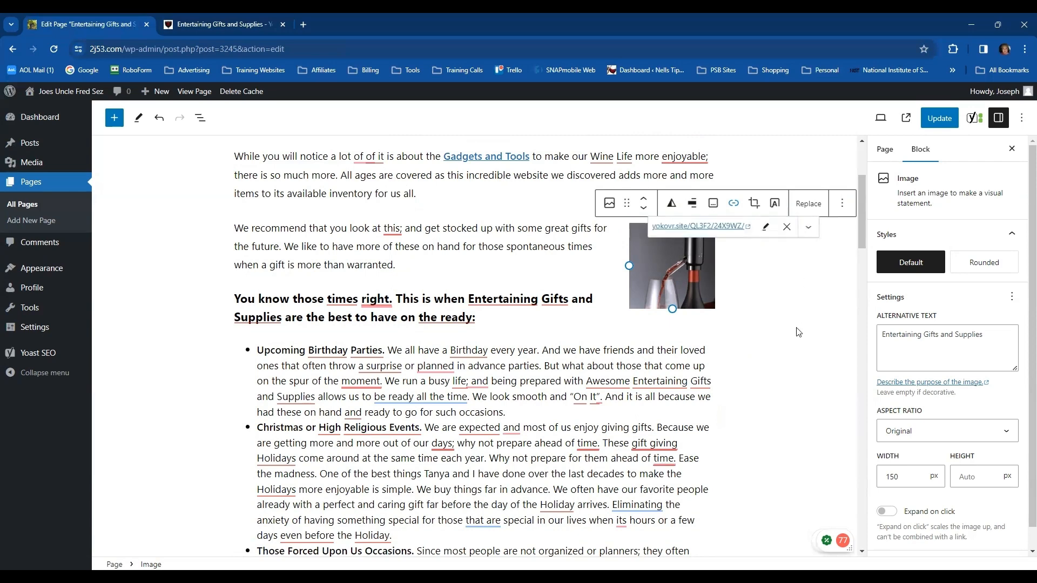
pyautogui.click(301, 395)
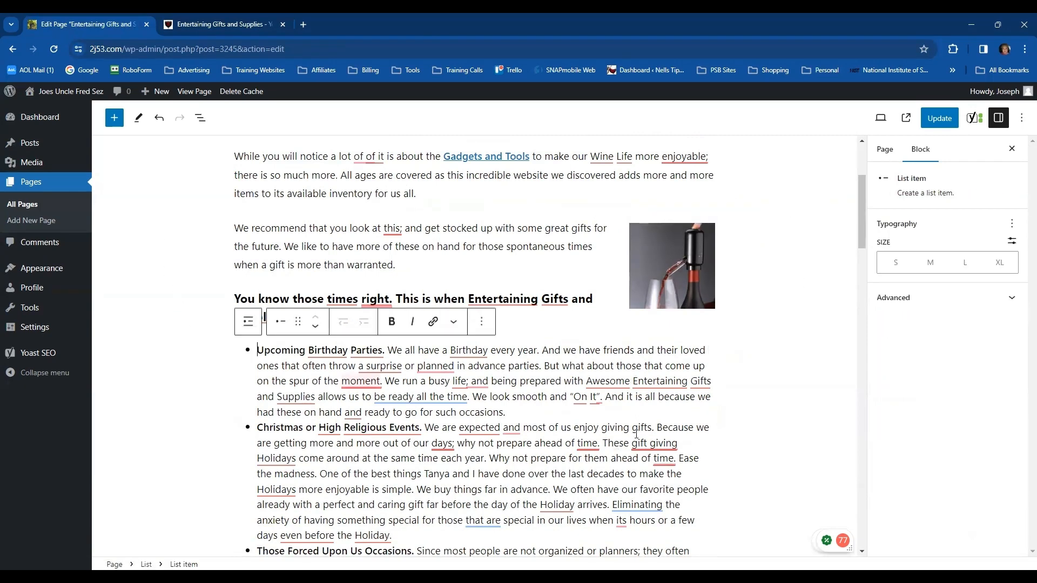
pyautogui.click(776, 398)
# Look over the rest of the article and update the published page with the changed links
pyautogui.scroll(-4, 777, 396)
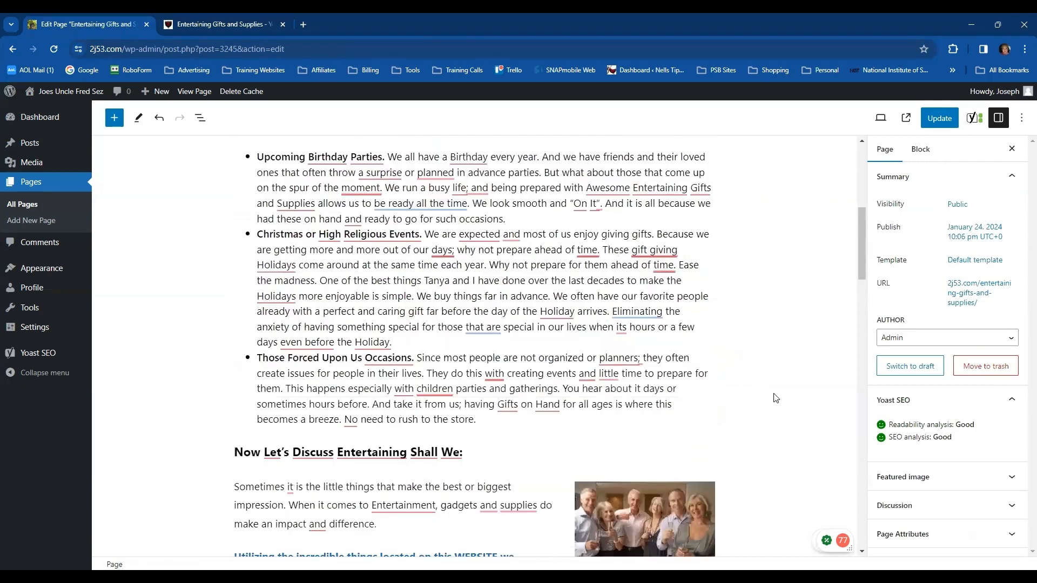
pyautogui.scroll(-5, 776, 397)
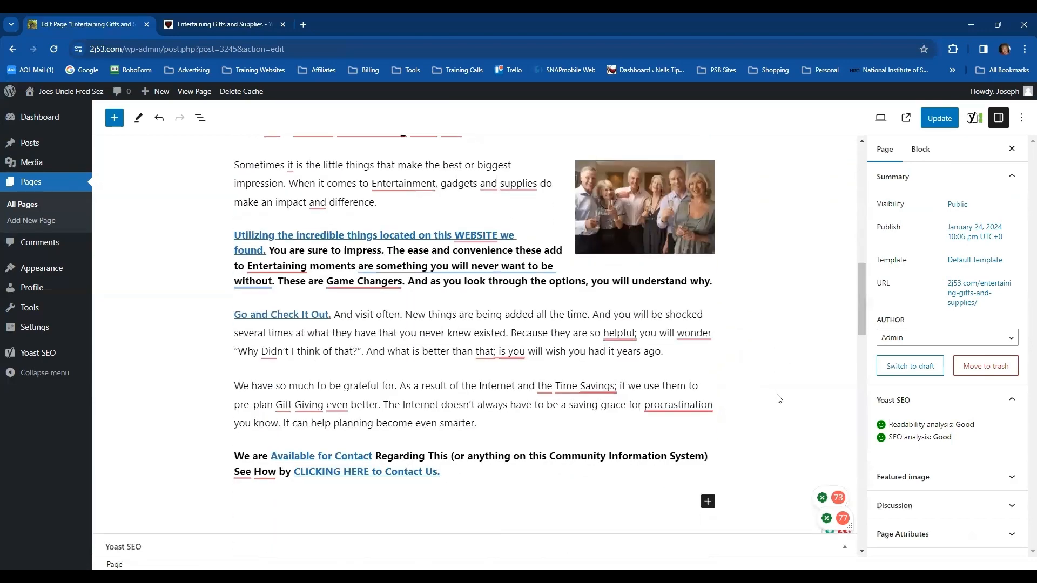
pyautogui.scroll(10, 778, 398)
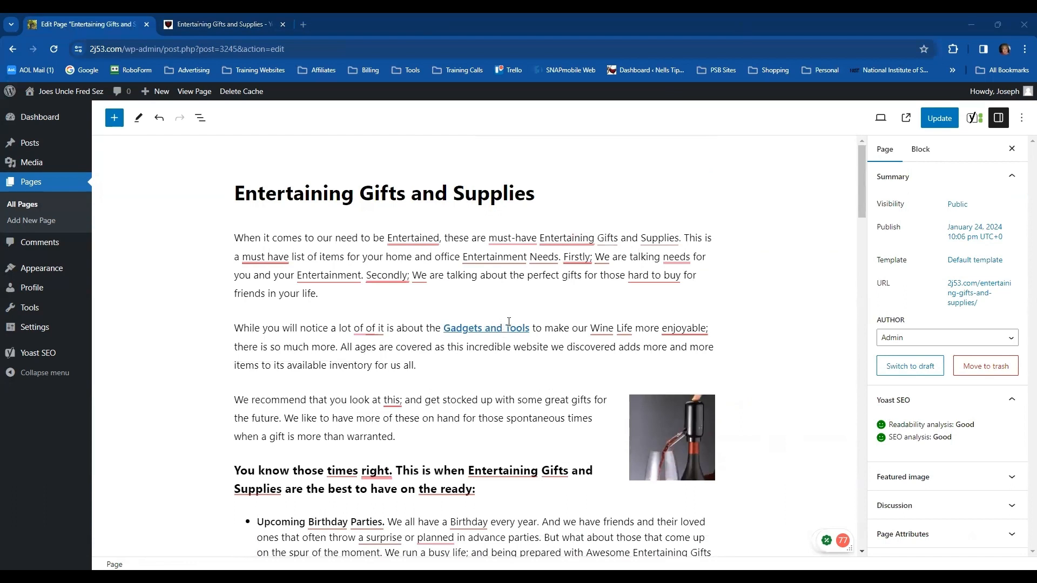
pyautogui.click(946, 122)
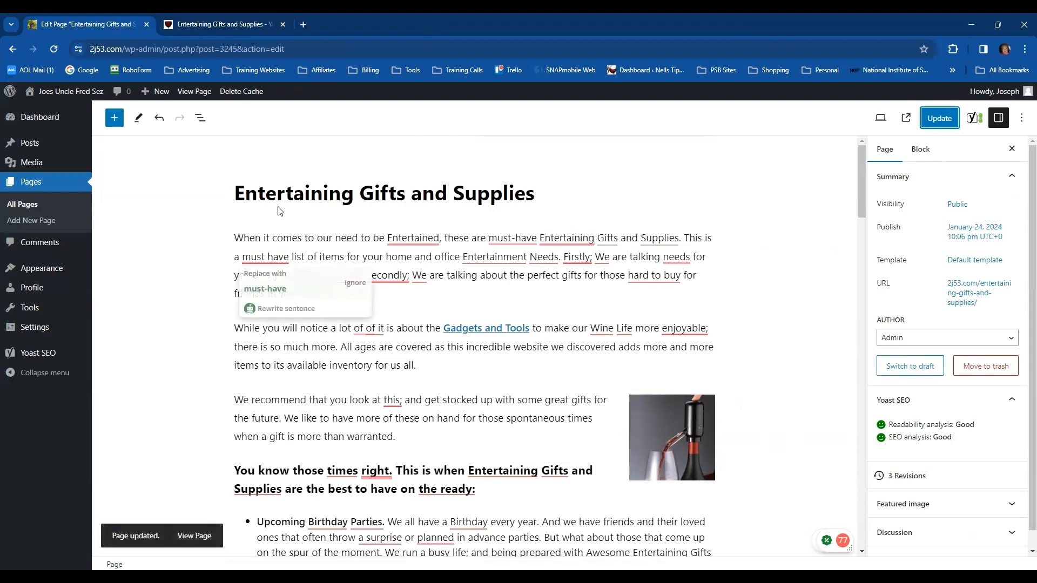
# View the Arts & Entertainment category page on the live 2j53.com site and return to the WordPress dashboard
pyautogui.click(54, 117)
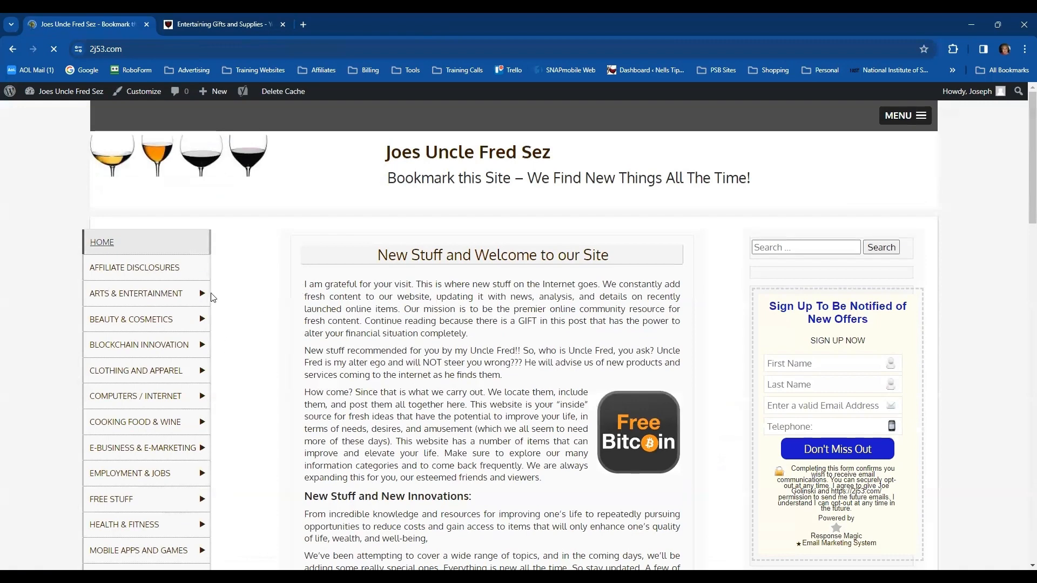
pyautogui.click(156, 295)
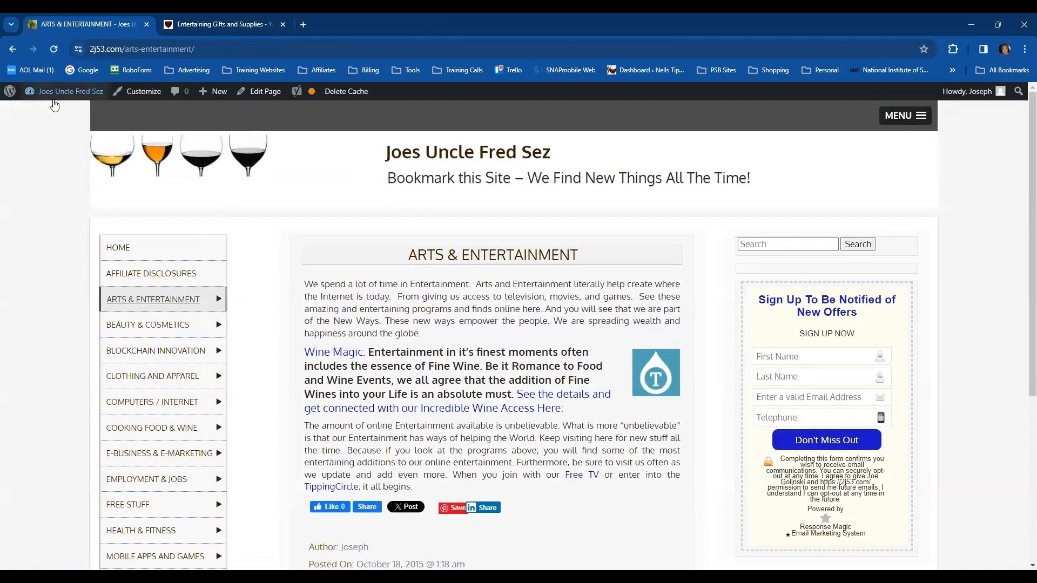
pyautogui.click(52, 115)
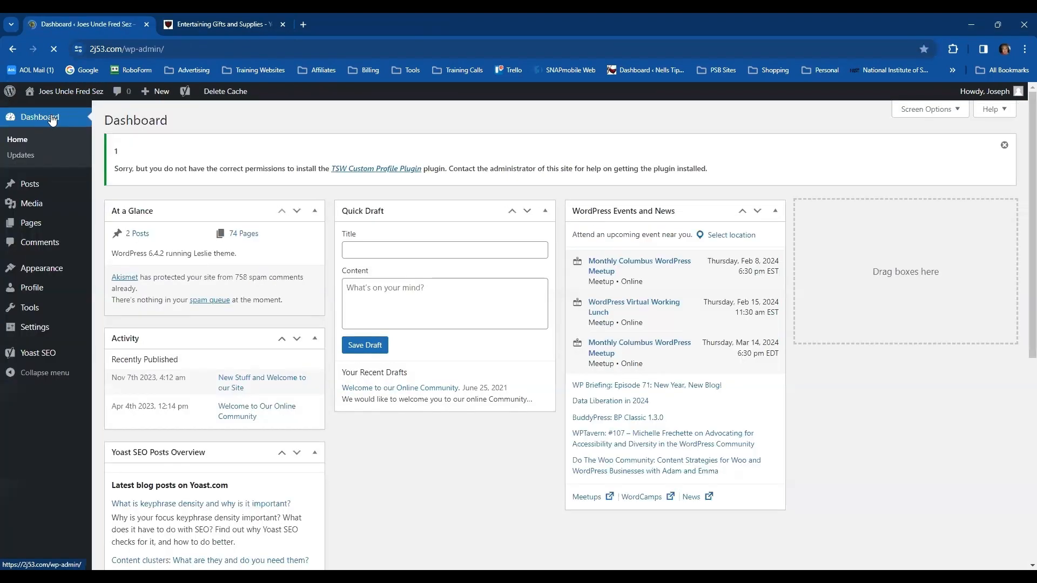
# Open the list of all pages and filter it to those dated January 2024
pyautogui.click(246, 233)
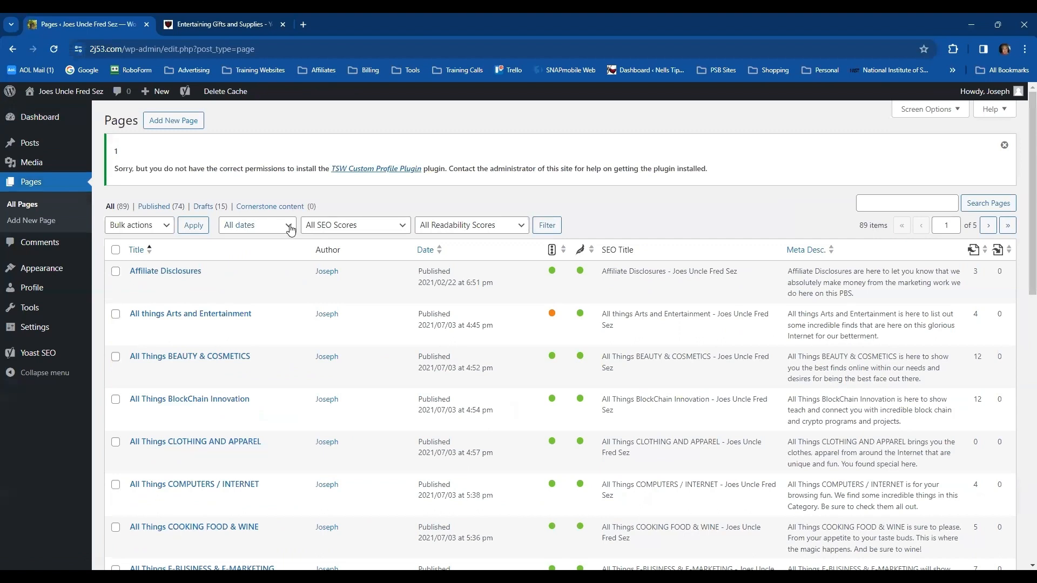
pyautogui.click(290, 230)
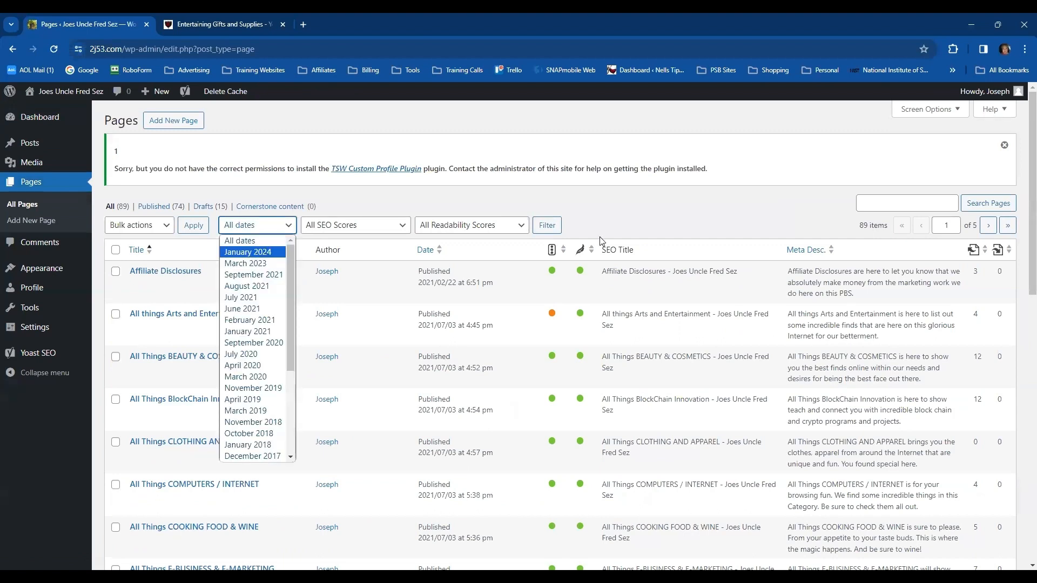
pyautogui.click(253, 253)
pyautogui.click(551, 227)
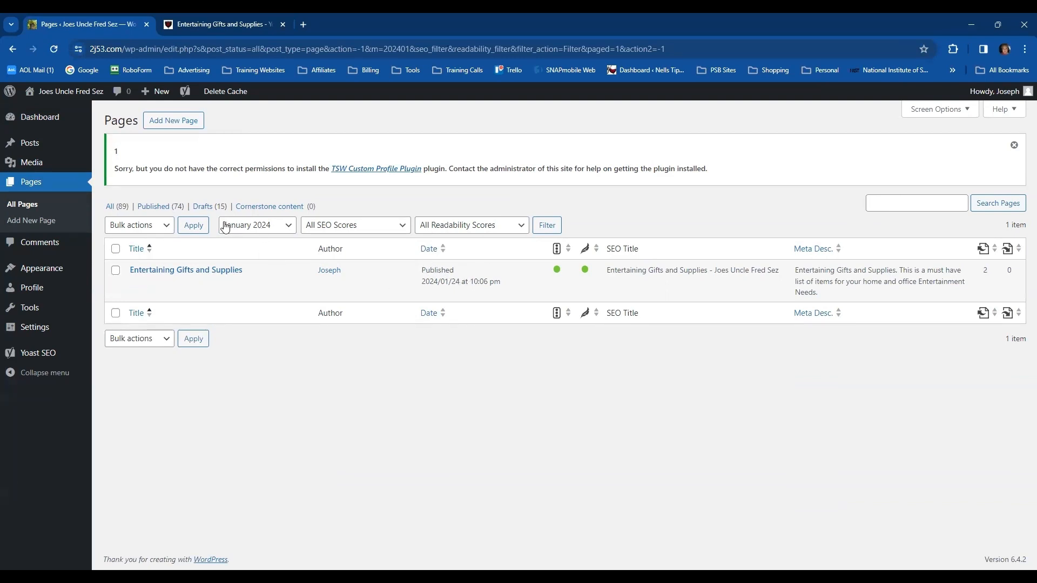
pyautogui.click(289, 231)
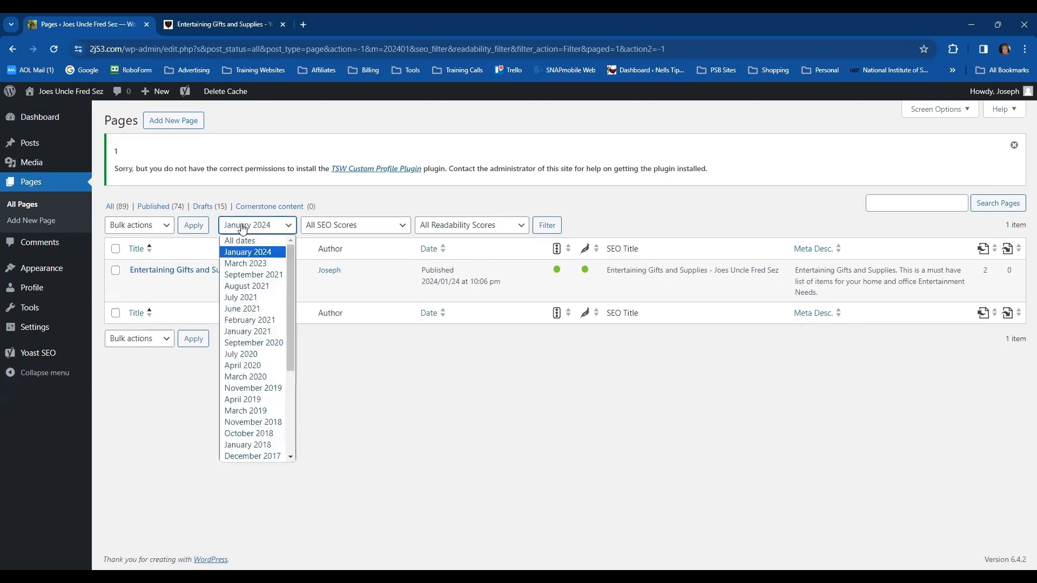
# Open the Entertaining Gifts and Supplies page from the January 2024 list for editing and copy all of its body content
pyautogui.click(249, 252)
pyautogui.click(547, 225)
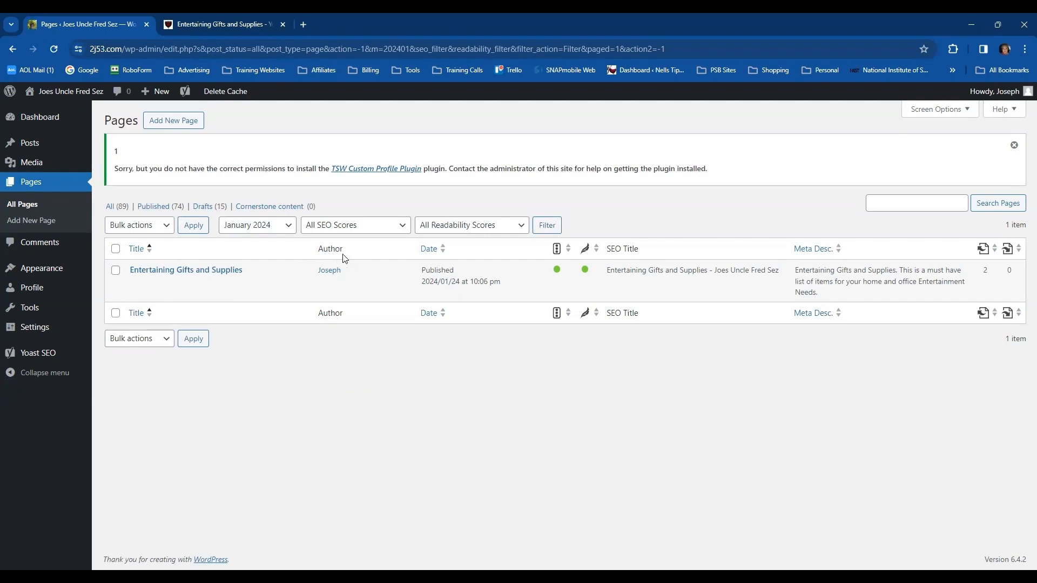
pyautogui.click(173, 273)
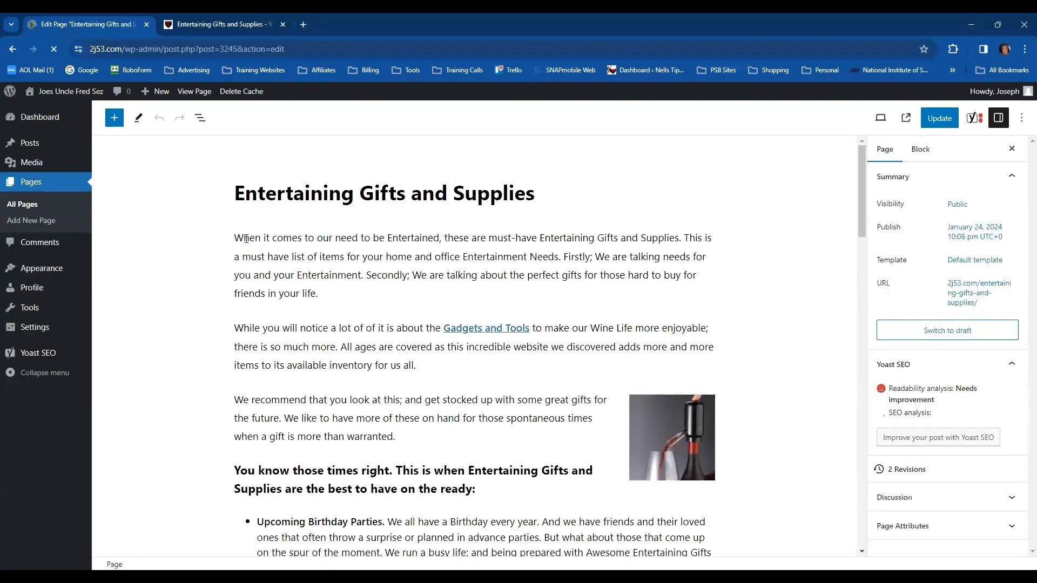
pyautogui.moveTo(236, 236); pyautogui.dragTo(555, 532)
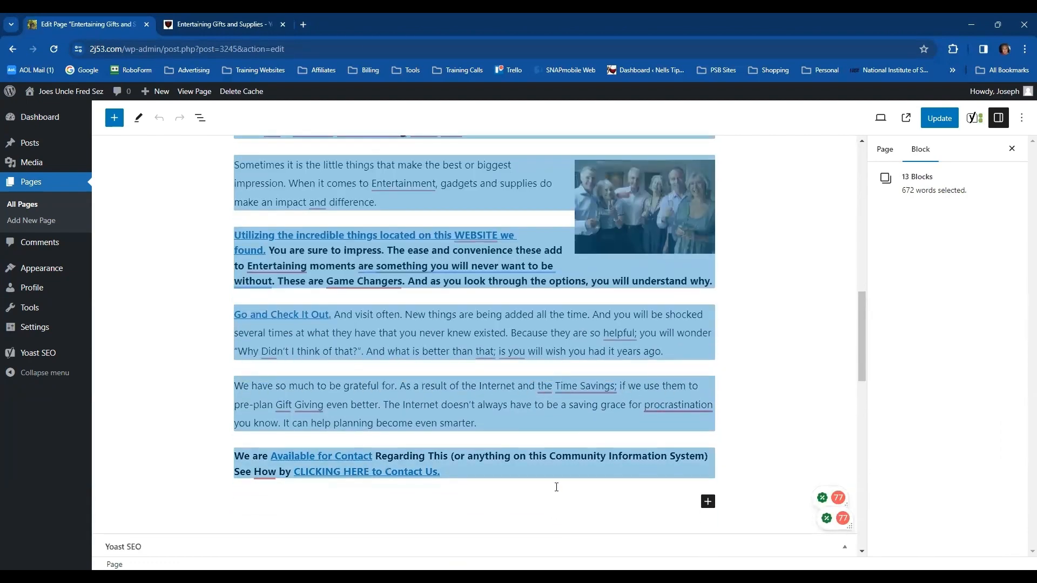
pyautogui.moveTo(557, 483); pyautogui.dragTo(556, 483)
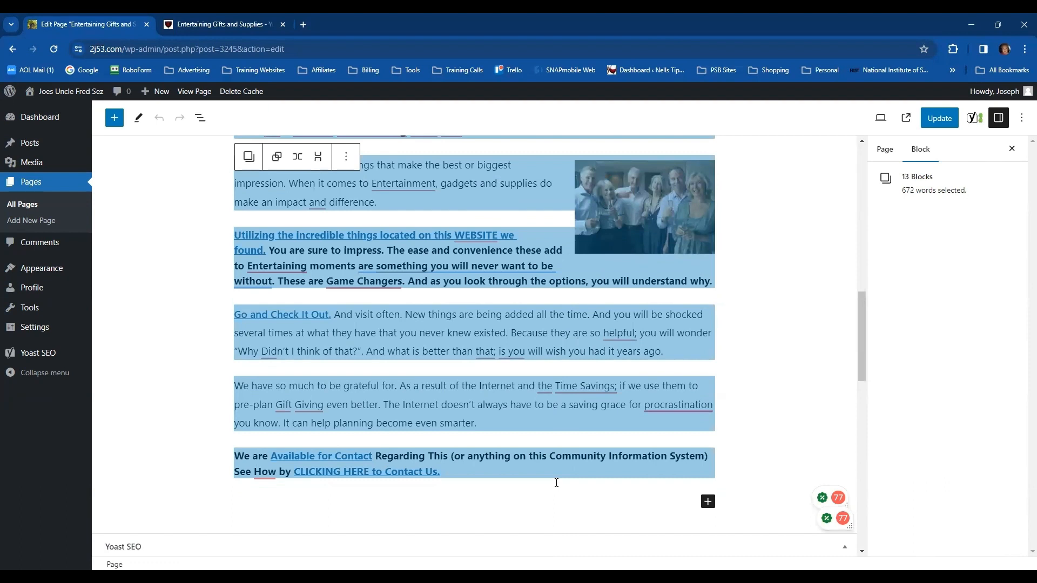
pyautogui.hotkey('ctrl', 'c')
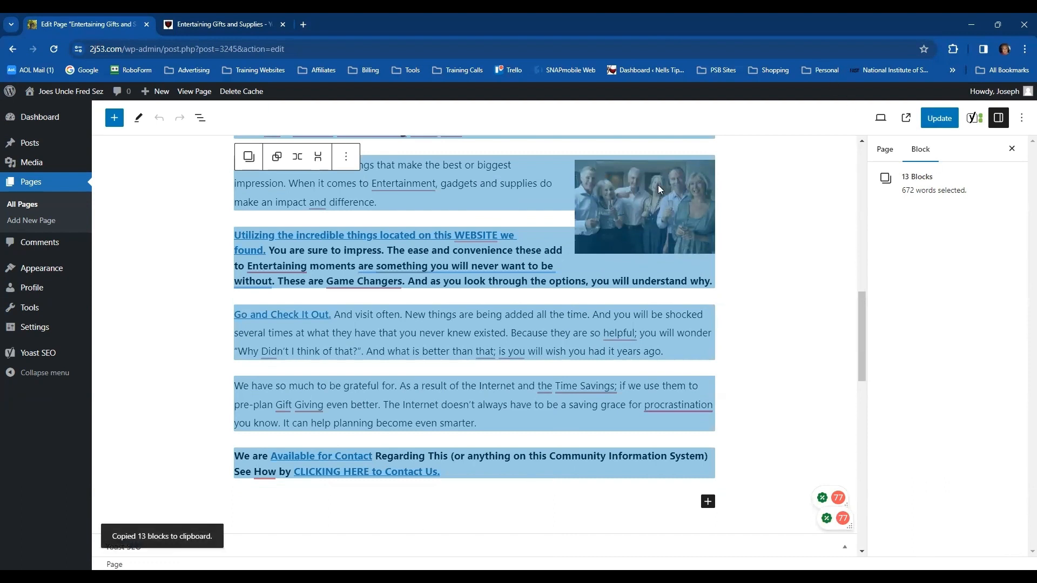
# Open the bookmarked SmallSEOTools Plagiarism Checker in a new browser tab and go to its text box
pyautogui.click(304, 24)
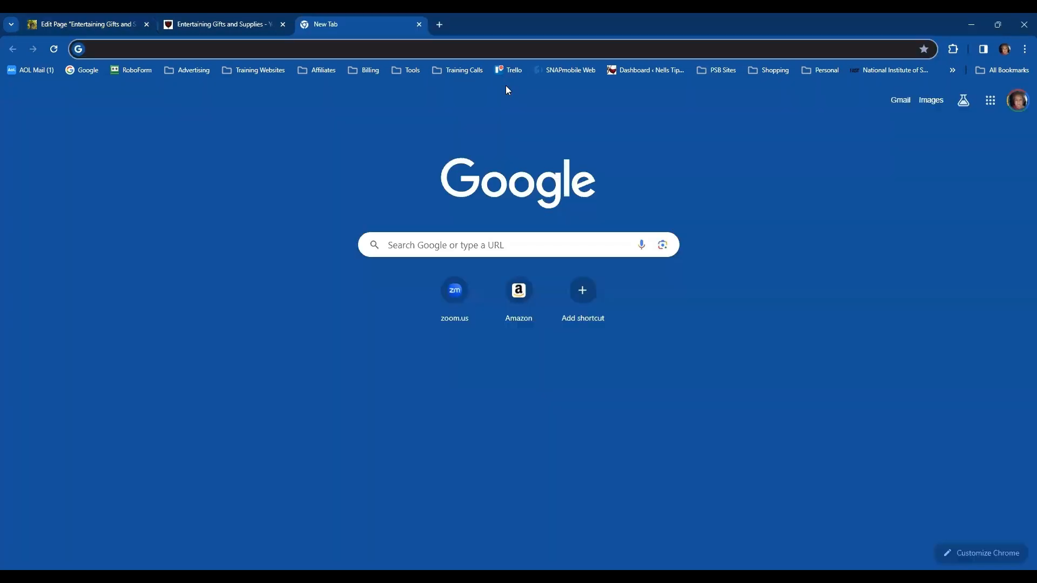
pyautogui.click(411, 70)
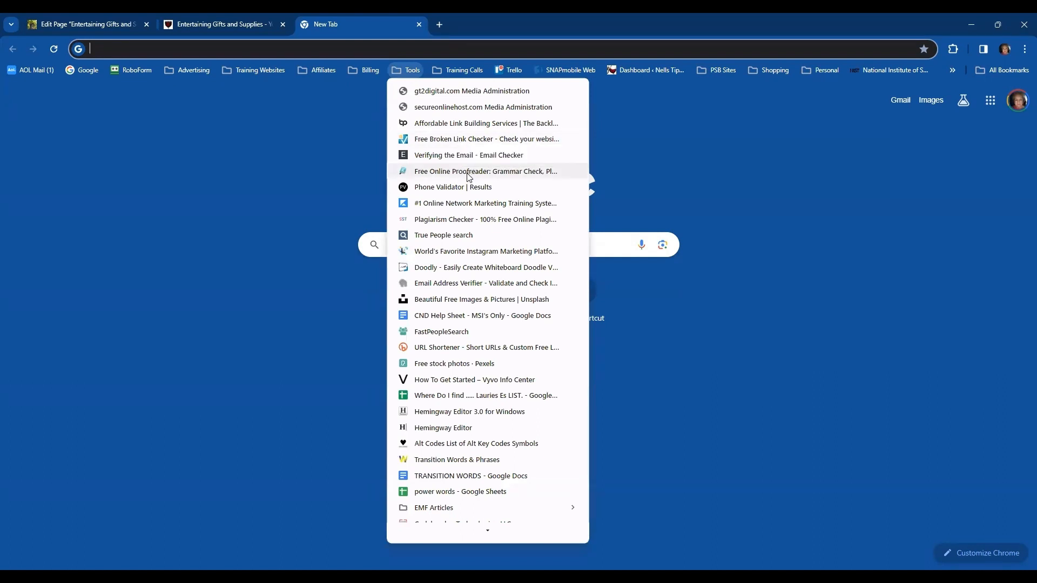
pyautogui.click(452, 221)
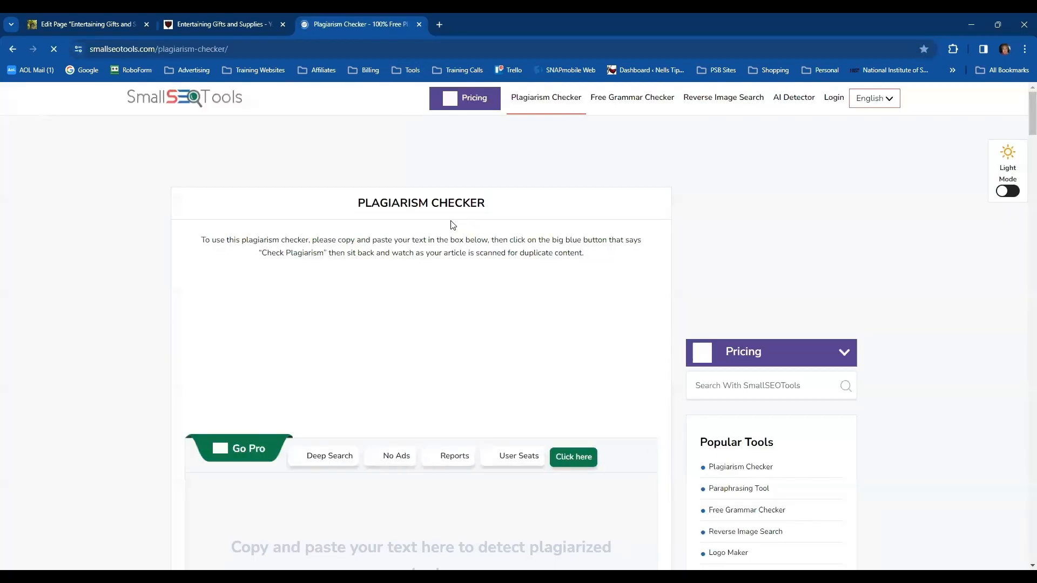
pyautogui.scroll(-3, 308, 412)
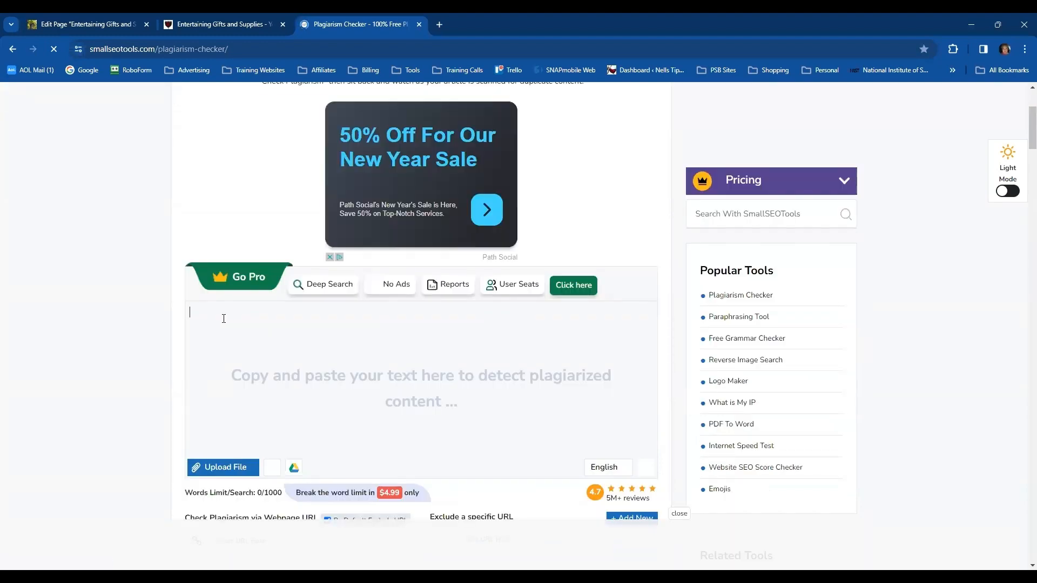
# Paste the copied article into the plagiarism checker and run the check, completing the human verification
pyautogui.click(225, 319)
pyautogui.hotkey('ctrl', 'v')
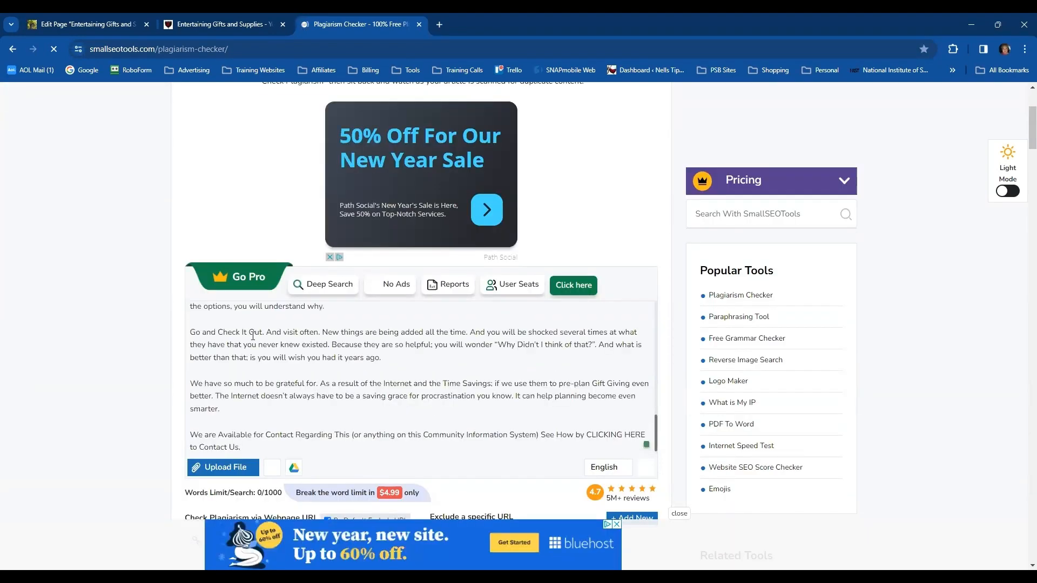
pyautogui.scroll(-4, 82, 318)
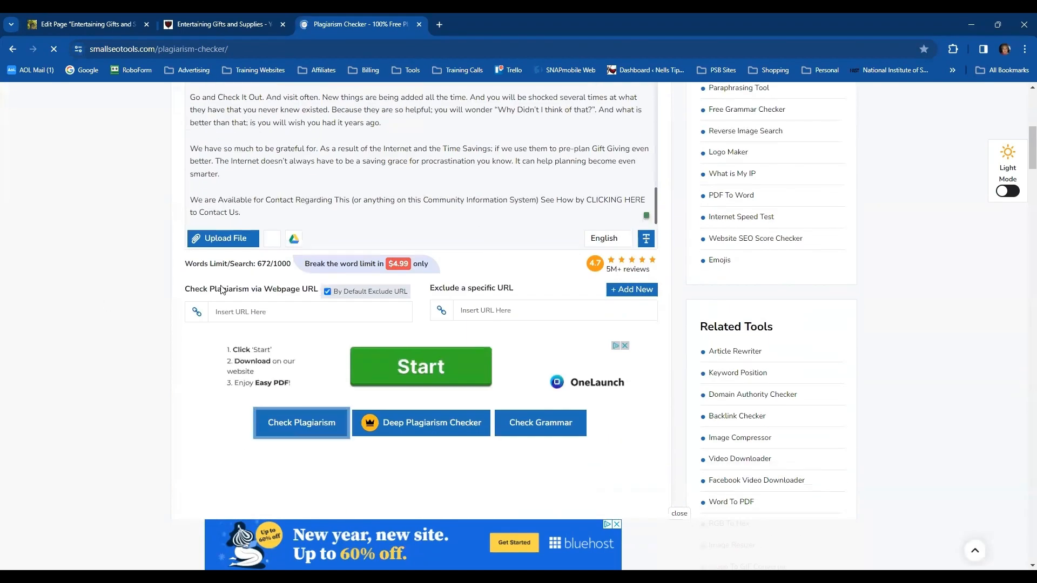
pyautogui.click(292, 426)
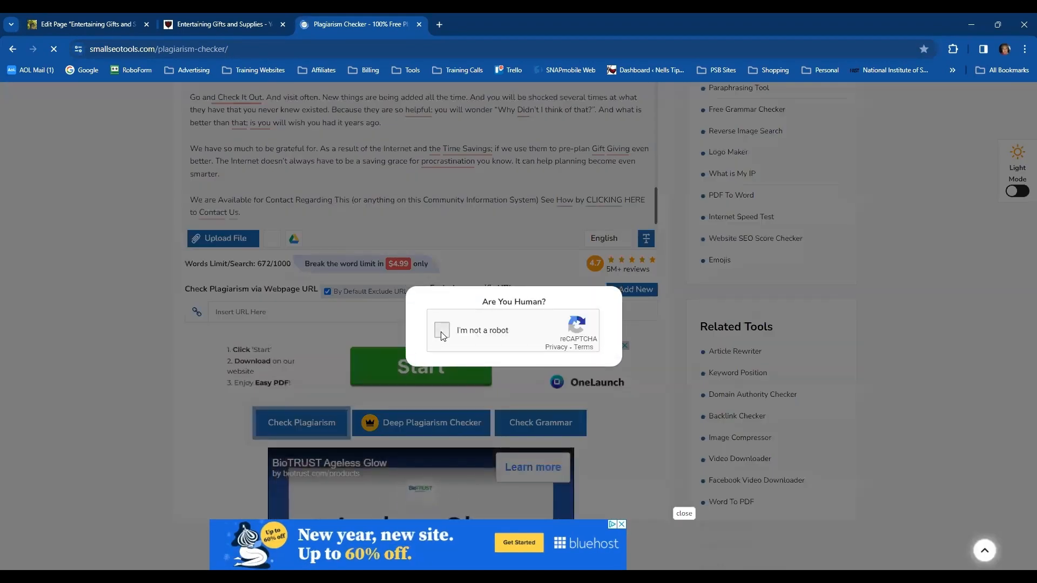
pyautogui.click(441, 330)
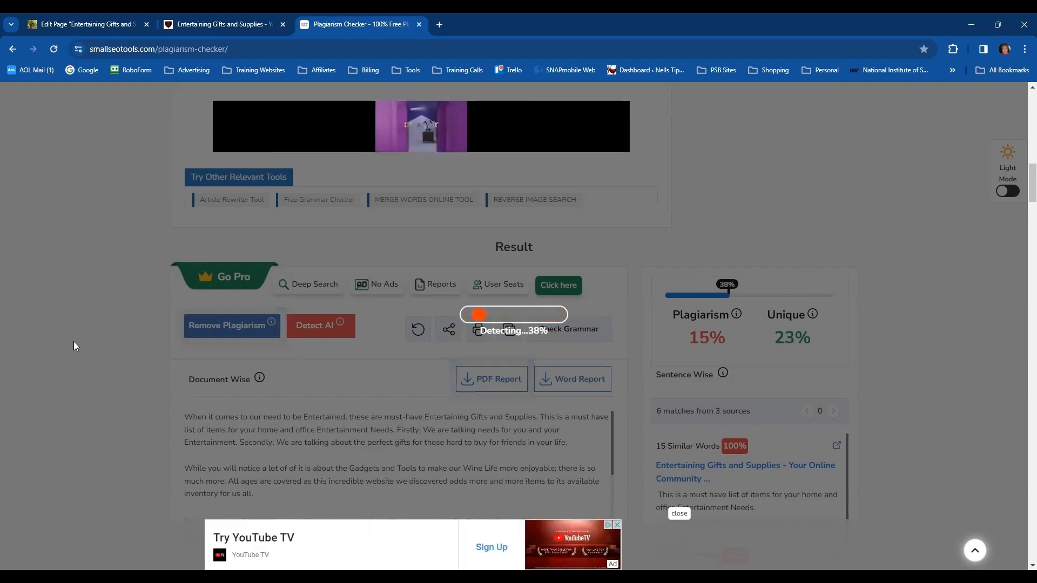
# Open ChatGPT in a new browser tab and start a prompt: "I need to rewrite this page to make it more dynamic and friendly."
pyautogui.click(436, 23)
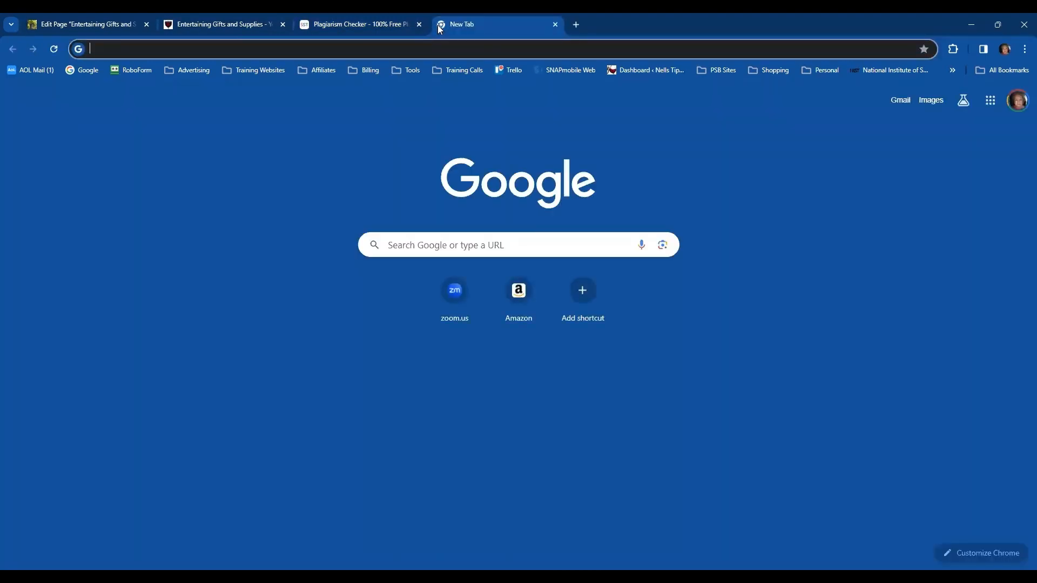
pyautogui.write('chat.openai.com/chat')
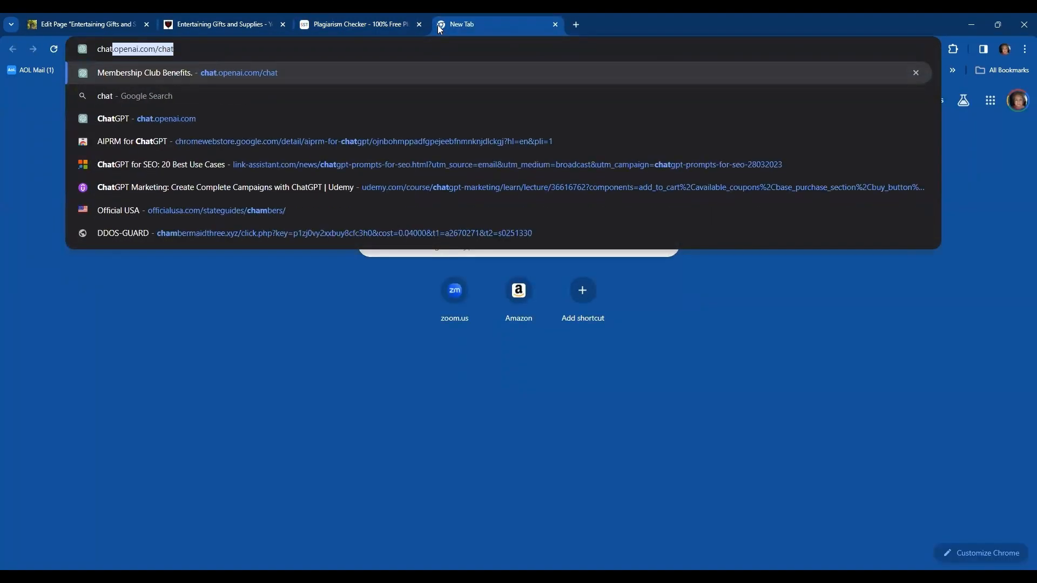
pyautogui.press('Return')
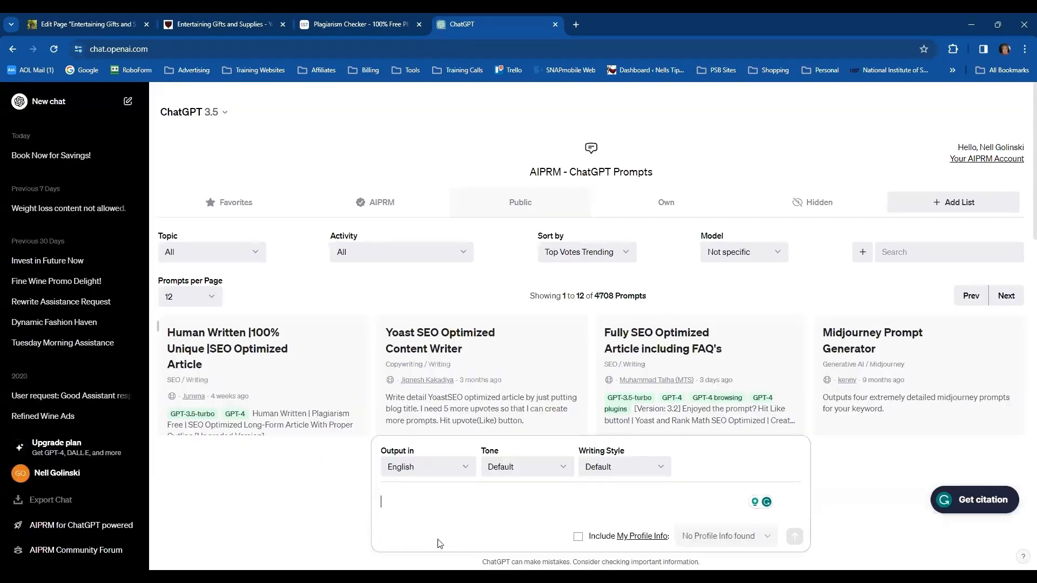
pyautogui.write('I')
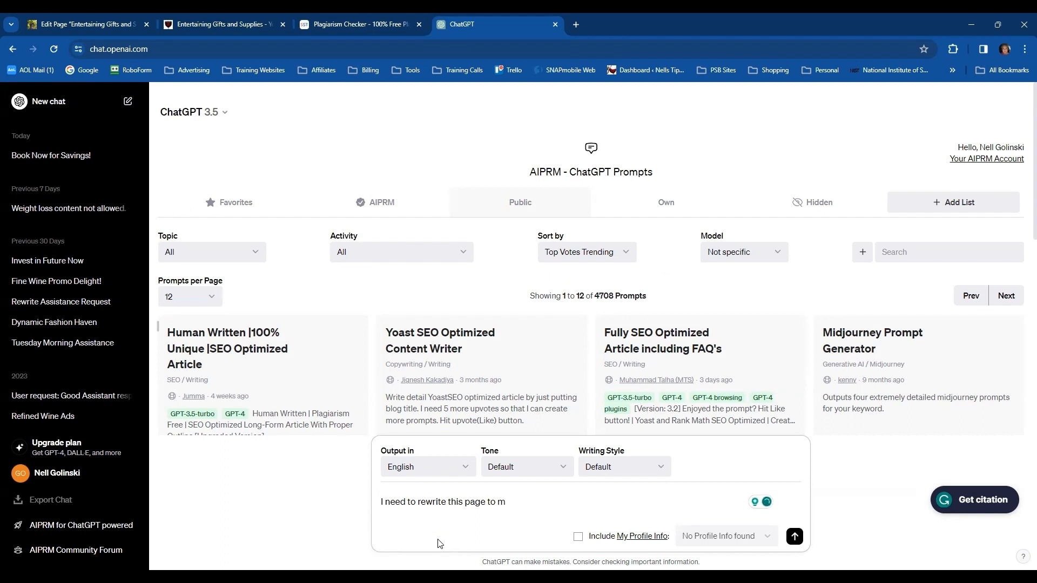
pyautogui.write('ake it more dynamic and friendly.')
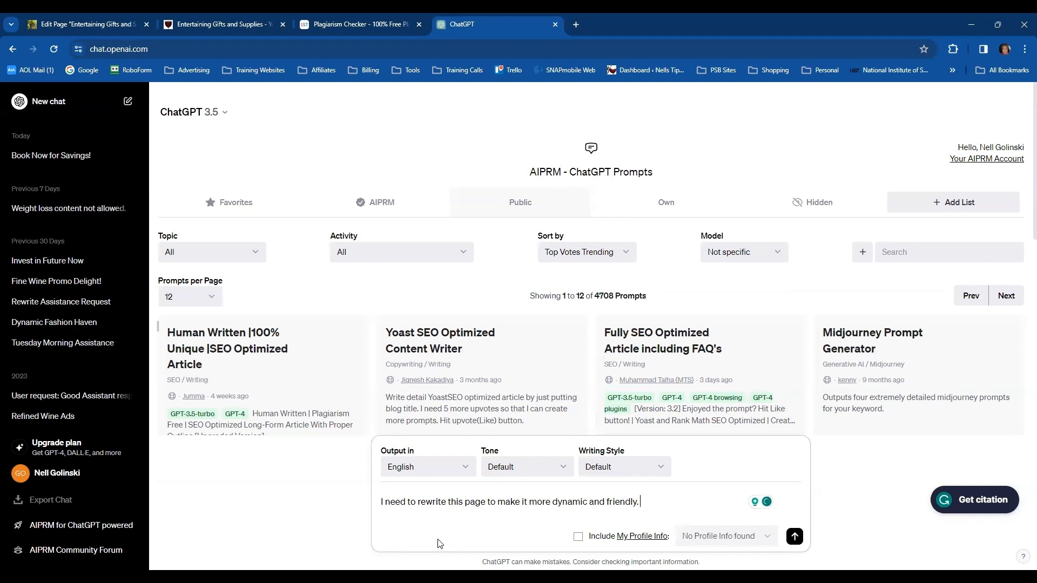
# Continue the prompt with "I want my readers to want to purchase my products the first time they read my page."
pyautogui.write('I want my readers to want t')
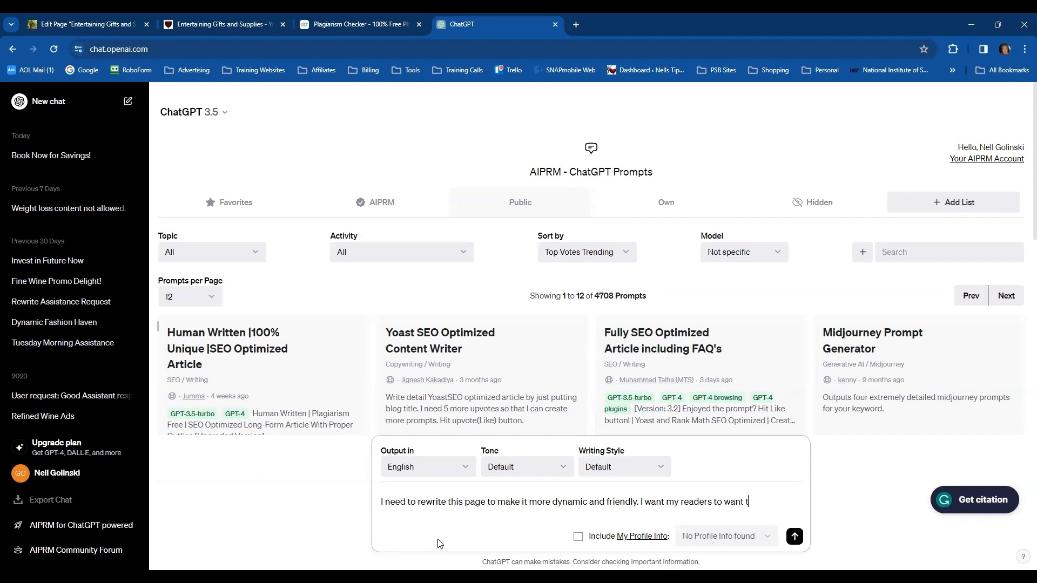
pyautogui.write('o purch')
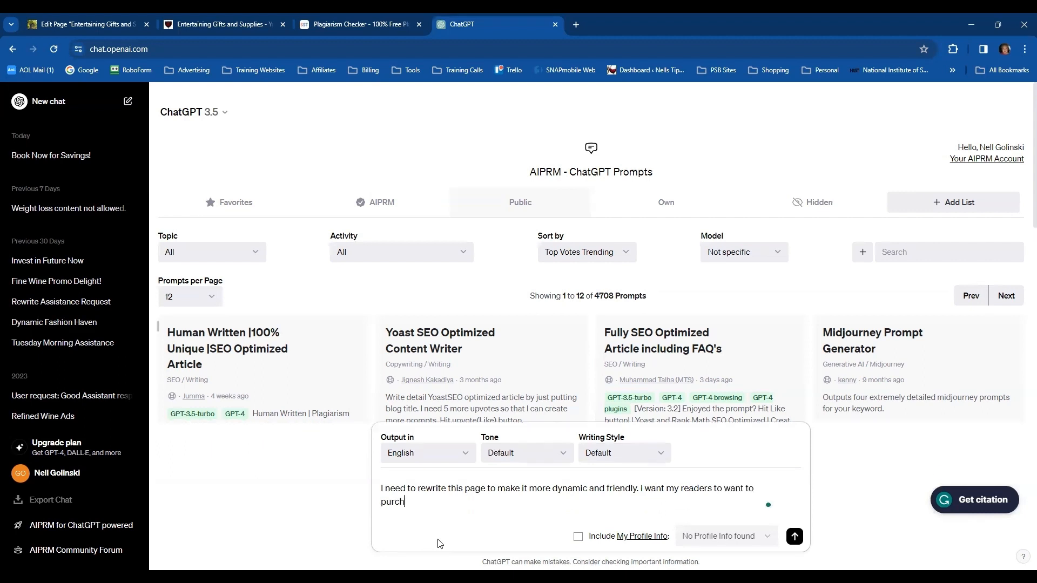
pyautogui.write('ase my products the first time the')
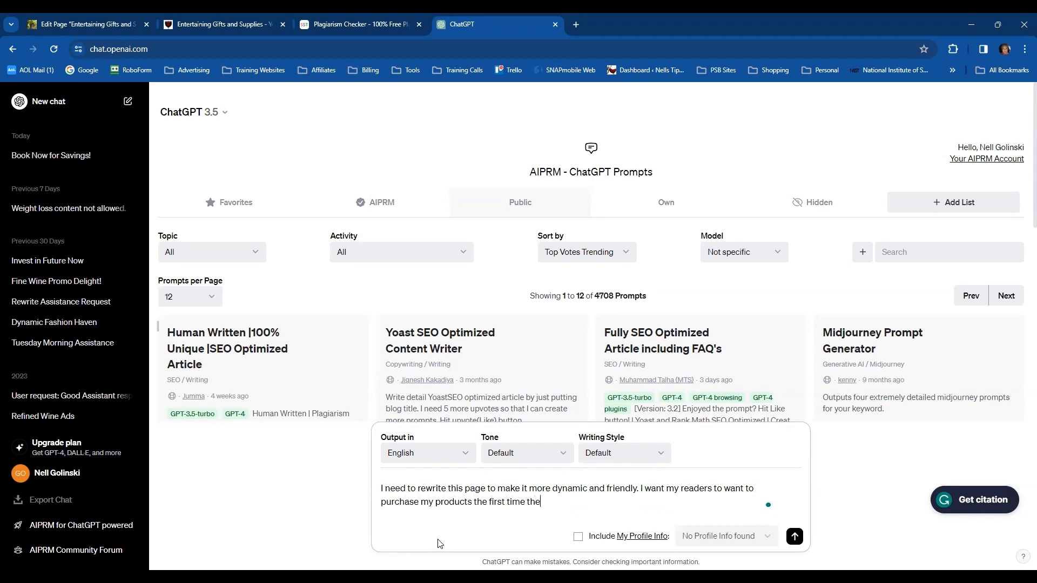
pyautogui.write('y read my page. Add a little hum')
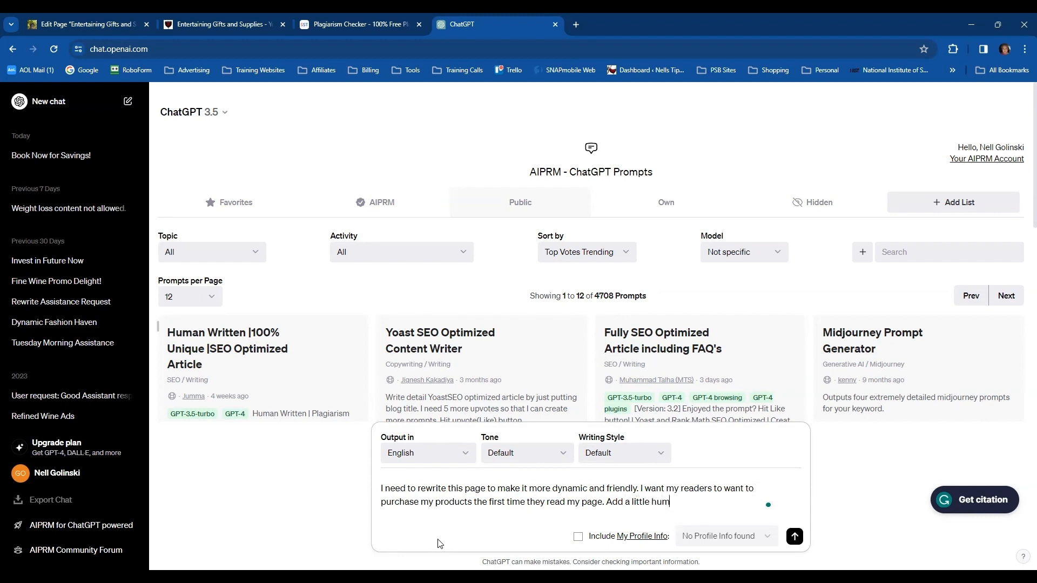
pyautogui.write('or if you will a')
pyautogui.write('nd')
# Add the sentence "Add a little humor if you will." to the prompt
pyautogui.press('BackSpace')
pyautogui.press('BackSpace')
pyautogui.press('BackSpace')
# End the prompt with "Here is my first draft:", send it, and submit the copied article text as a follow-up message
pyautogui.write('Here is my first ')
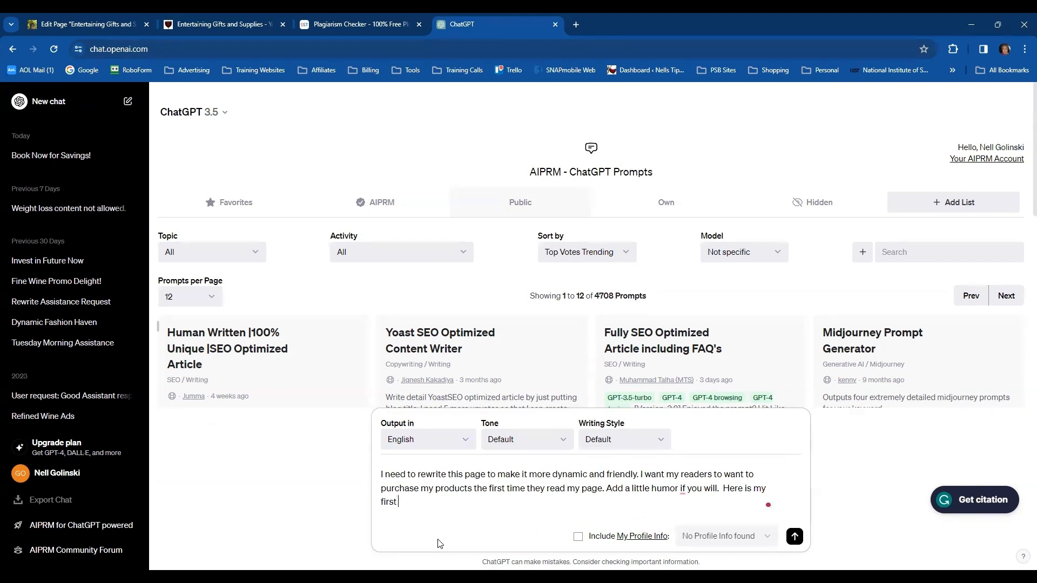
pyautogui.write('draft:')
pyautogui.press('Return')
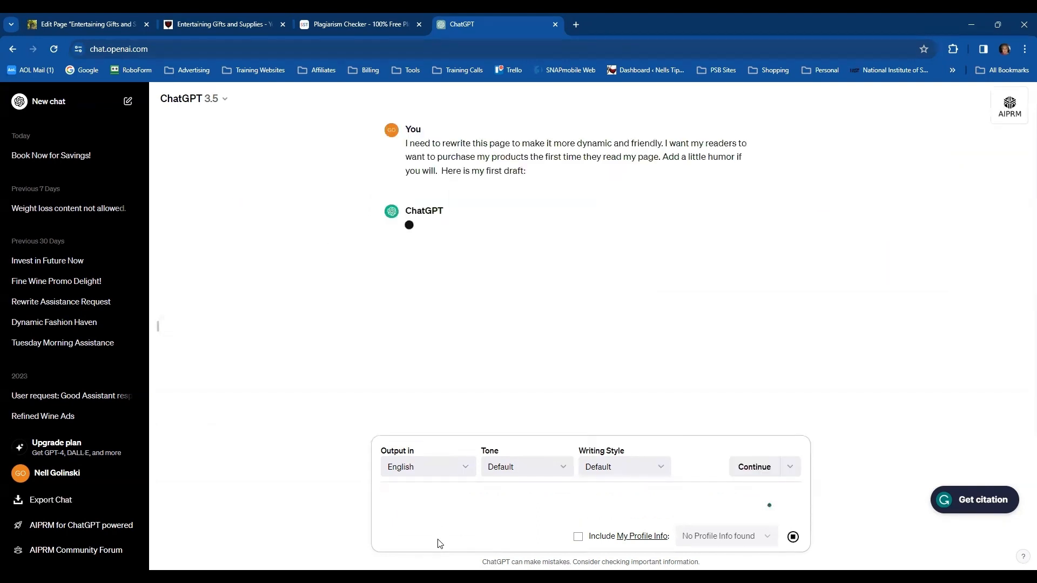
pyautogui.hotkey('ctrl', 'v')
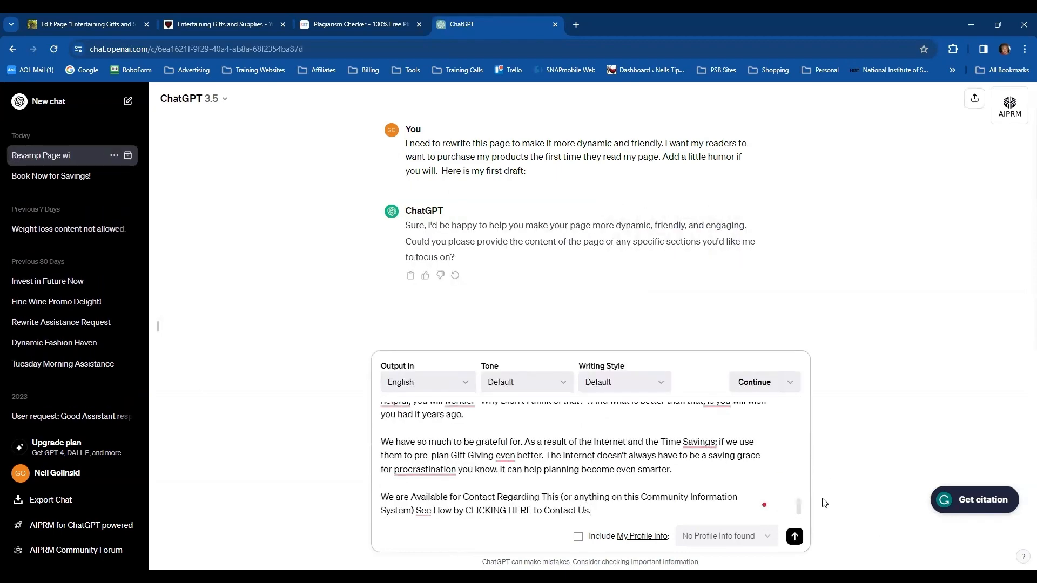
pyautogui.click(795, 537)
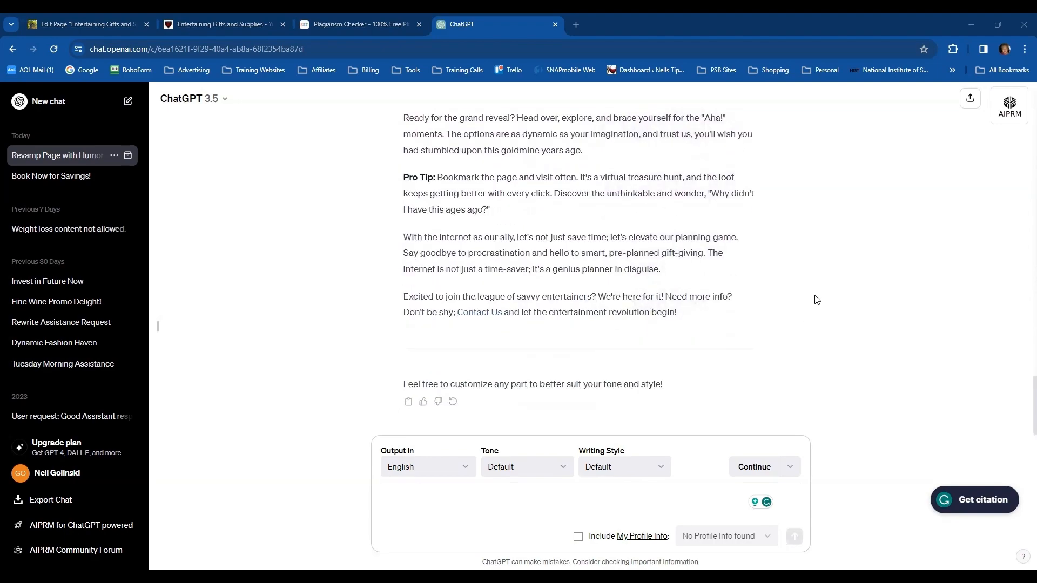
# Review the ChatGPT conversation, comparing the original article draft with the rewritten introduction and gift-occasion sections
pyautogui.scroll(10, 814, 297)
pyautogui.scroll(15, 814, 296)
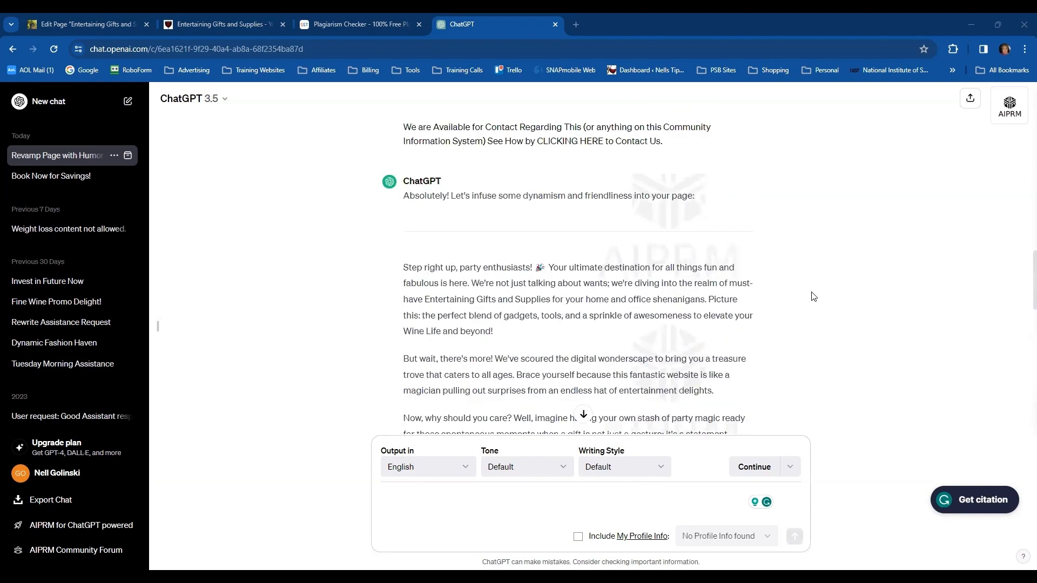
pyautogui.scroll(10, 814, 296)
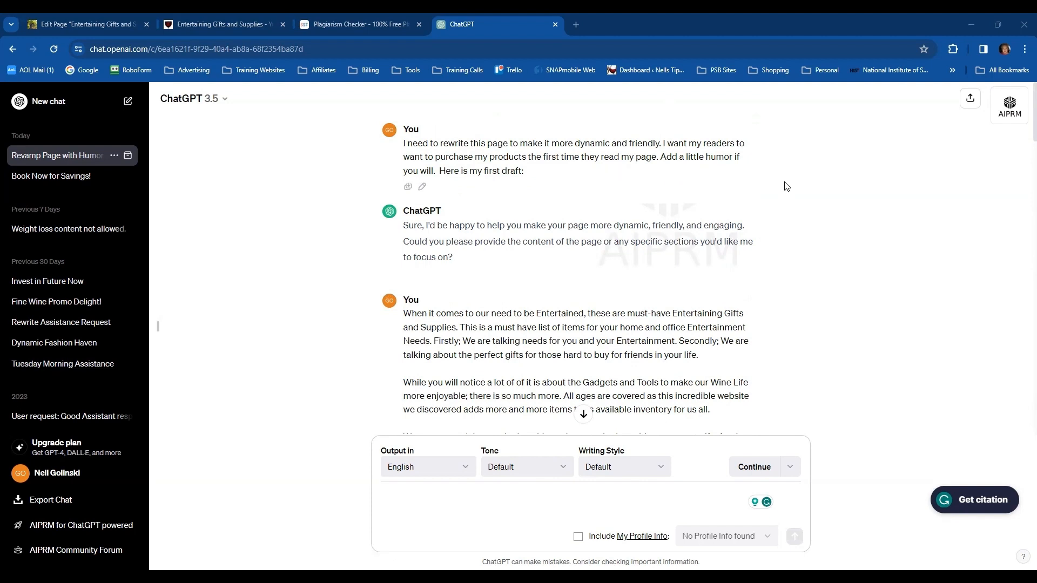
pyautogui.scroll(-1, 771, 197)
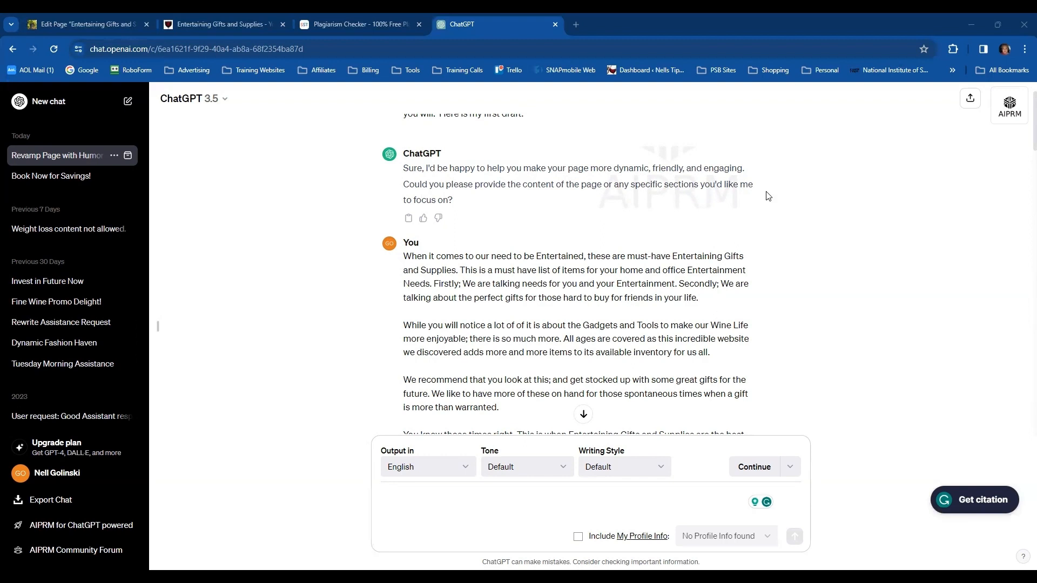
pyautogui.scroll(-2, 767, 197)
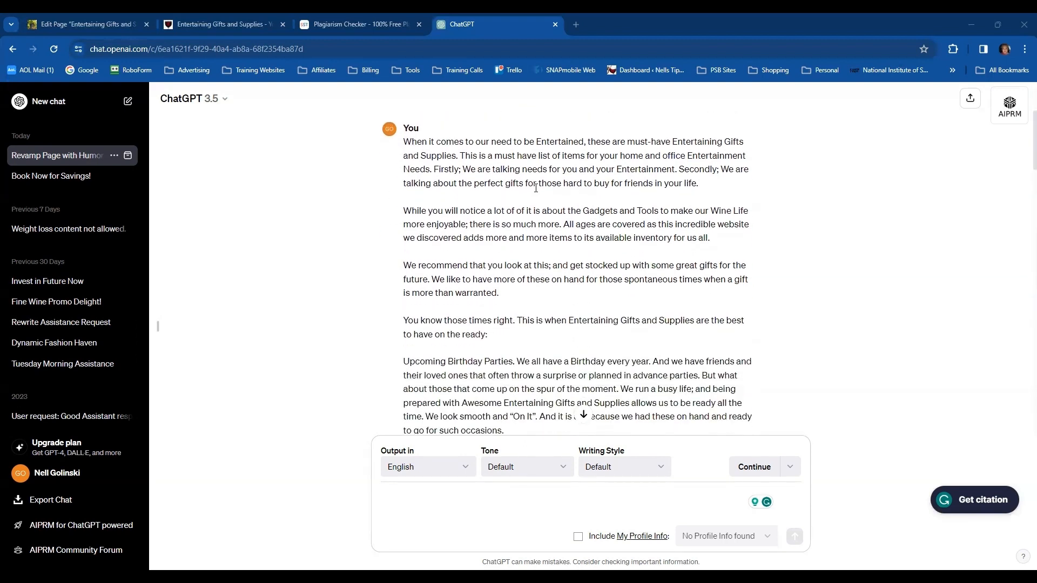
pyautogui.scroll(-8, 536, 188)
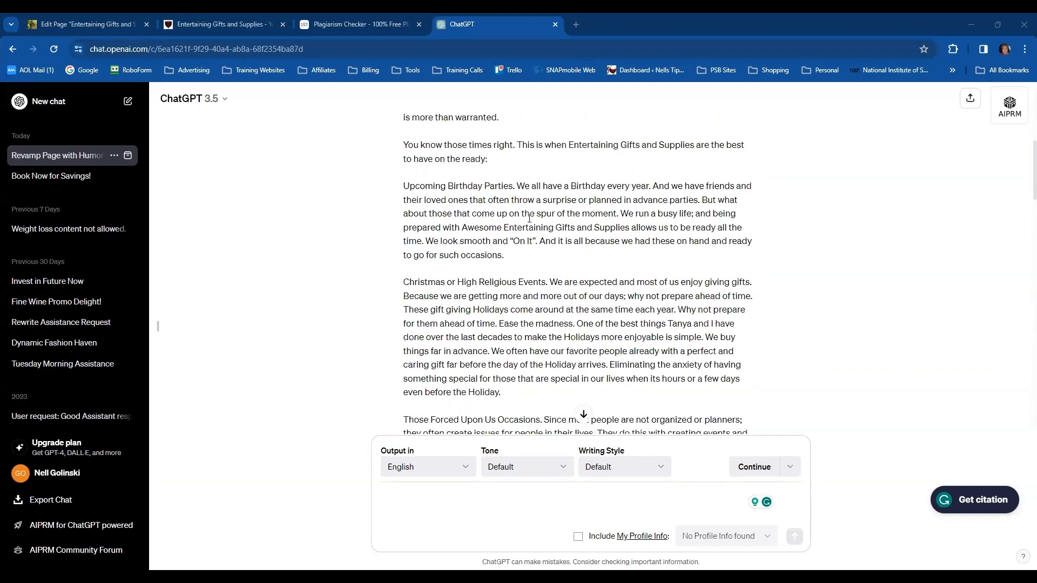
pyautogui.scroll(-10, 524, 224)
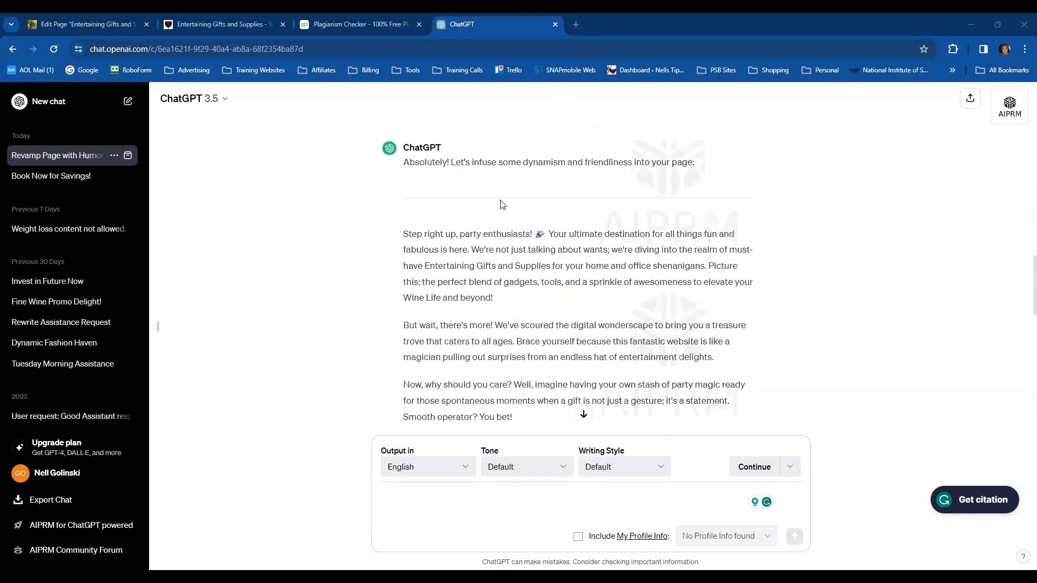
pyautogui.scroll(-1, 556, 189)
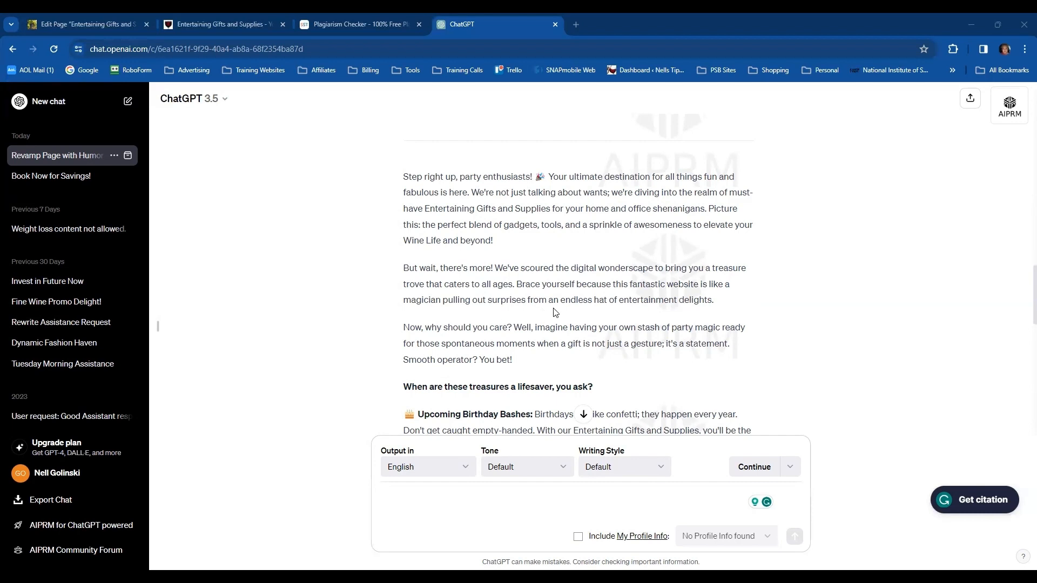
pyautogui.scroll(-1, 555, 313)
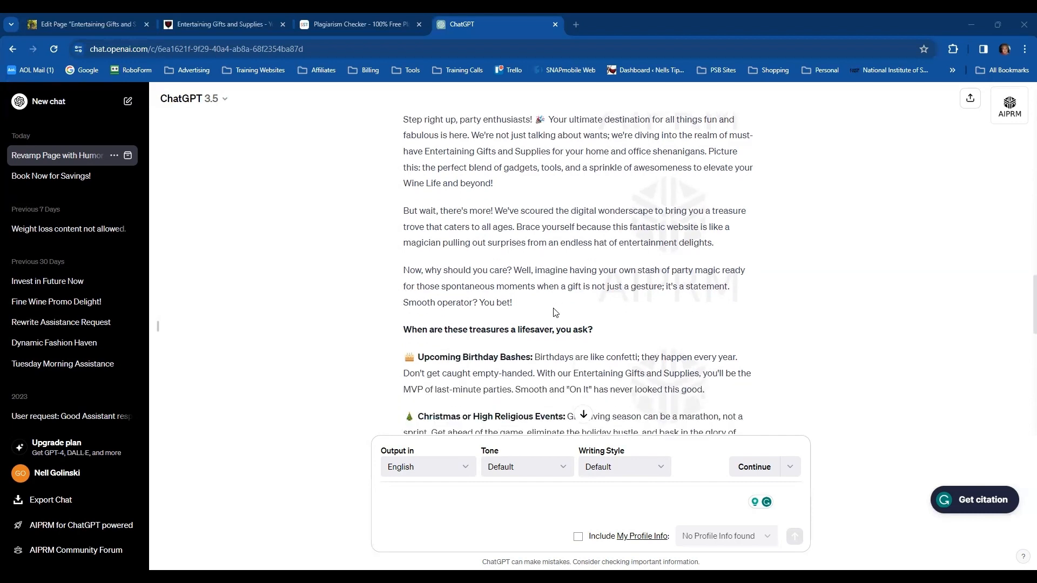
pyautogui.scroll(-1, 554, 312)
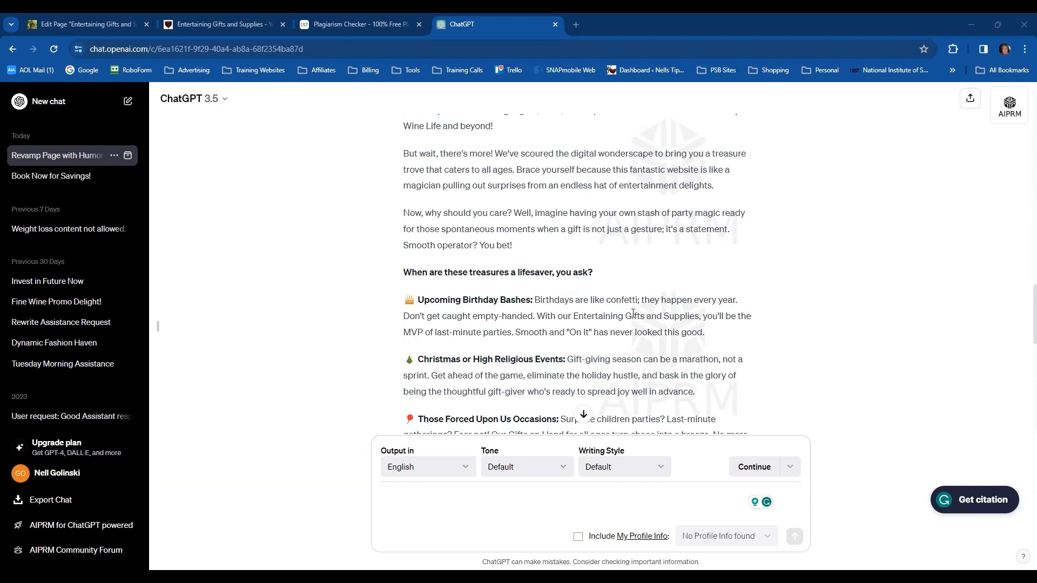
# Read through the rest of the rewritten article, from the gift-occasion list to the closing contact paragraph
pyautogui.scroll(-1, 623, 319)
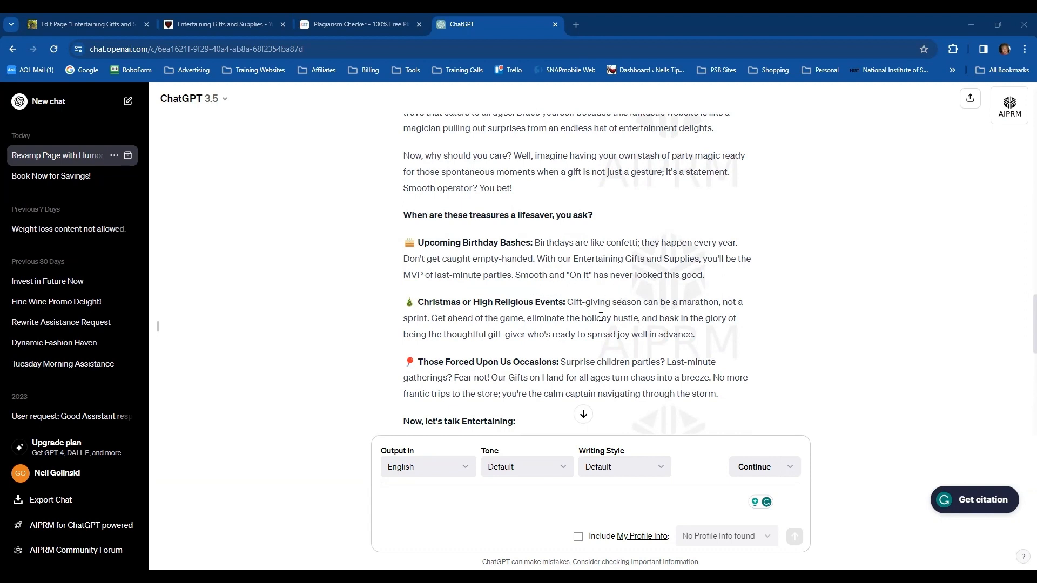
pyautogui.scroll(-1, 516, 339)
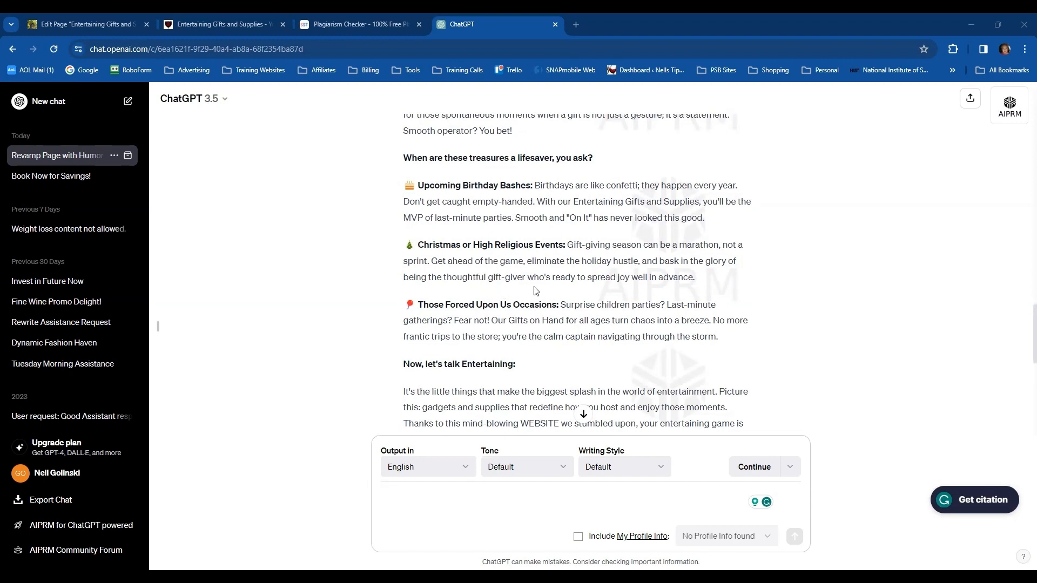
pyautogui.scroll(-1, 536, 291)
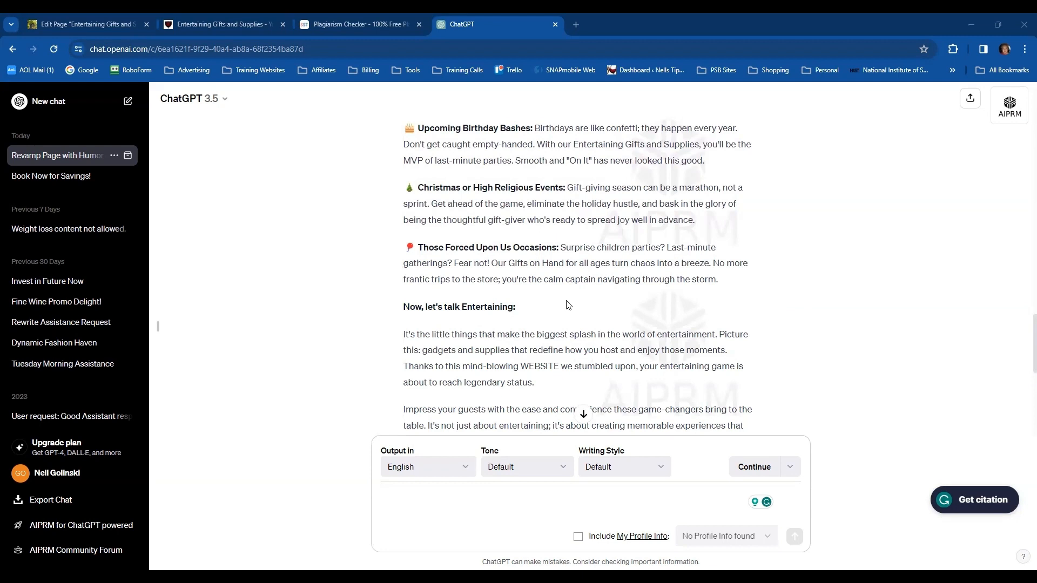
pyautogui.scroll(-1, 568, 308)
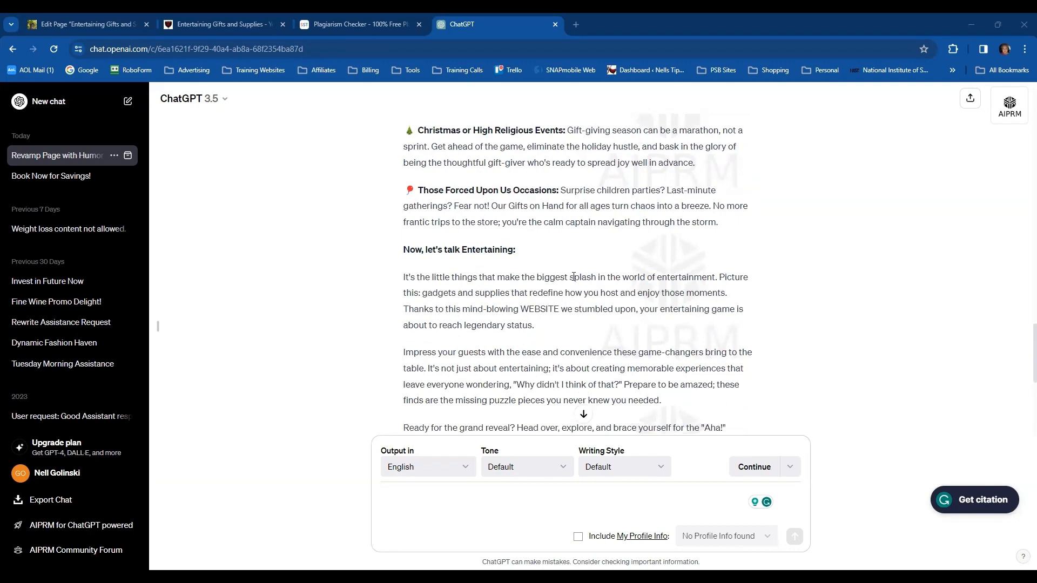
pyautogui.scroll(-5, 576, 289)
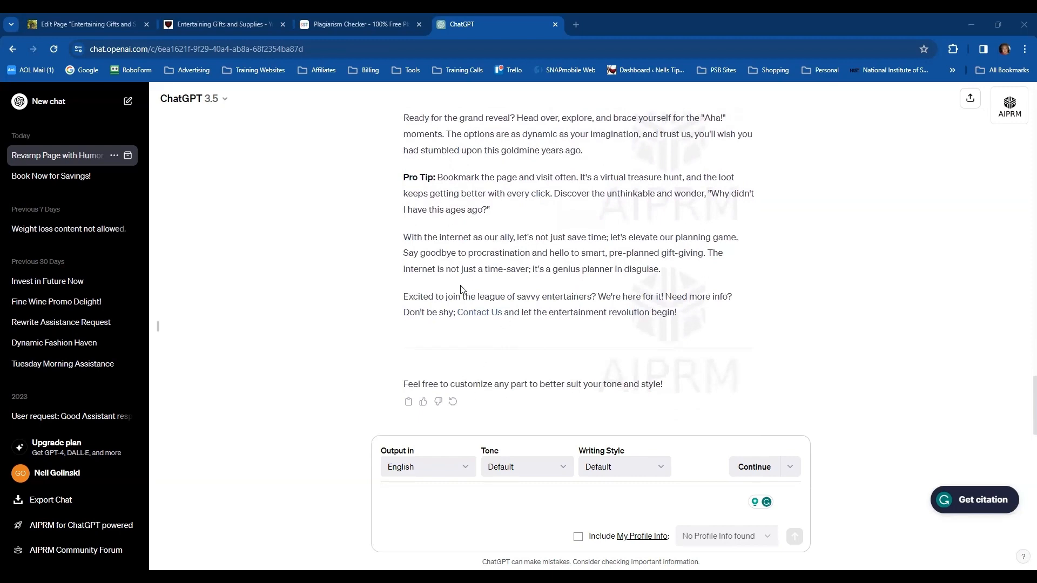
# Copy the rewritten article from "Step right up, party enthusiasts!" through "let the entertainment revolution begin!"
pyautogui.scroll(15, 489, 260)
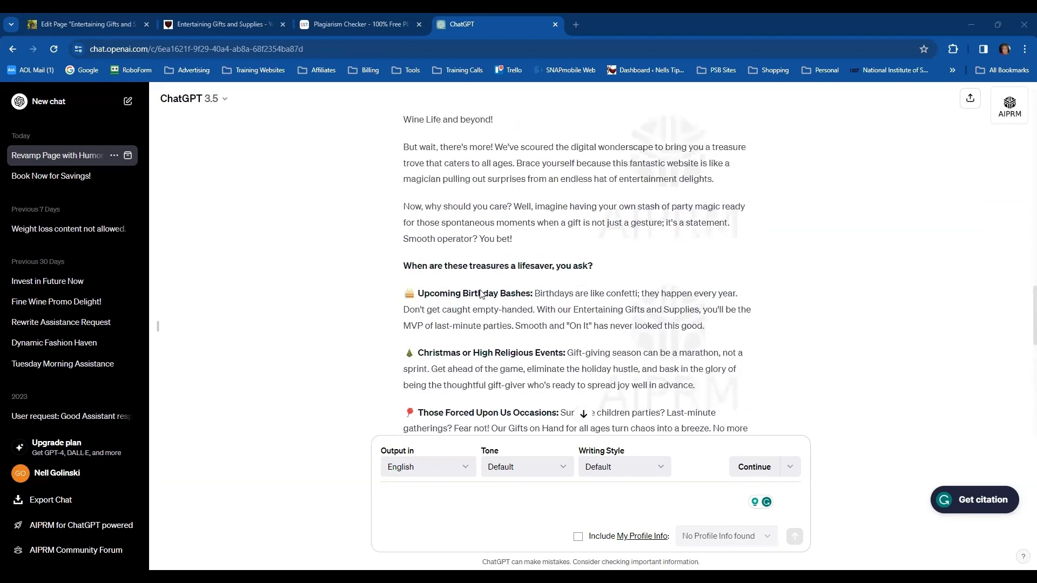
pyautogui.scroll(2, 481, 295)
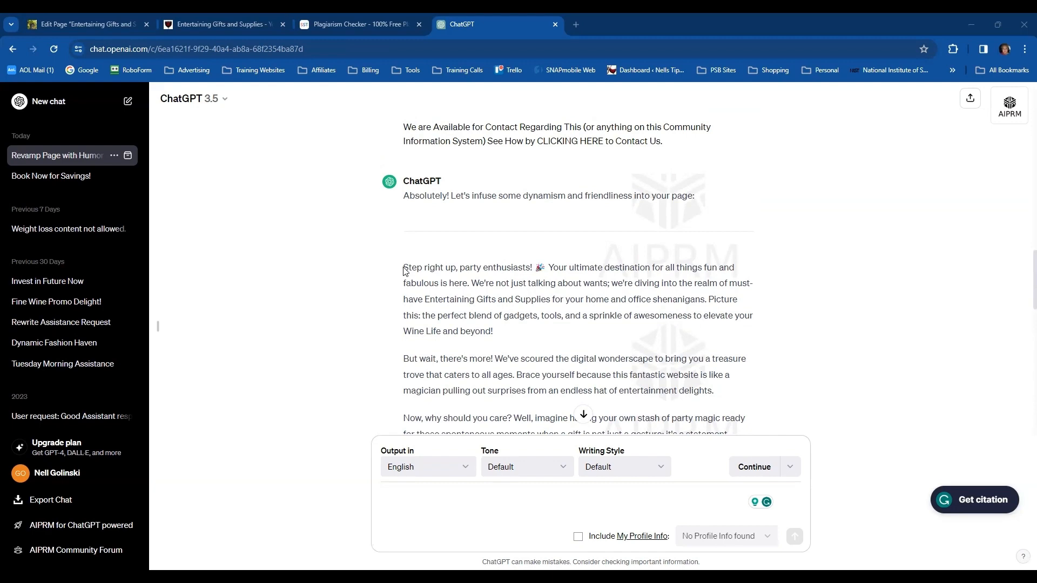
pyautogui.moveTo(404, 267); pyautogui.dragTo(659, 348)
pyautogui.scroll(-8, 616, 354)
pyautogui.scroll(-4, 640, 358)
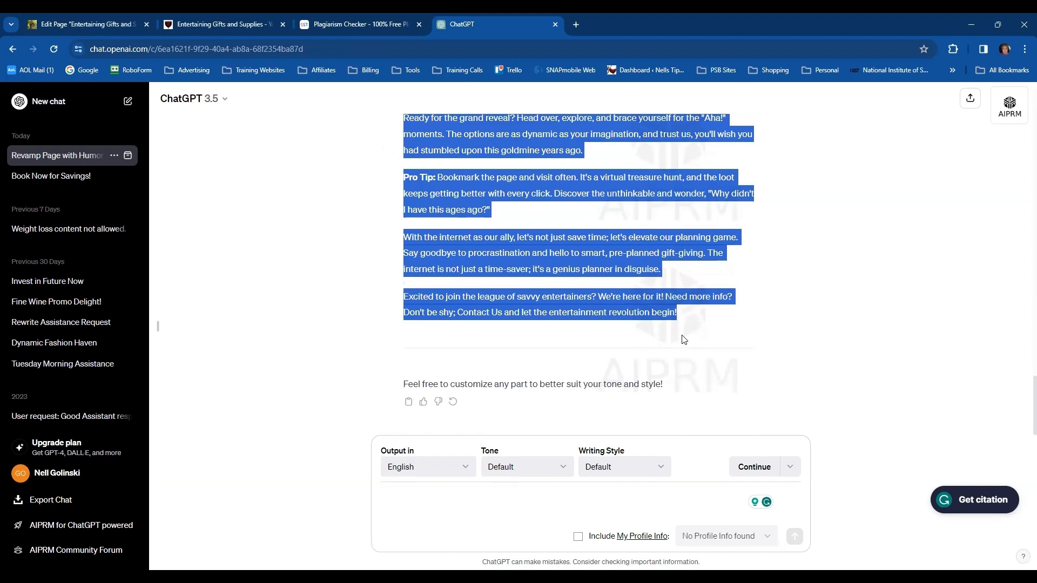
pyautogui.scroll(2, 425, 456)
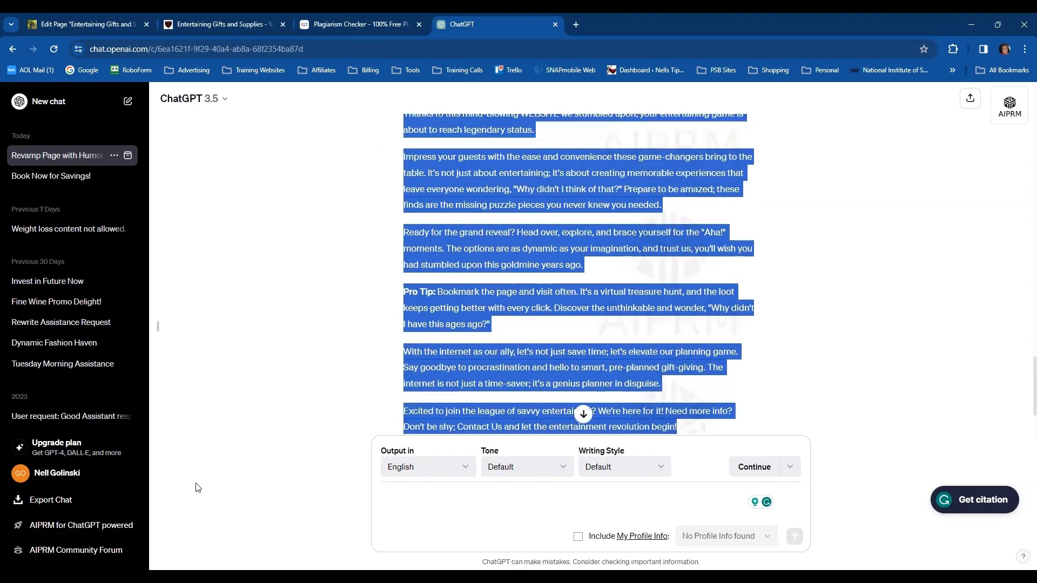
# Switch to the 2j53.com page editor and replace all selected article blocks with the copied ChatGPT rewrite
pyautogui.click(218, 25)
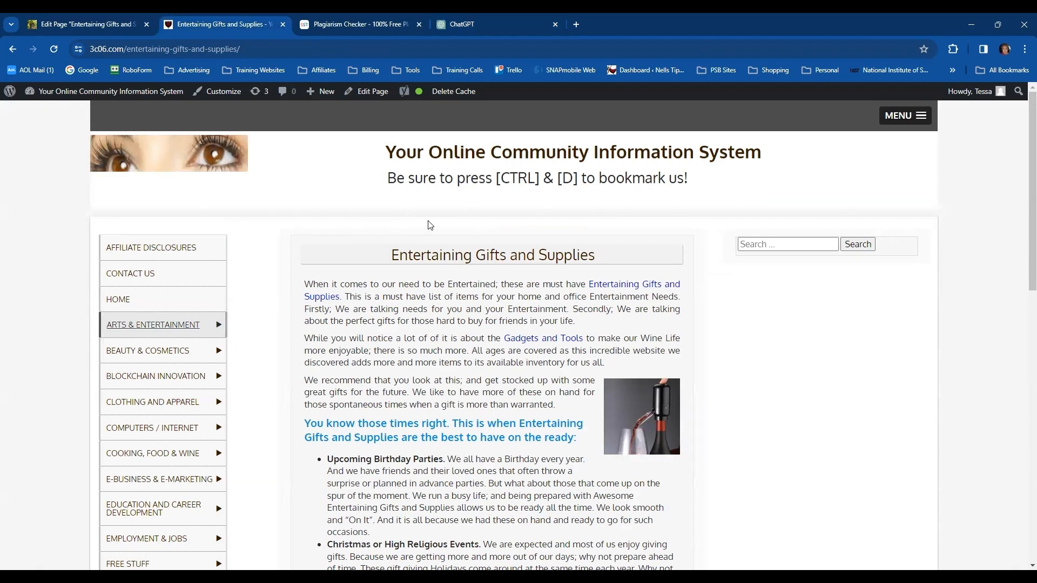
pyautogui.click(79, 25)
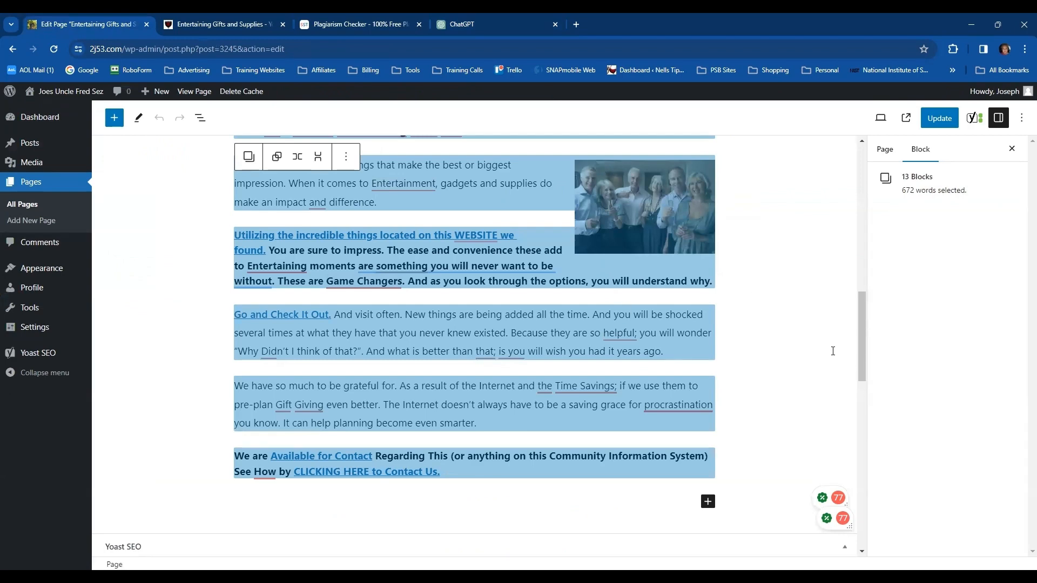
pyautogui.press('Delete')
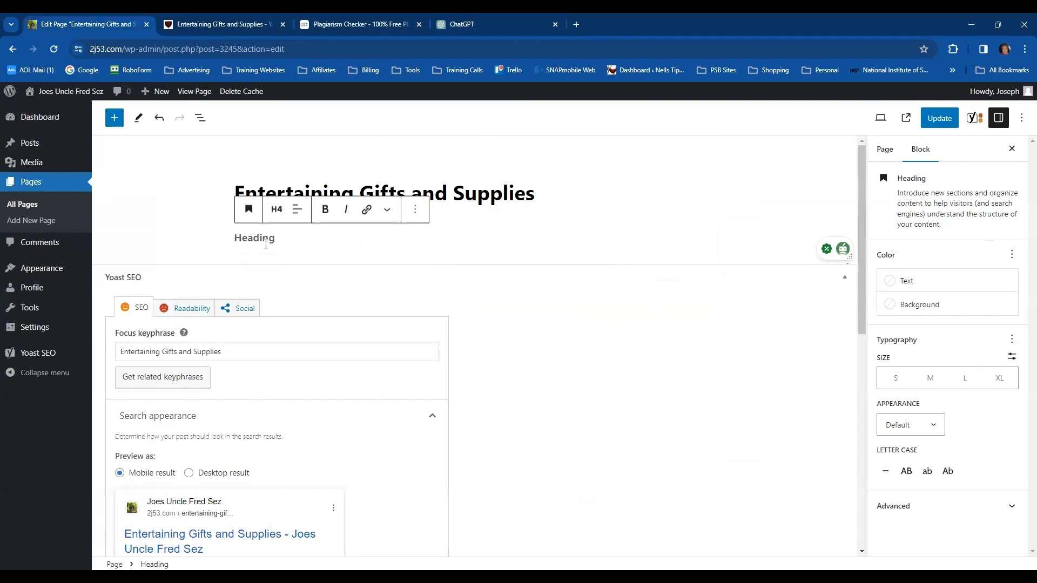
pyautogui.hotkey('ctrl', 'v')
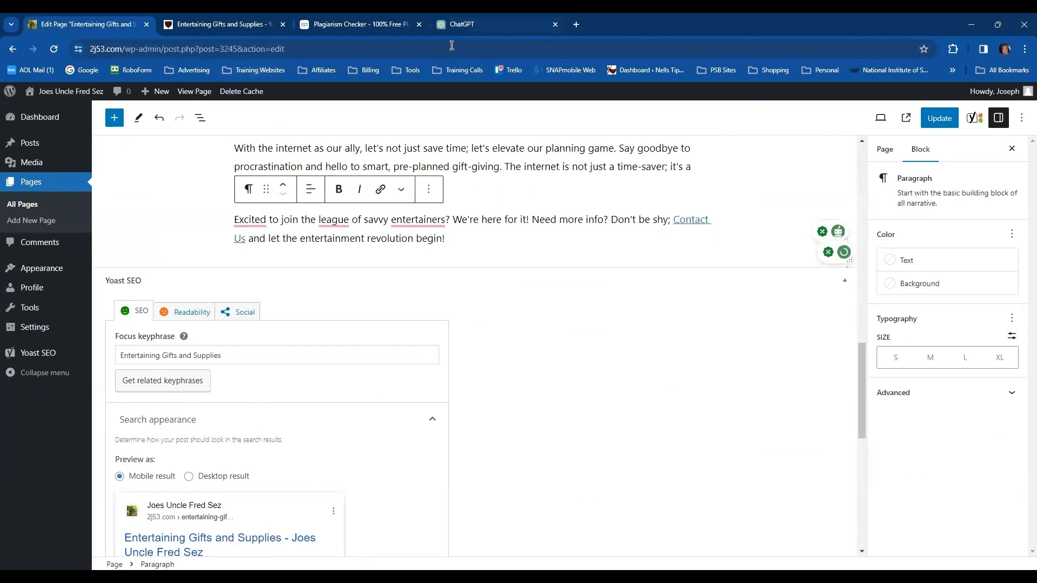
# Switch to SmallSEOTools, reload an empty Plagiarism Checker, and paste the rewritten article into its text box
pyautogui.click(353, 24)
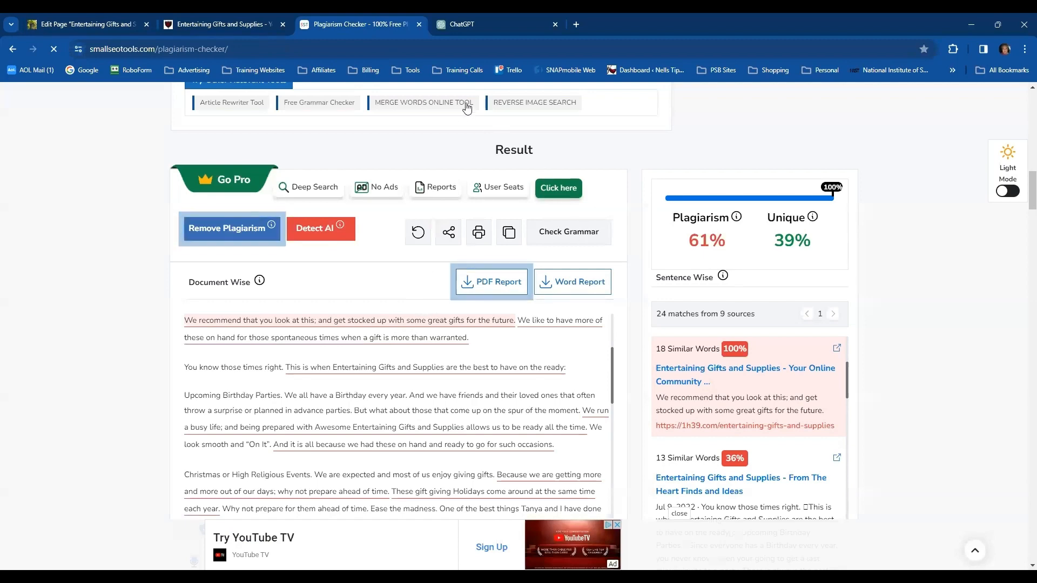
pyautogui.scroll(4, 438, 134)
pyautogui.scroll(10, 439, 133)
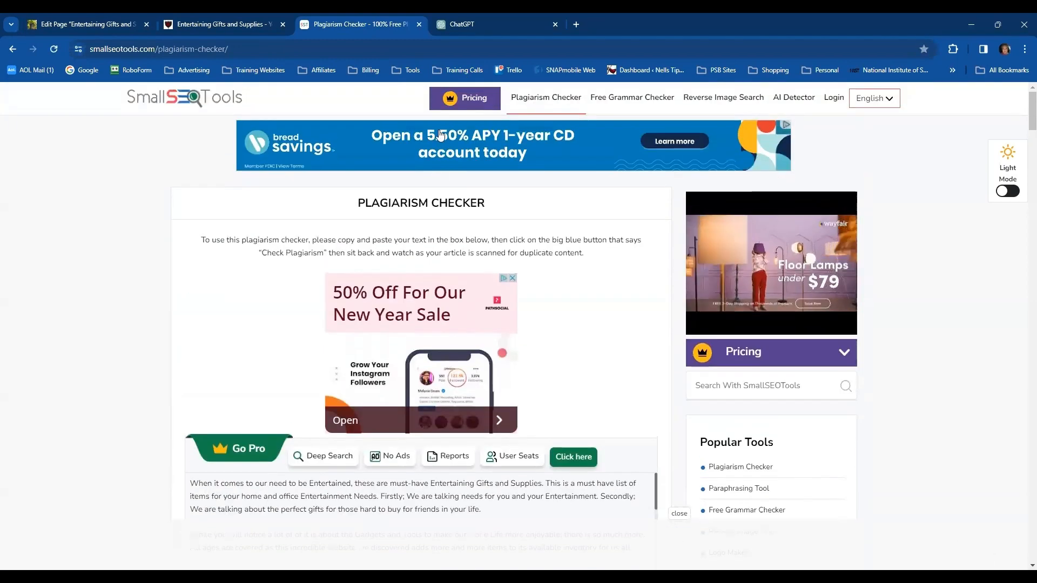
pyautogui.click(561, 112)
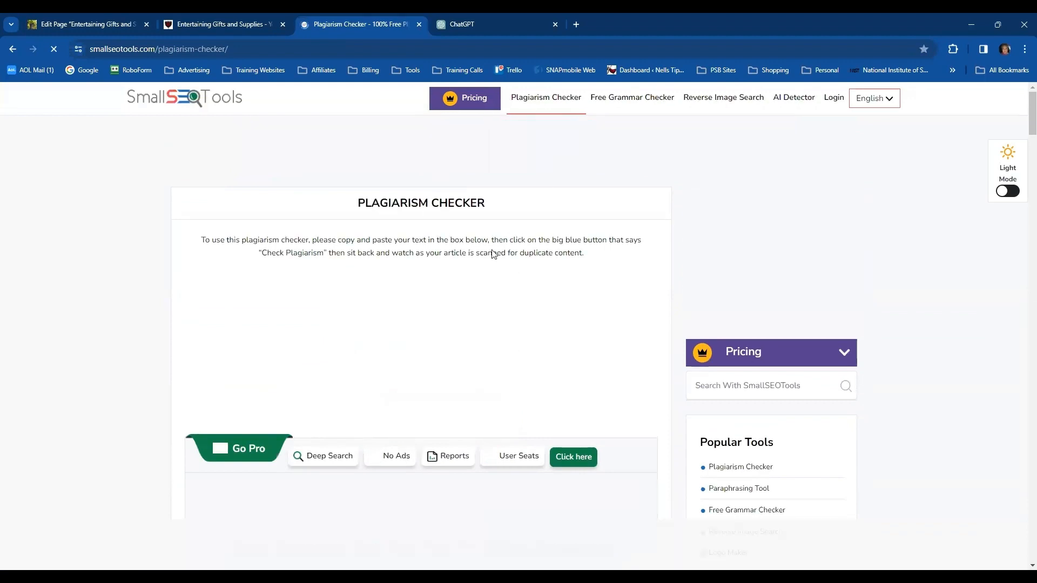
pyautogui.scroll(-4, 479, 259)
pyautogui.click(258, 260)
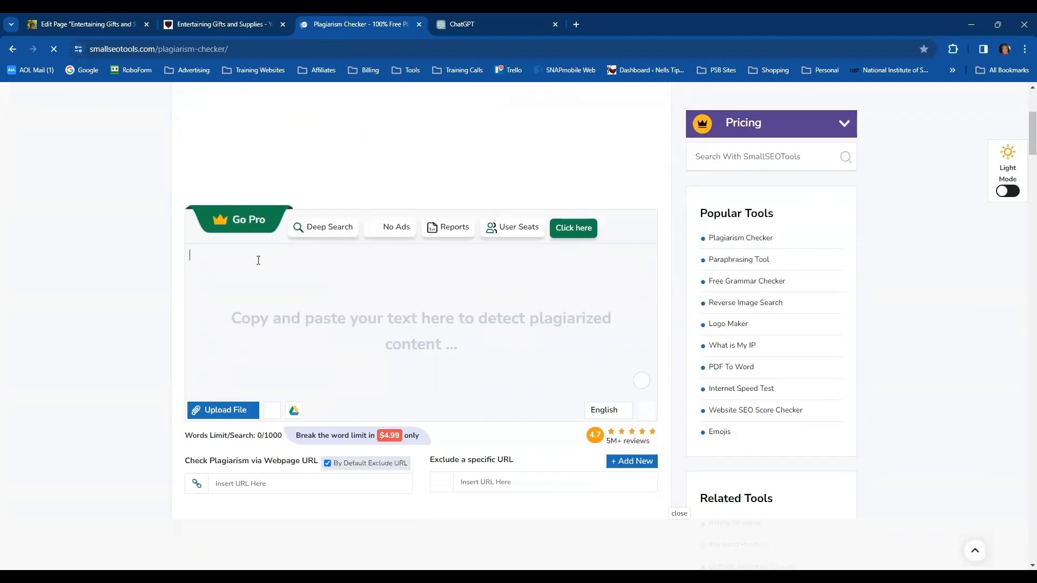
pyautogui.hotkey('ctrl', 'v')
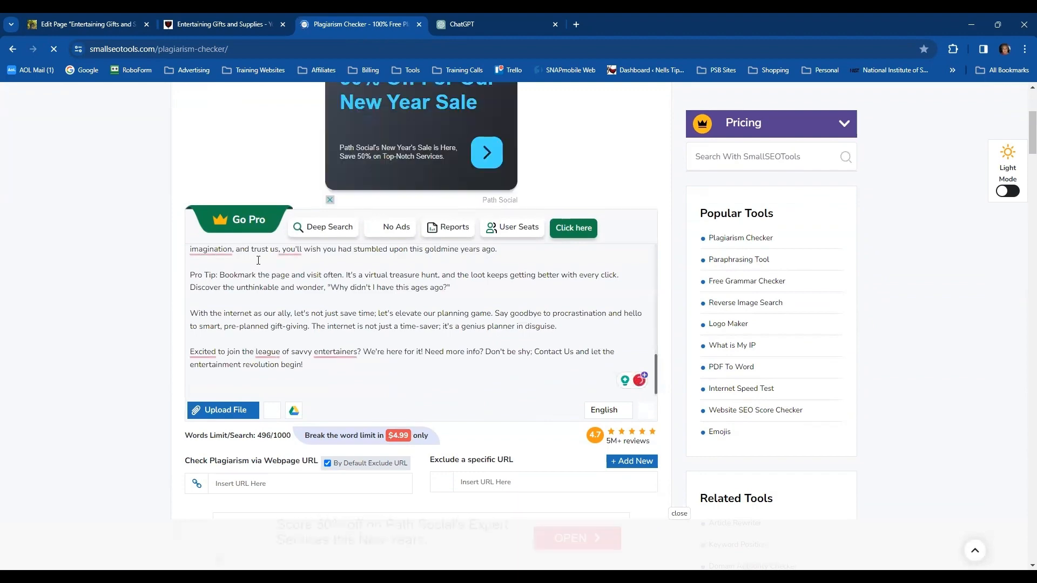
# Run the standard plagiarism check on the pasted rewrite
pyautogui.scroll(-2, 439, 333)
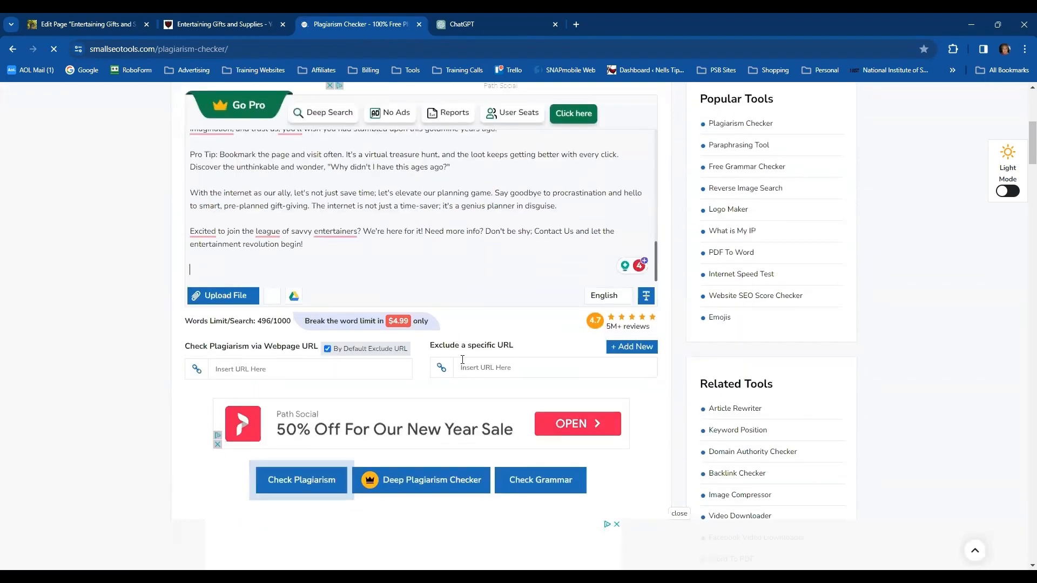
pyautogui.scroll(-3, 462, 359)
pyautogui.click(294, 308)
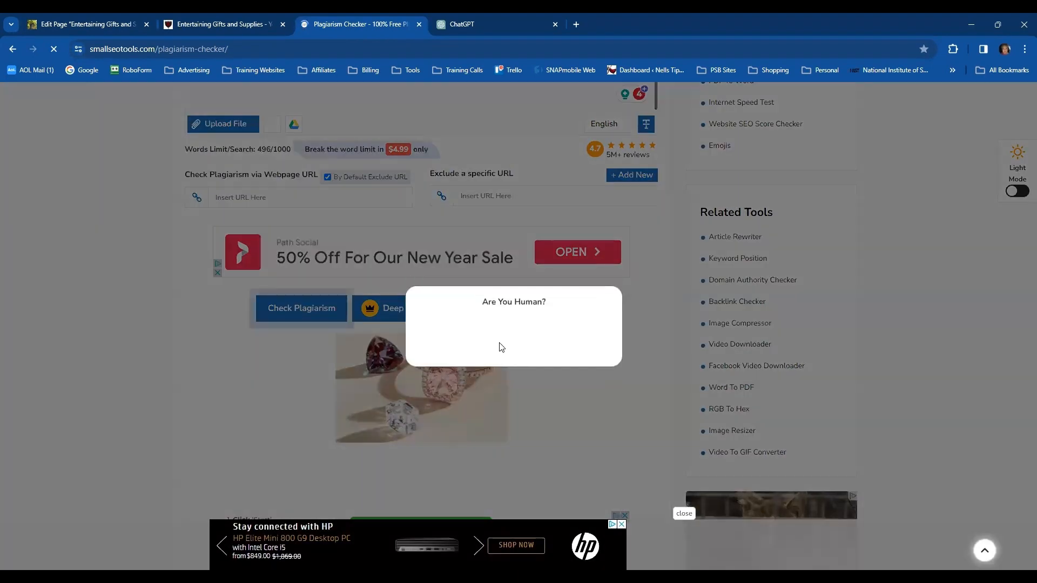
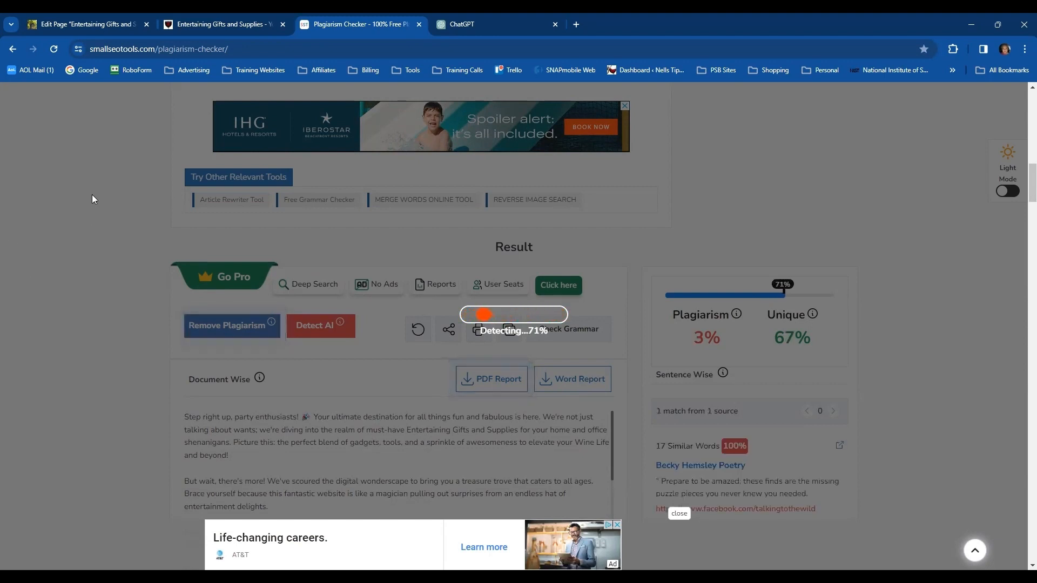
# Examine the plagiarism check results and the matched sources for the rewritten article
pyautogui.scroll(-3, 109, 255)
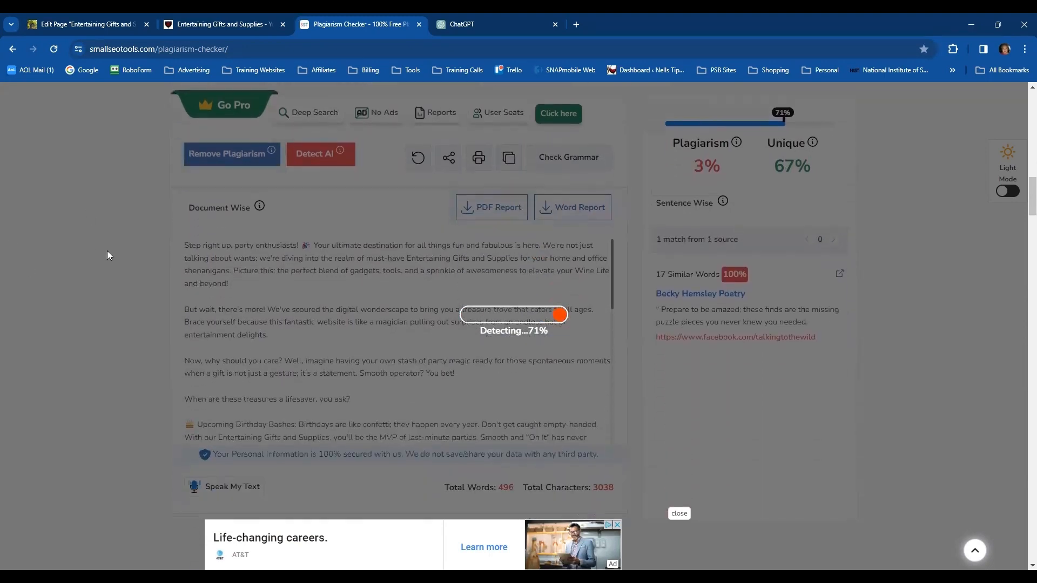
pyautogui.scroll(-1, 106, 250)
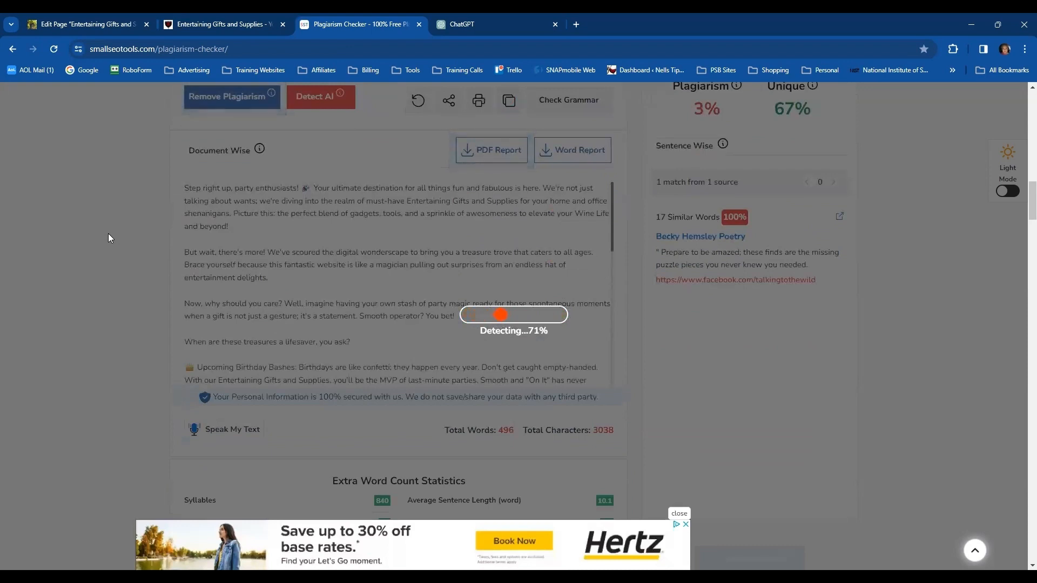
pyautogui.scroll(1, 108, 234)
pyautogui.scroll(-1, 109, 231)
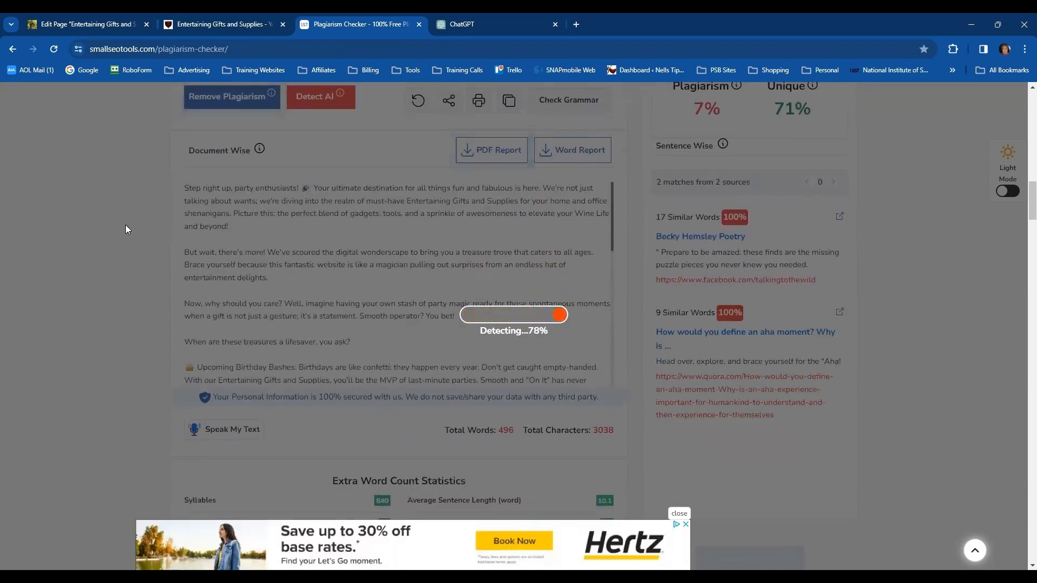
pyautogui.scroll(1, 123, 224)
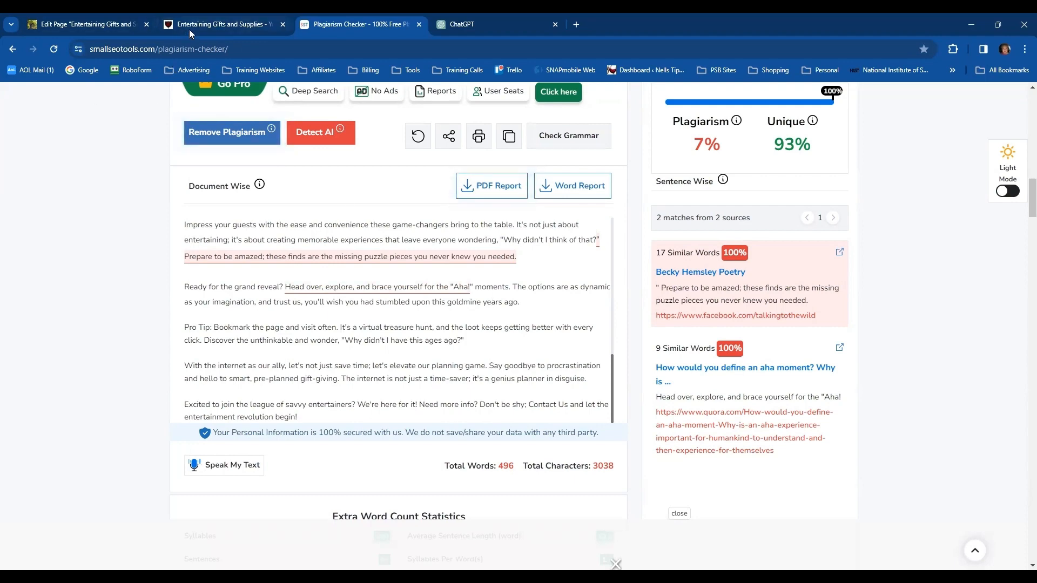
# Switch to the 2j53.com page editor and remove the party emoji after "Step right up, party enthusiasts!" in the first paragraph
pyautogui.click(61, 25)
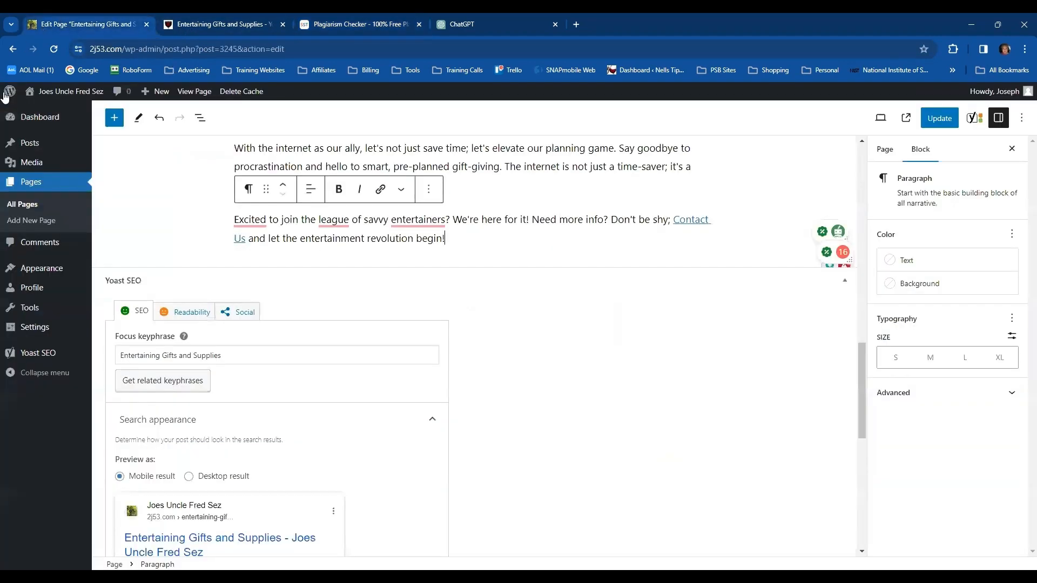
pyautogui.scroll(14, 707, 259)
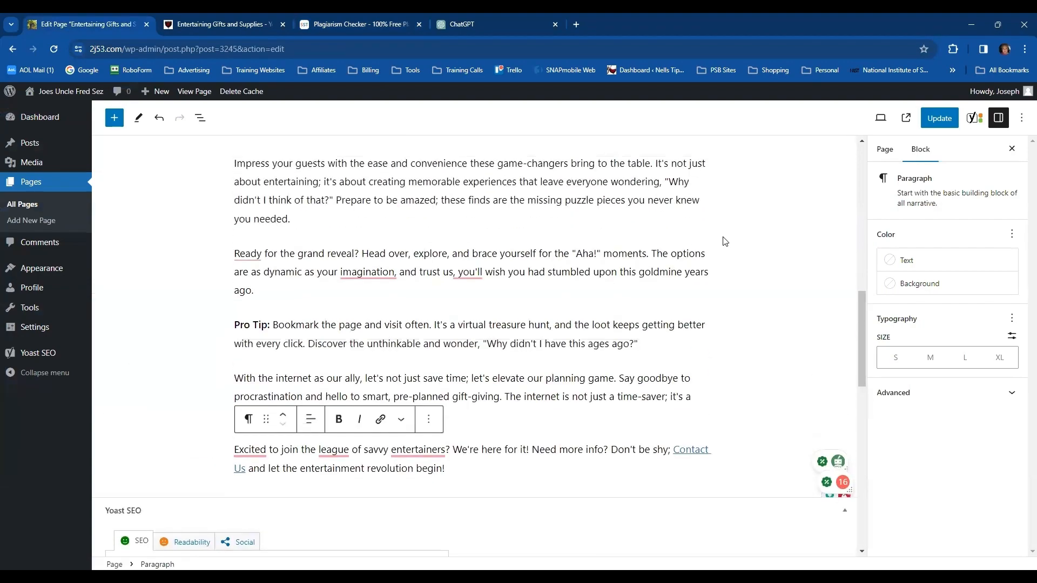
pyautogui.scroll(3, 722, 240)
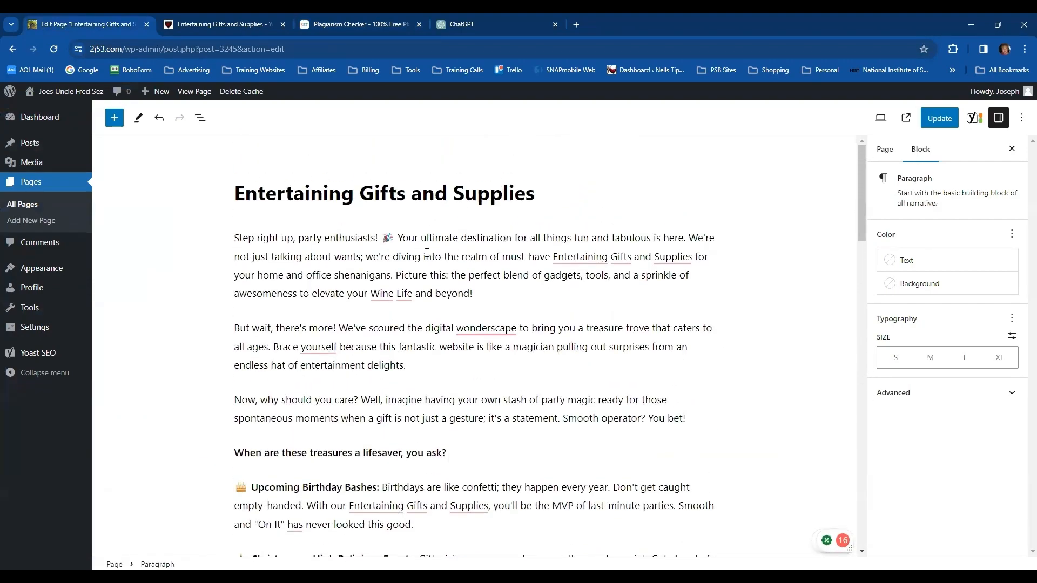
pyautogui.click(397, 239)
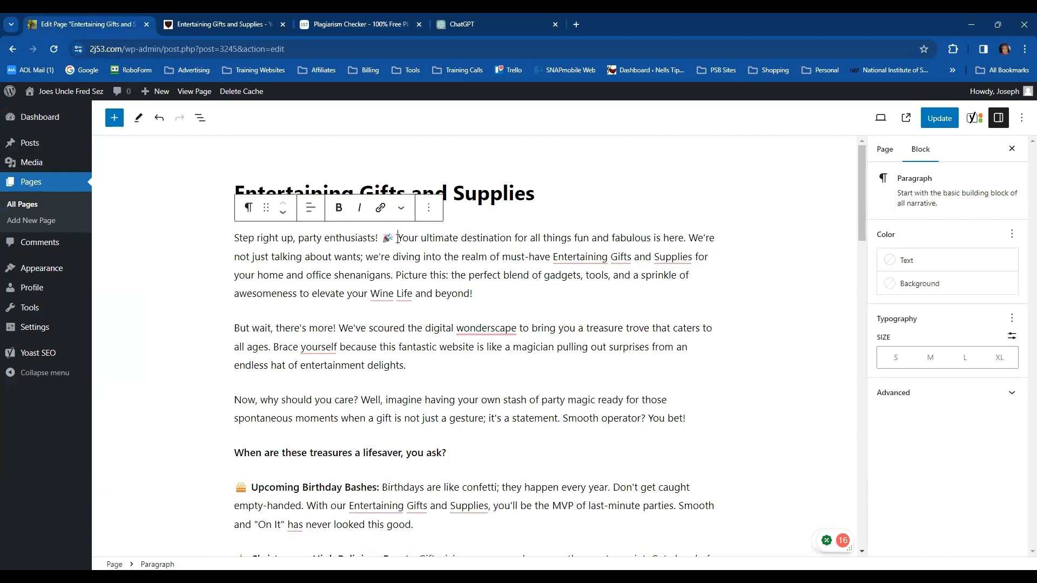
pyautogui.press('BackSpace')
pyautogui.press('BackSpace')
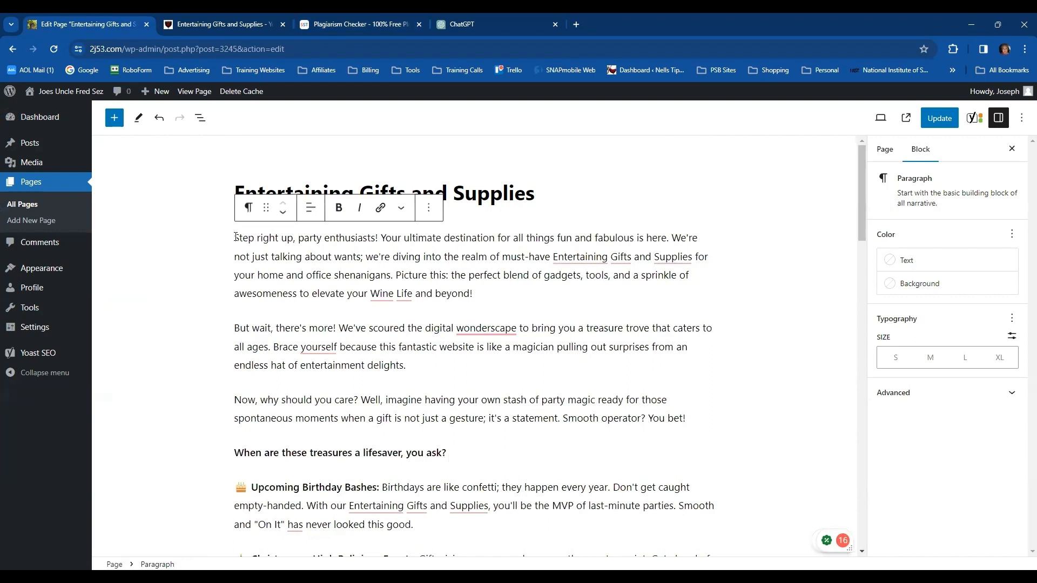
# Insert "Entertaining Gifts and Supplies? " at the start of the first paragraph, before "Step right up"
pyautogui.click(235, 238)
pyautogui.write('Entertain')
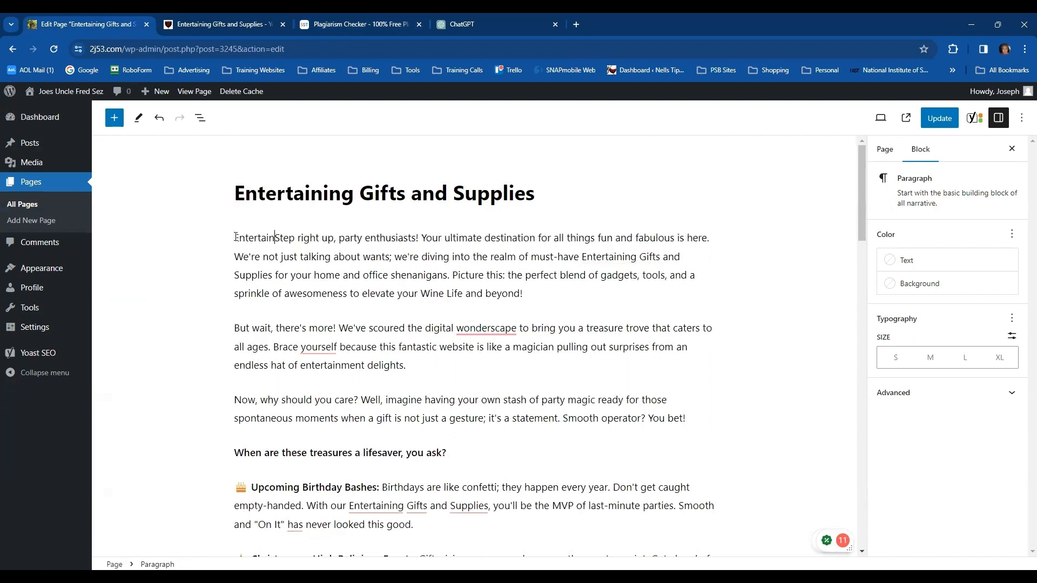
pyautogui.write('ing ')
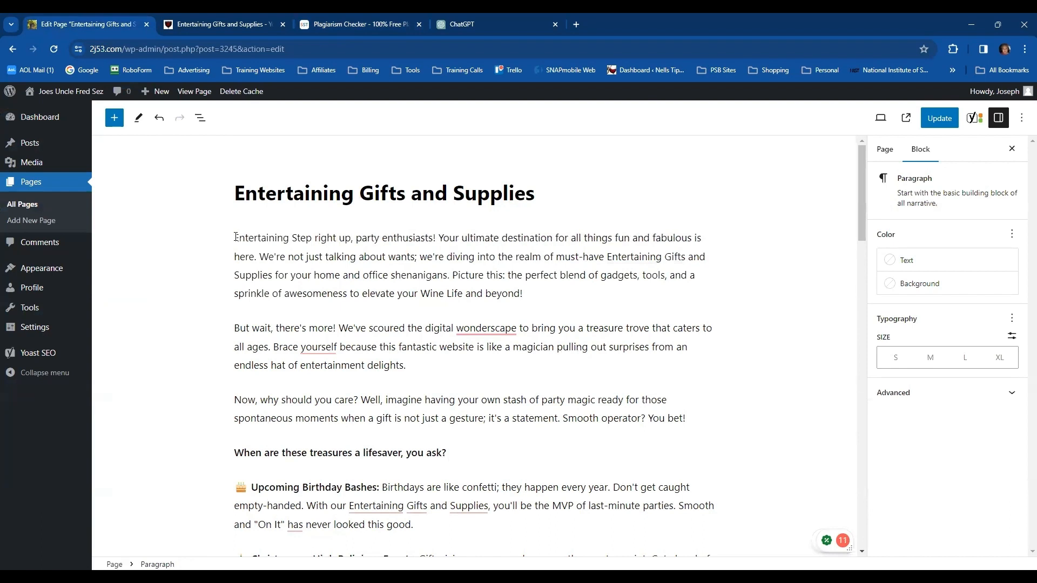
pyautogui.write('Gift')
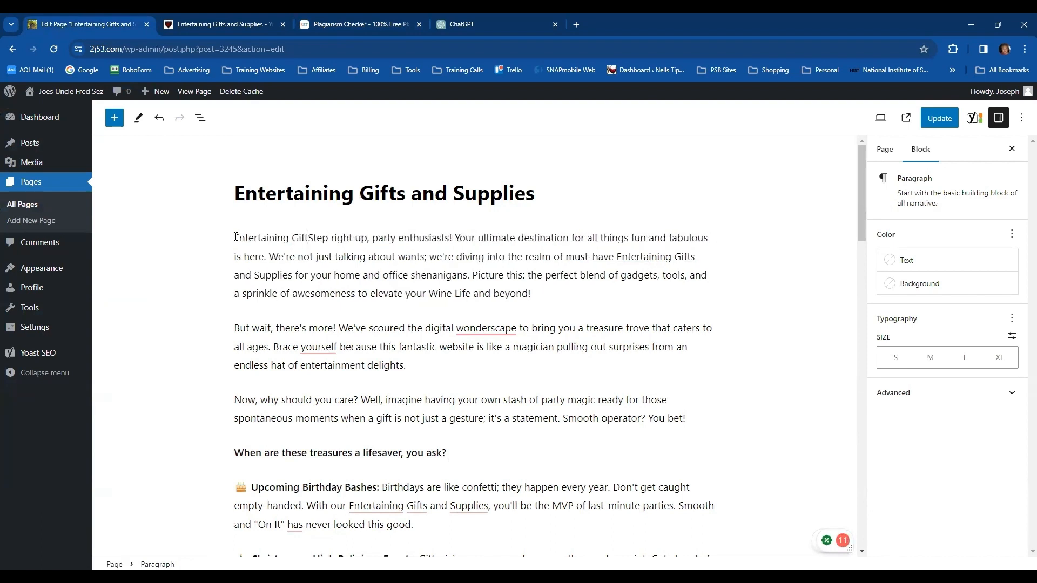
pyautogui.write('s and Supplie')
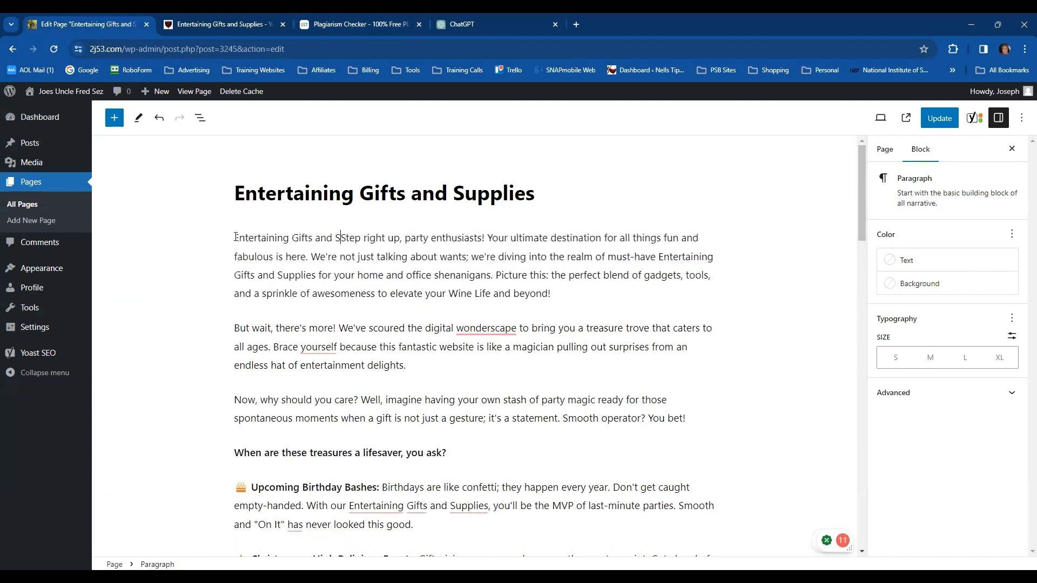
pyautogui.write('s?')
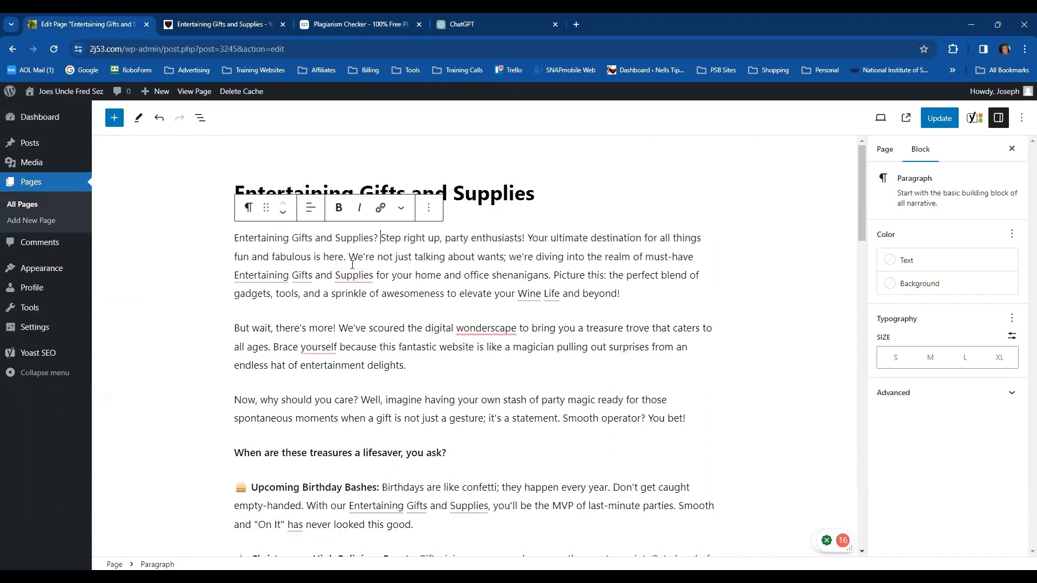
pyautogui.click(754, 489)
# Examine the page's Yoast SEO settings and its readability analysis results
pyautogui.scroll(-20, 756, 481)
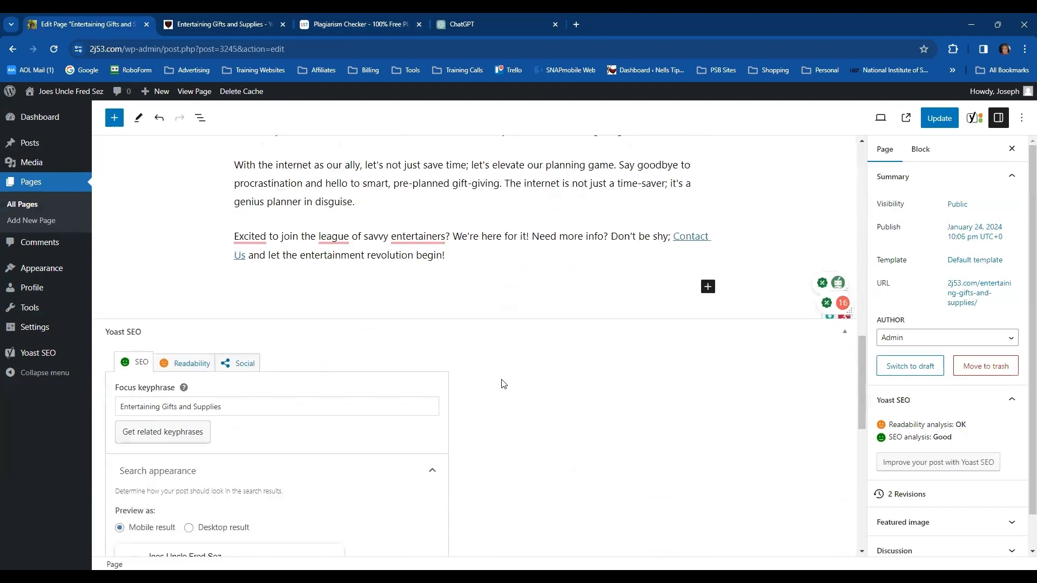
pyautogui.scroll(-9, 501, 386)
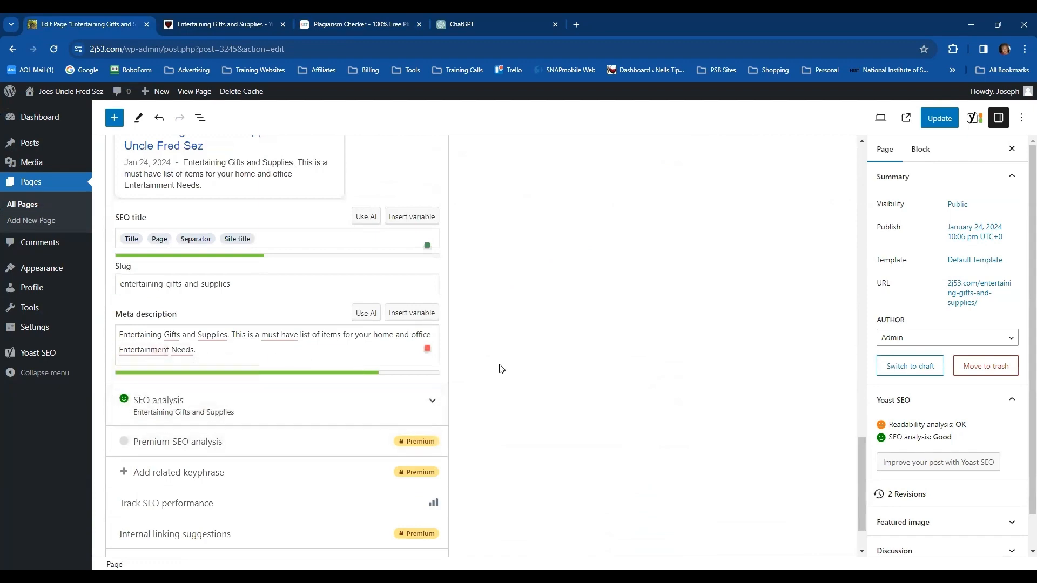
pyautogui.scroll(8, 488, 352)
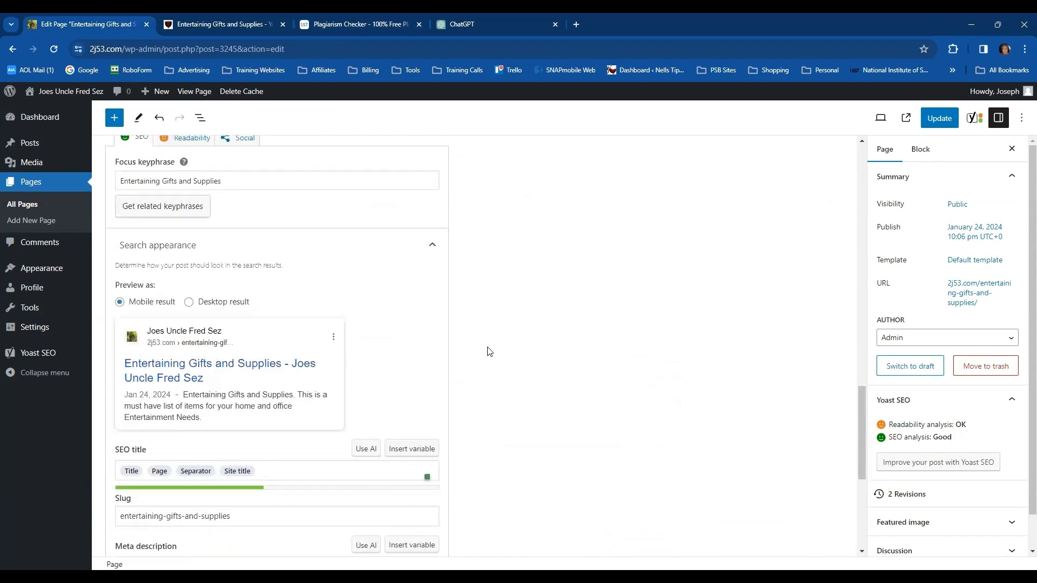
pyautogui.click(189, 367)
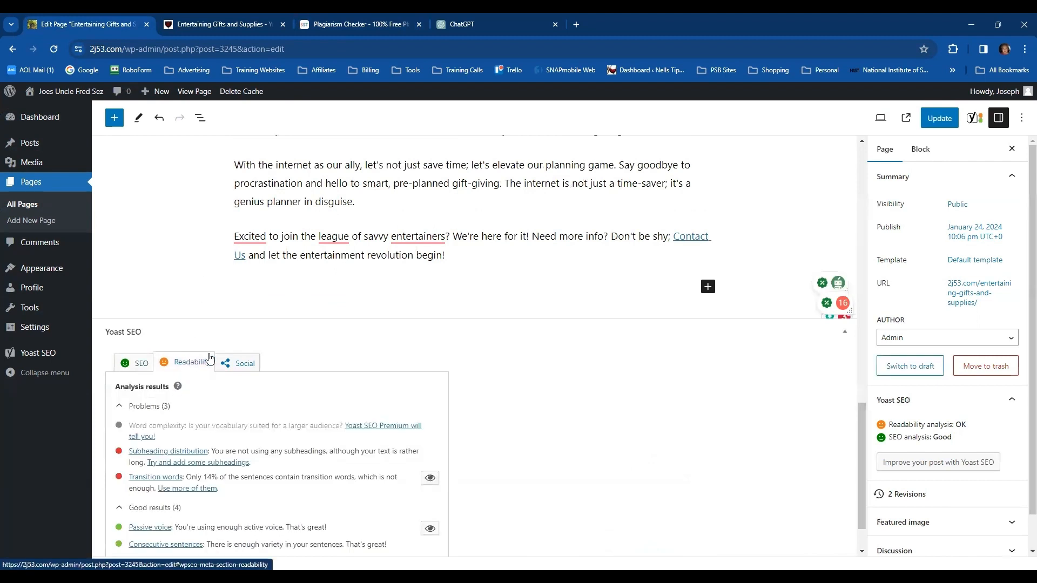
pyautogui.scroll(-1, 410, 365)
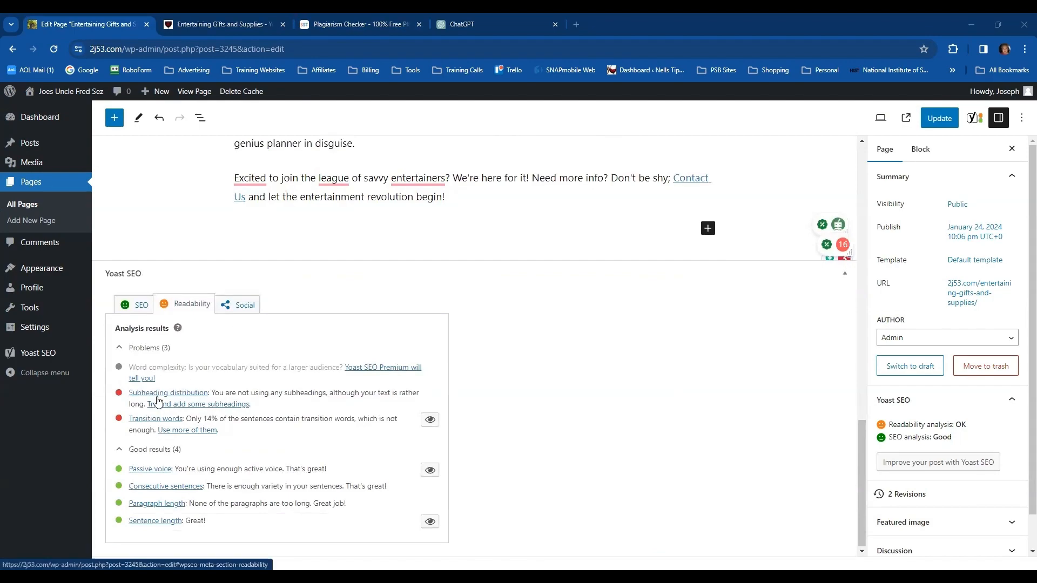
# Convert the bold line "When are these treasures a lifesaver, you ask?" into an H3 heading
pyautogui.scroll(20, 324, 351)
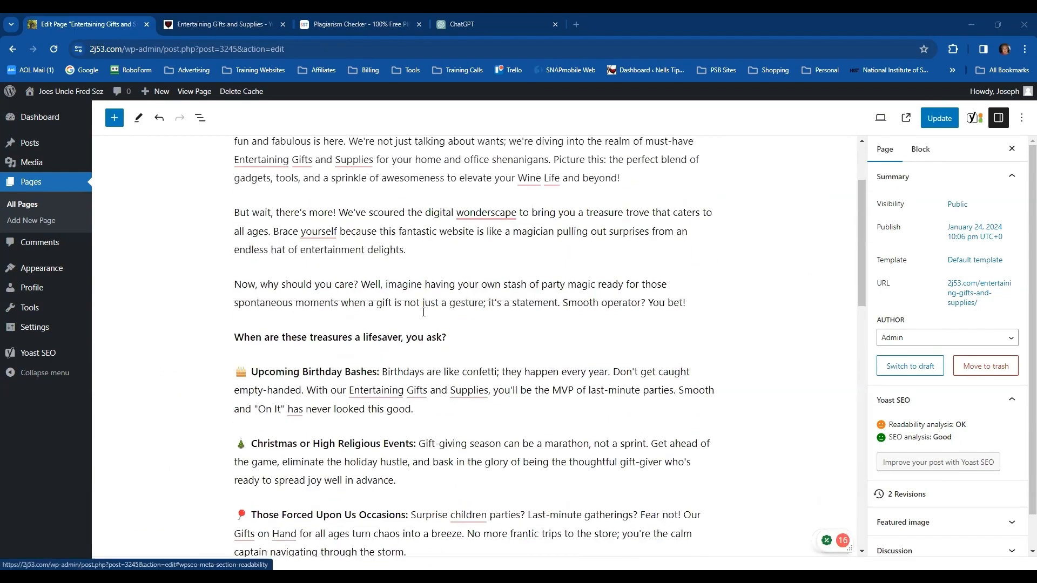
pyautogui.scroll(-3, 421, 312)
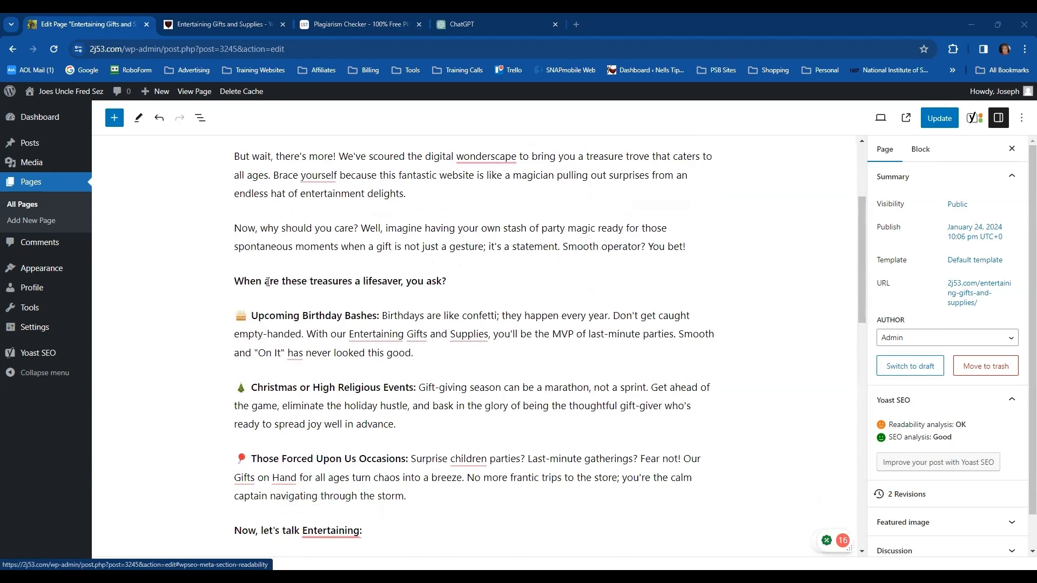
pyautogui.moveTo(237, 281); pyautogui.dragTo(446, 282)
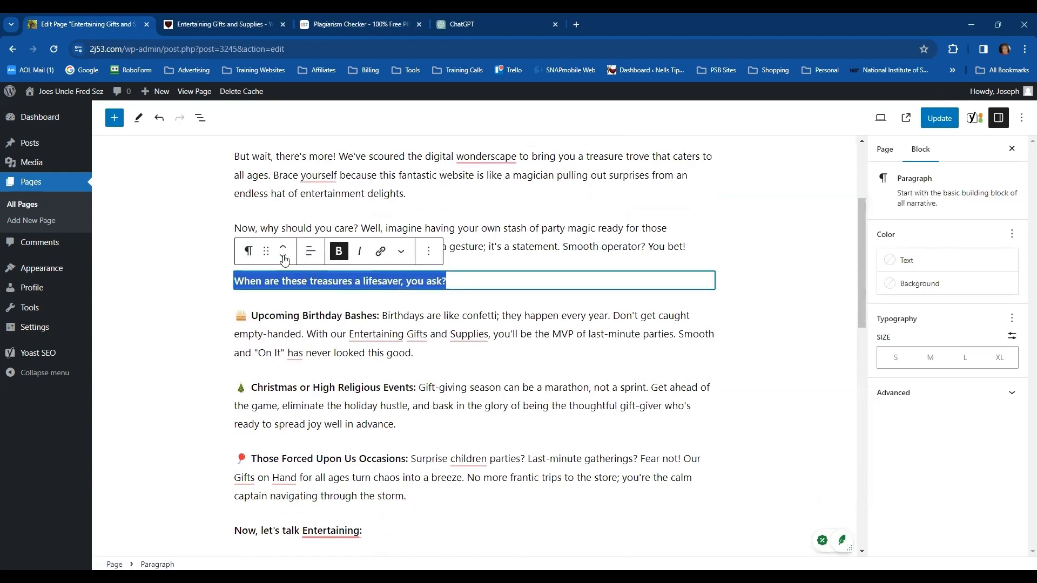
pyautogui.click(249, 251)
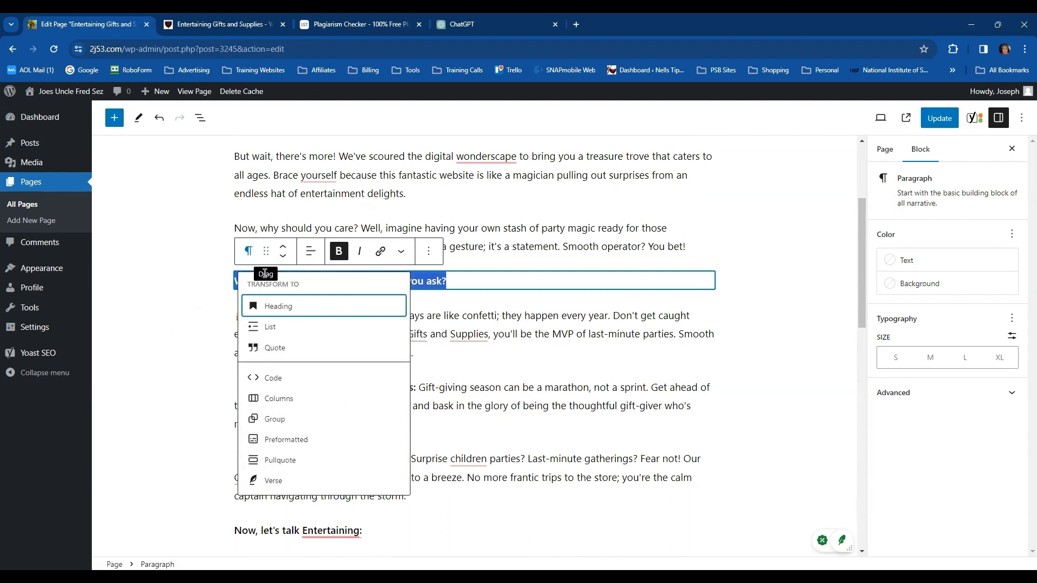
pyautogui.click(271, 306)
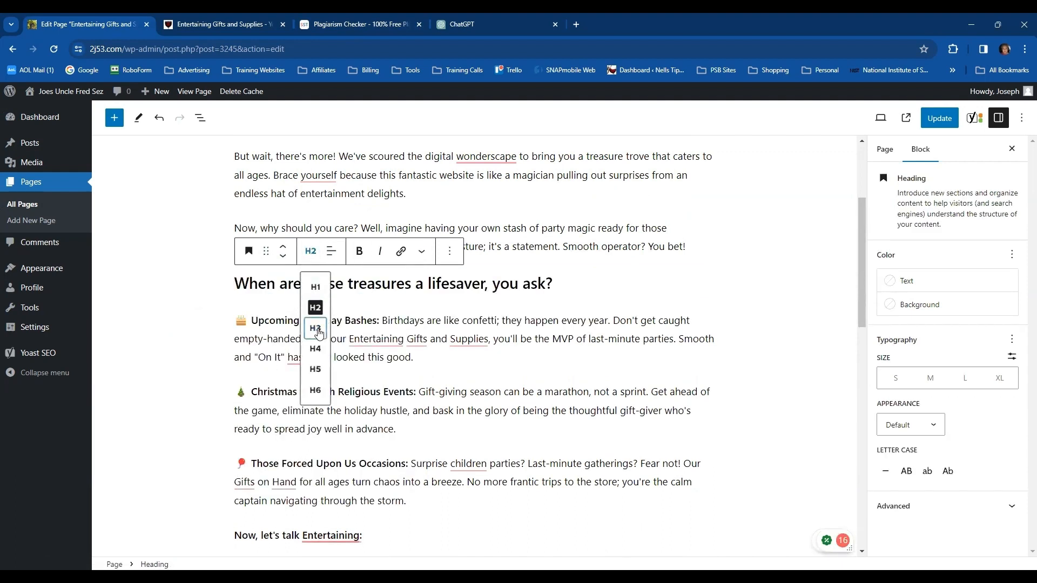
pyautogui.click(316, 326)
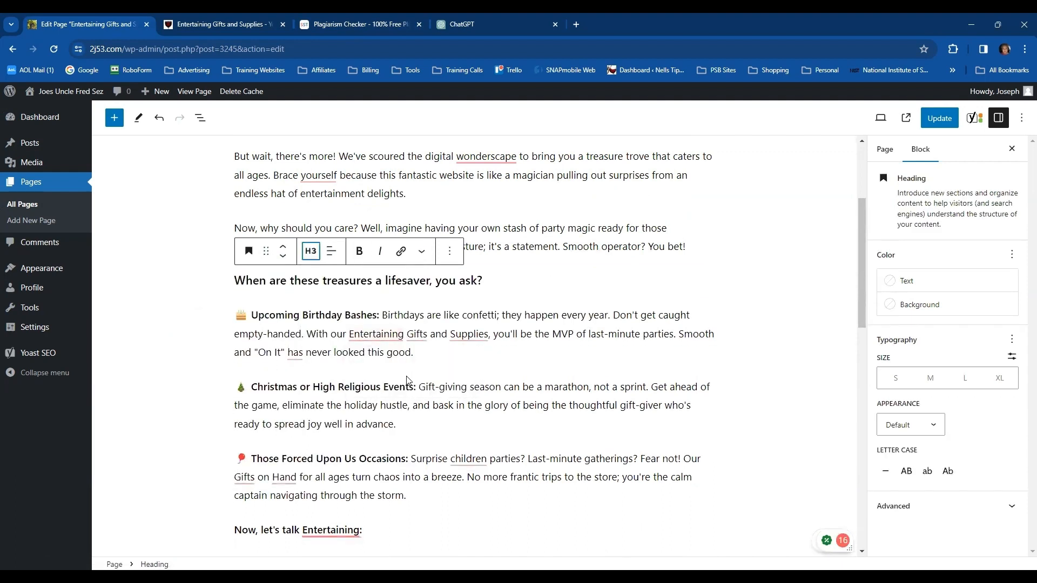
# Convert the bold line "Now, let's talk Entertaining:" into an H3 heading
pyautogui.scroll(-5, 406, 380)
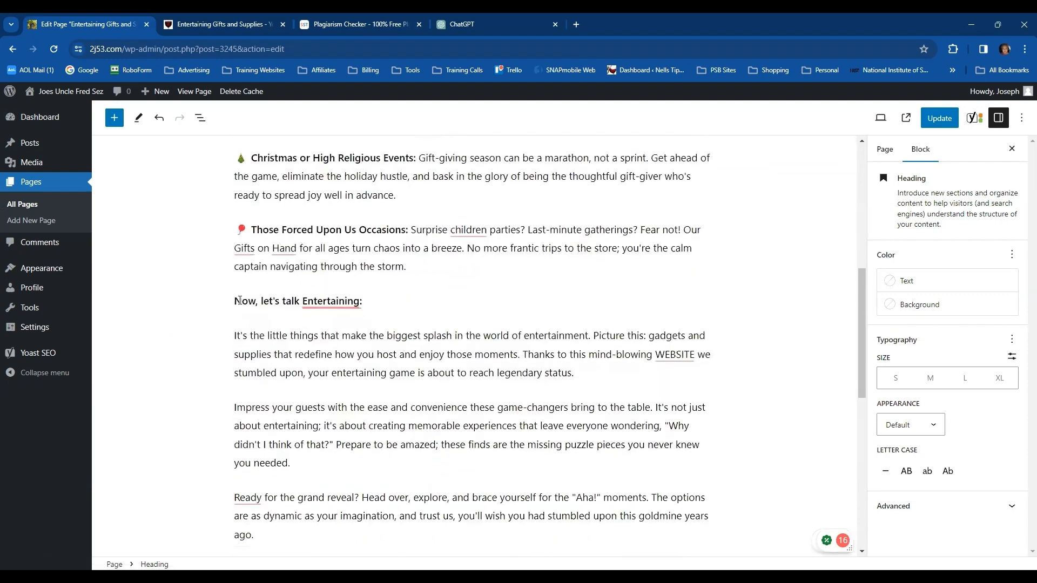
pyautogui.moveTo(236, 296); pyautogui.dragTo(362, 301)
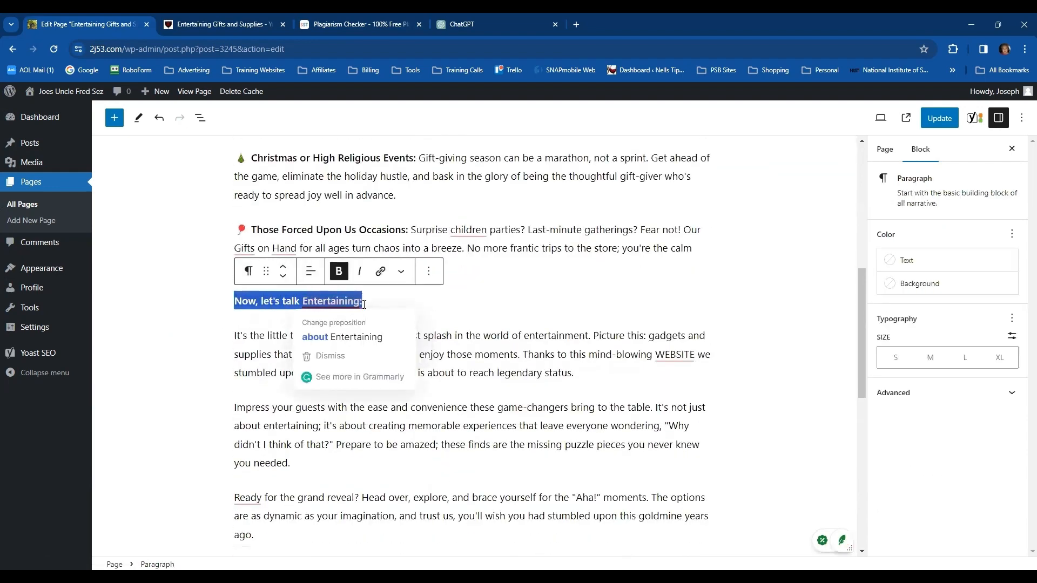
pyautogui.click(249, 271)
pyautogui.click(281, 326)
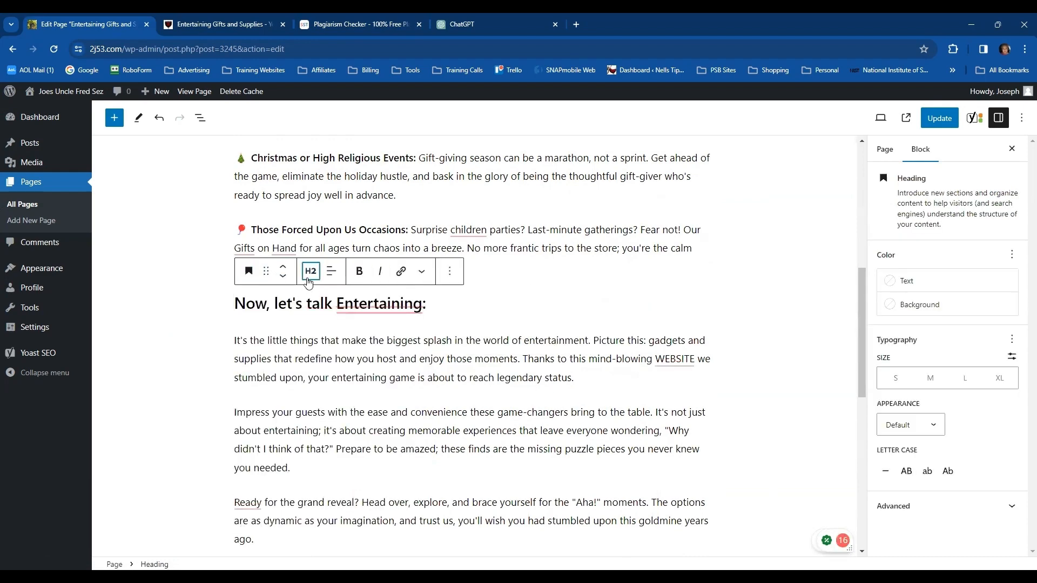
pyautogui.click(311, 271)
pyautogui.click(315, 347)
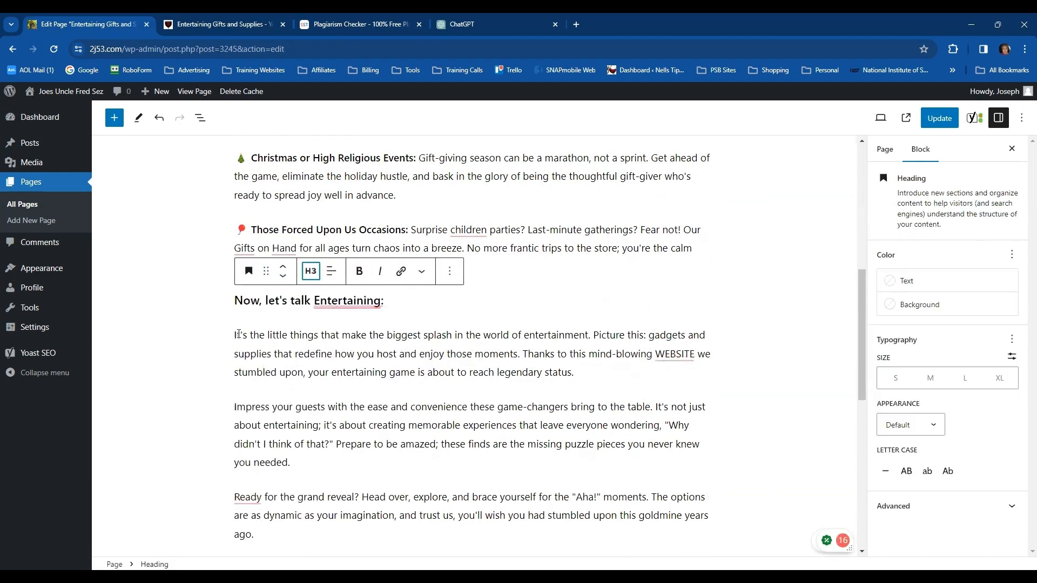
# Accept the Grammarly suggestion "about Entertaining" in the "Now, let's talk Entertaining:" heading
pyautogui.moveTo(340, 317)
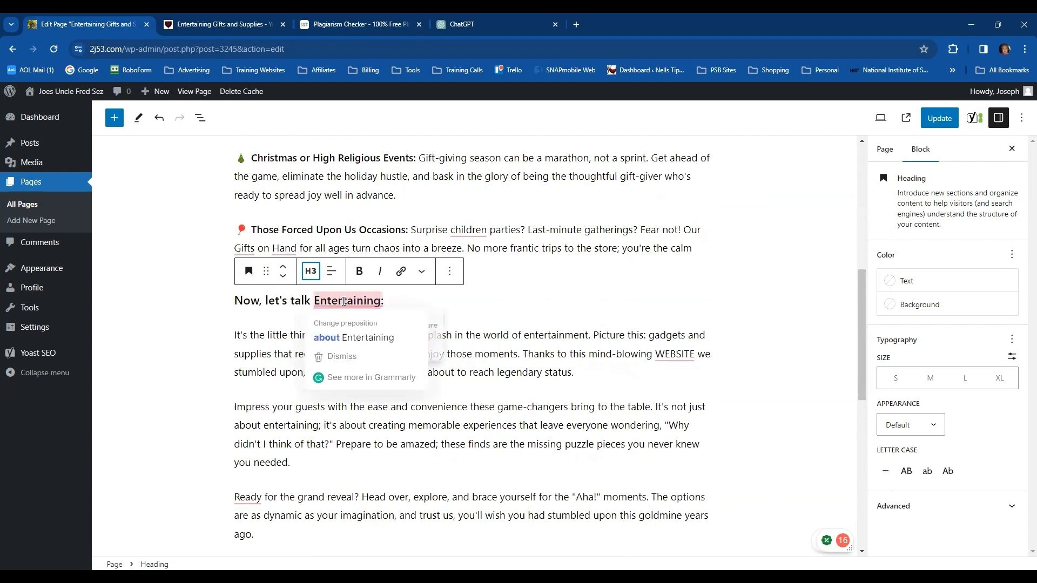
pyautogui.click(347, 338)
pyautogui.click(223, 333)
# Recheck the Yoast readability analysis and update the published page with the article edits
pyautogui.scroll(-5, 224, 333)
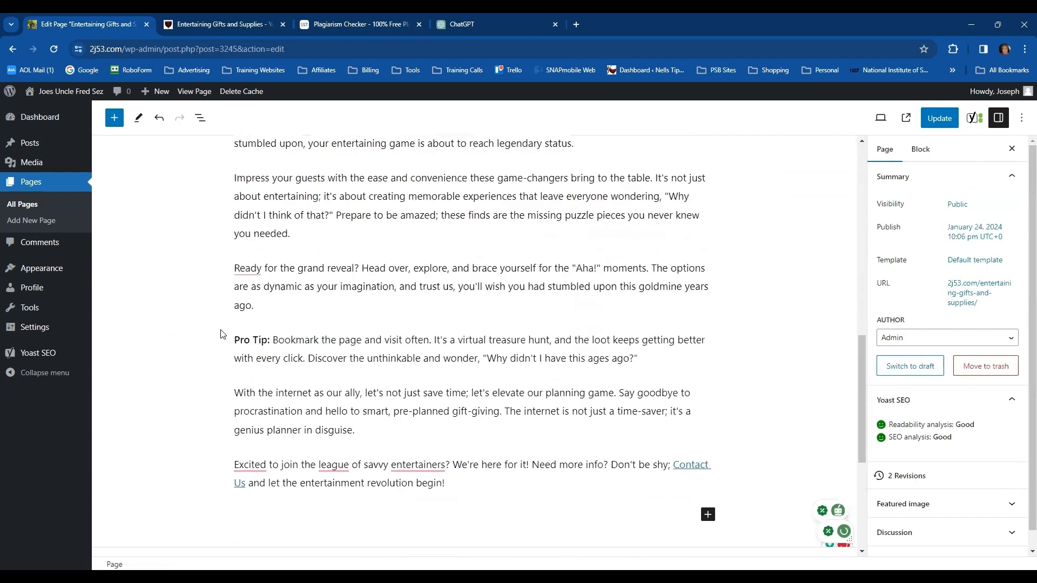
pyautogui.scroll(-6, 203, 323)
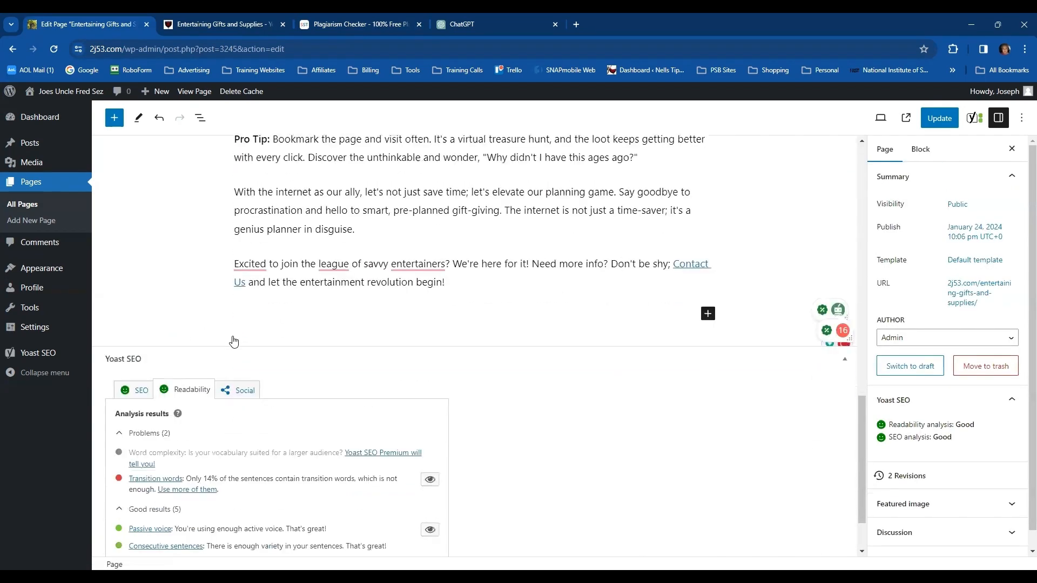
pyautogui.click(936, 119)
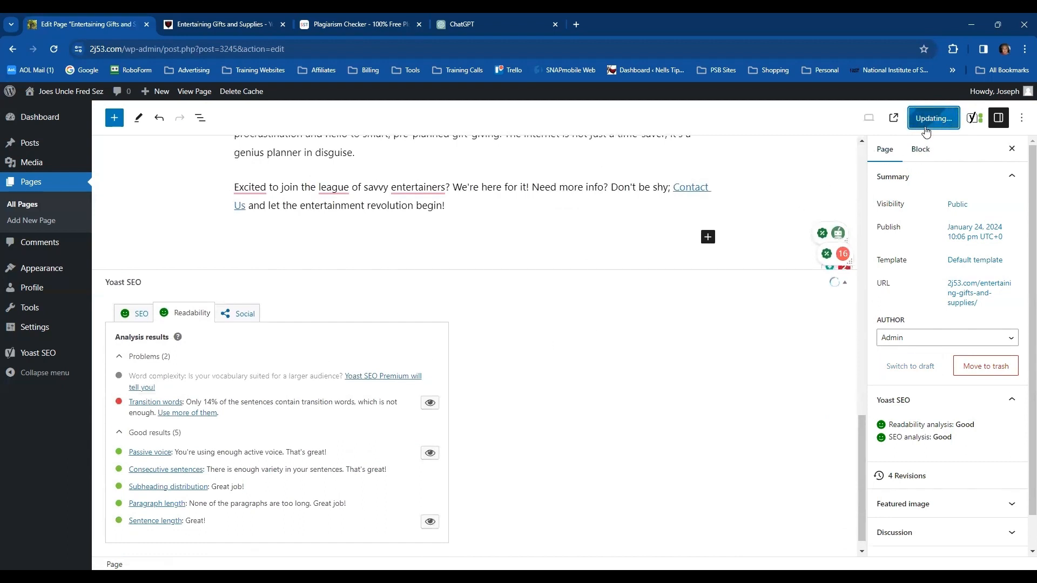
pyautogui.click(946, 124)
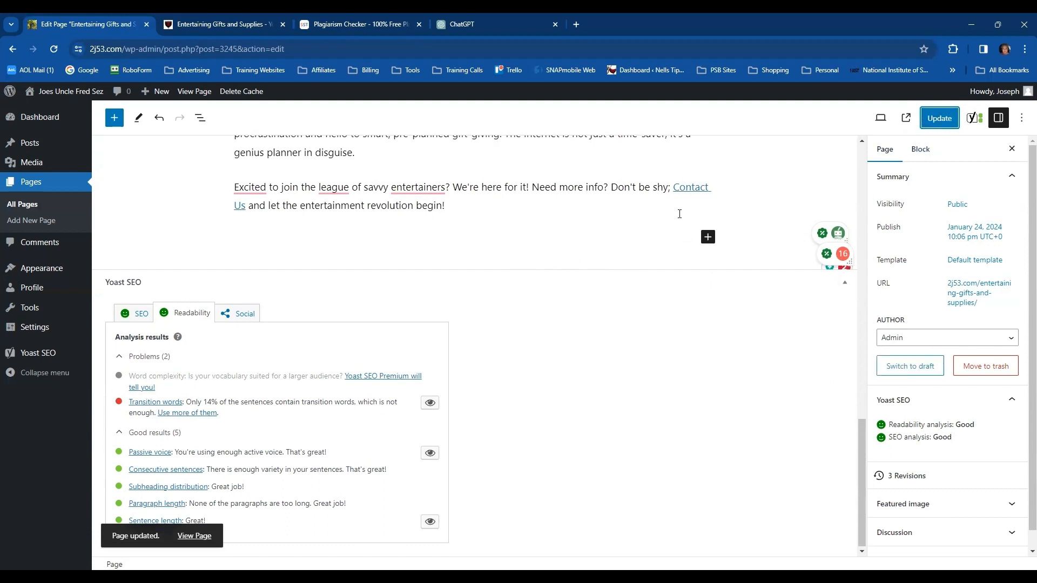
# Replace the URL of the "Contact Us" link in the closing paragraph with the site's Contact Us page (/contact-us)
pyautogui.click(694, 188)
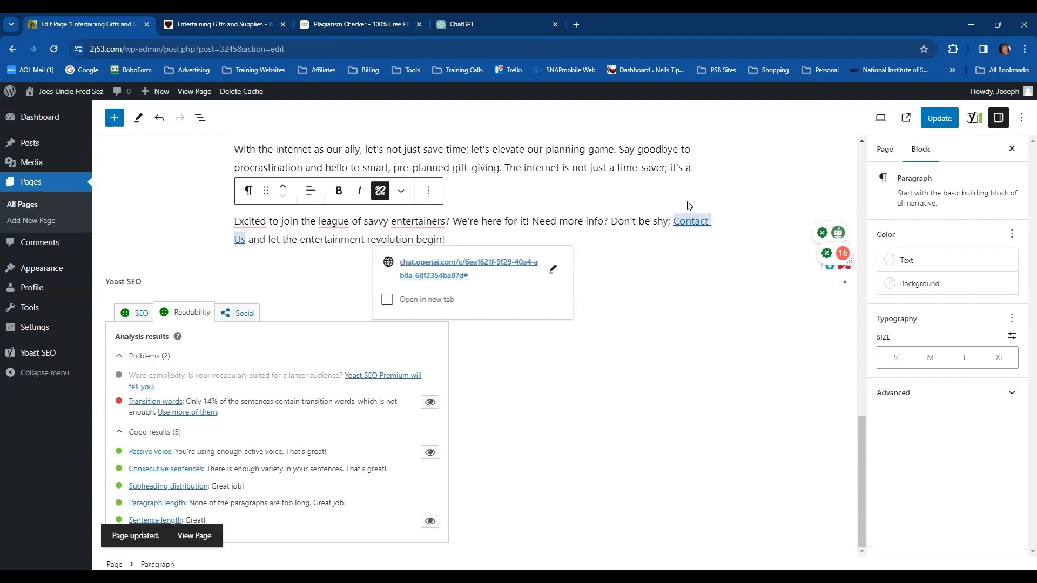
pyautogui.click(552, 268)
pyautogui.moveTo(406, 269); pyautogui.dragTo(505, 271)
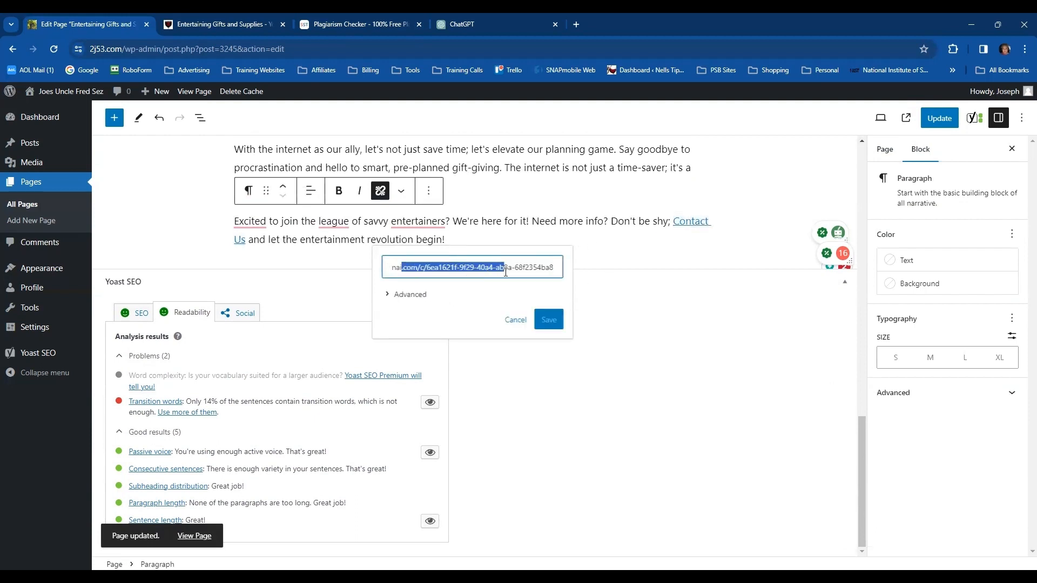
pyautogui.hotkey('ctrl', 'a')
pyautogui.press('BackSpace')
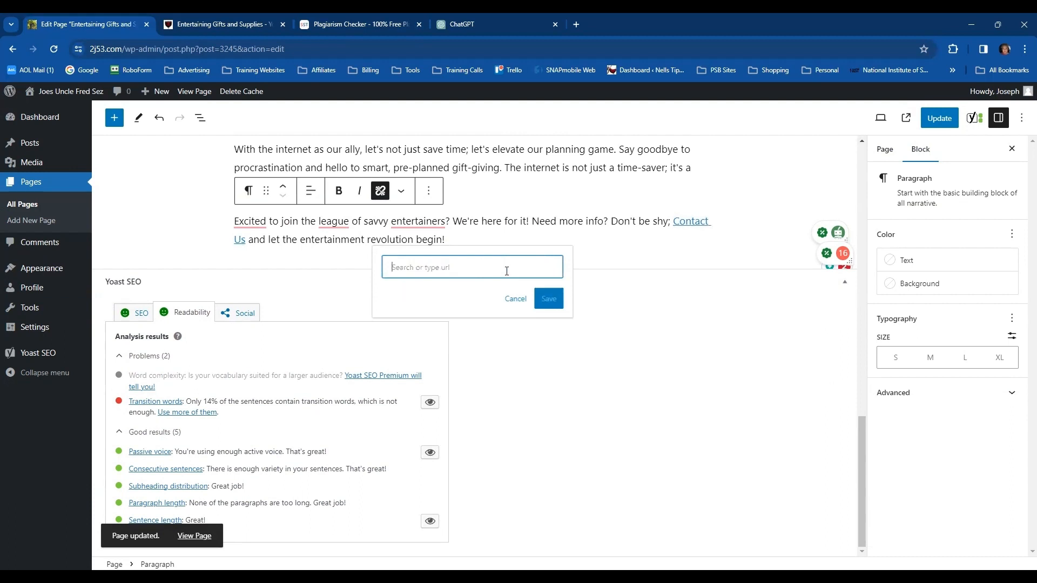
pyautogui.write('Co')
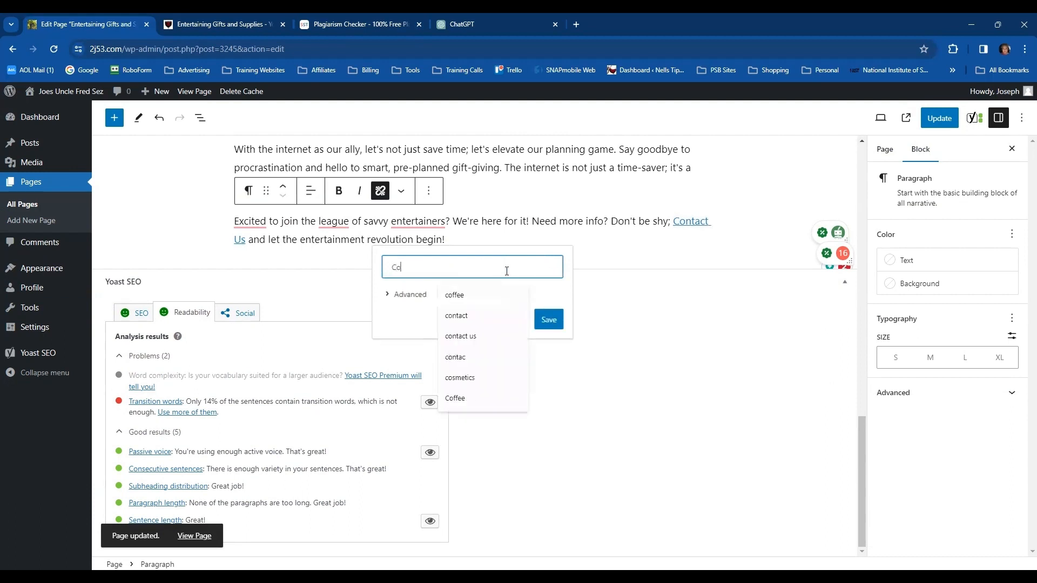
pyautogui.write('ntact')
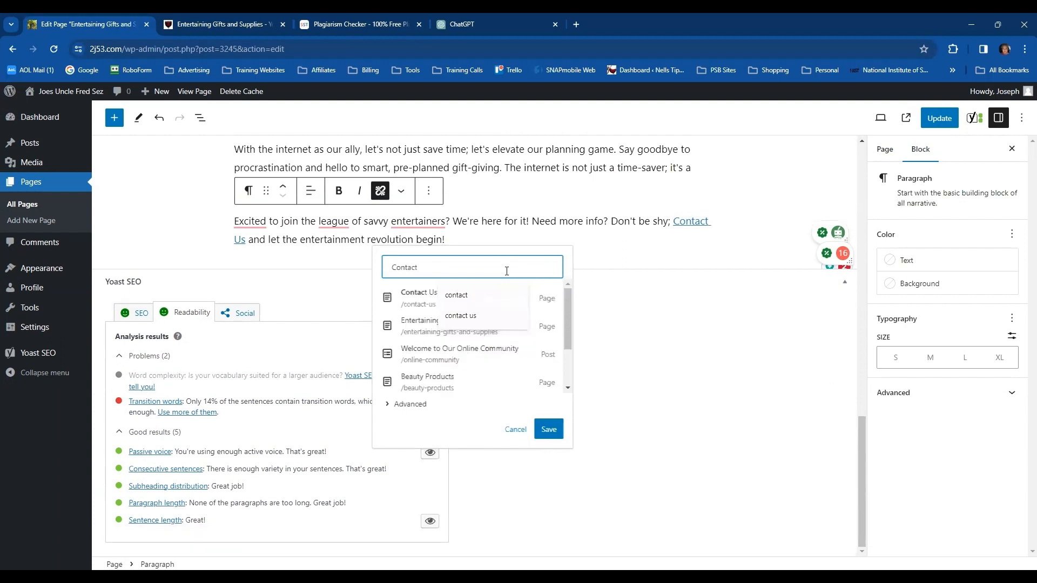
pyautogui.click(422, 300)
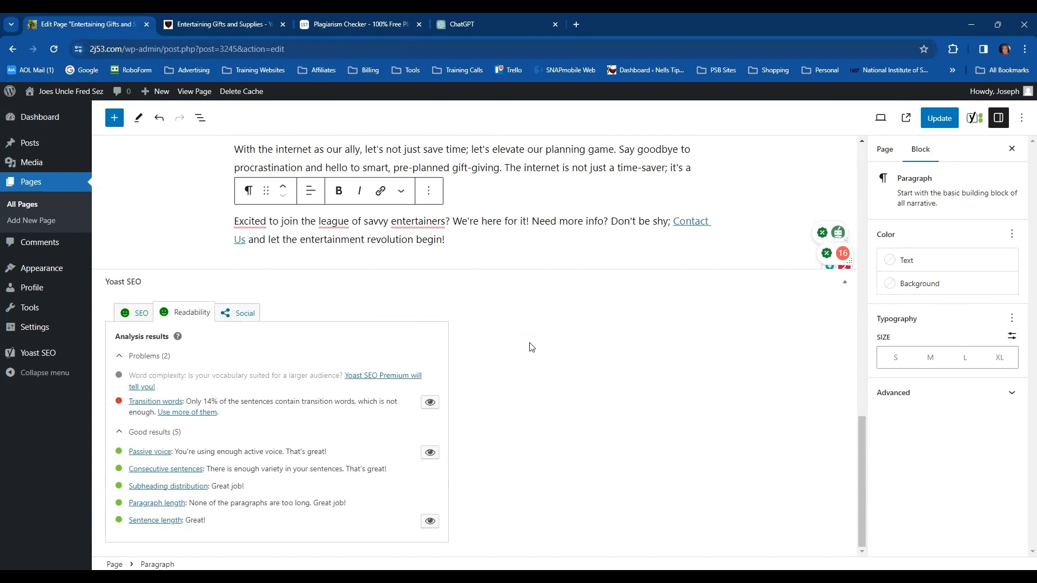
pyautogui.click(716, 236)
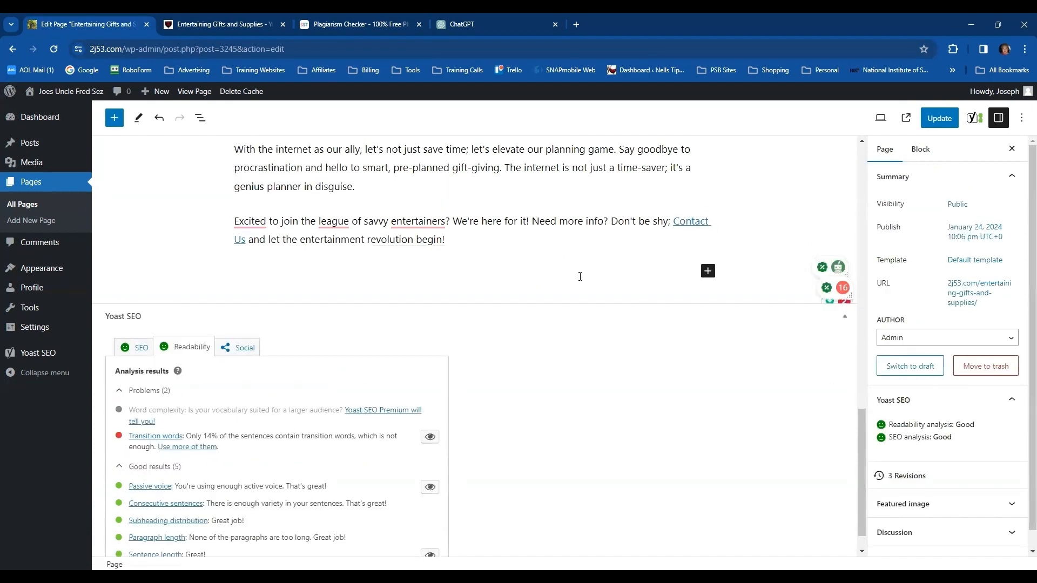
# Proofread the article from the closing paragraph up to the introduction, checking the flagged word "wonderscape"
pyautogui.scroll(2, 547, 265)
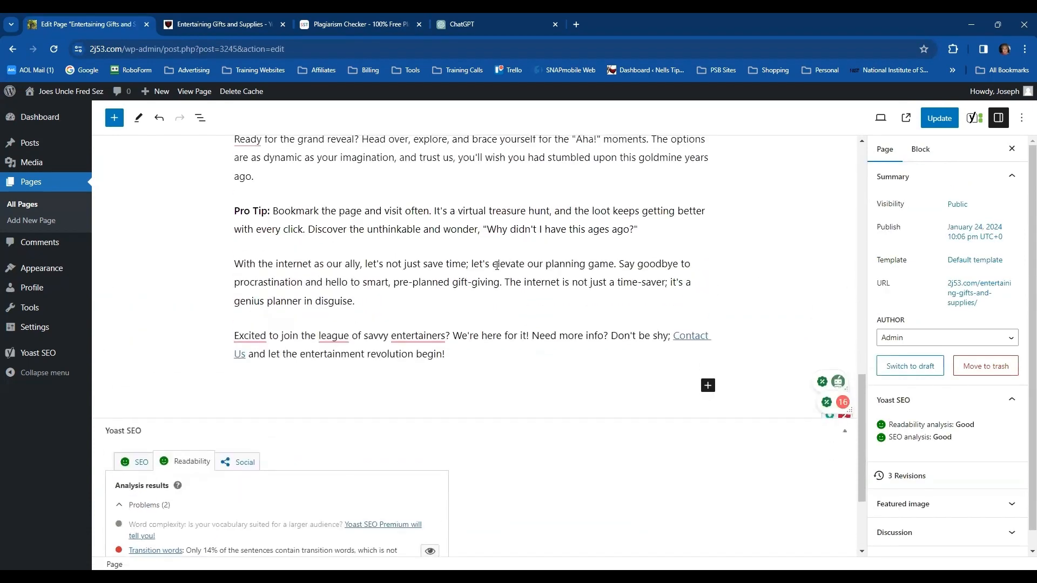
pyautogui.scroll(6, 503, 261)
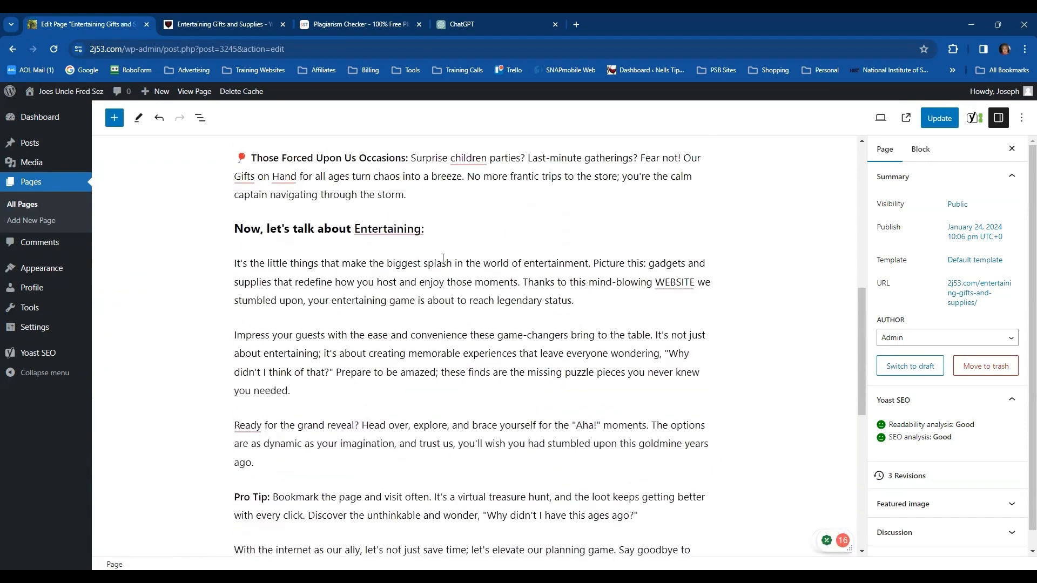
pyautogui.scroll(3, 442, 259)
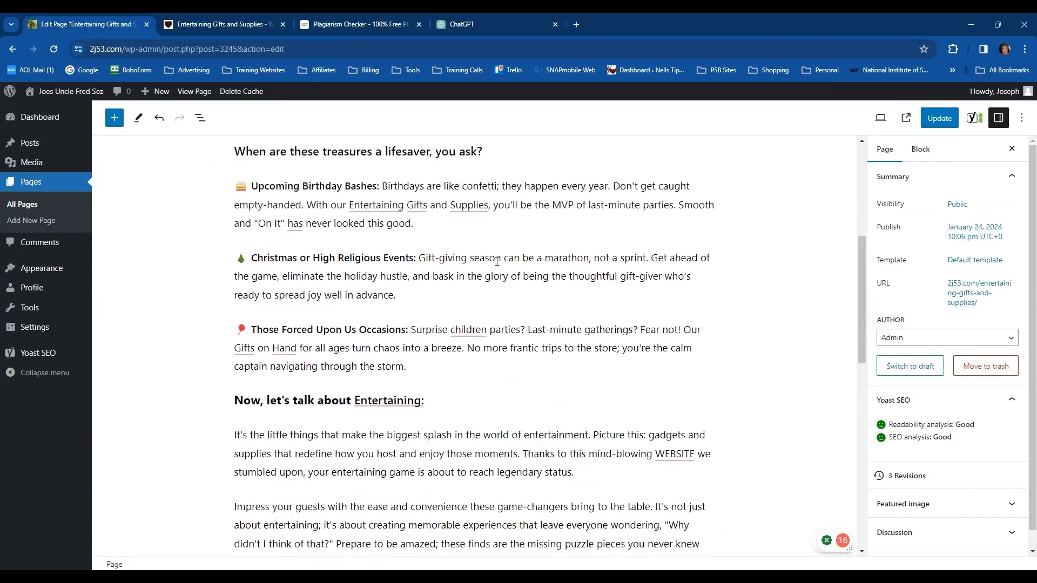
pyautogui.scroll(1, 554, 257)
pyautogui.scroll(3, 545, 259)
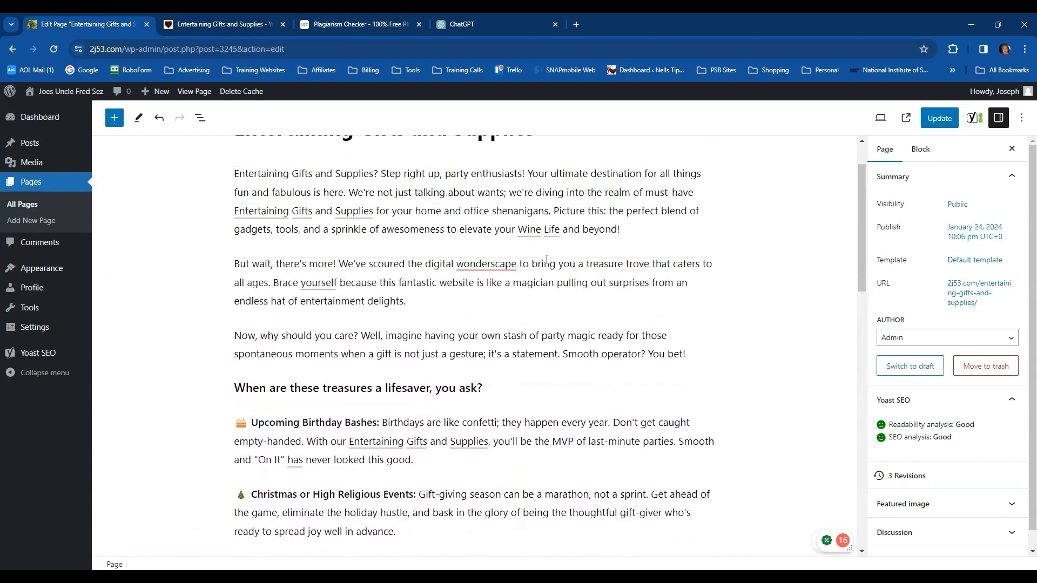
pyautogui.scroll(-1, 483, 261)
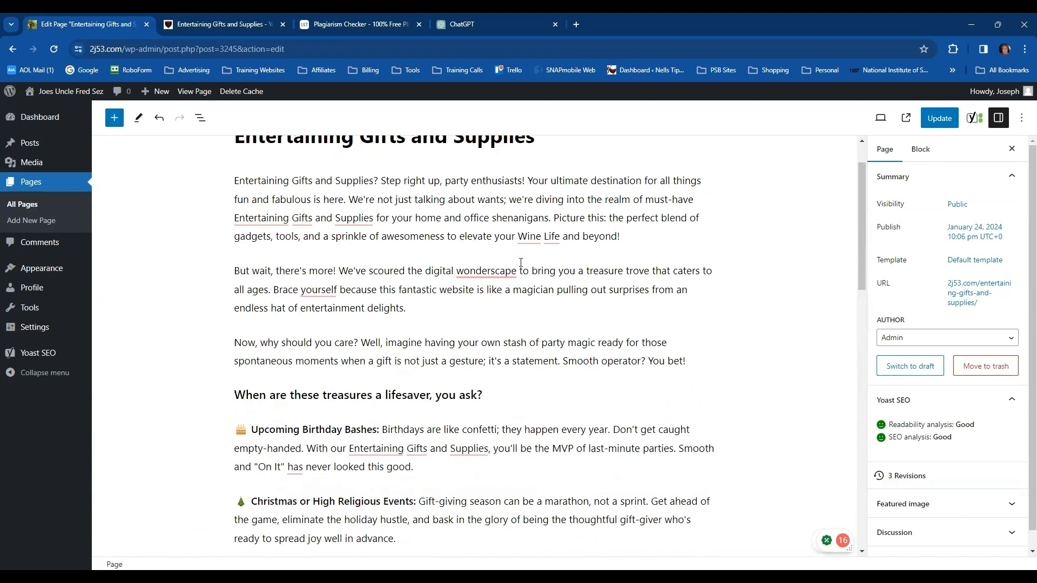
pyautogui.rightClick(489, 272)
pyautogui.click(726, 305)
pyautogui.scroll(-3, 733, 306)
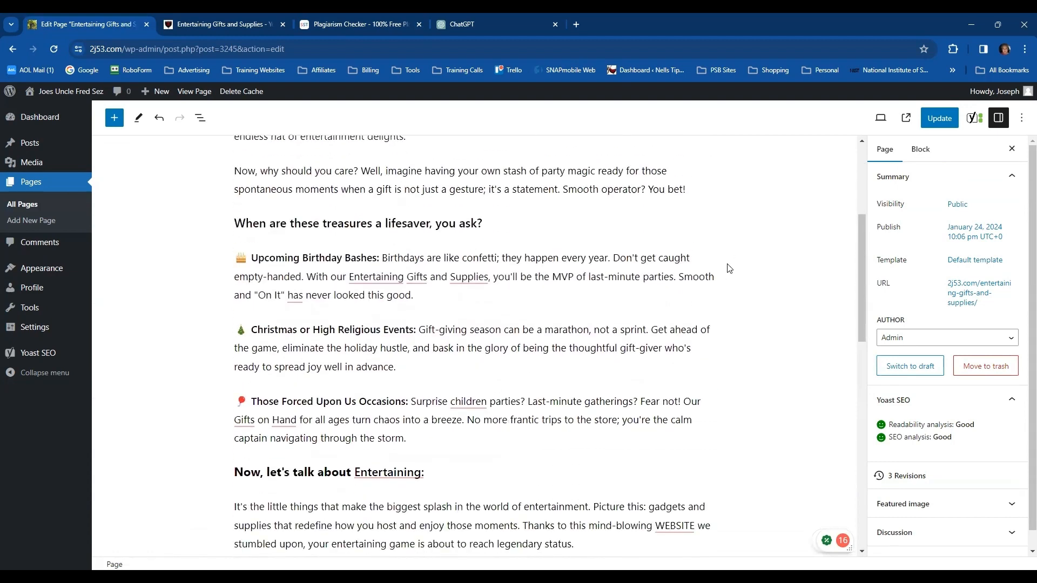
pyautogui.scroll(2, 687, 316)
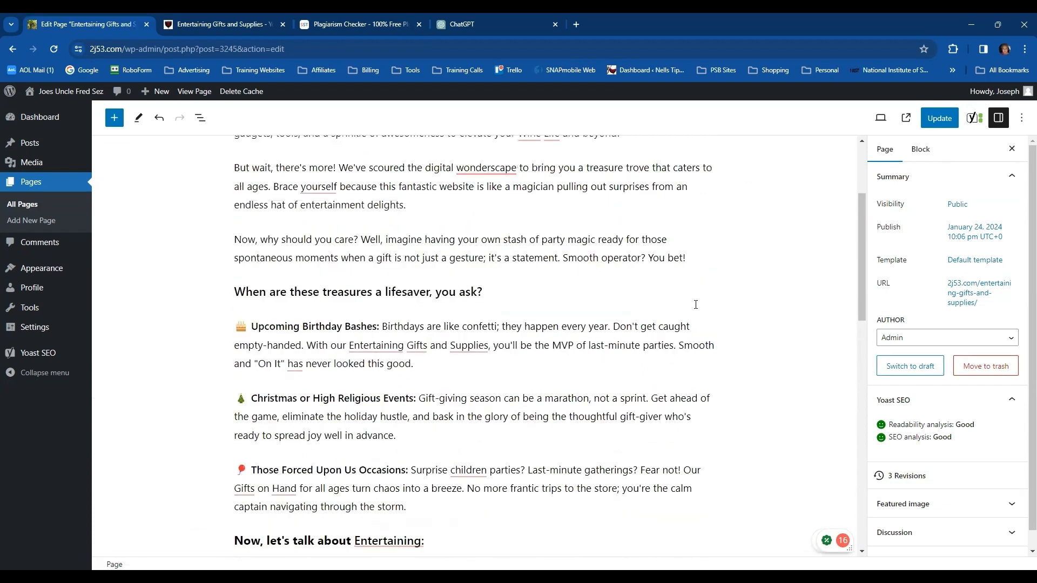
pyautogui.scroll(1, 698, 296)
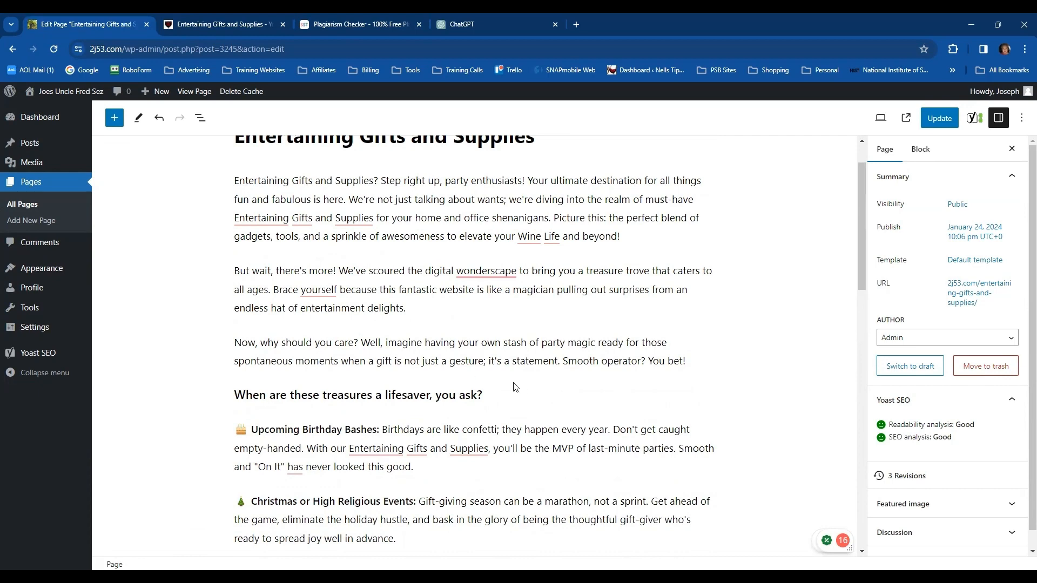
pyautogui.scroll(-1, 595, 377)
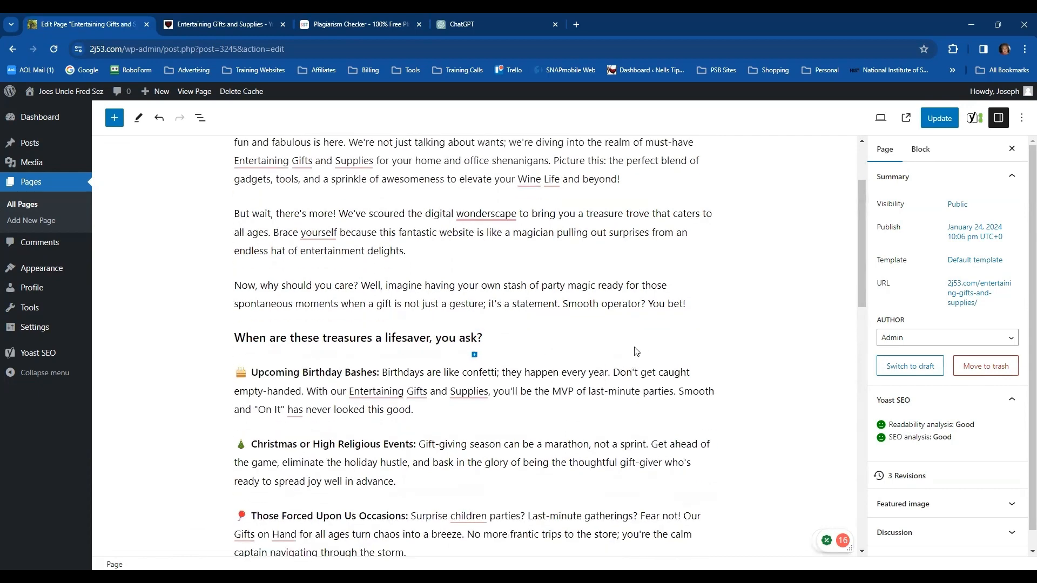
pyautogui.scroll(1, 710, 344)
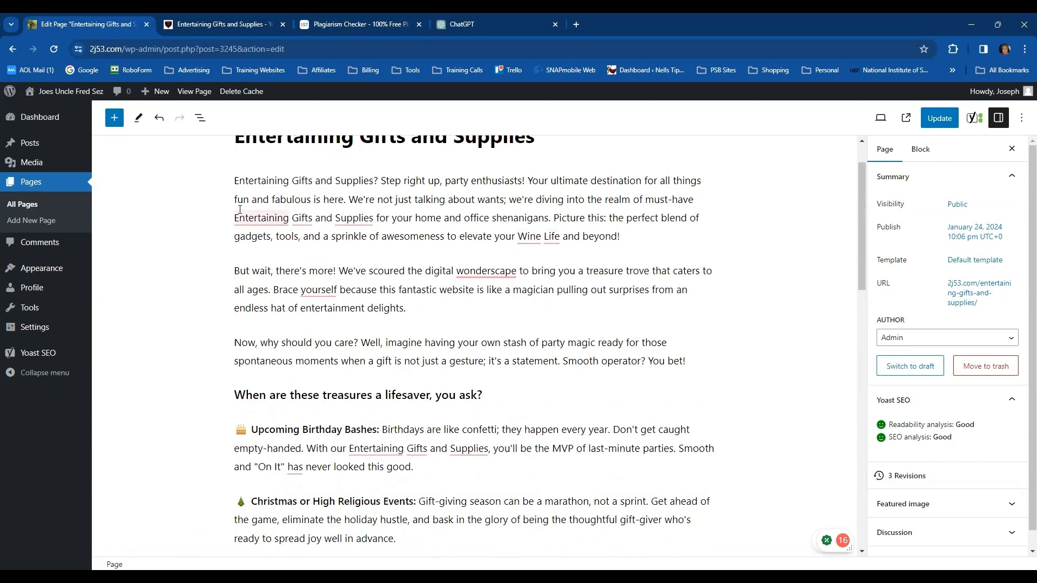
pyautogui.moveTo(236, 200); pyautogui.dragTo(343, 200)
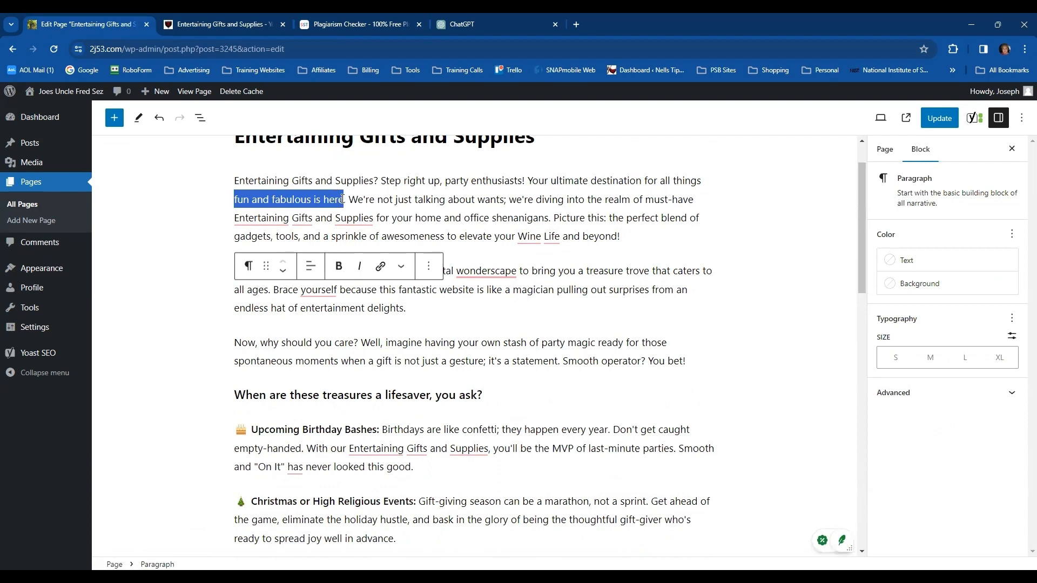
pyautogui.click(380, 267)
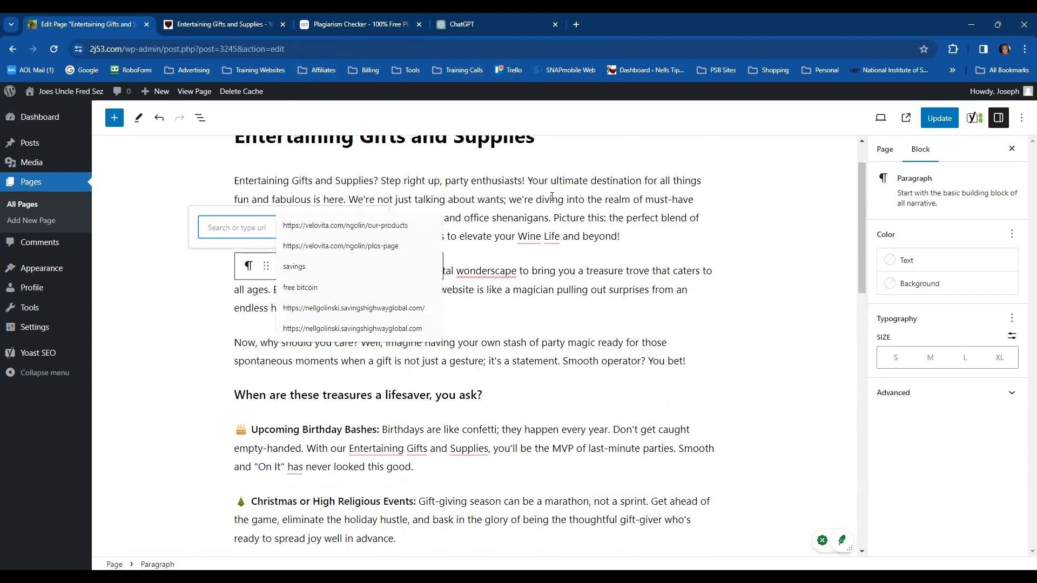
pyautogui.click(731, 295)
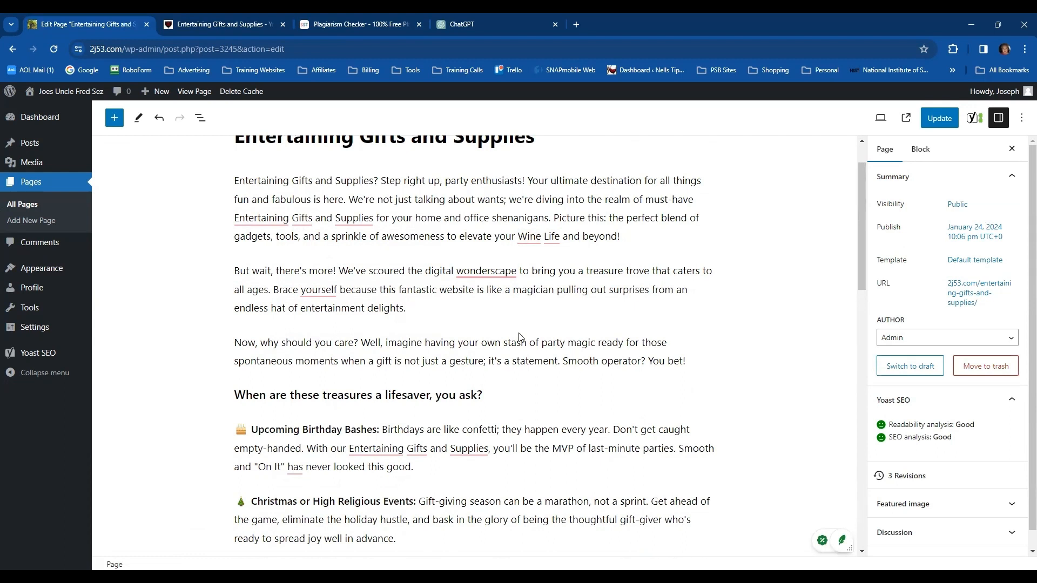
pyautogui.click(712, 350)
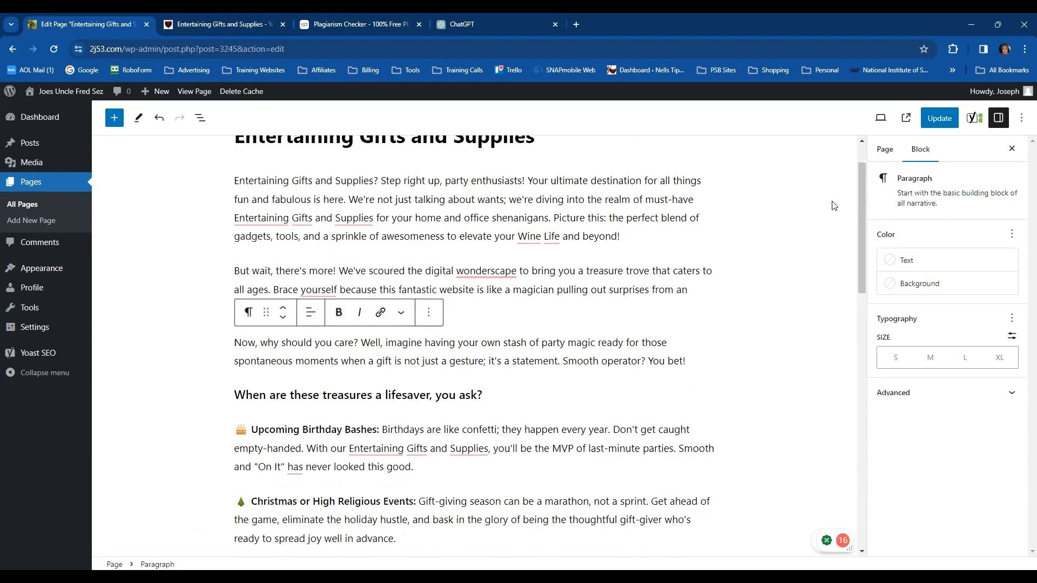
pyautogui.click(740, 303)
# Switch the page to the code editor and select all of the article's code
pyautogui.scroll(1, 745, 289)
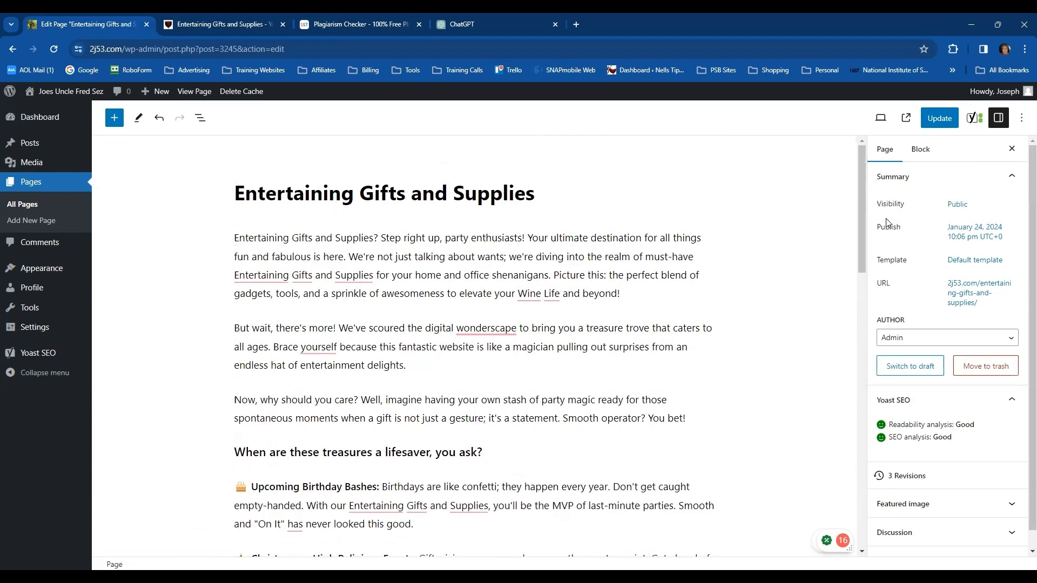
pyautogui.click(1022, 120)
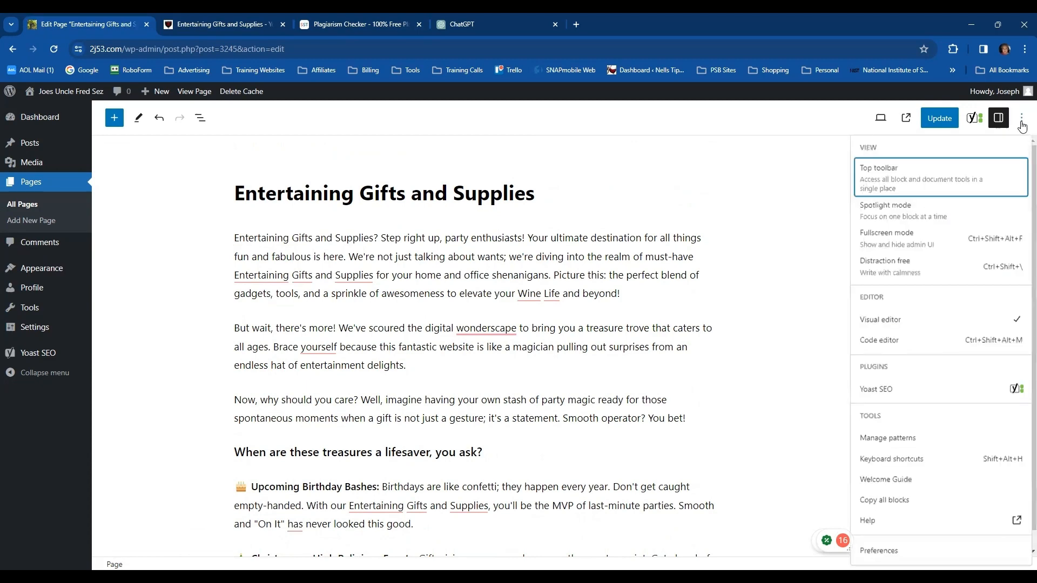
pyautogui.click(880, 342)
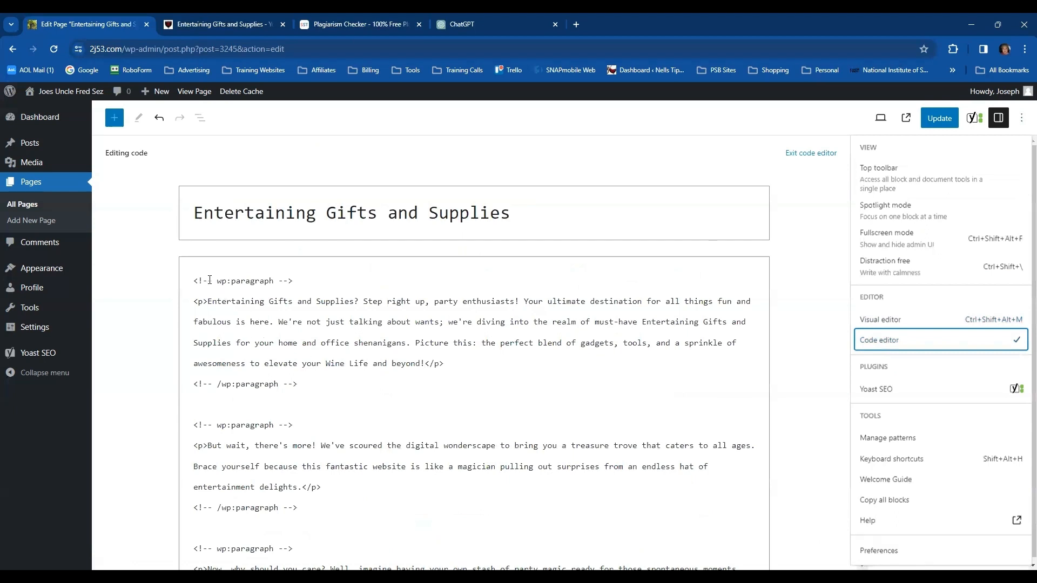
pyautogui.click(200, 283)
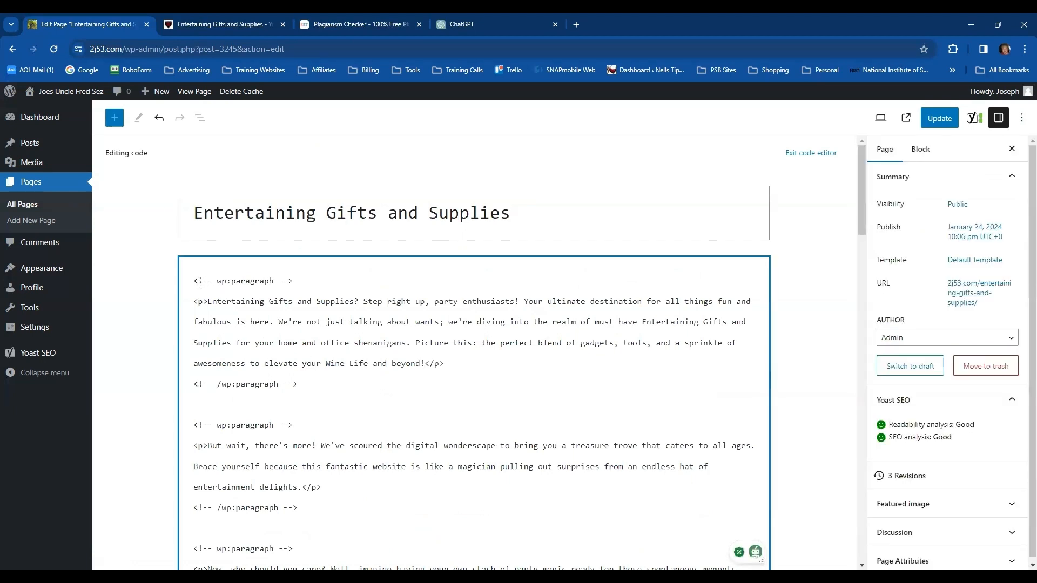
pyautogui.hotkey('ctrl', 'a')
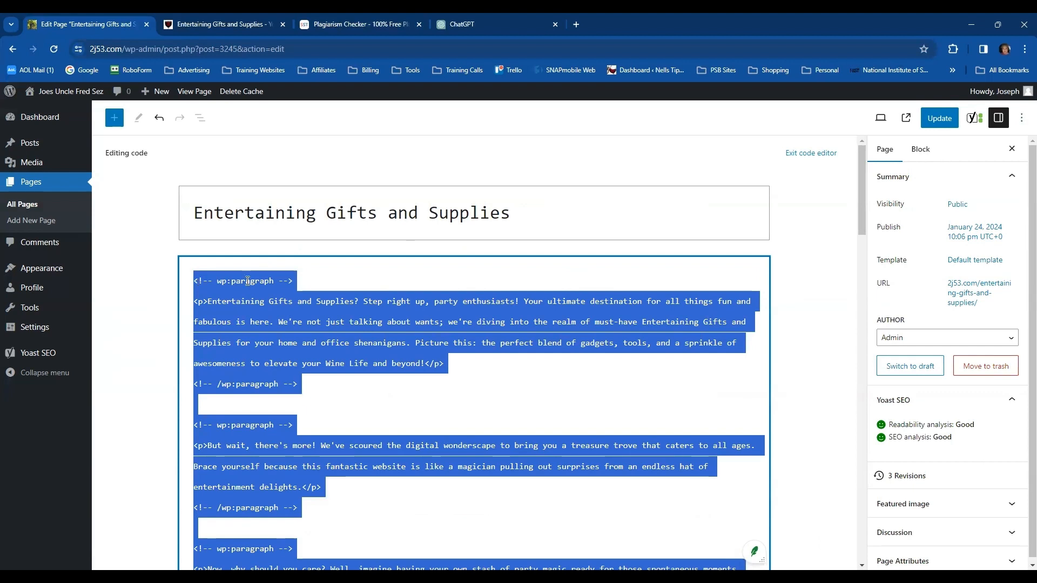
# Open Google Drive in a new browser tab and show the starred items
pyautogui.click(576, 24)
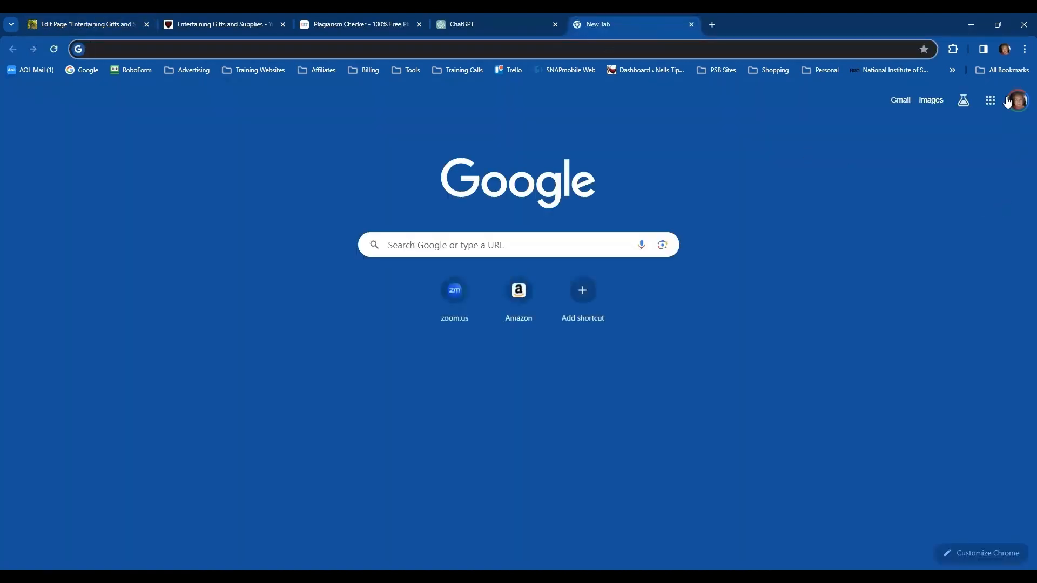
pyautogui.click(989, 101)
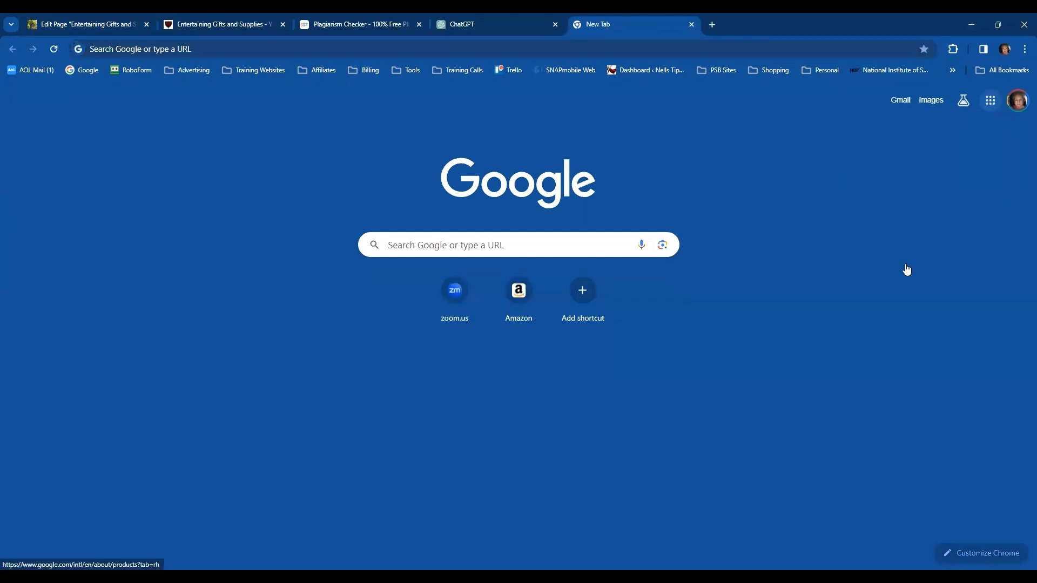
pyautogui.click(873, 278)
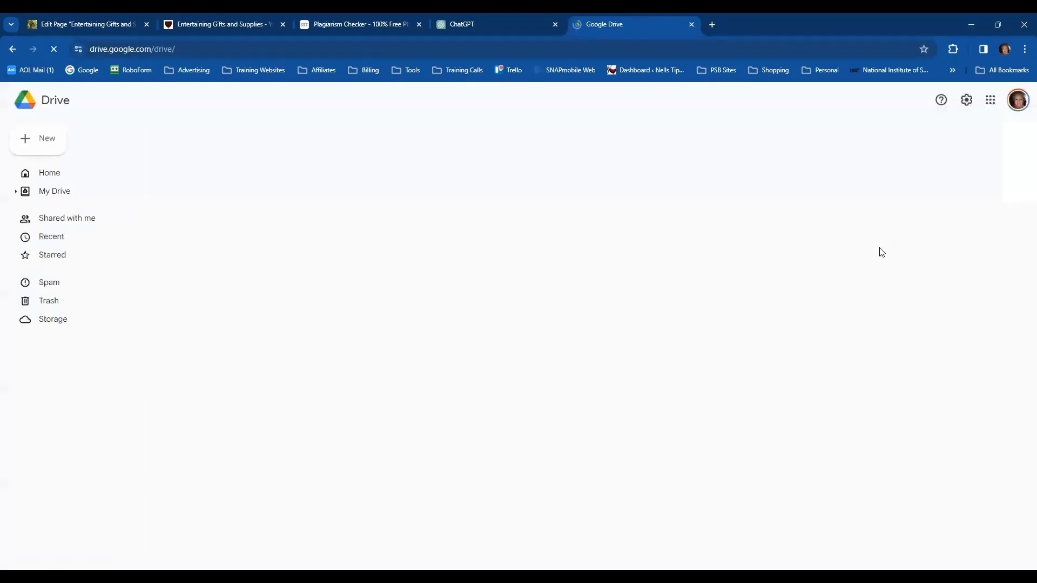
pyautogui.click(64, 277)
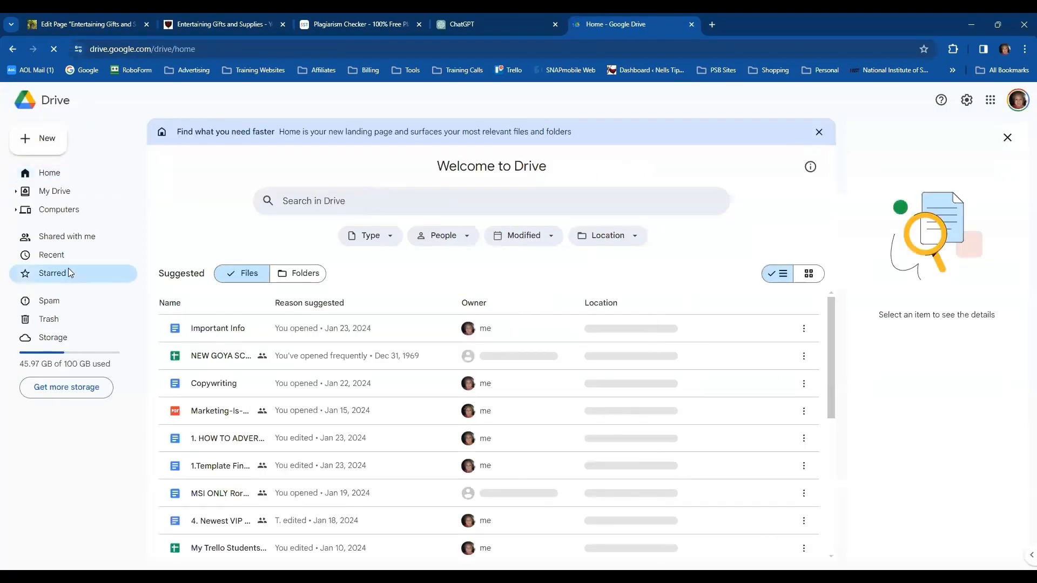
# Search Drive for "backup", open the "Back UP 4m07.com" folder and look through its subfolders
pyautogui.click(244, 102)
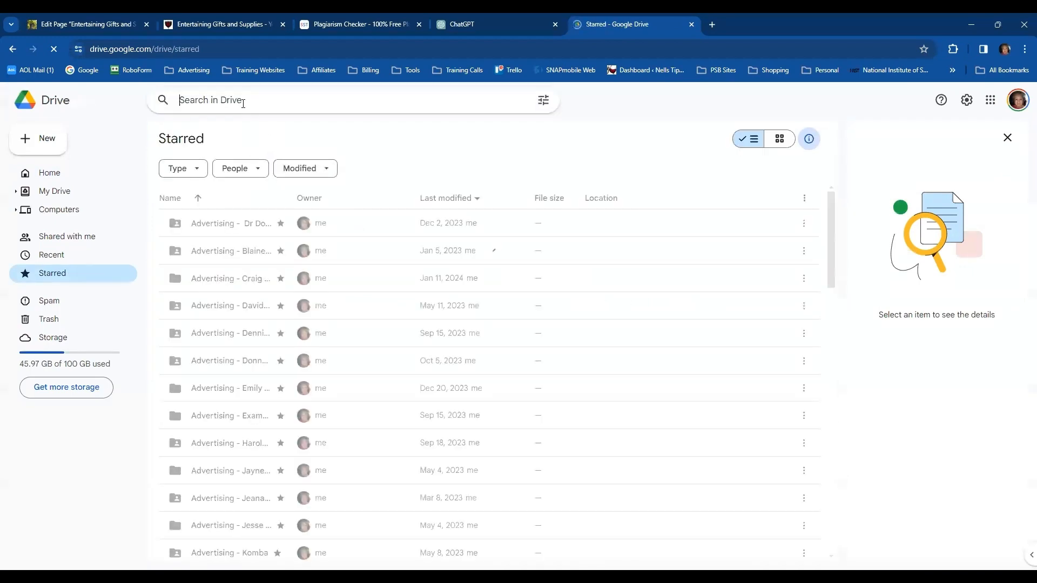
pyautogui.write('bac')
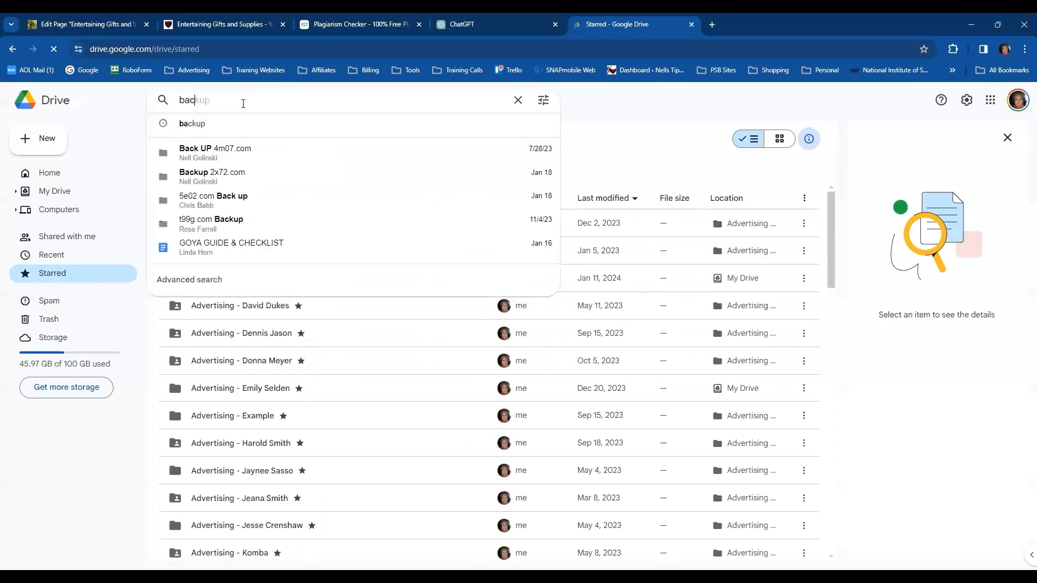
pyautogui.write('kup')
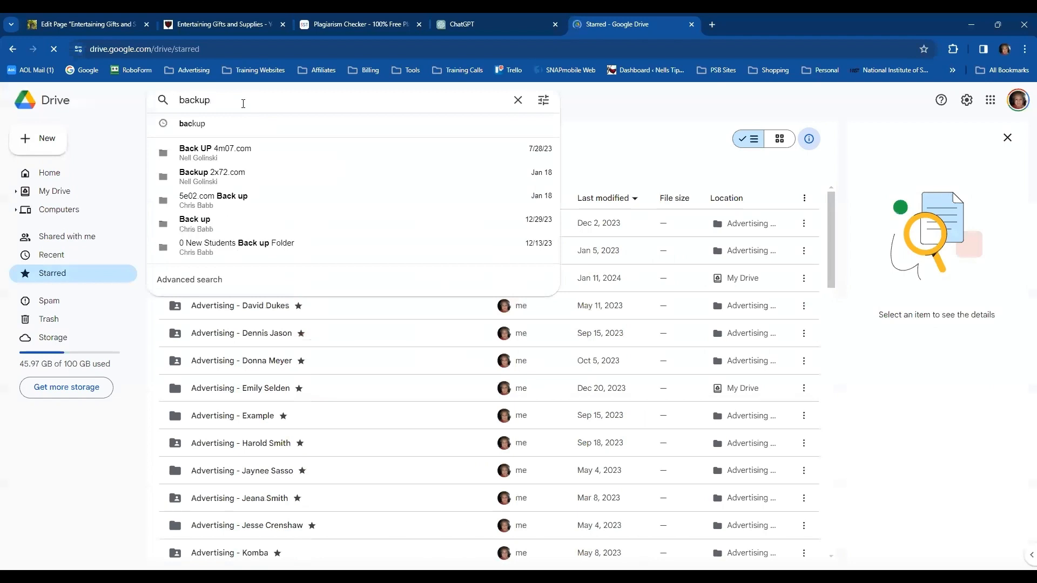
pyautogui.click(210, 153)
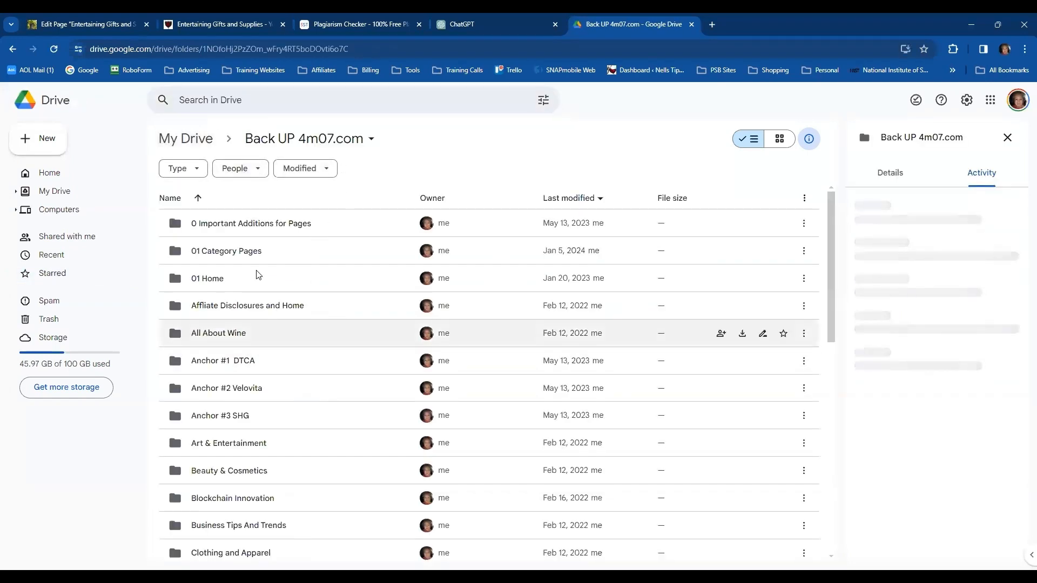
pyautogui.scroll(-1, 318, 376)
pyautogui.scroll(-1, 318, 376)
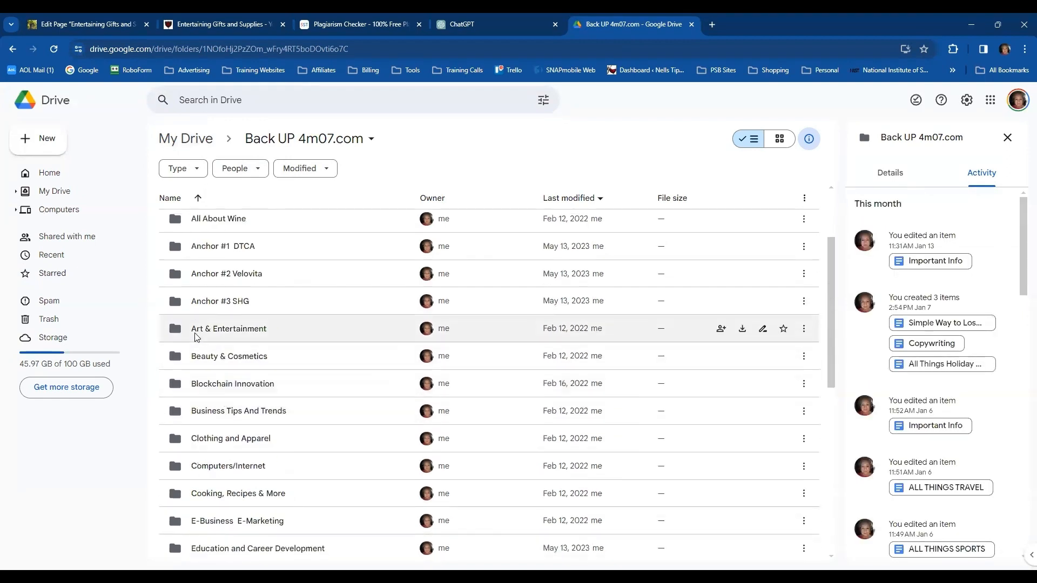
# Open the "Art & Entertainment" backup folder and create a blank Google Docs document in it
pyautogui.click(249, 327)
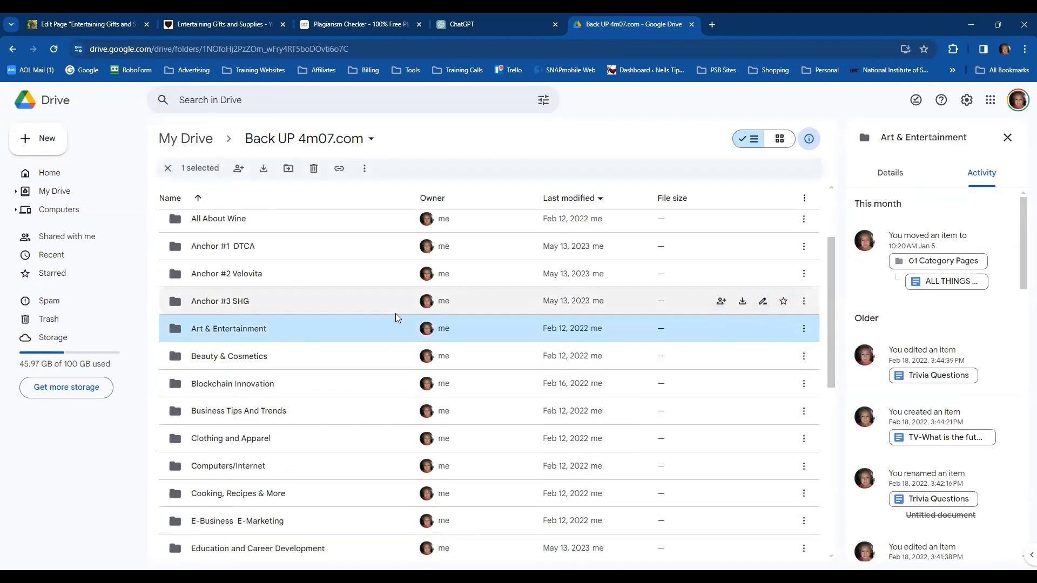
pyautogui.doubleClick(231, 328)
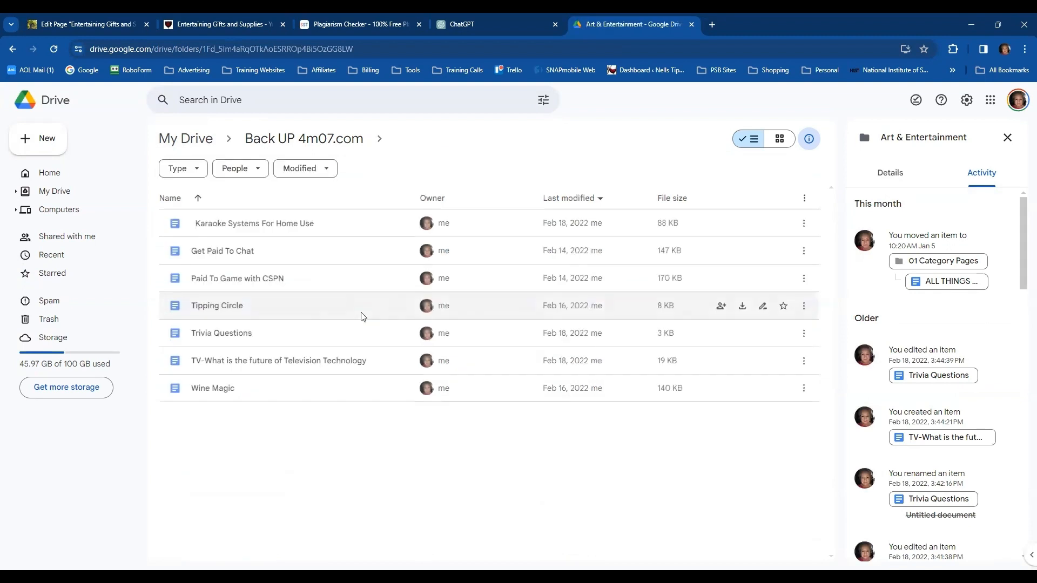
pyautogui.click(44, 138)
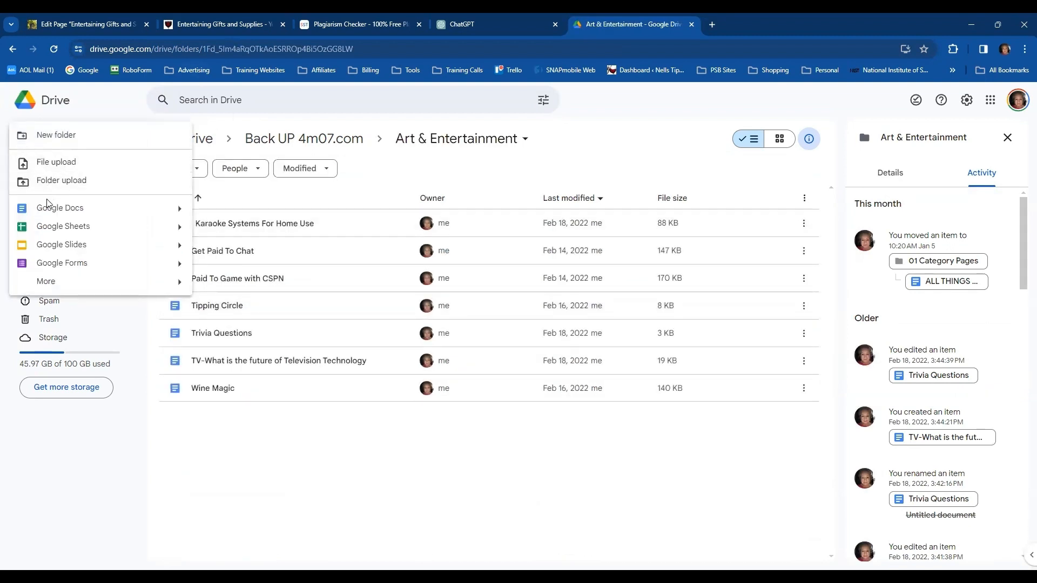
pyautogui.moveTo(182, 212)
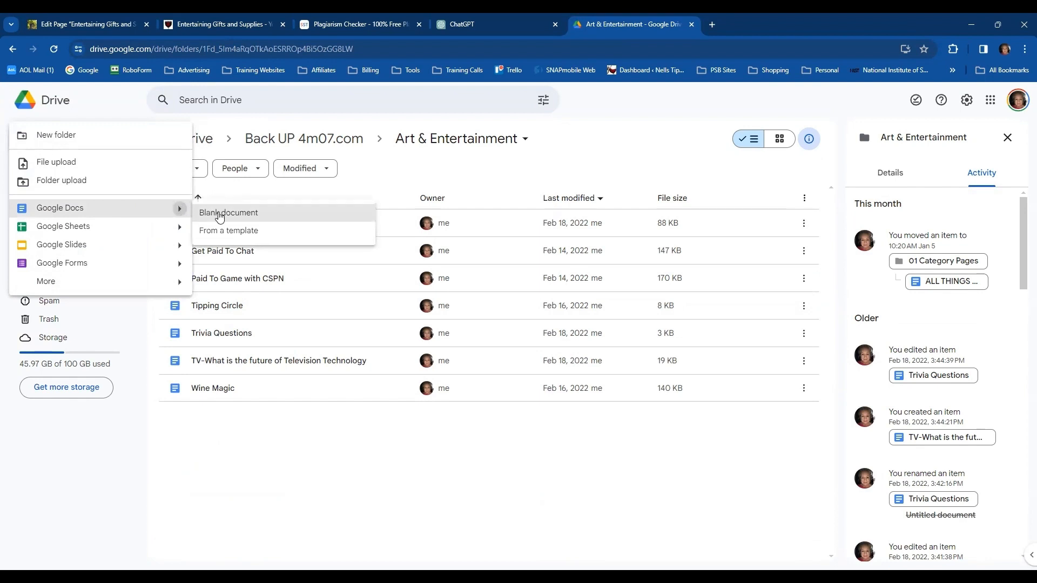
pyautogui.click(248, 213)
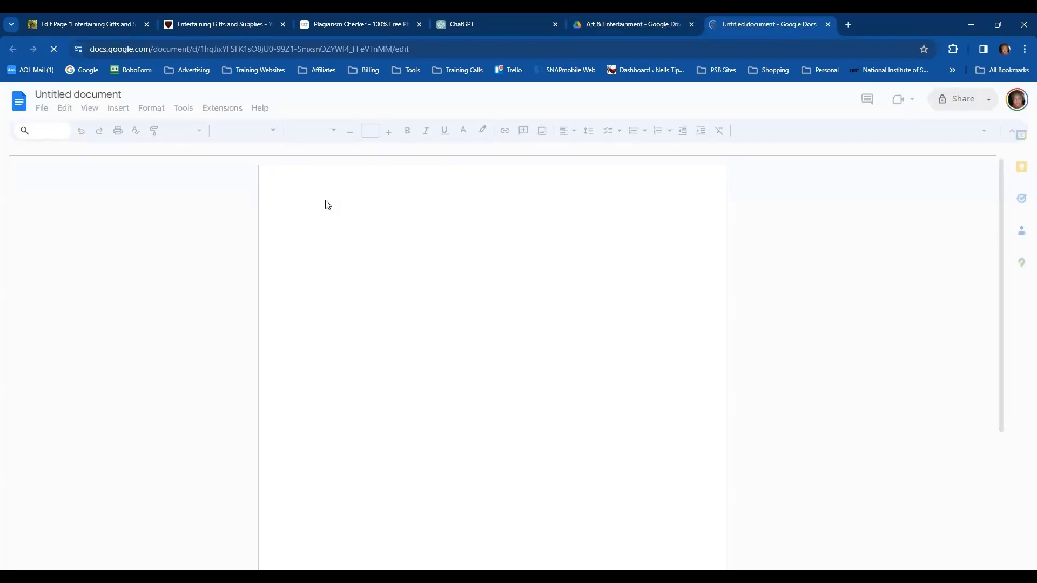
# Enter the labels Title:, Keyword:, Slug:, Meta: and Body: on separate lines and paste the article's code below Body
pyautogui.write('T')
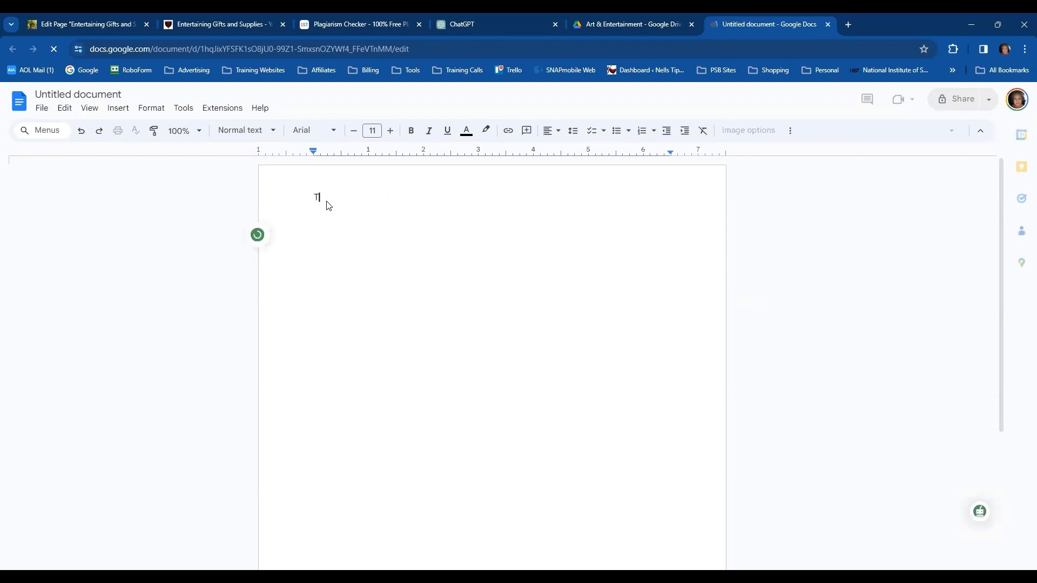
pyautogui.write('itle:')
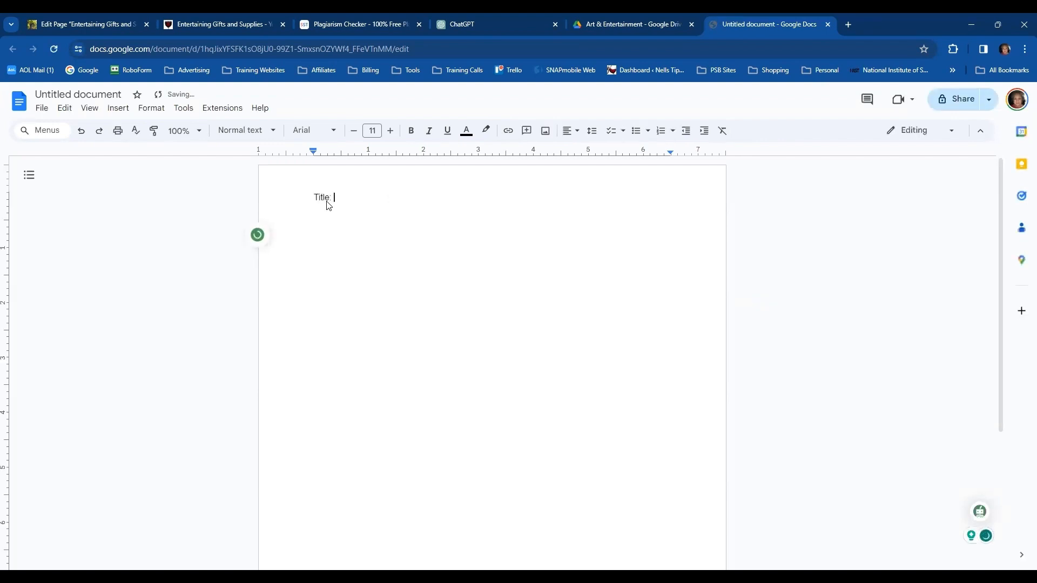
pyautogui.press('Return')
pyautogui.write('Keyw')
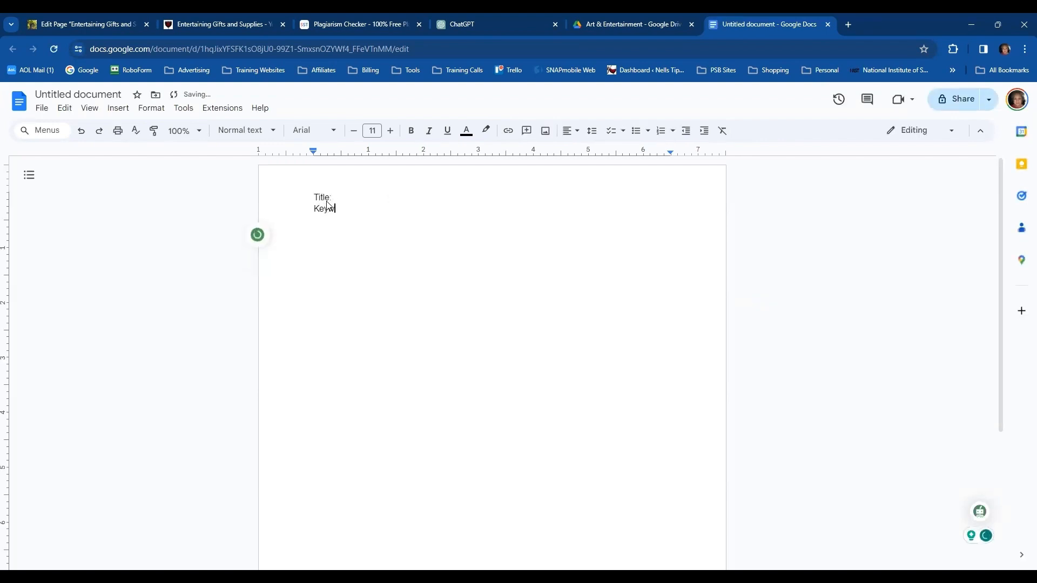
pyautogui.write('ord:')
pyautogui.press('Return')
pyautogui.write('Slug:')
pyautogui.press('Return')
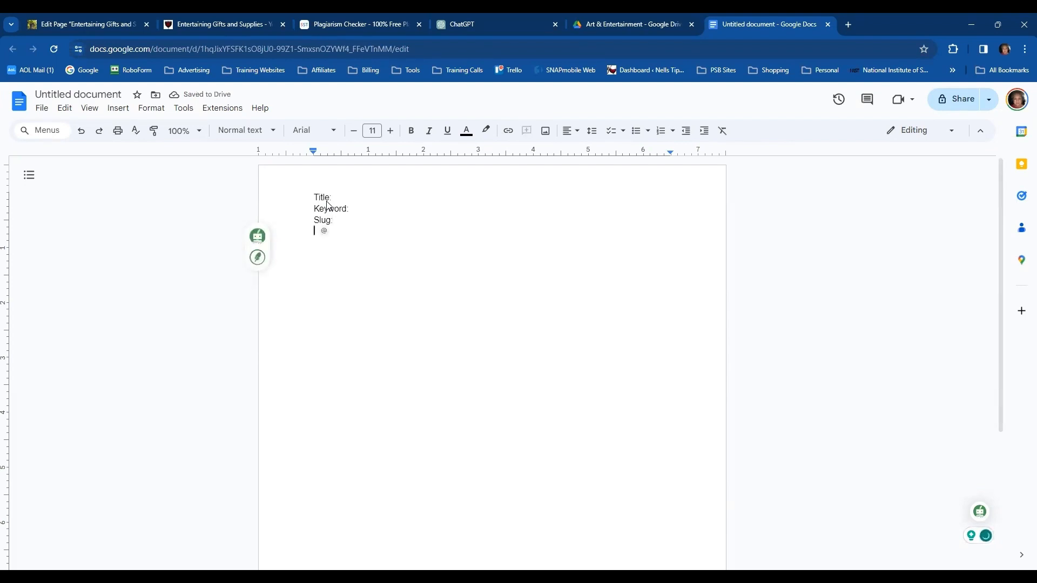
pyautogui.write('Meta:')
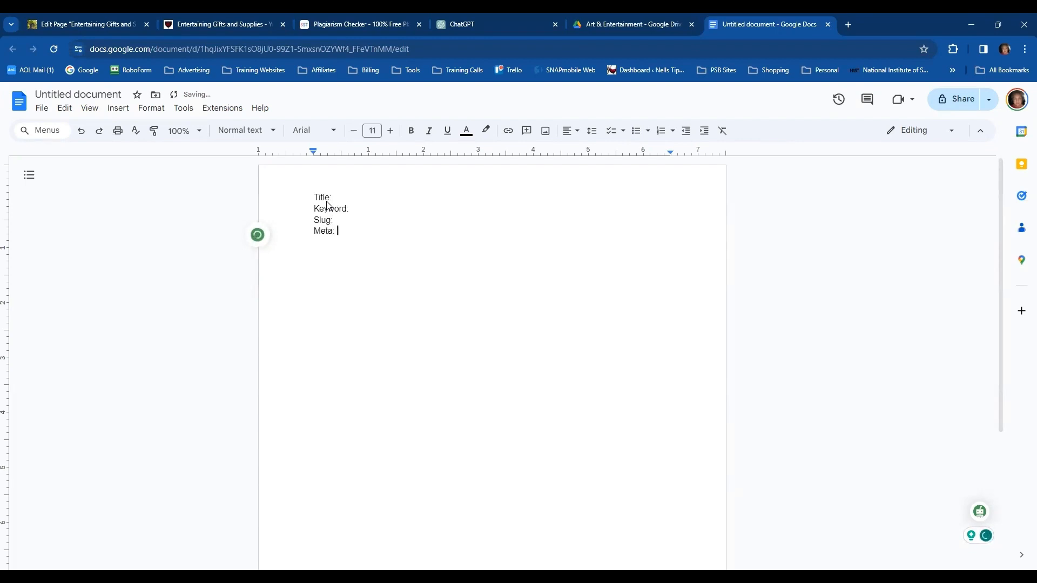
pyautogui.press('Return')
pyautogui.write('Body:')
pyautogui.press('Return')
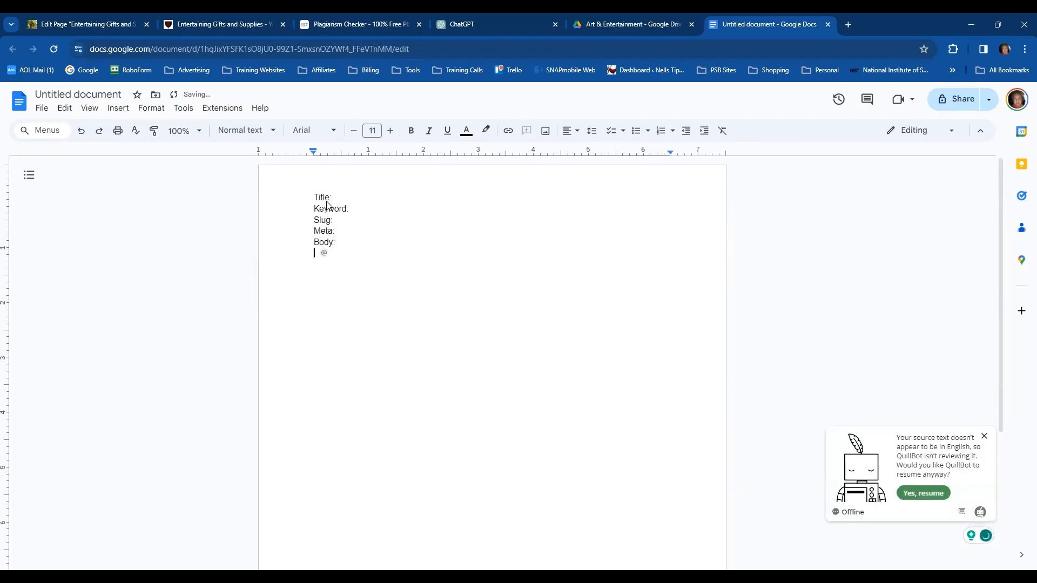
pyautogui.hotkey('ctrl', 'v')
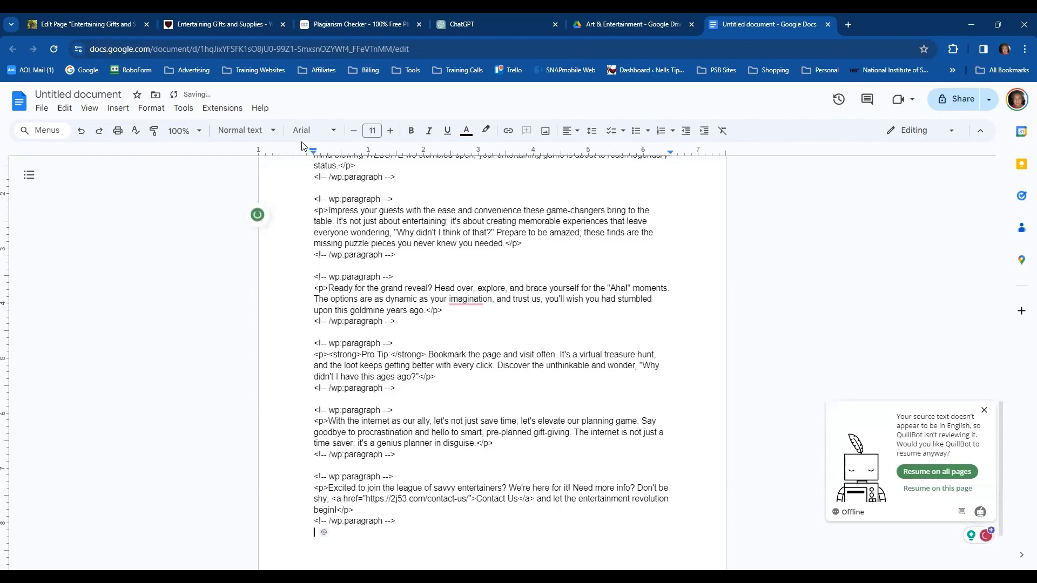
# Fill in "Entertaining Gifts and Supplies" as both title and keyword, and "entertaining-gifts-and-supplies" as the slug
pyautogui.scroll(15, 394, 233)
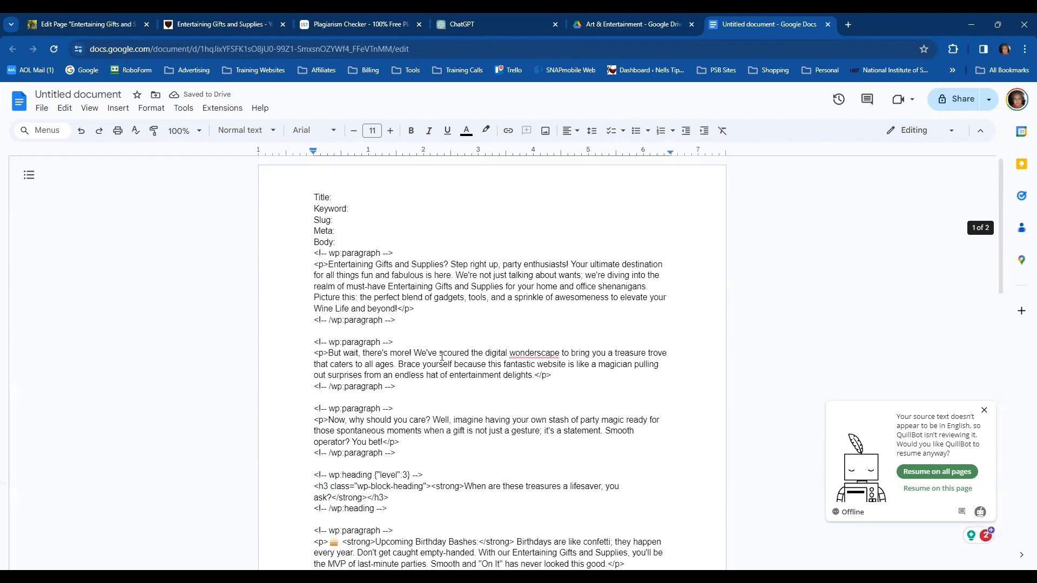
pyautogui.click(374, 196)
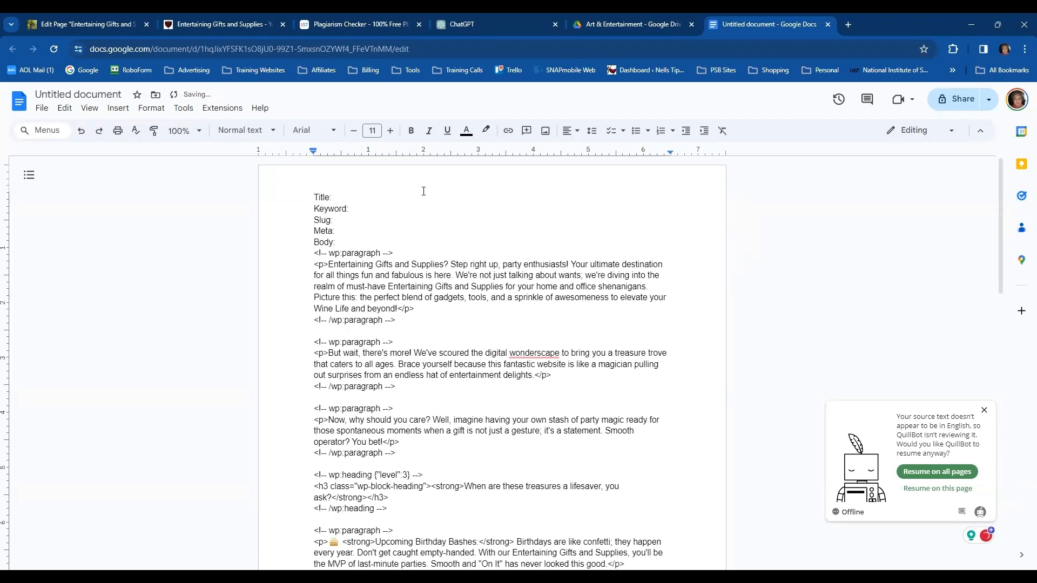
pyautogui.write('Entertaining ')
pyautogui.write('Gifts and Supplies Keyword:')
pyautogui.write('  Ent')
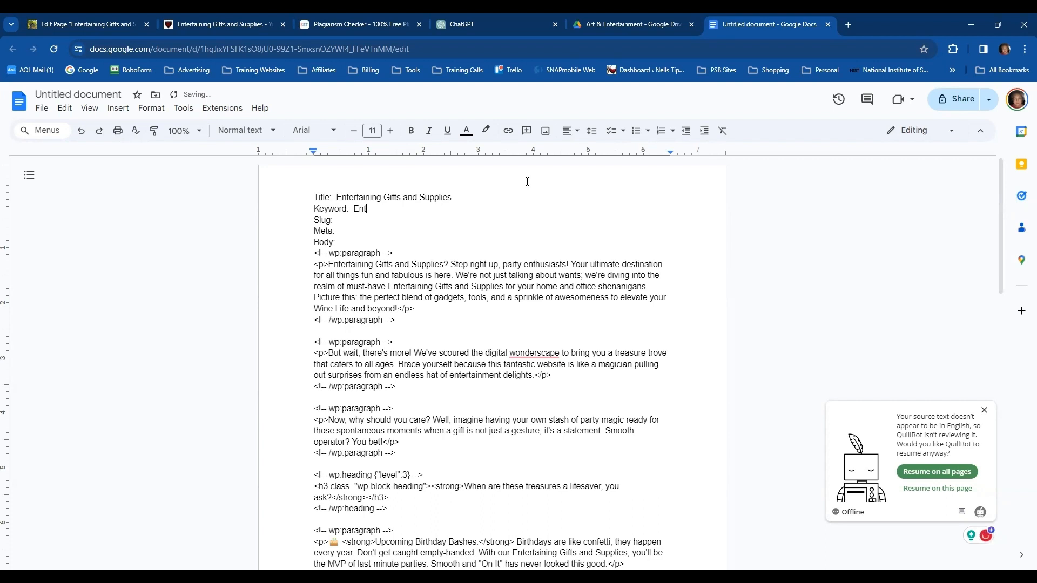
pyautogui.write('ertaining Gifts and')
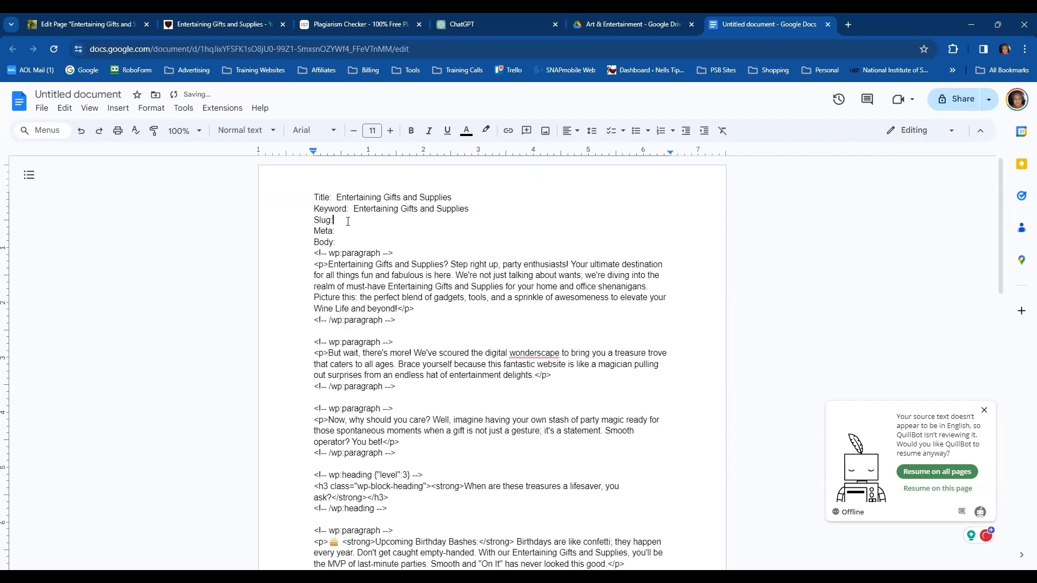
pyautogui.write(' Supplies Slug: entertaining-gifts-and-supplies')
# Return to the WordPress page, exit the code editor and copy the meta description from the Yoast SEO settings
pyautogui.click(107, 28)
pyautogui.click(825, 154)
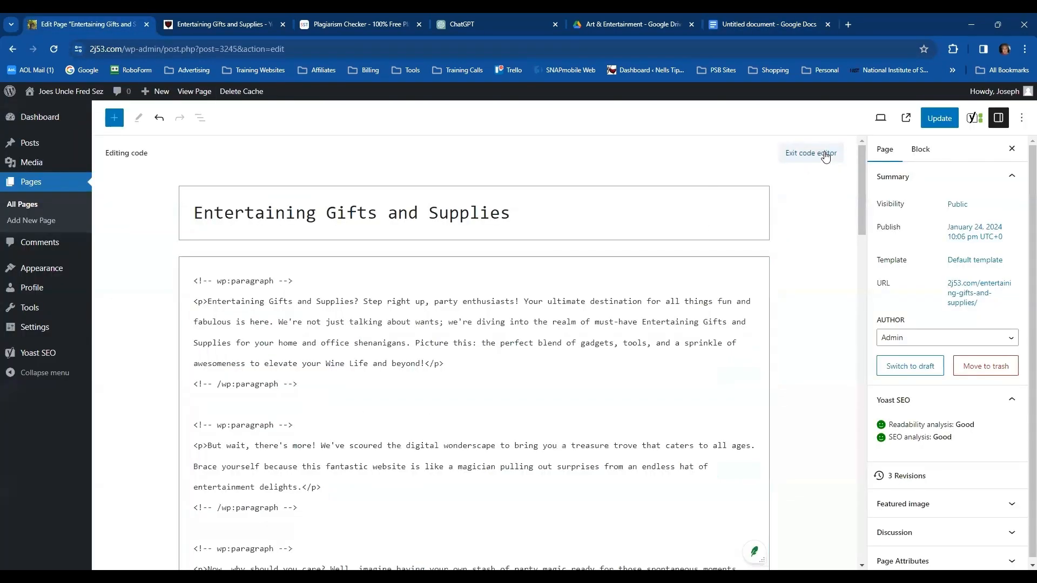
pyautogui.scroll(-15, 380, 368)
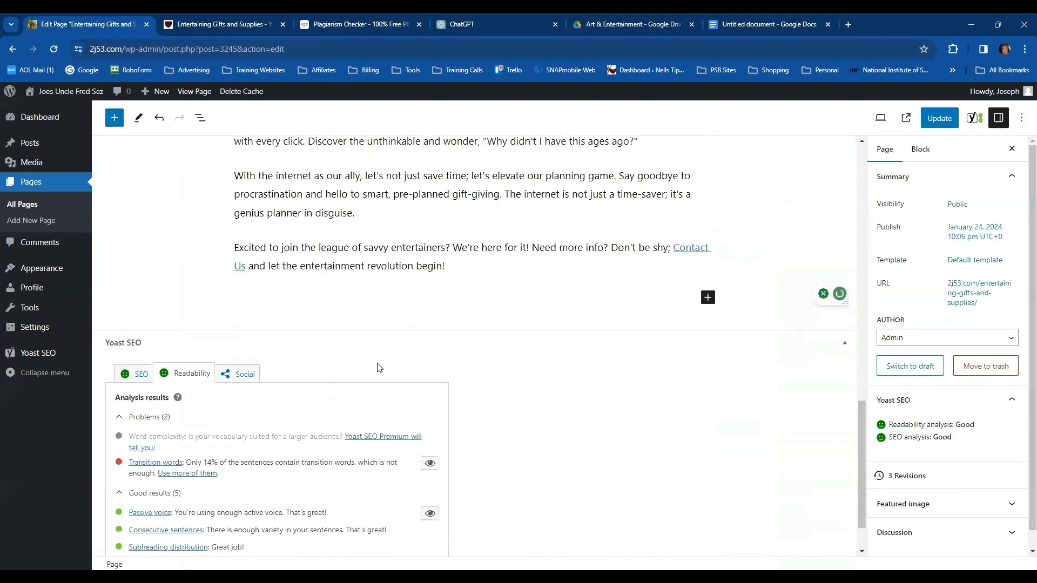
pyautogui.scroll(-1, 373, 369)
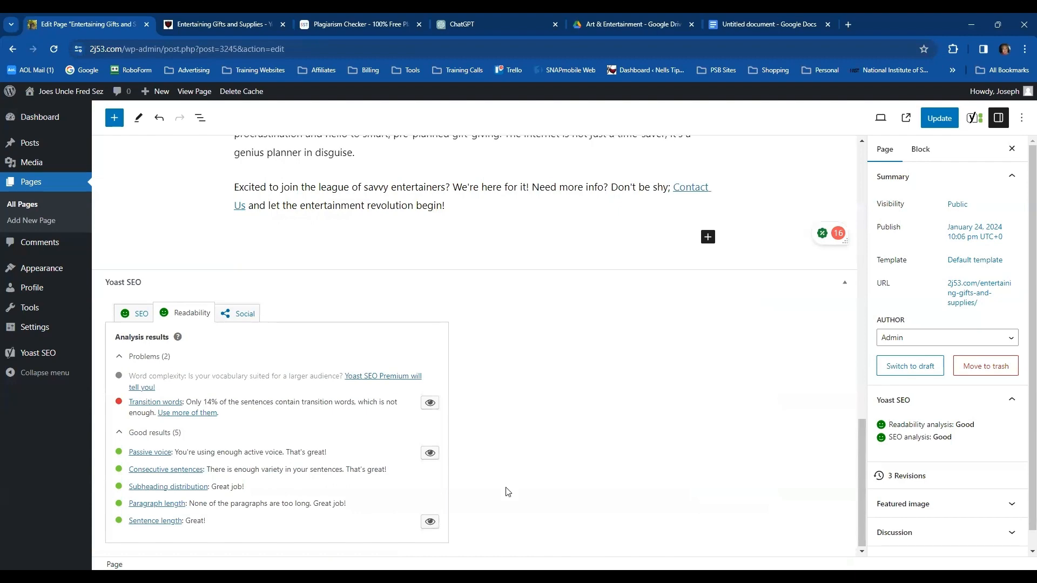
pyautogui.scroll(4, 408, 301)
pyautogui.scroll(-4, 413, 327)
pyautogui.click(149, 319)
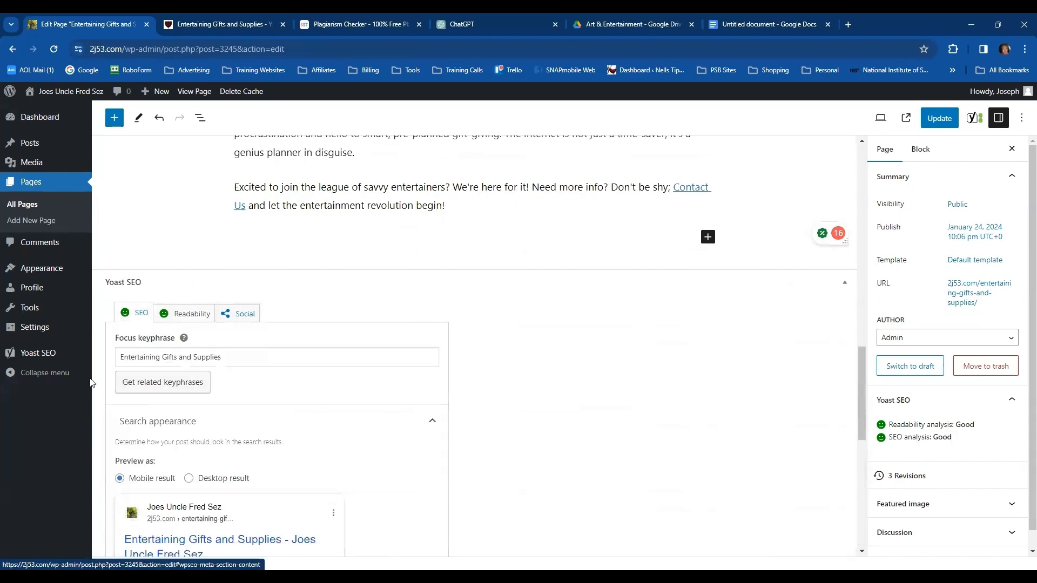
pyautogui.scroll(-4, 324, 335)
pyautogui.scroll(-4, 231, 363)
pyautogui.scroll(-1, 169, 361)
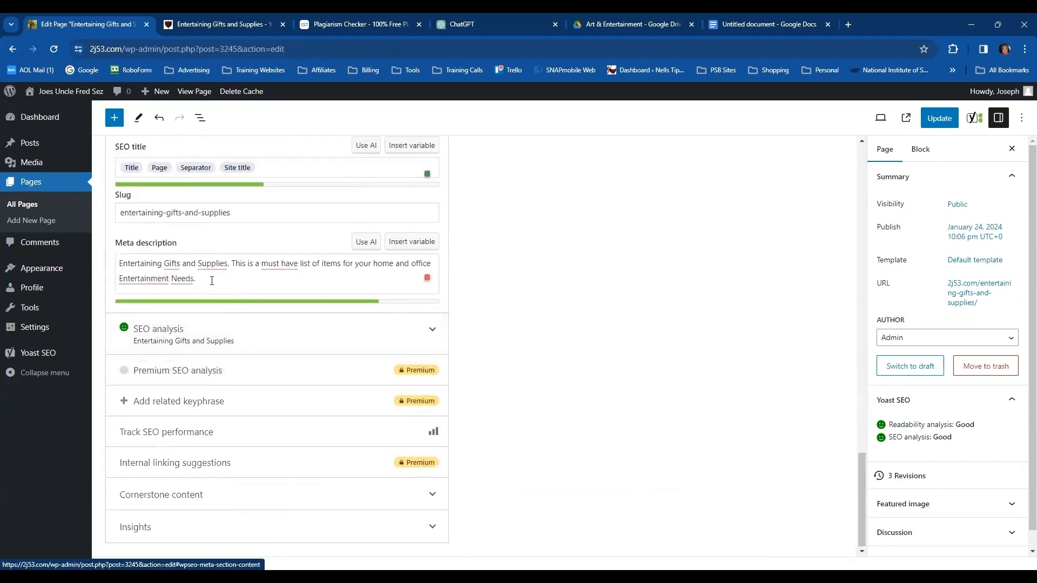
pyautogui.moveTo(197, 278); pyautogui.dragTo(112, 266)
pyautogui.hotkey('ctrl', 'c')
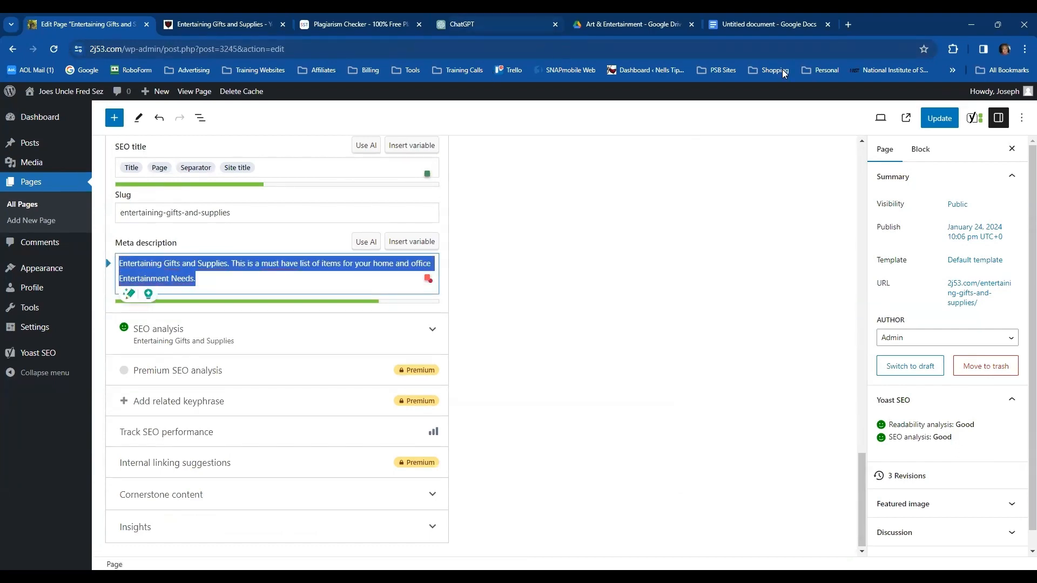
# Paste the meta description after the Meta label in the backup document and add an empty line before Body
pyautogui.click(767, 24)
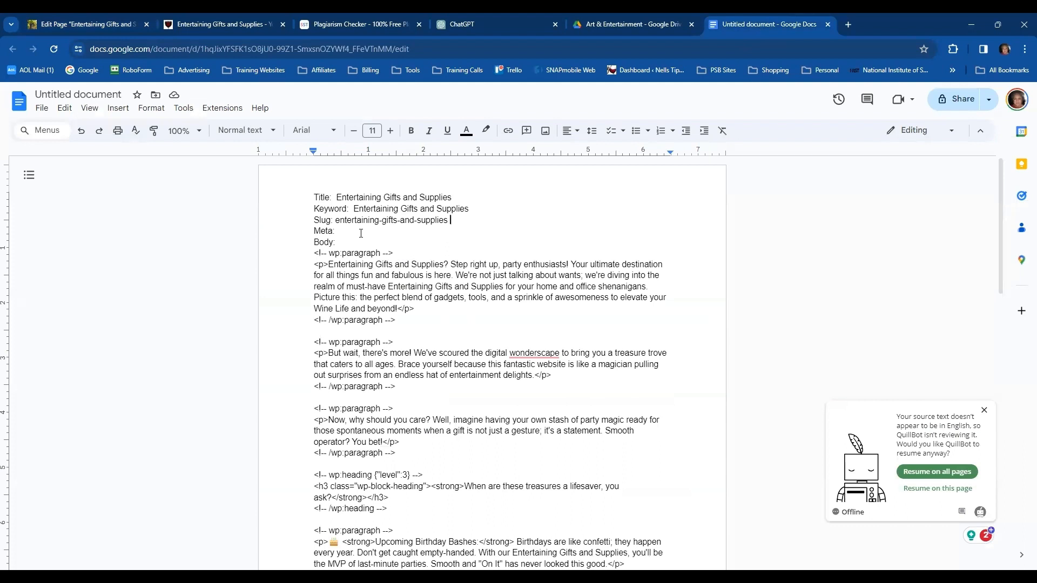
pyautogui.hotkey('ctrl', 'v')
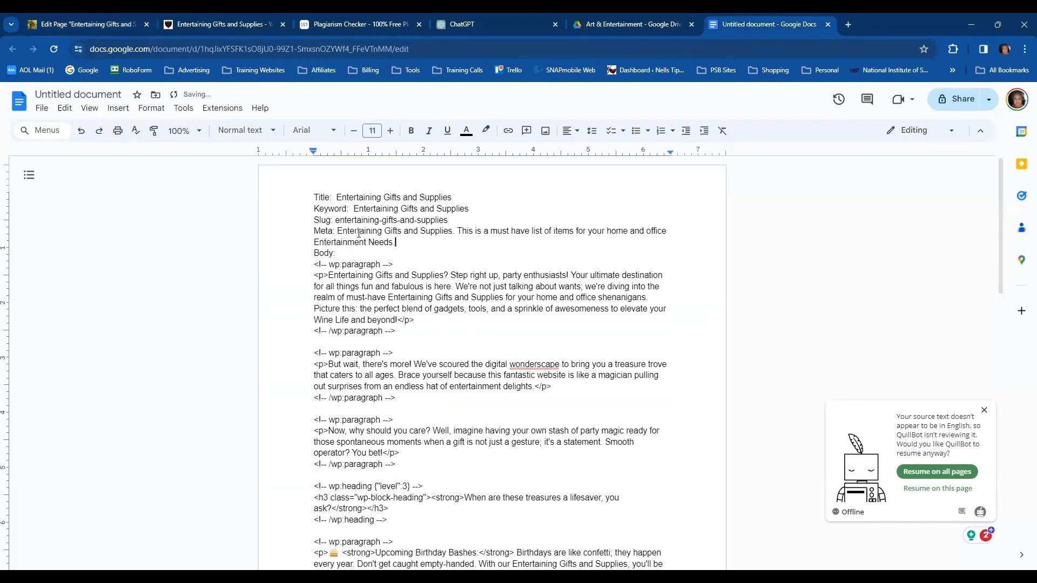
pyautogui.press('Return')
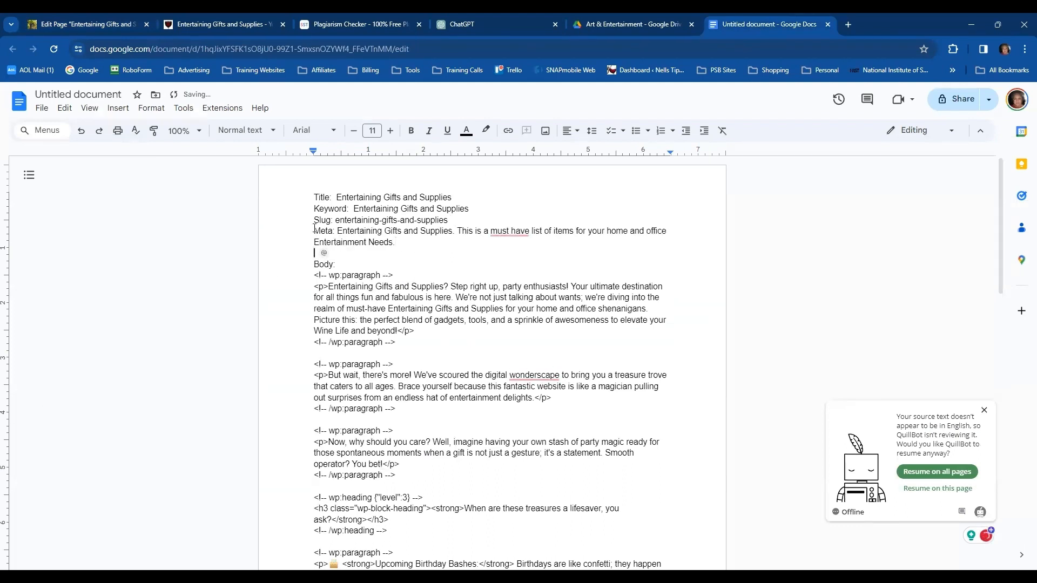
# Name the backup document "Entertaining Gifts and Supplies", without the "Title:" prefix
pyautogui.click(55, 94)
pyautogui.click(49, 94)
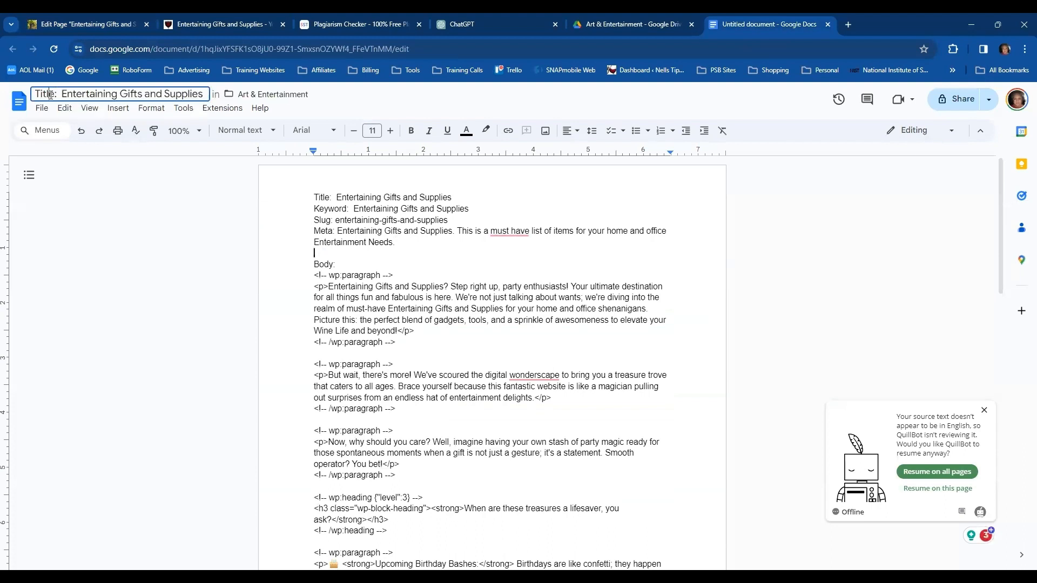
pyautogui.moveTo(60, 93); pyautogui.dragTo(34, 94)
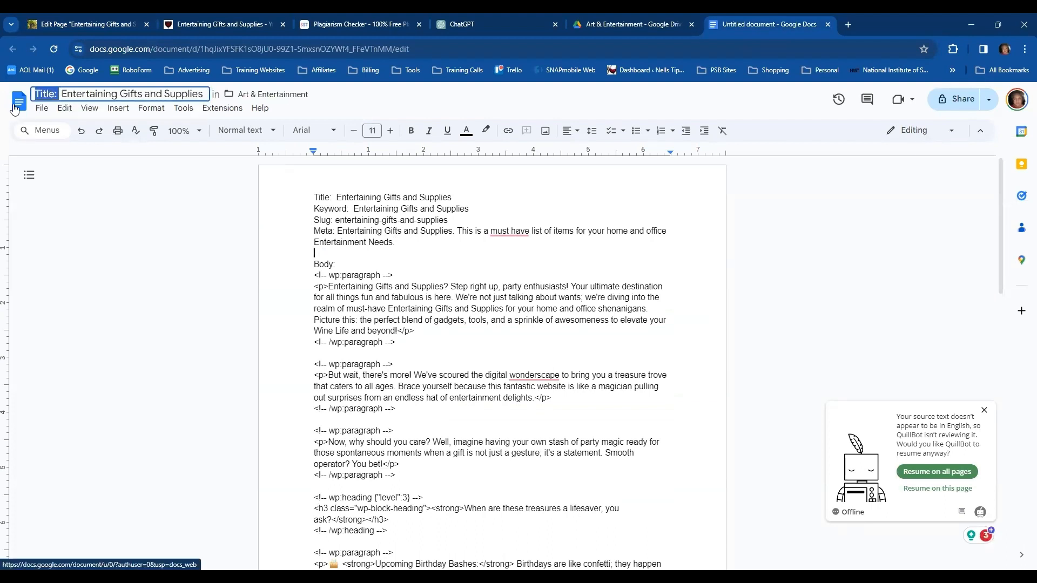
pyautogui.press('BackSpace')
pyautogui.press('Delete')
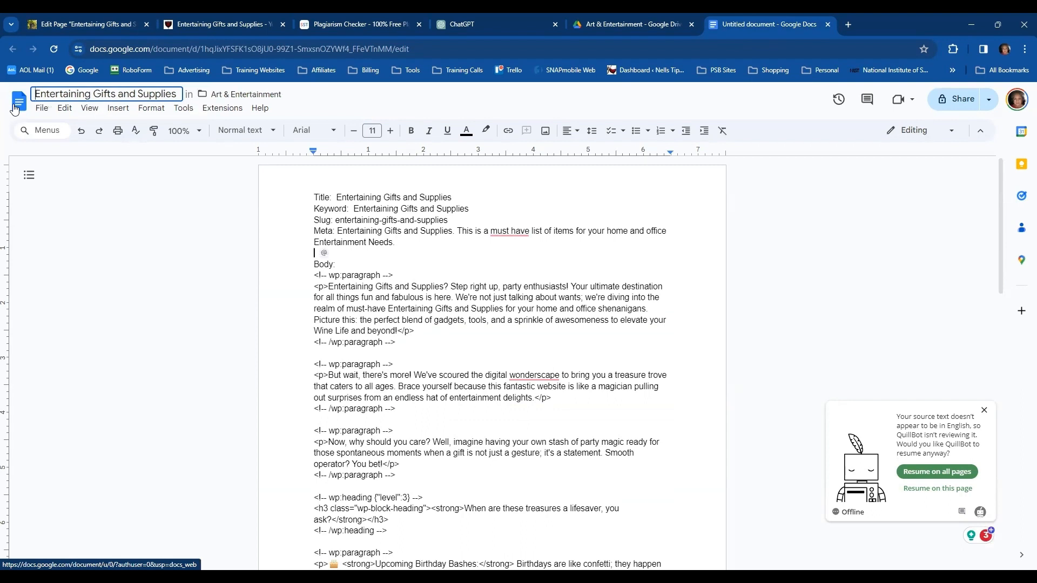
pyautogui.click(101, 225)
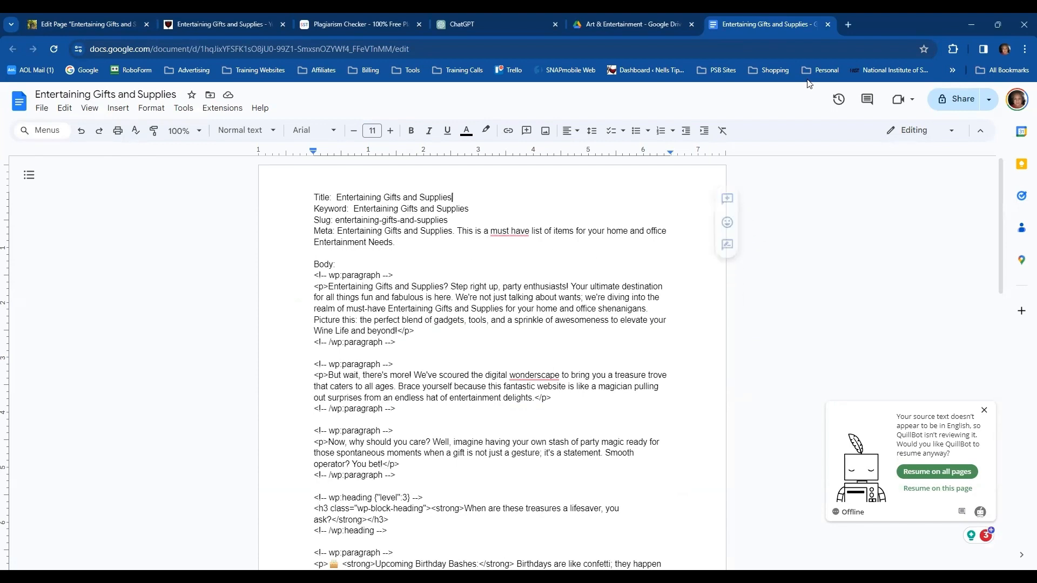
# Close the backup document, Google Drive and ChatGPT, and return to the start of the article in the WordPress page editor
pyautogui.click(828, 25)
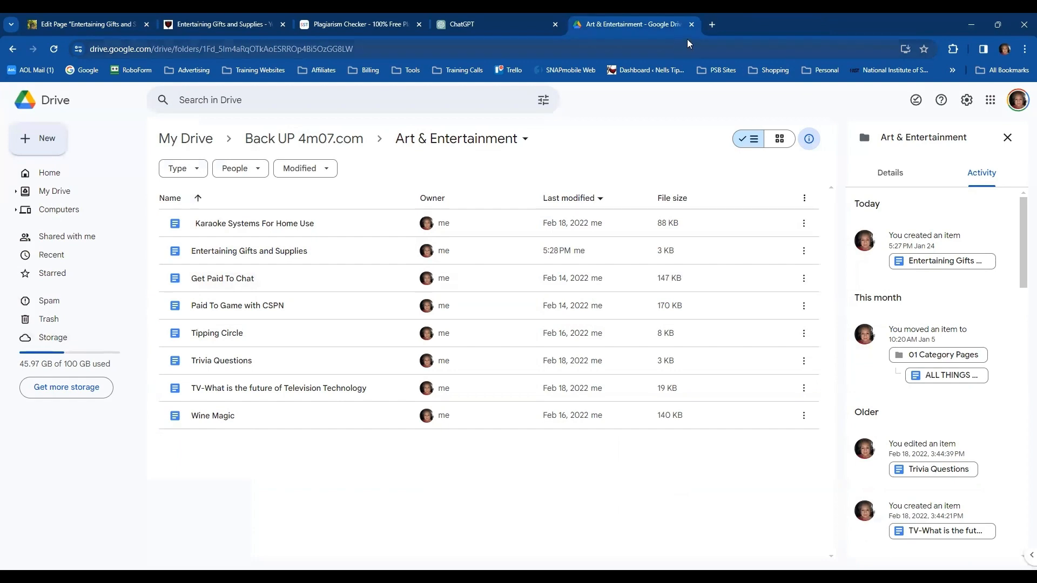
pyautogui.click(690, 25)
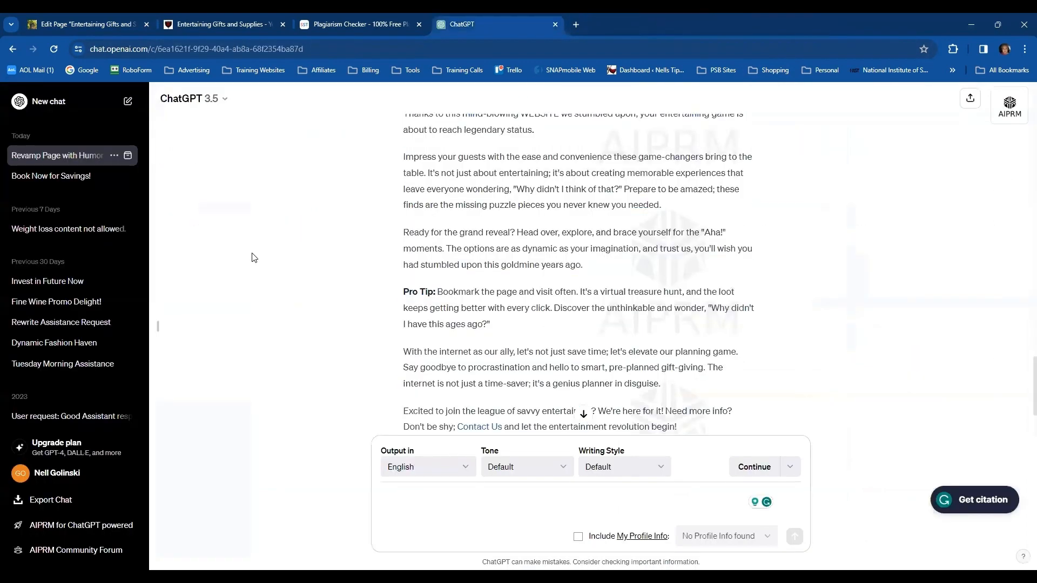
pyautogui.click(555, 24)
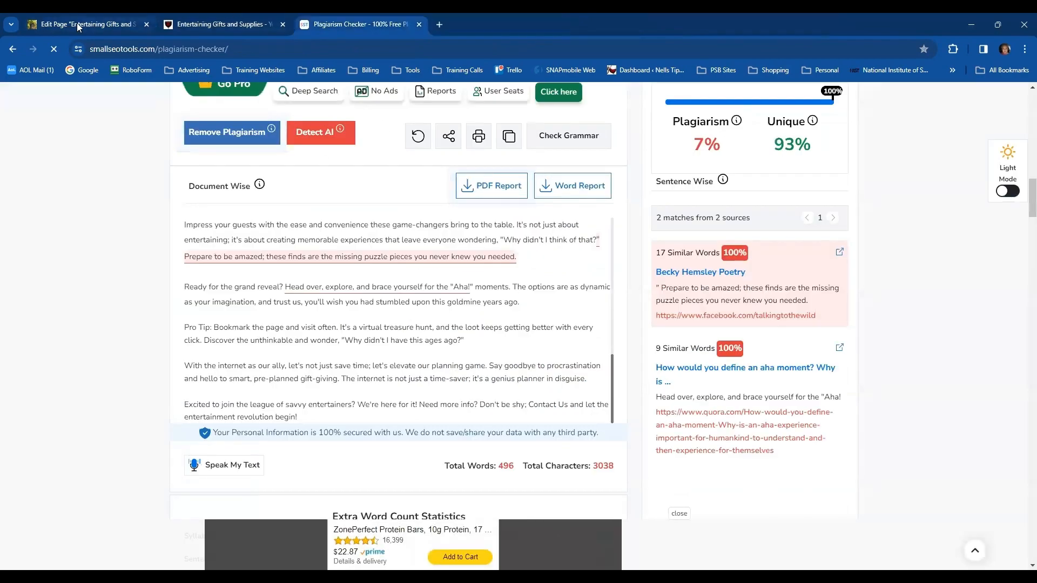
pyautogui.click(78, 26)
pyautogui.click(570, 272)
pyautogui.scroll(10, 571, 272)
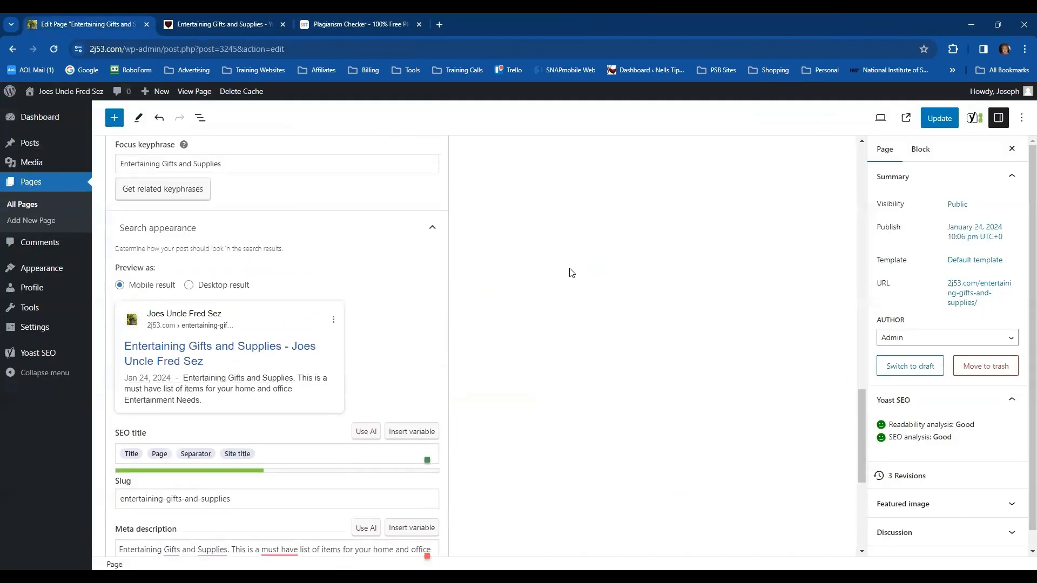
pyautogui.scroll(15, 572, 271)
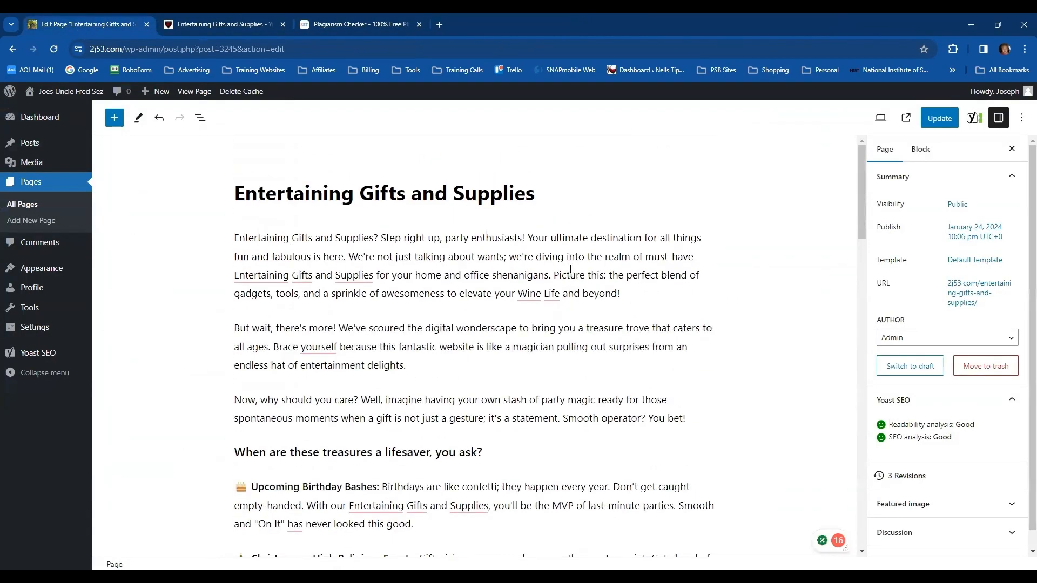
# Update the Entertaining Gifts and Supplies page and open the site's menu editor
pyautogui.click(939, 117)
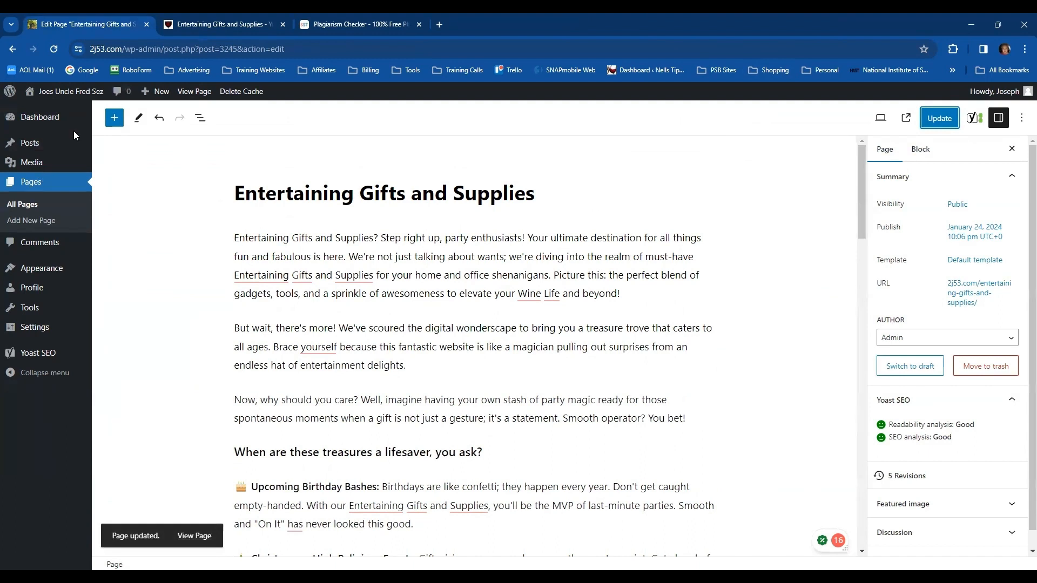
pyautogui.moveTo(68, 94)
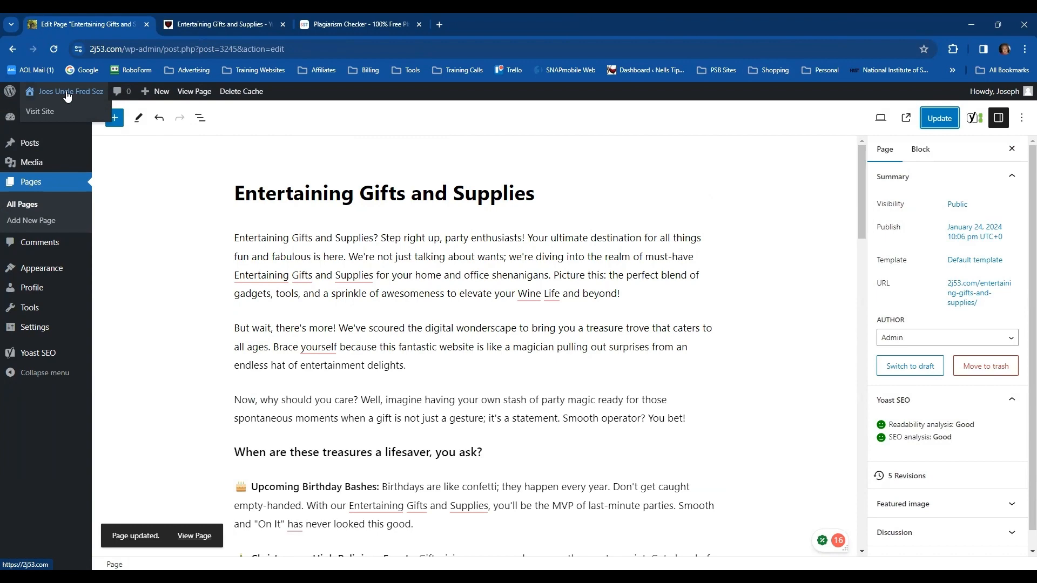
pyautogui.click(69, 94)
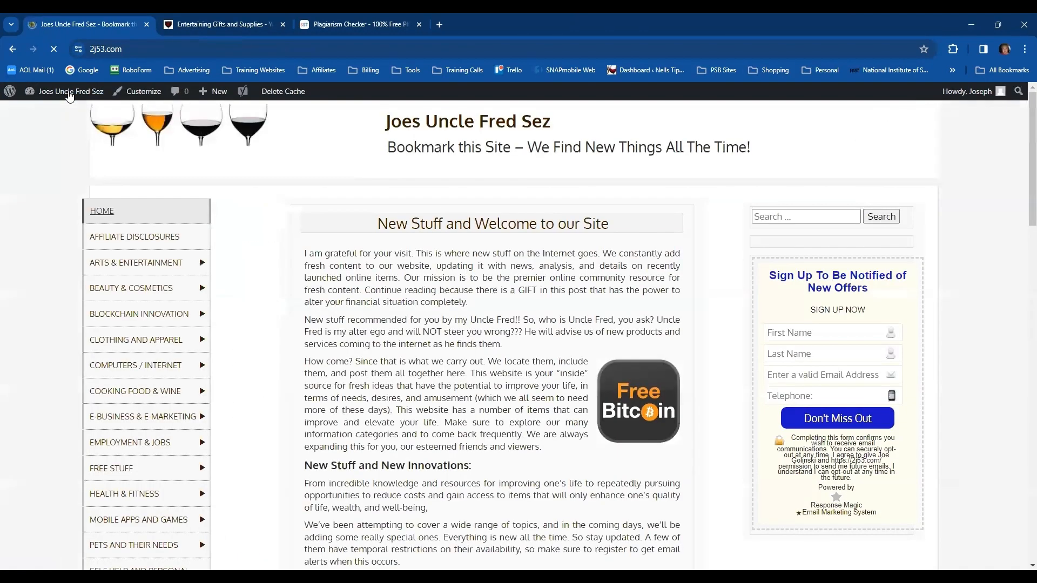
pyautogui.moveTo(70, 96)
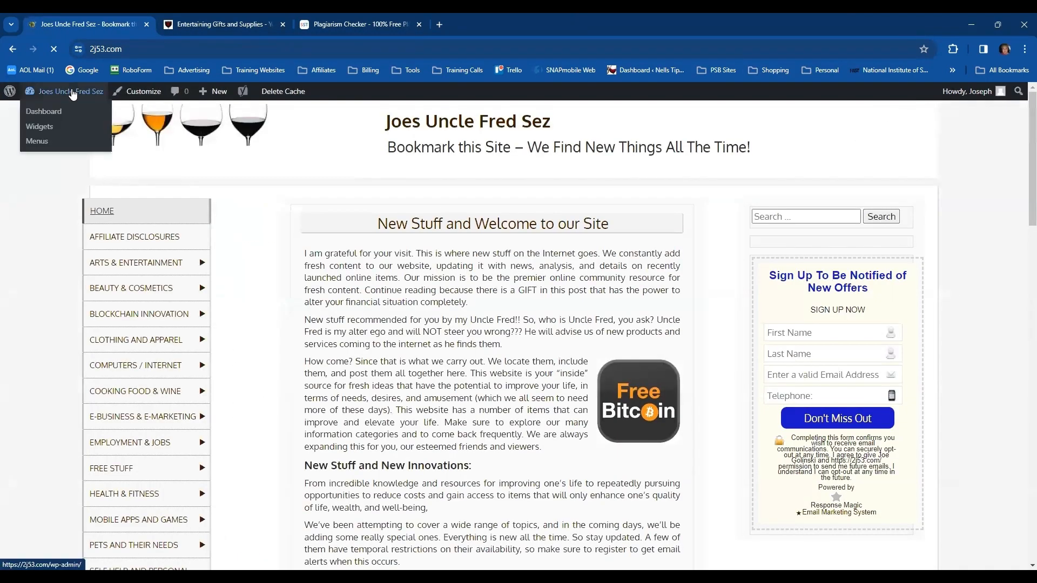
pyautogui.click(46, 112)
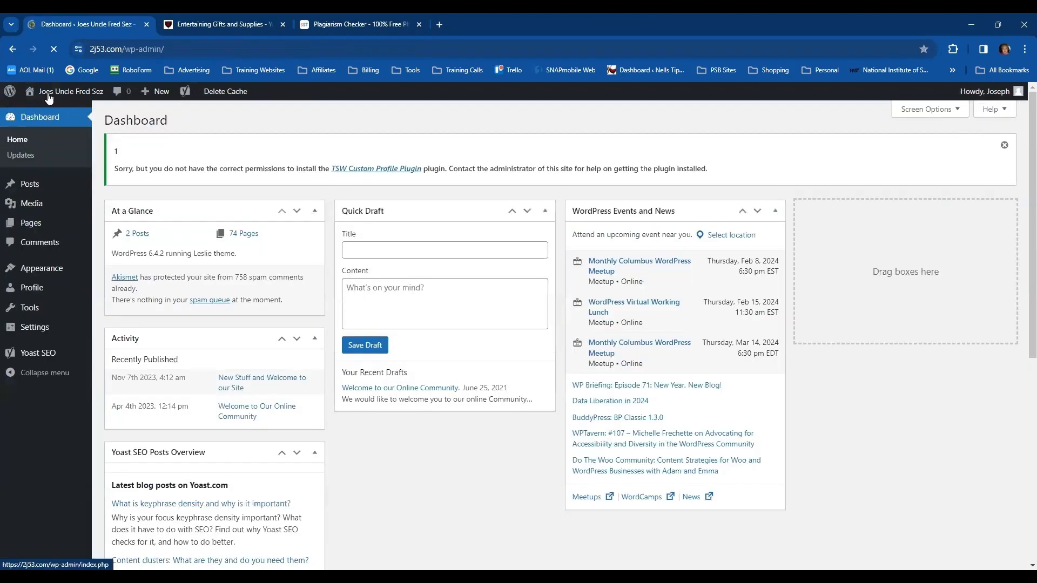
pyautogui.click(49, 96)
pyautogui.moveTo(46, 97)
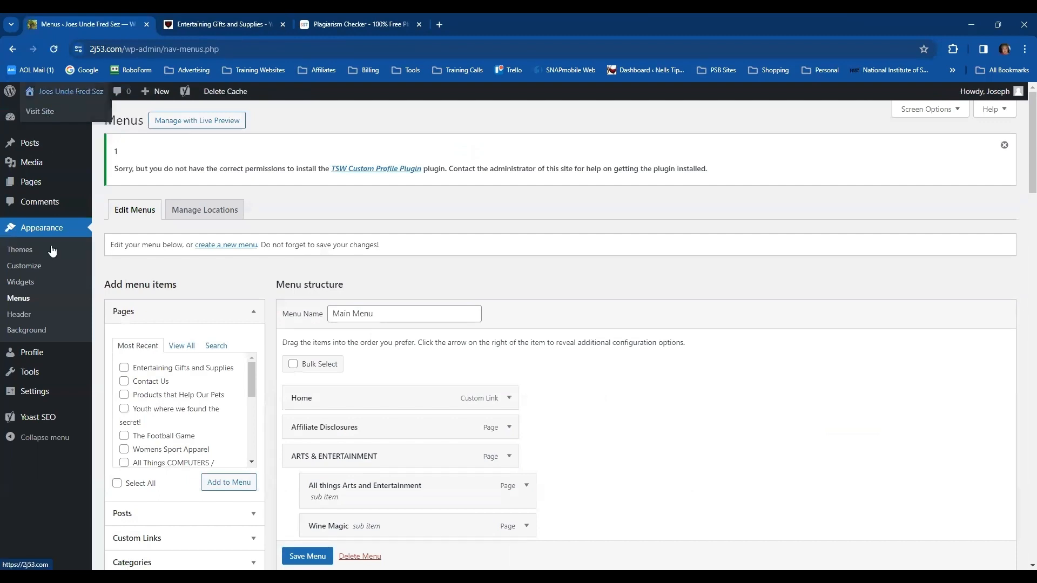
pyautogui.click(19, 298)
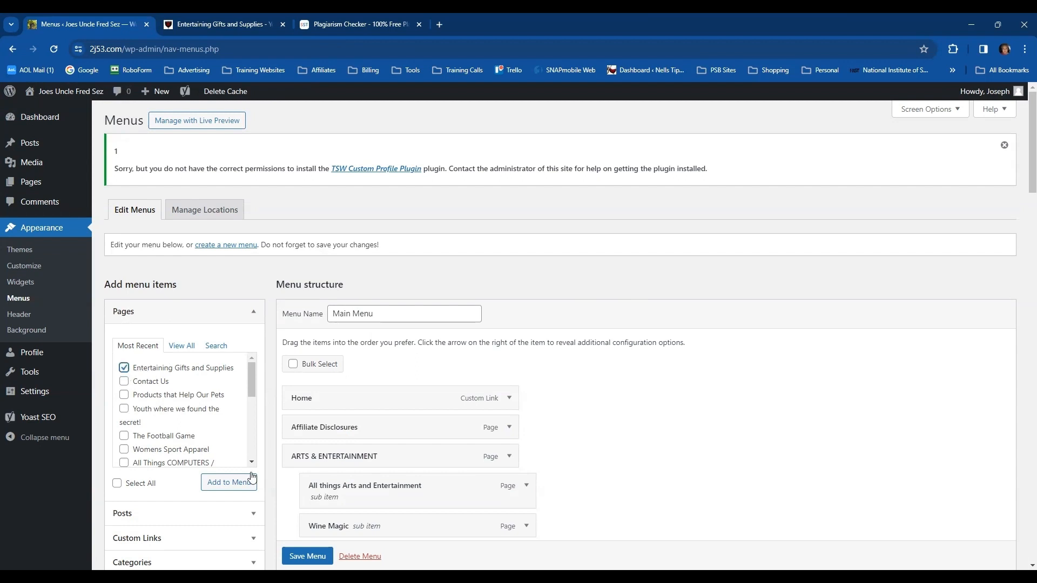
# Add the Entertaining Gifts and Supplies page to Main Menu as an ARTS & ENTERTAINMENT sub item, directly above Wine Magic
pyautogui.click(229, 485)
pyautogui.scroll(-7, 594, 440)
pyautogui.scroll(-15, 600, 439)
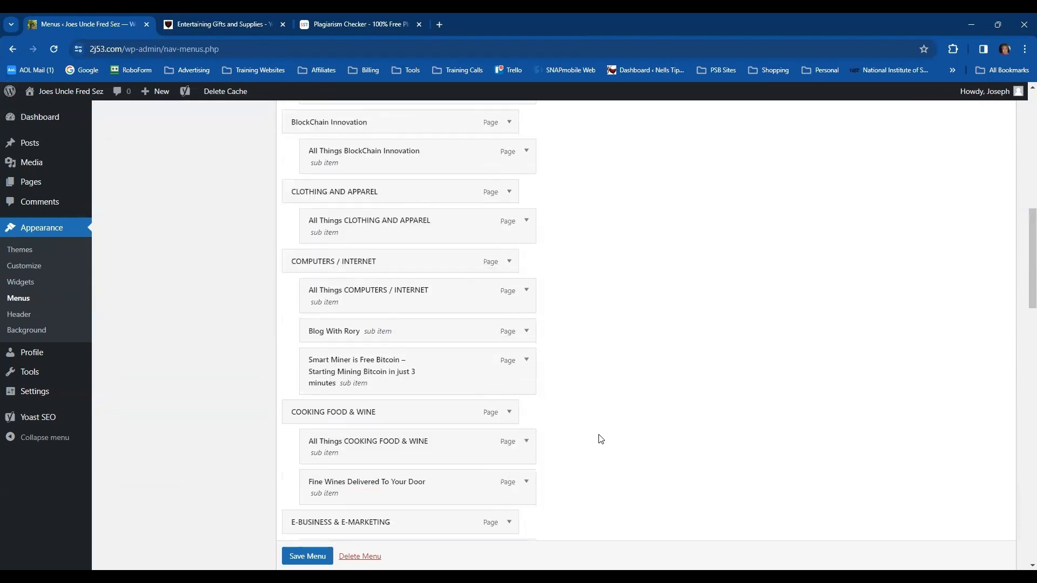
pyautogui.scroll(-9, 606, 437)
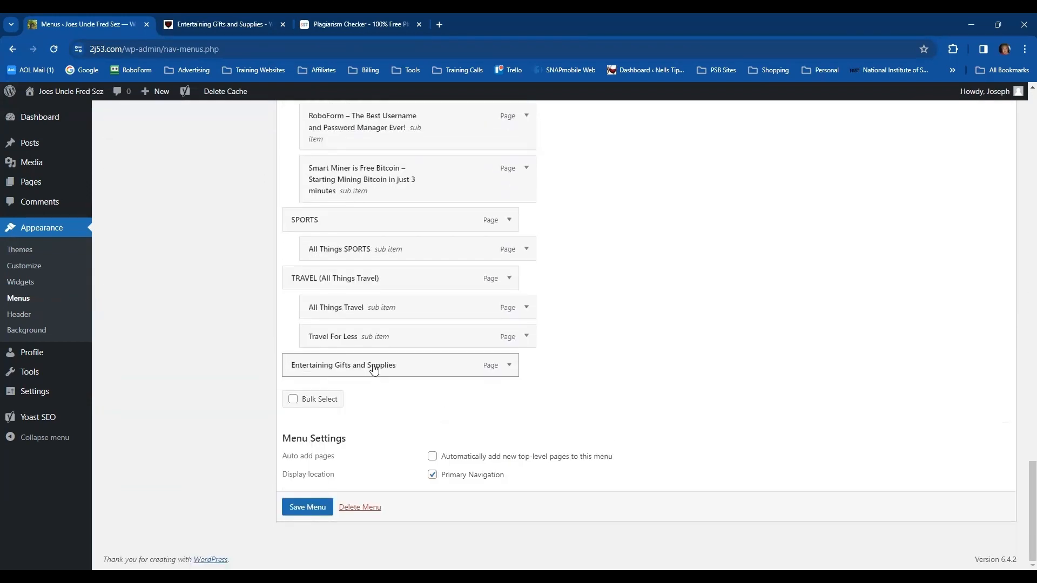
pyautogui.moveTo(372, 367); pyautogui.dragTo(409, 346)
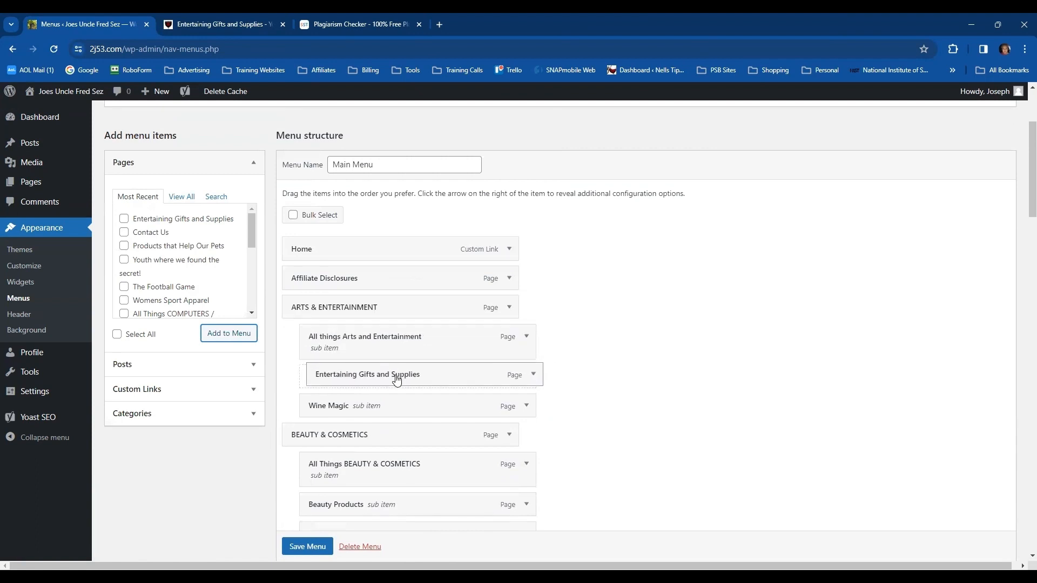
pyautogui.moveTo(394, 383); pyautogui.dragTo(391, 382)
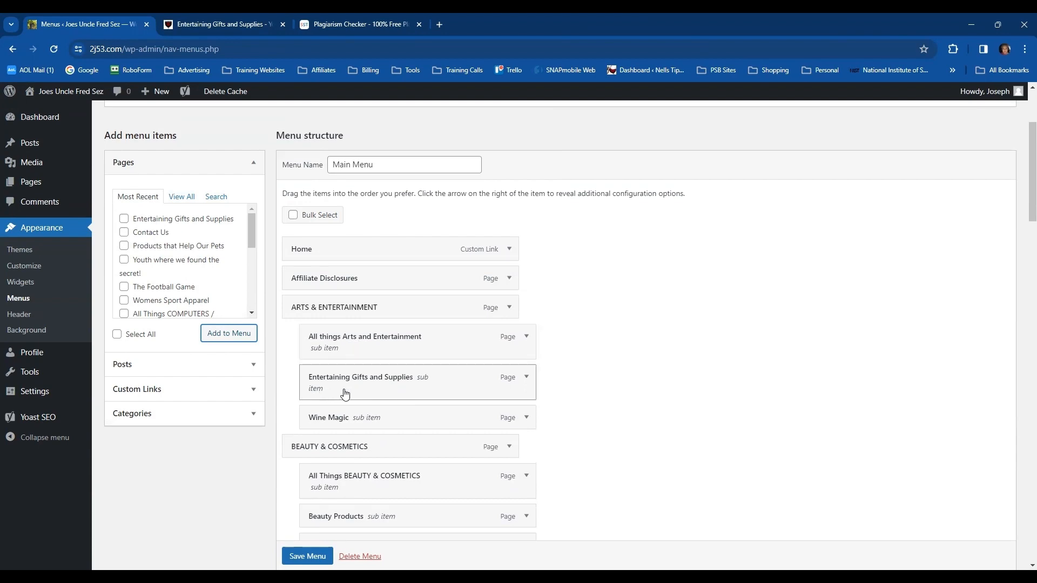
# Review the menu structure from beginning to end and save the Main Menu
pyautogui.scroll(-4, 646, 387)
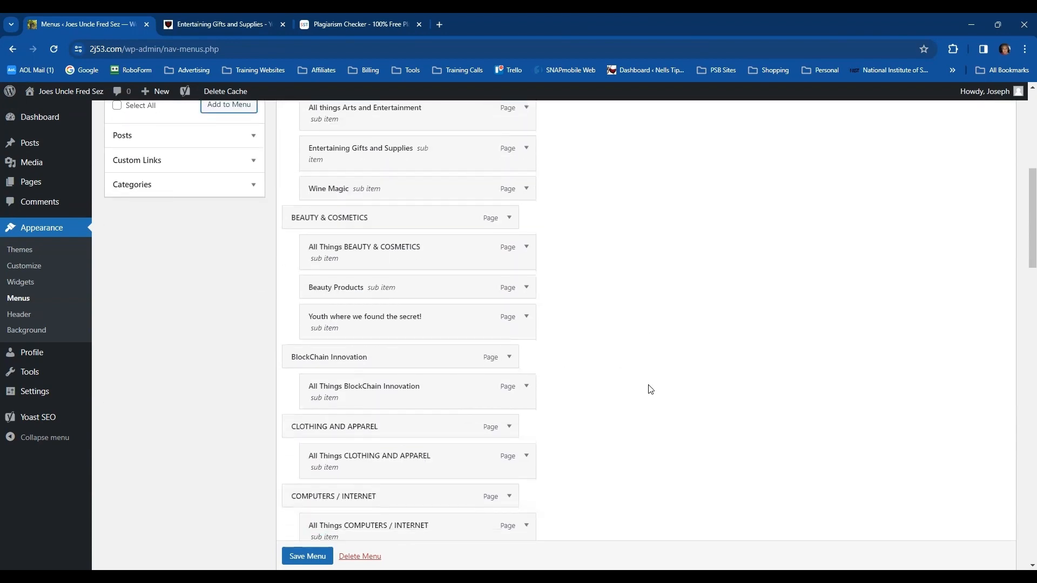
pyautogui.scroll(2, 673, 420)
pyautogui.scroll(5, 672, 420)
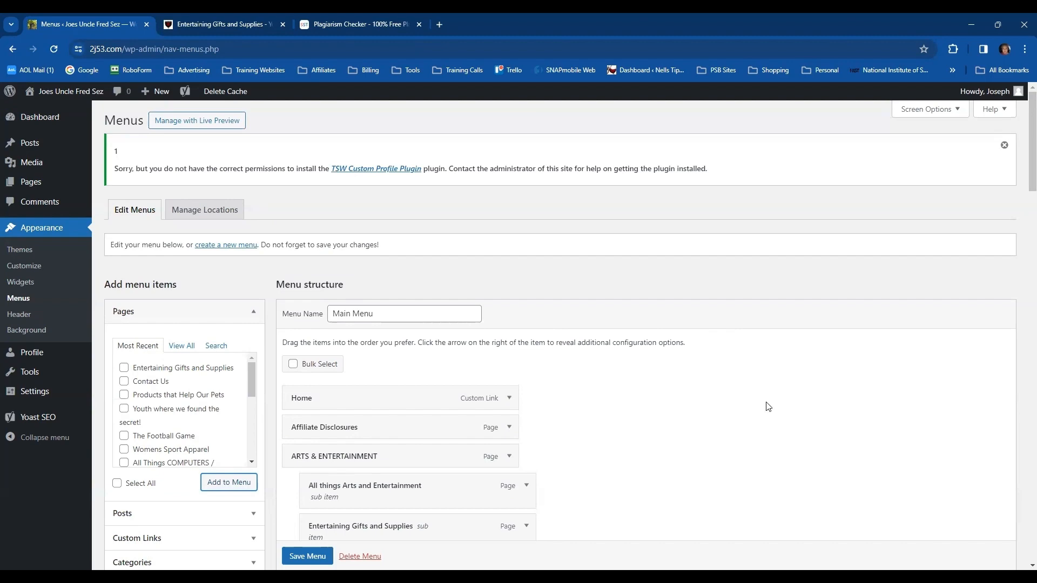
pyautogui.scroll(-4, 776, 403)
pyautogui.scroll(-20, 776, 403)
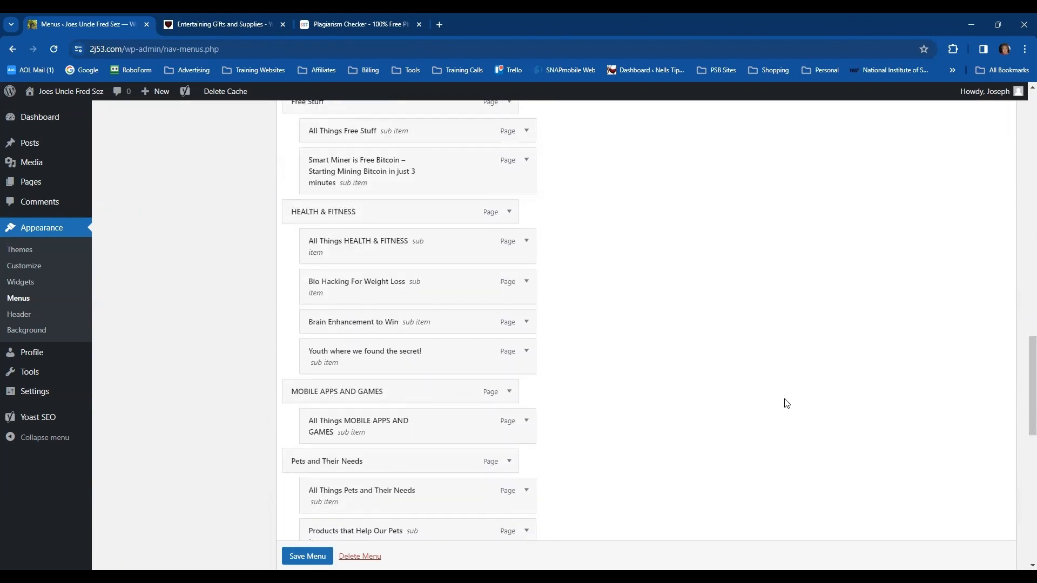
pyautogui.scroll(-6, 788, 410)
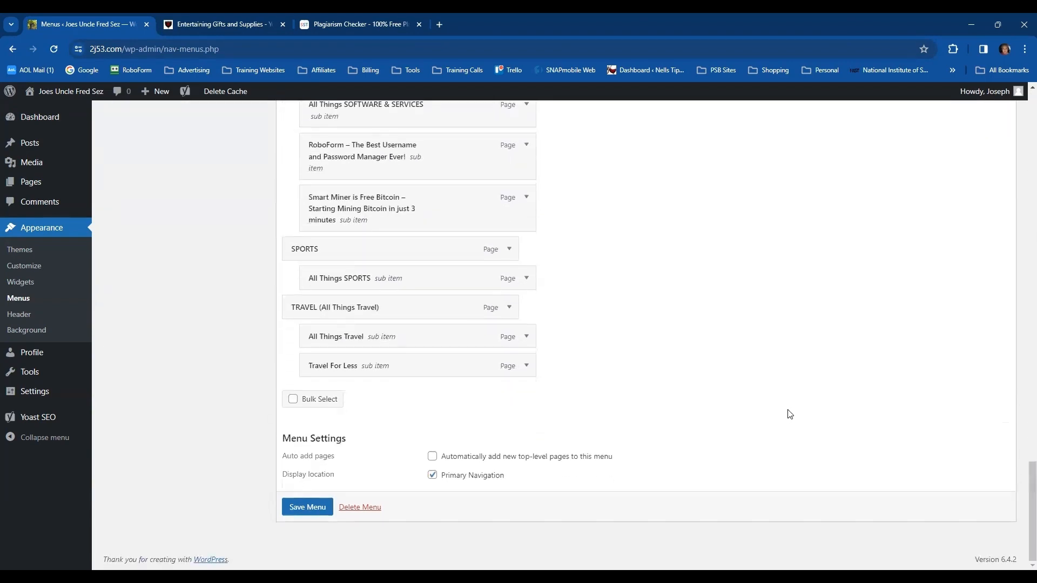
pyautogui.click(298, 509)
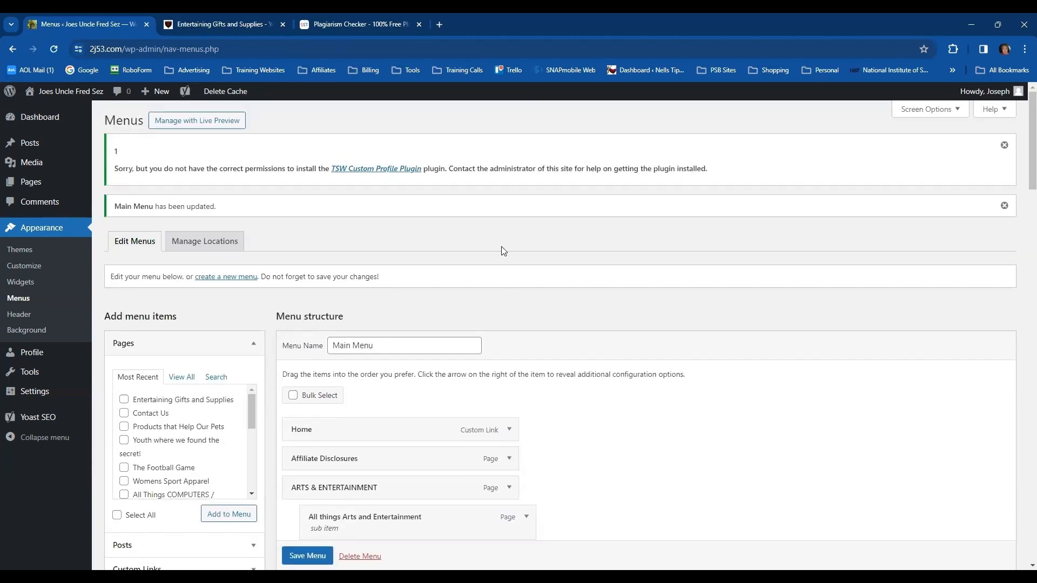
# On the live site, open Entertaining Gifts and Supplies under Arts & Entertainment and copy its opening paragraph
pyautogui.moveTo(70, 97)
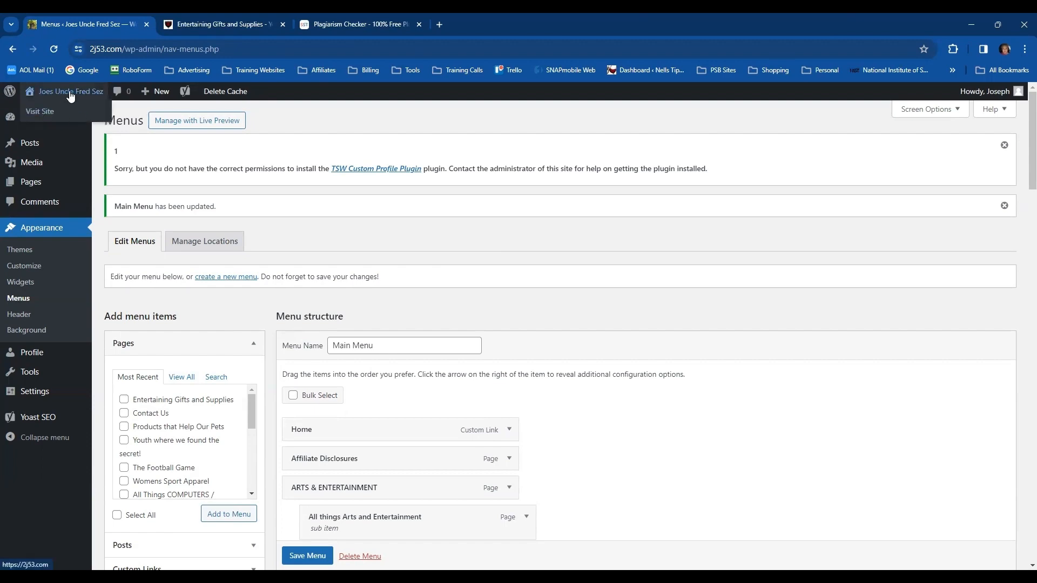
pyautogui.click(70, 96)
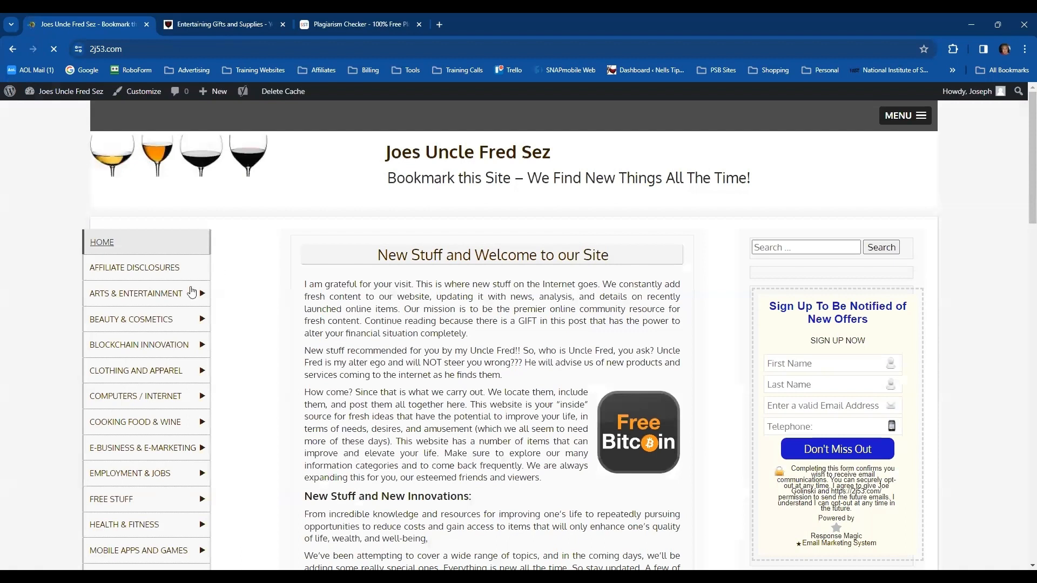
pyautogui.moveTo(150, 298)
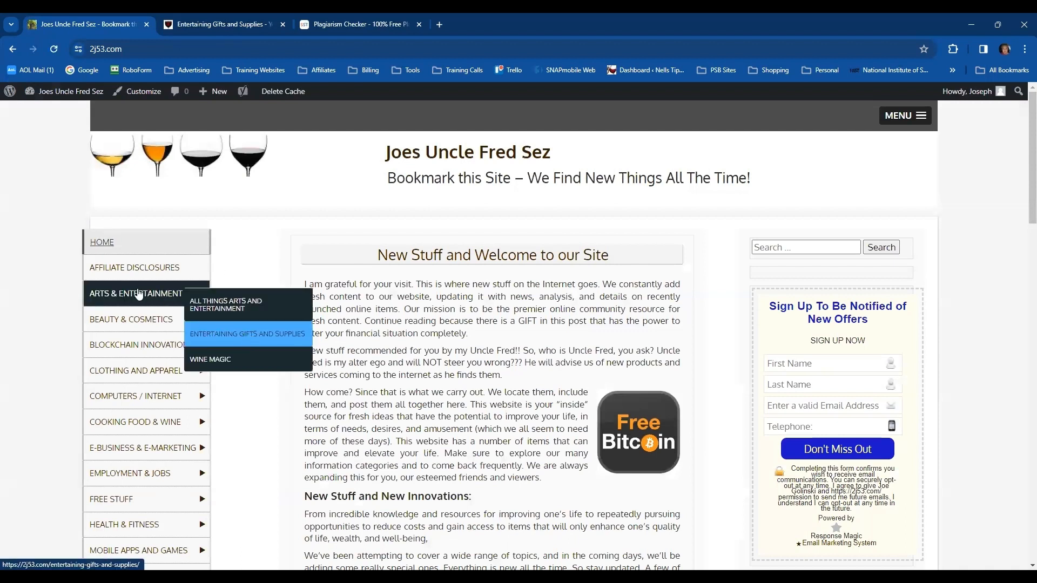
pyautogui.click(138, 294)
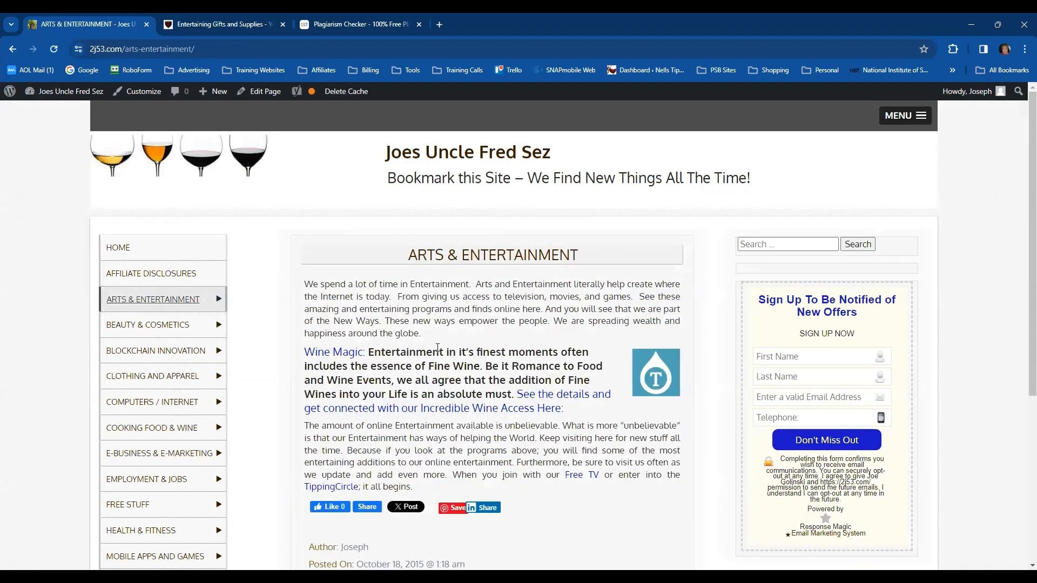
pyautogui.click(262, 344)
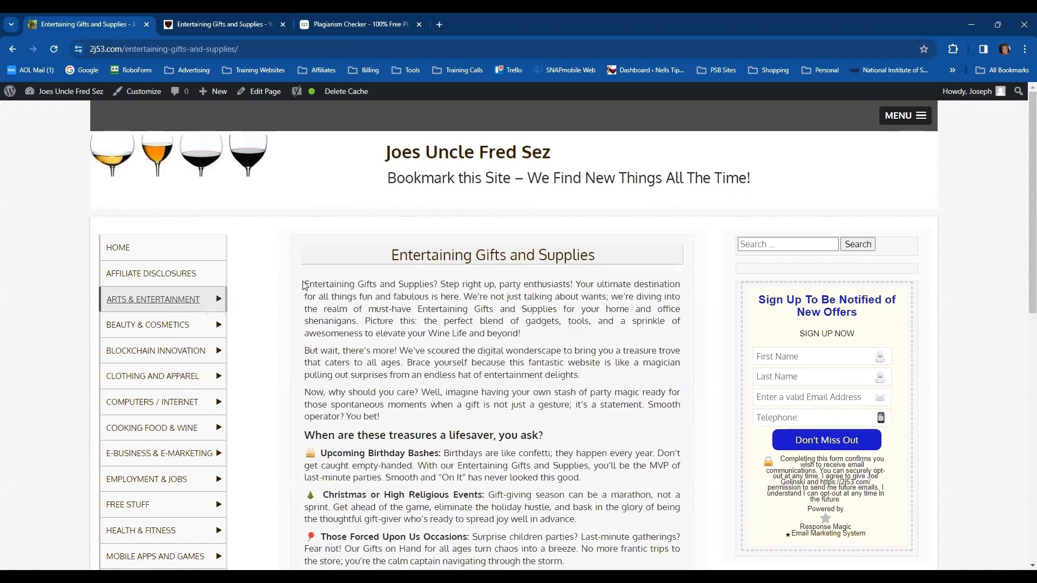
pyautogui.moveTo(304, 285); pyautogui.dragTo(533, 333)
pyautogui.hotkey('ctrl', 'c')
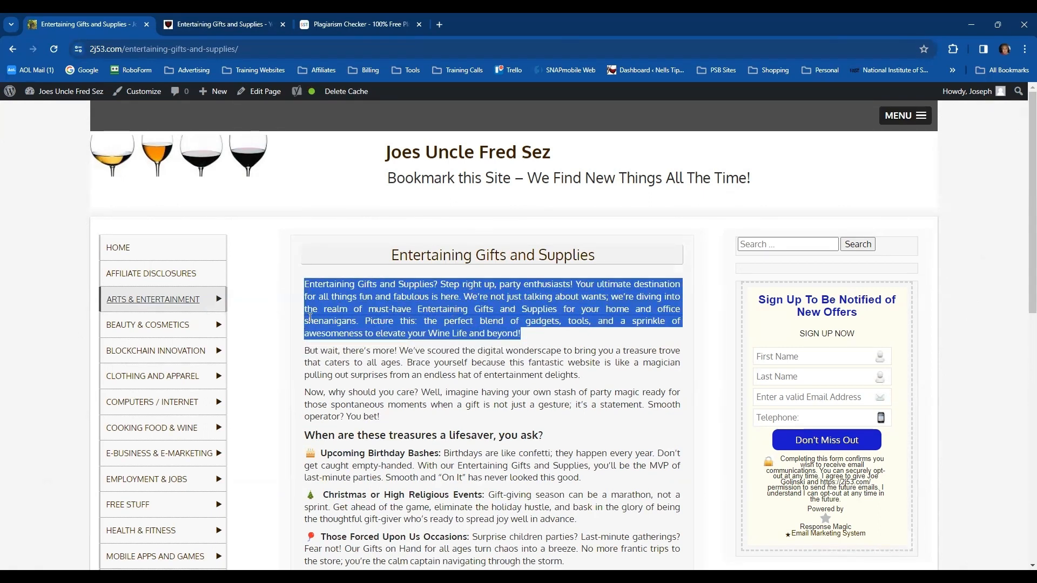
# Open the ARTS & ENTERTAINMENT page for editing, then recover the invalid block and delete the resulting image block
pyautogui.click(132, 300)
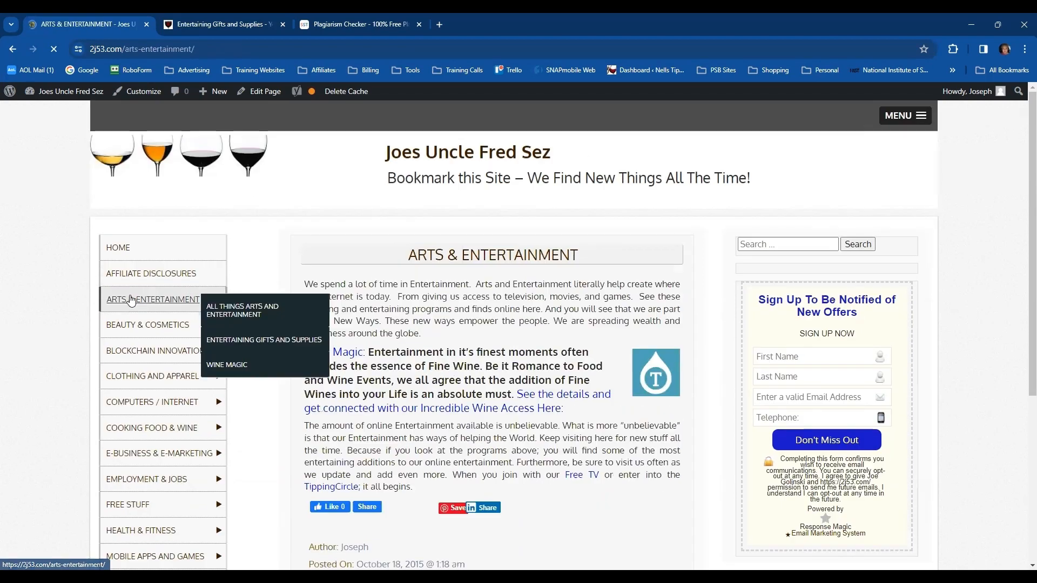
pyautogui.click(263, 101)
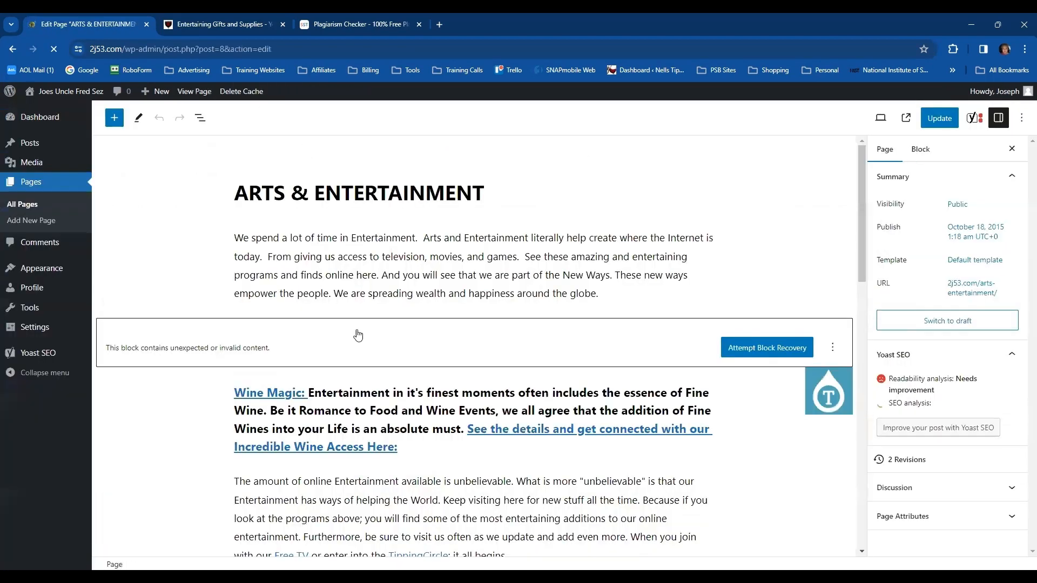
pyautogui.click(746, 355)
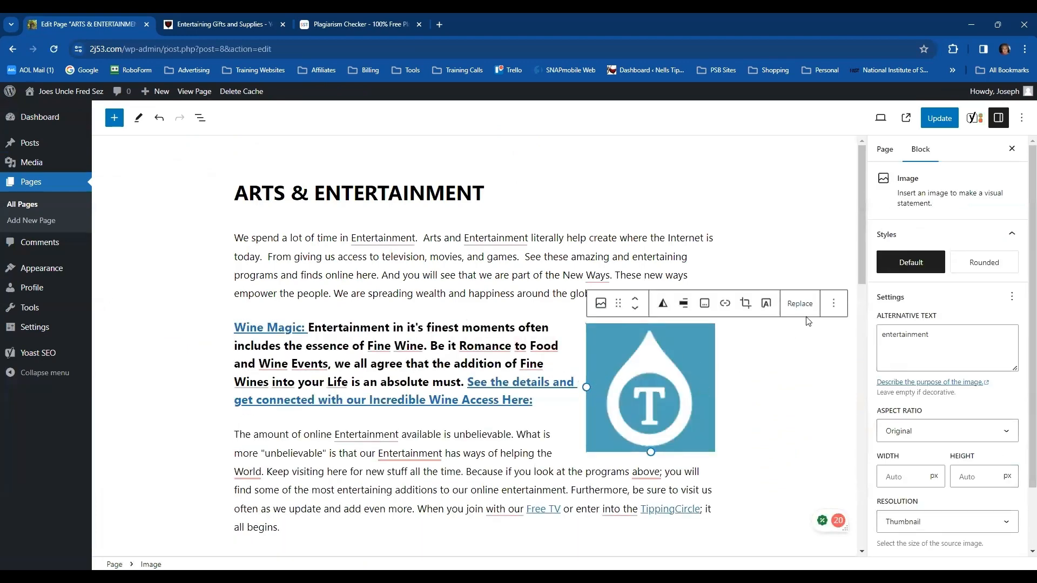
pyautogui.click(832, 306)
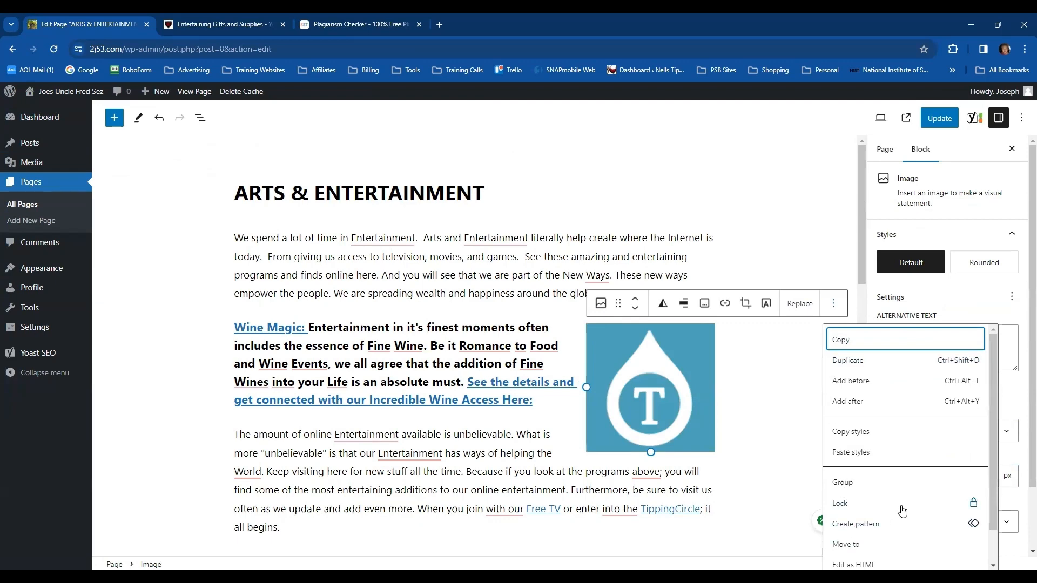
pyautogui.scroll(-1, 904, 502)
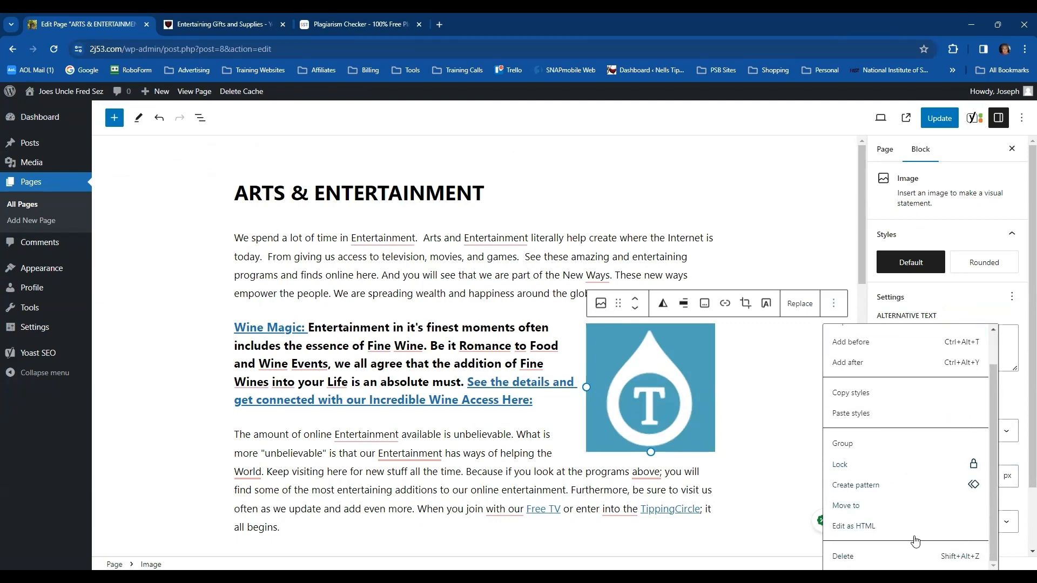
pyautogui.click(912, 557)
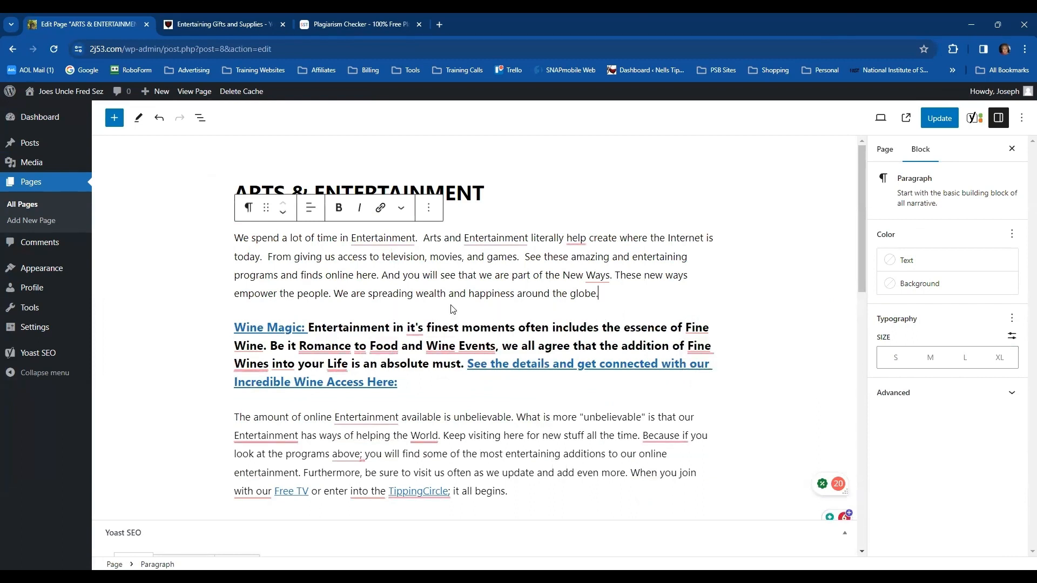
# Insert an H3 heading block between the first paragraph and the Wine Magic text, and paste the copied opening paragraph into it
pyautogui.moveTo(474, 312)
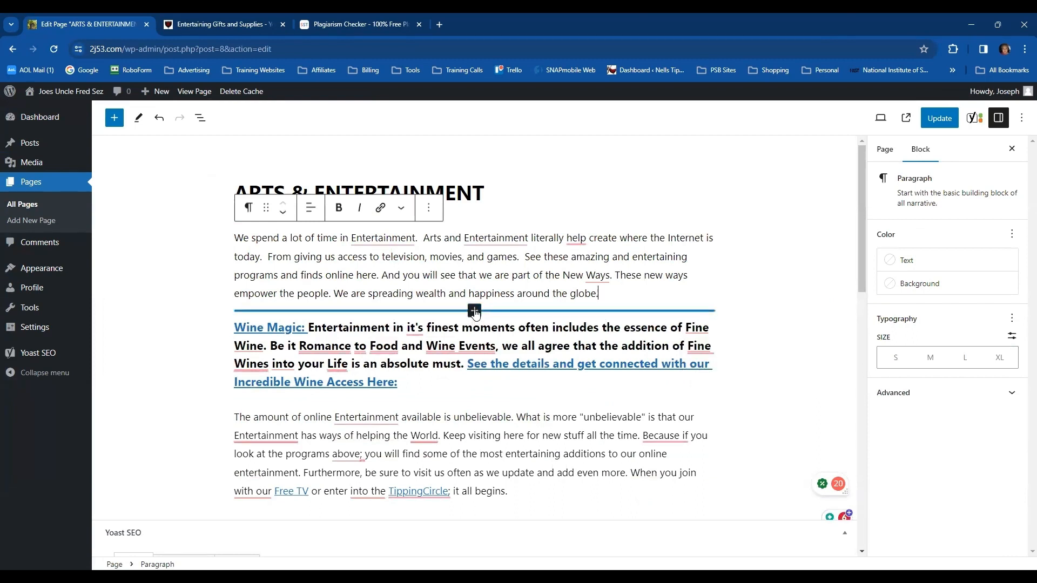
pyautogui.click(474, 311)
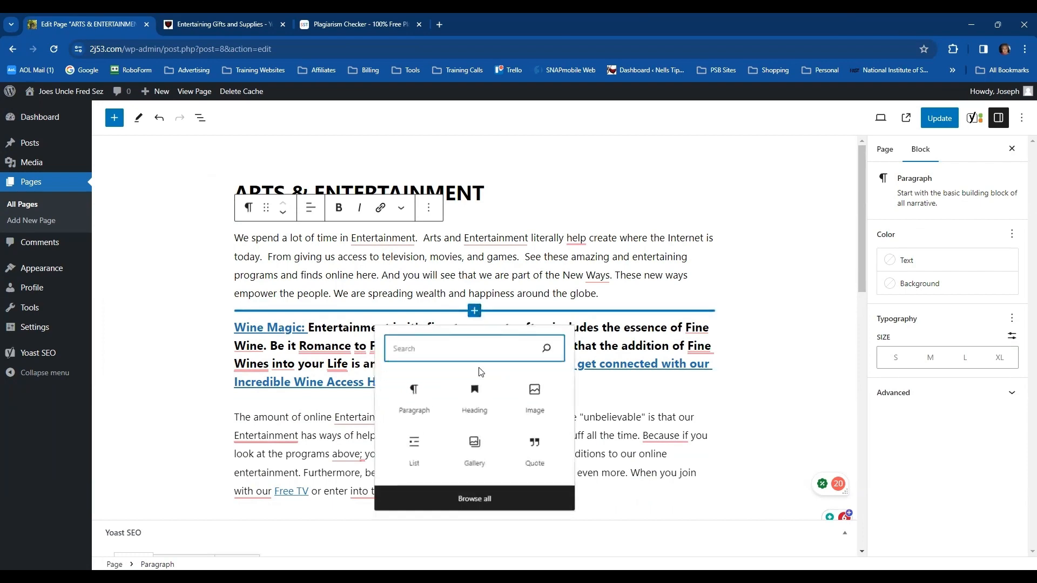
pyautogui.click(474, 394)
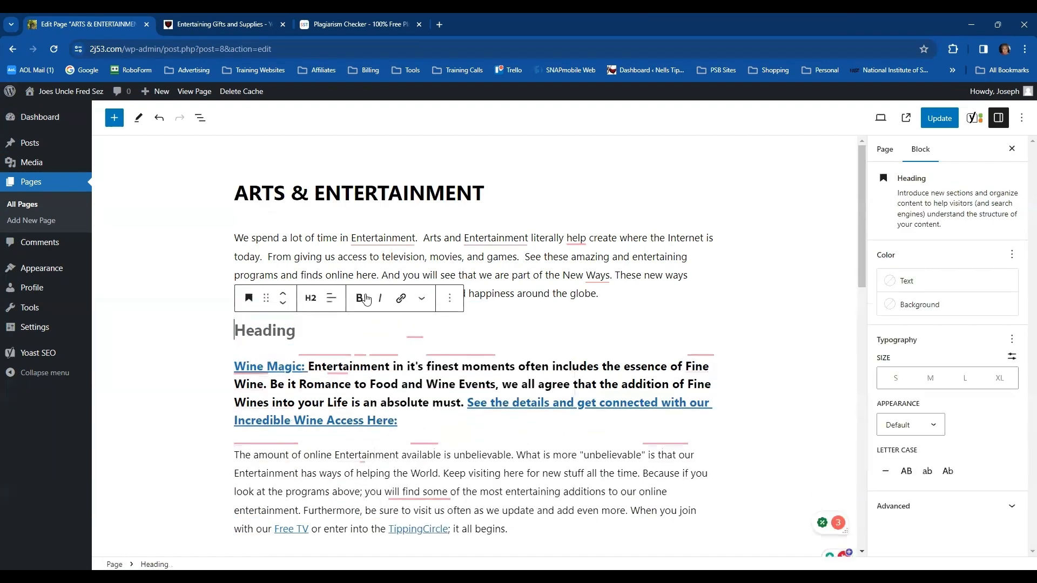
pyautogui.click(310, 298)
pyautogui.click(315, 376)
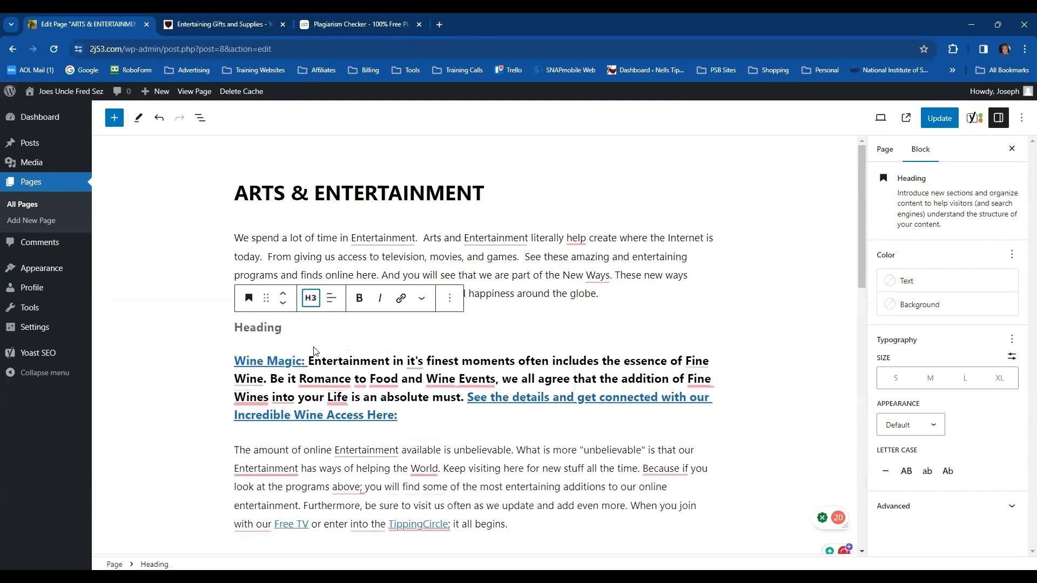
pyautogui.click(251, 327)
pyautogui.hotkey('ctrl', 'v')
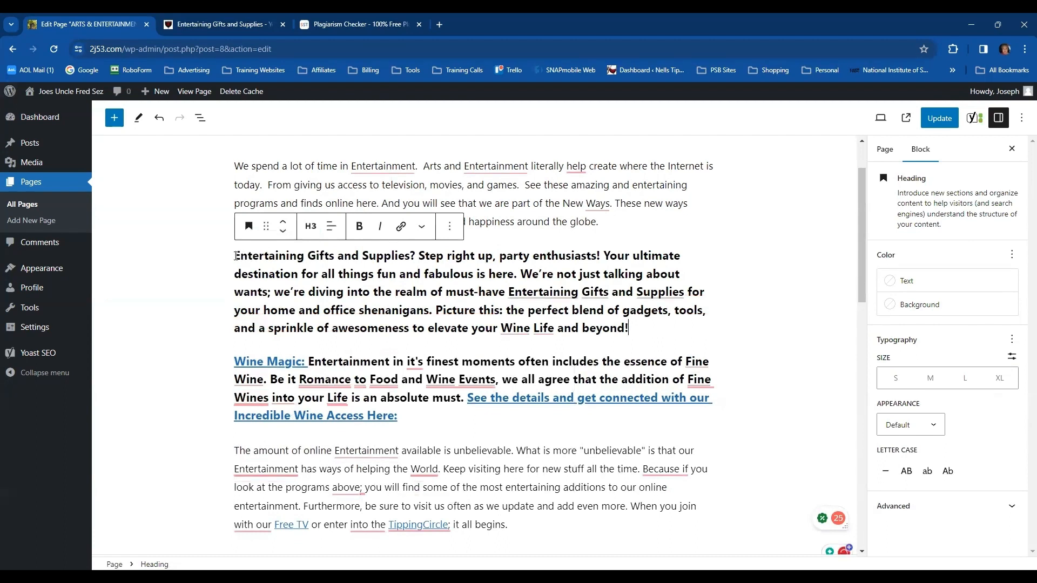
# Link the opening words "Entertaining Gifts and Supplies" of the new heading to the Entertaining Gifts and Supplies page
pyautogui.moveTo(236, 256); pyautogui.dragTo(412, 257)
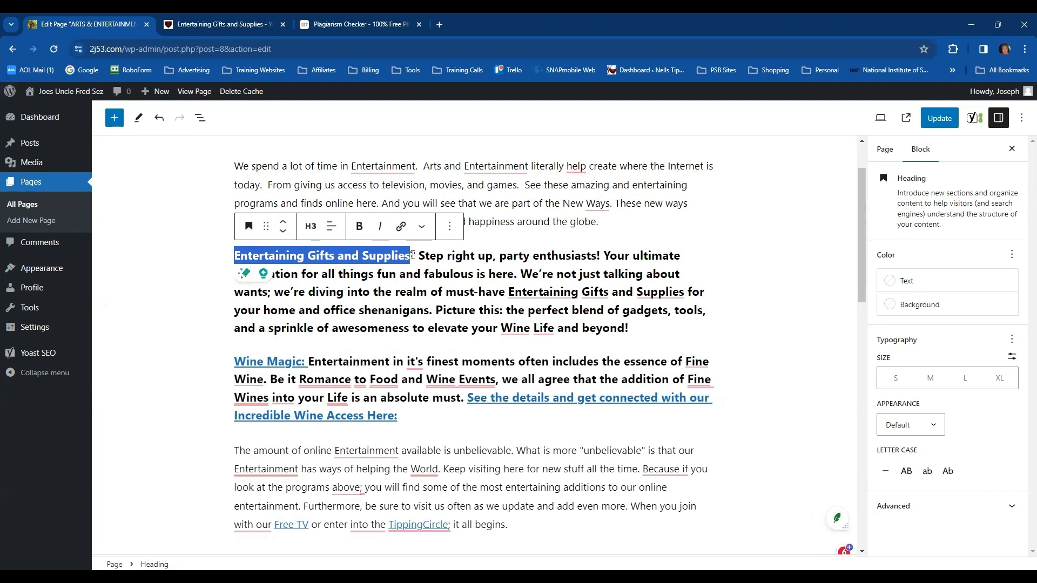
pyautogui.click(400, 228)
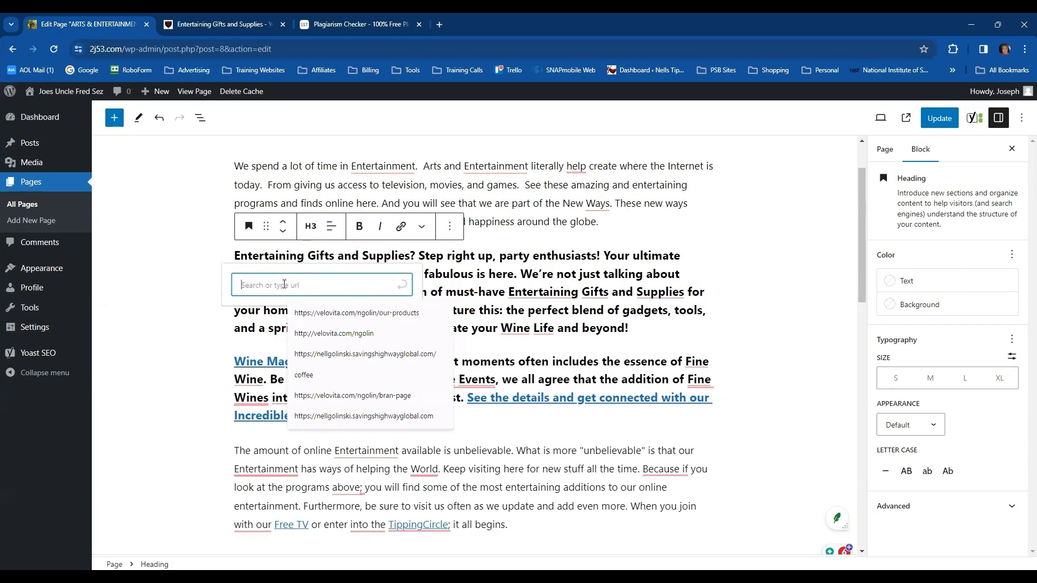
pyautogui.write('entertaining')
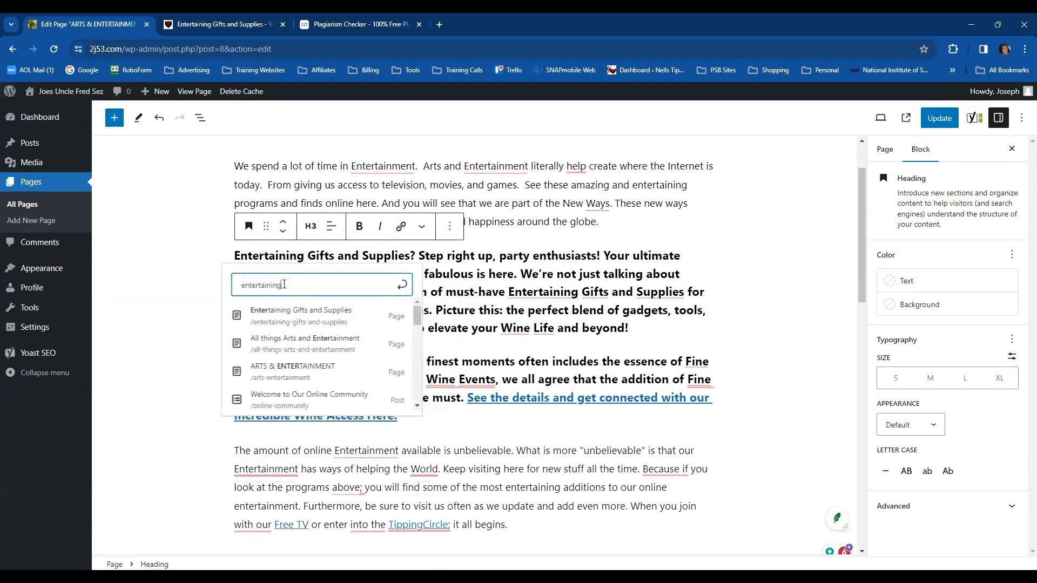
pyautogui.click(283, 312)
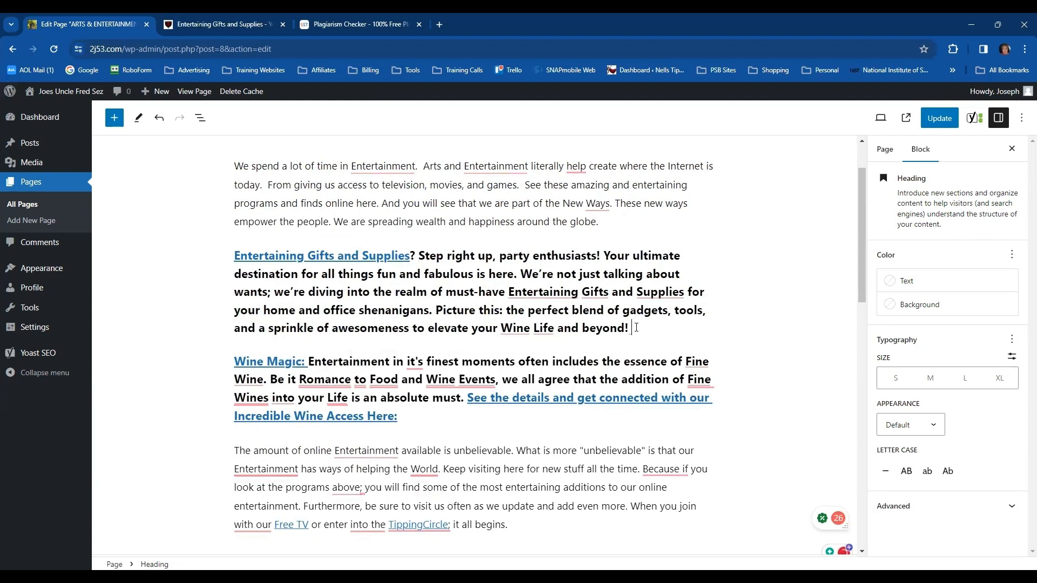
# Add the sentence "Be the hero at the next party with gifts from here." to the end of the new heading
pyautogui.write('Be the hero at the nex')
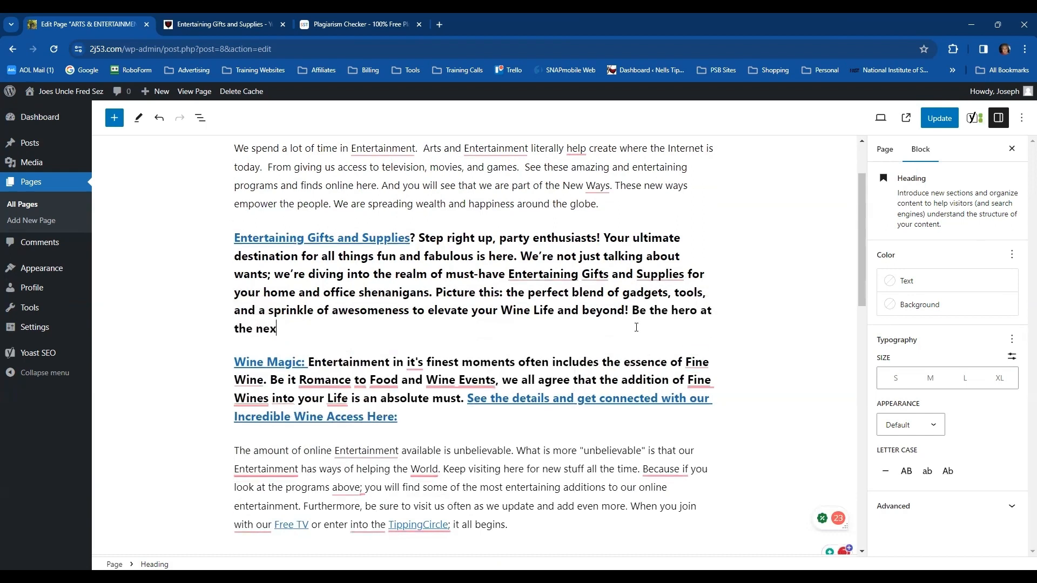
pyautogui.write('t party with gift')
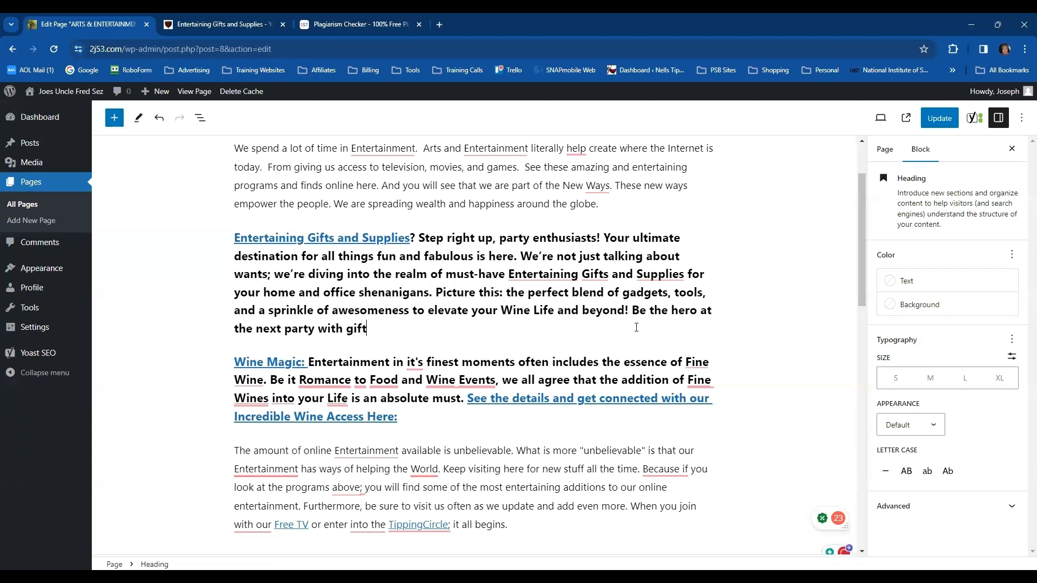
pyautogui.write('s from here.')
# Link the sentence "Be the hero at the next party with gifts from here." to the Entertaining Gifts and Supplies page
pyautogui.scroll(1, 636, 328)
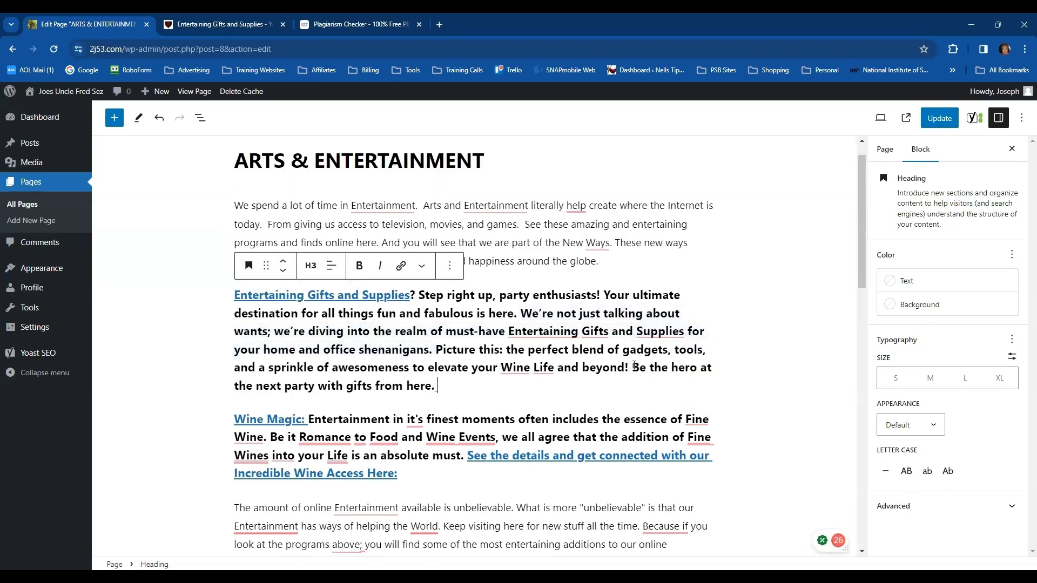
pyautogui.moveTo(635, 366); pyautogui.dragTo(707, 381)
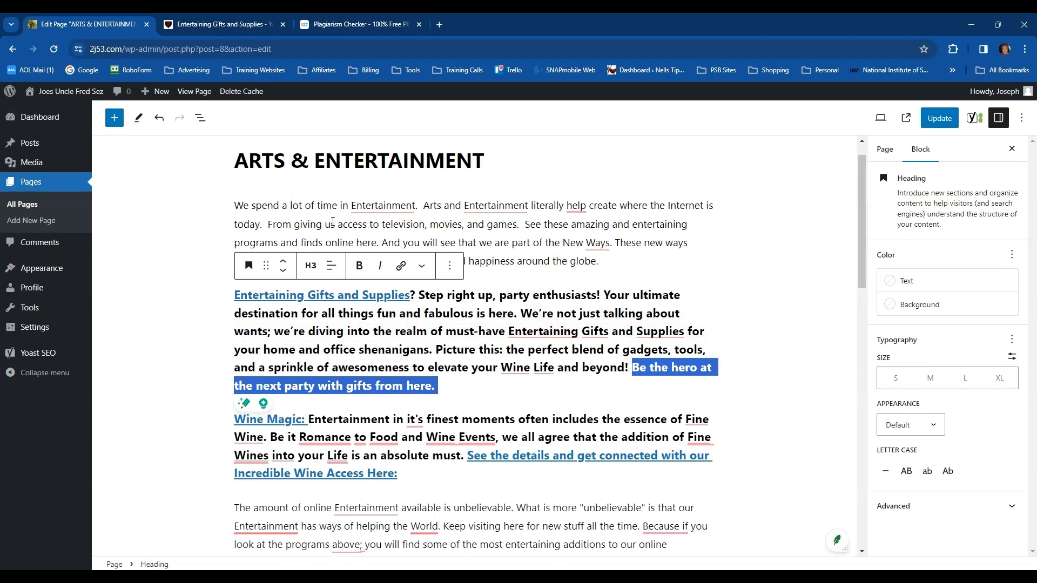
pyautogui.click(401, 265)
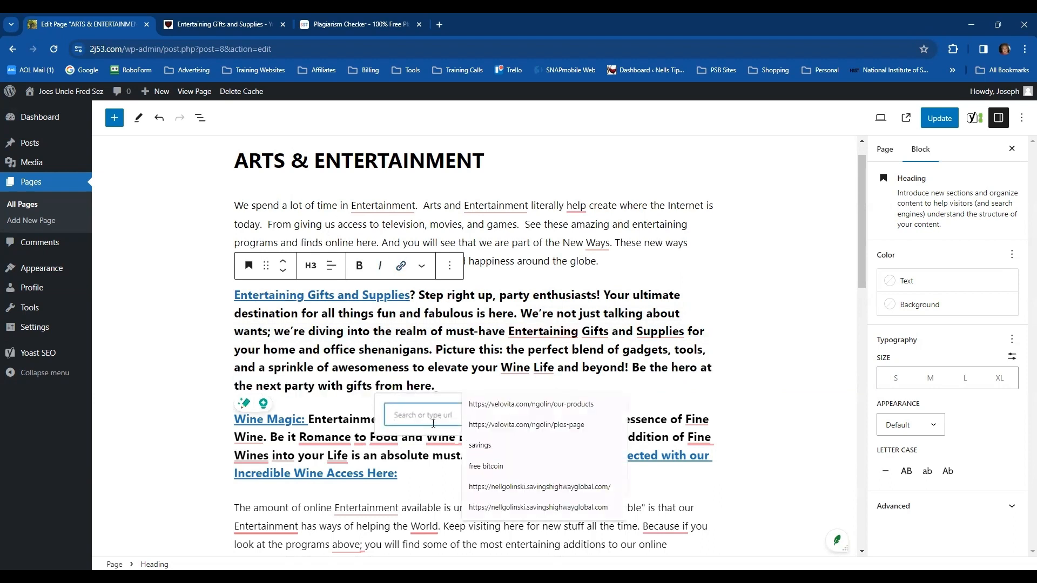
pyautogui.write('e Enterta')
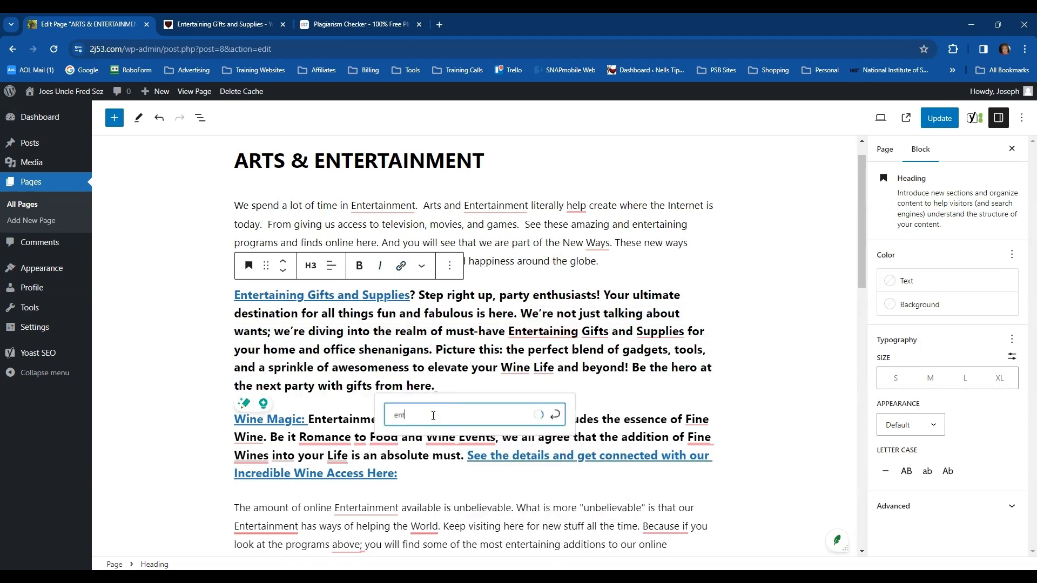
pyautogui.write('i')
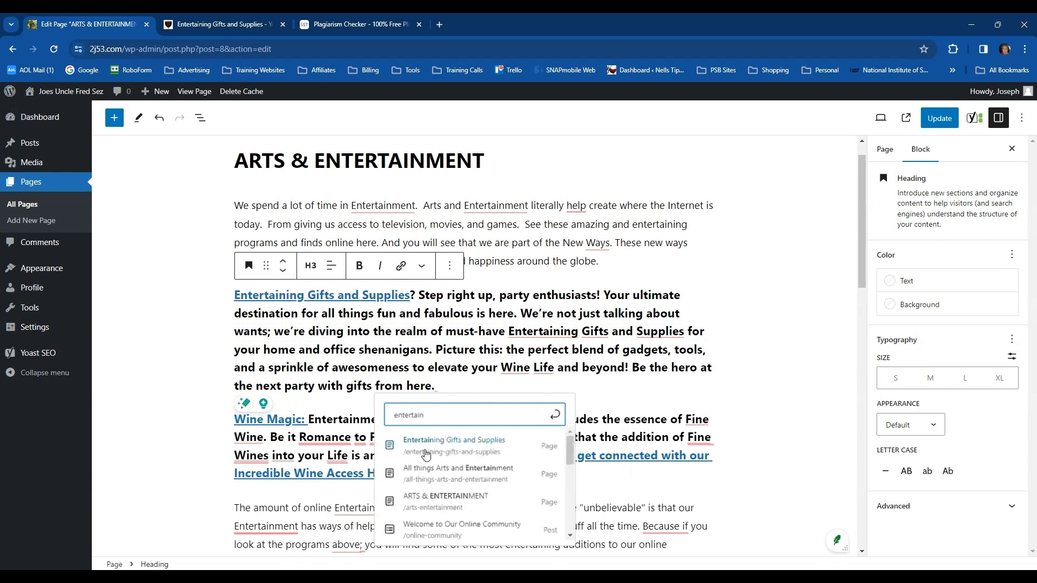
pyautogui.click(447, 447)
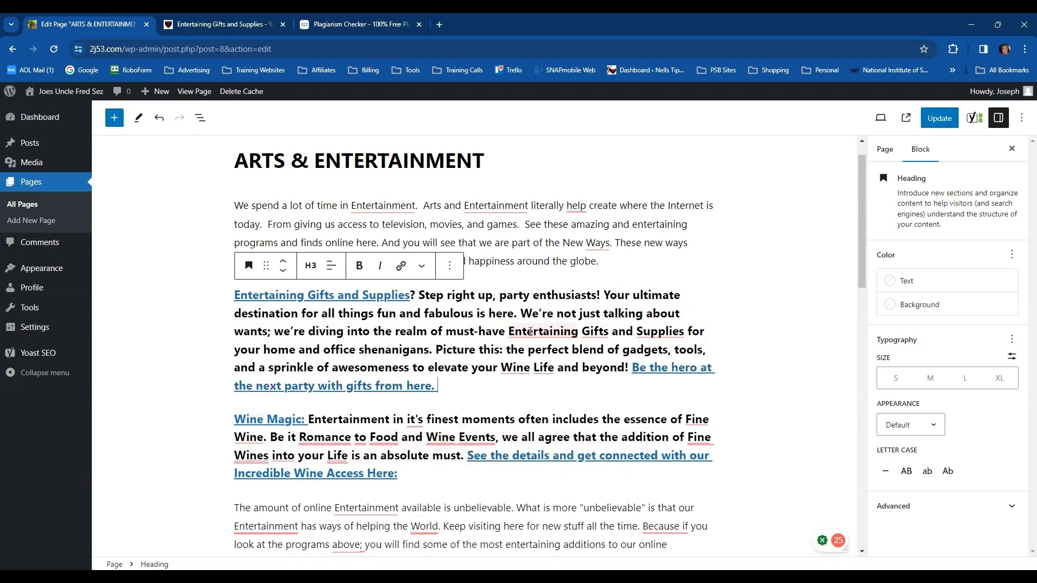
pyautogui.click(762, 320)
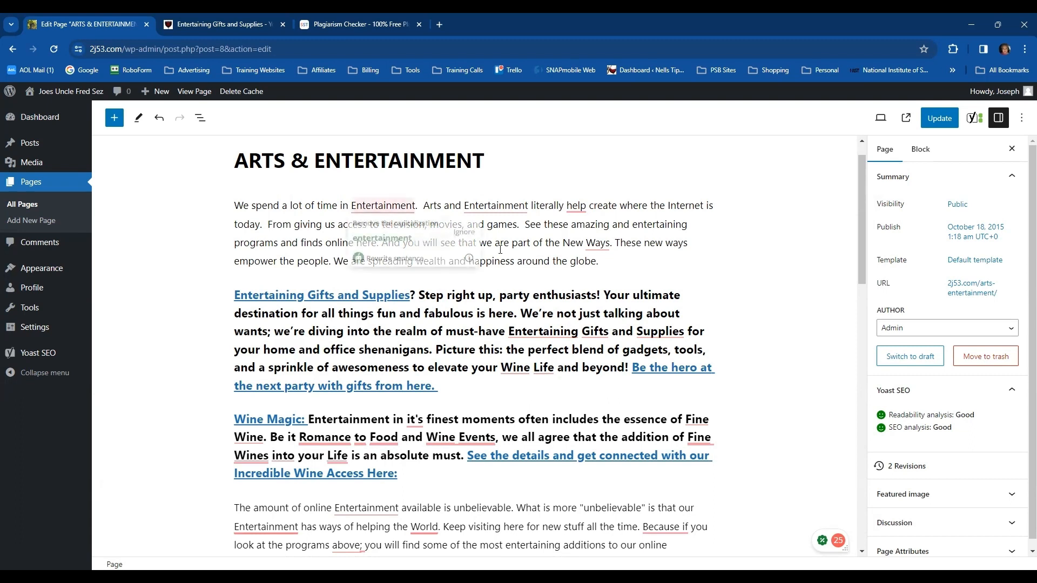
# Delete the final paragraph's closing sentence about joining with Free TV or entering the TippingCircle
pyautogui.scroll(-2, 747, 307)
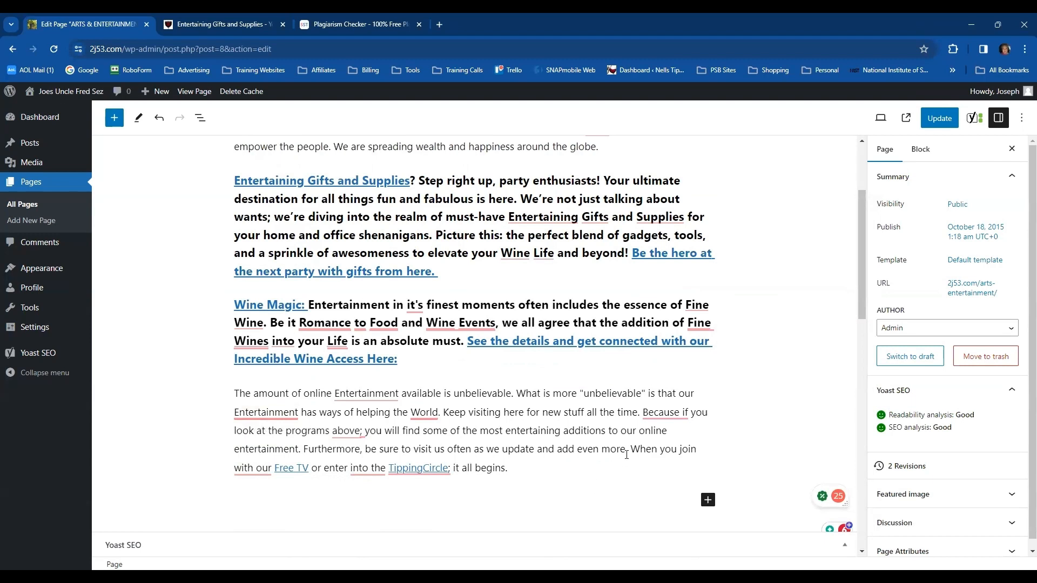
pyautogui.moveTo(638, 450); pyautogui.dragTo(683, 467)
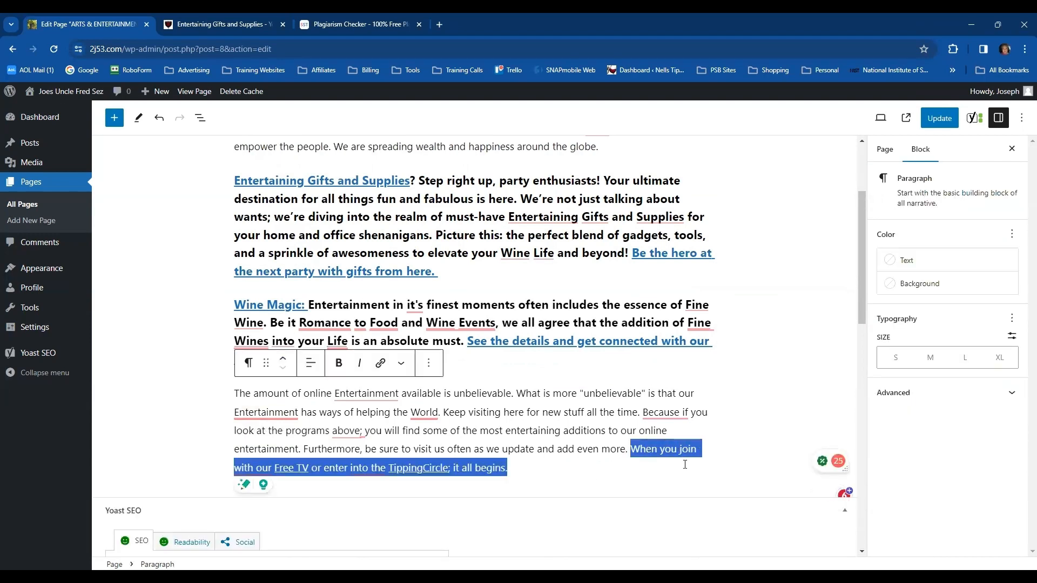
pyautogui.press('BackSpace')
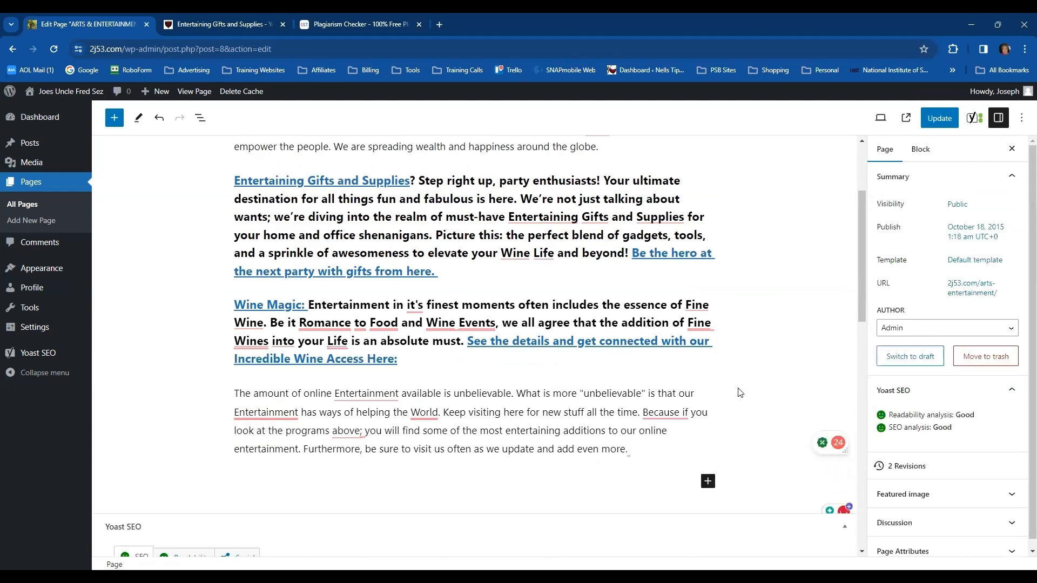
pyautogui.click(736, 392)
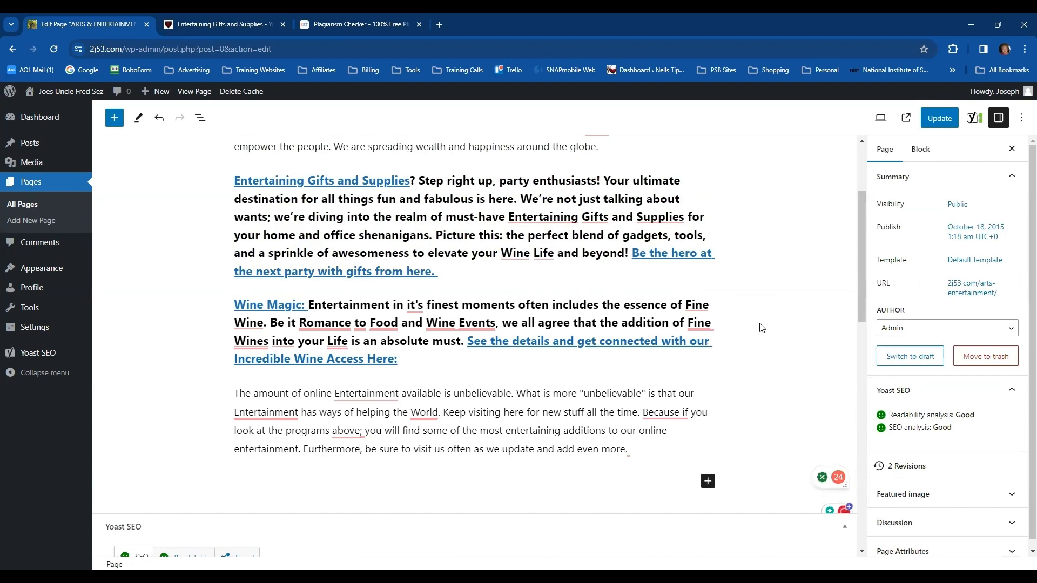
# Copy the full text of the linked Entertaining Gifts and Supplies heading and update the ARTS & ENTERTAINMENT page
pyautogui.scroll(1, 761, 328)
pyautogui.scroll(1, 761, 328)
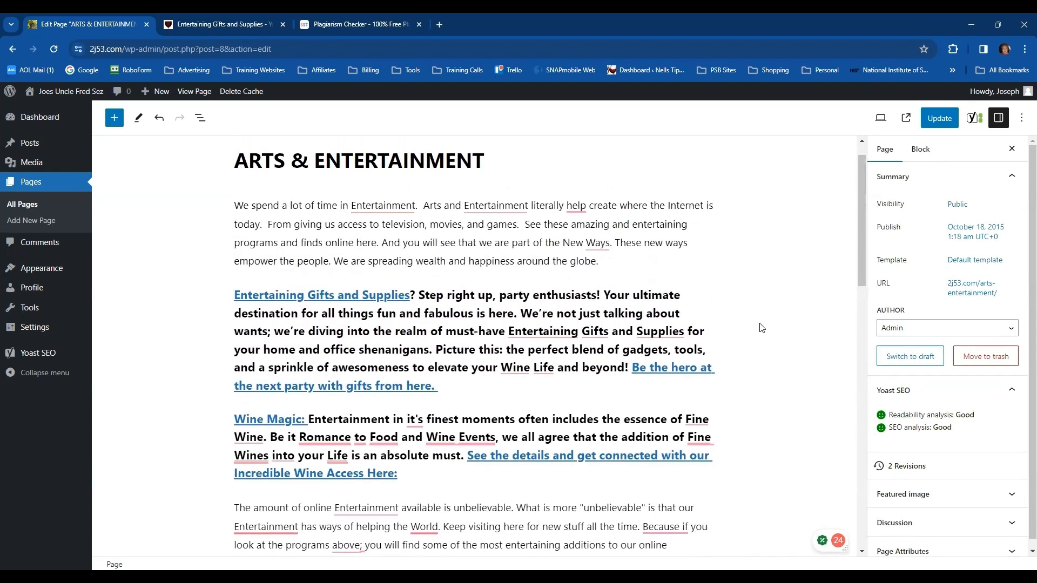
pyautogui.scroll(-2, 761, 328)
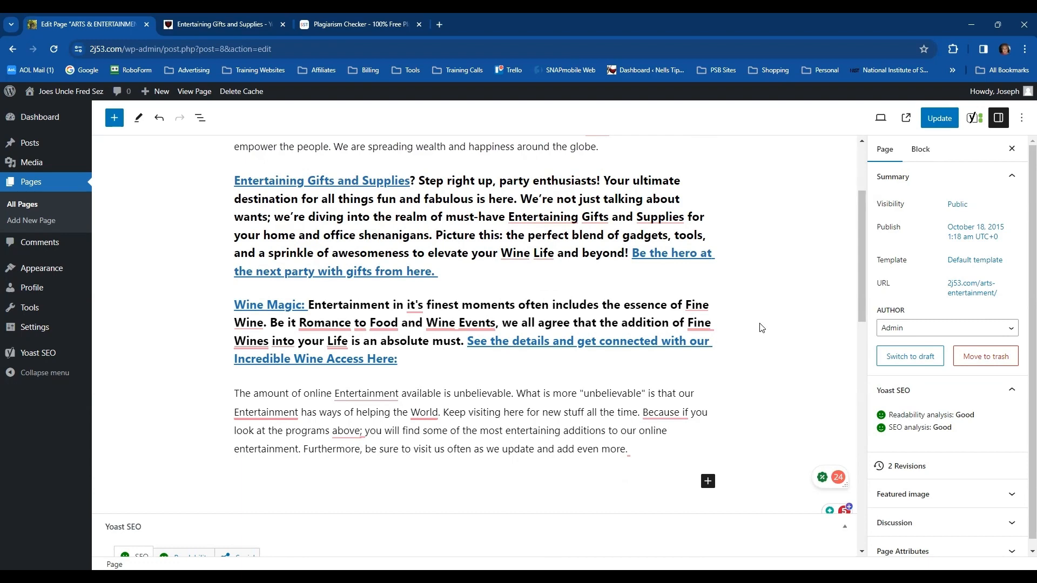
pyautogui.scroll(2, 778, 338)
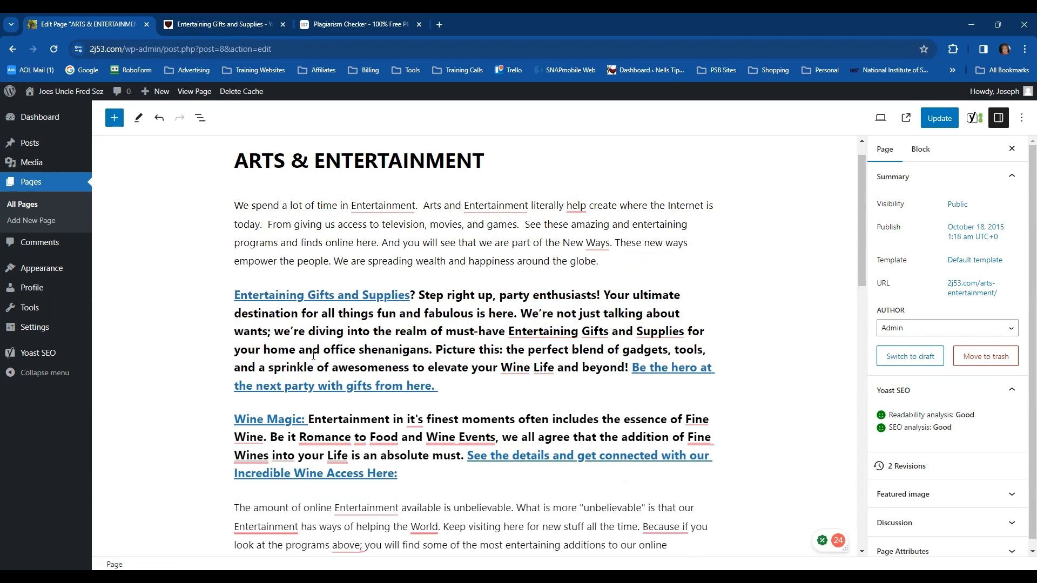
pyautogui.moveTo(451, 387); pyautogui.dragTo(228, 307)
pyautogui.hotkey('ctrl', 'c')
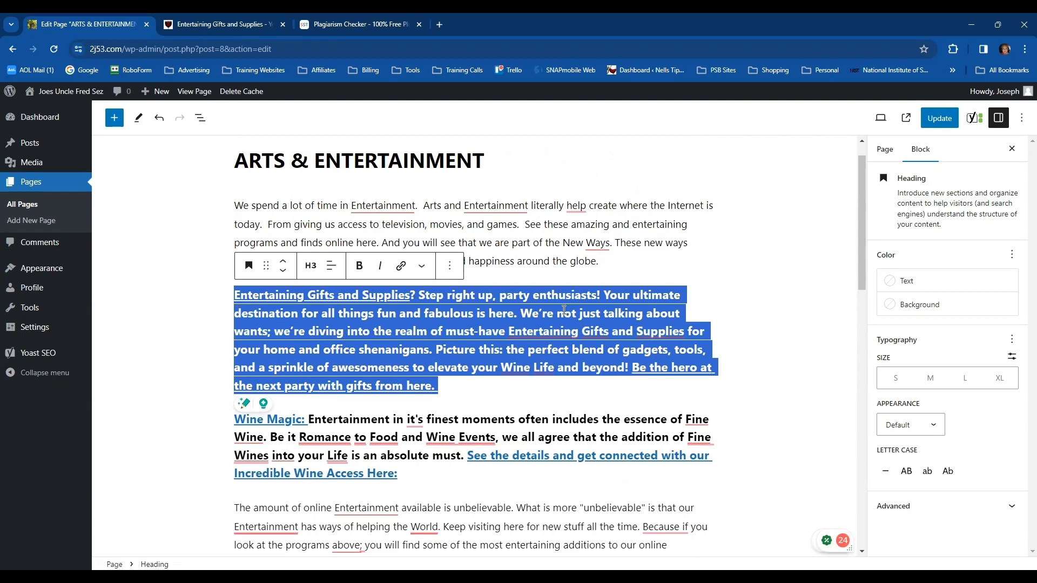
pyautogui.click(772, 275)
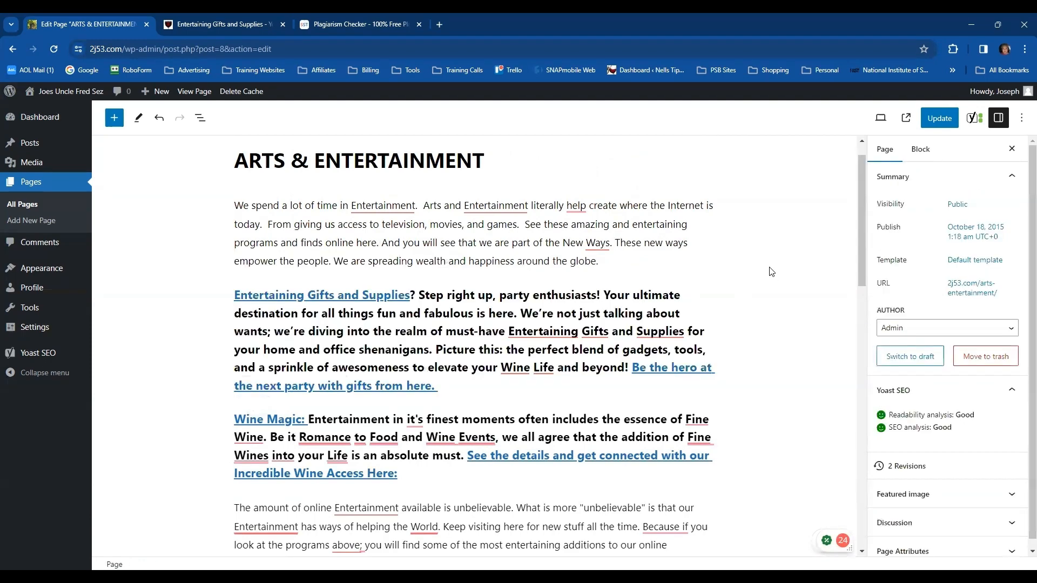
pyautogui.click(939, 118)
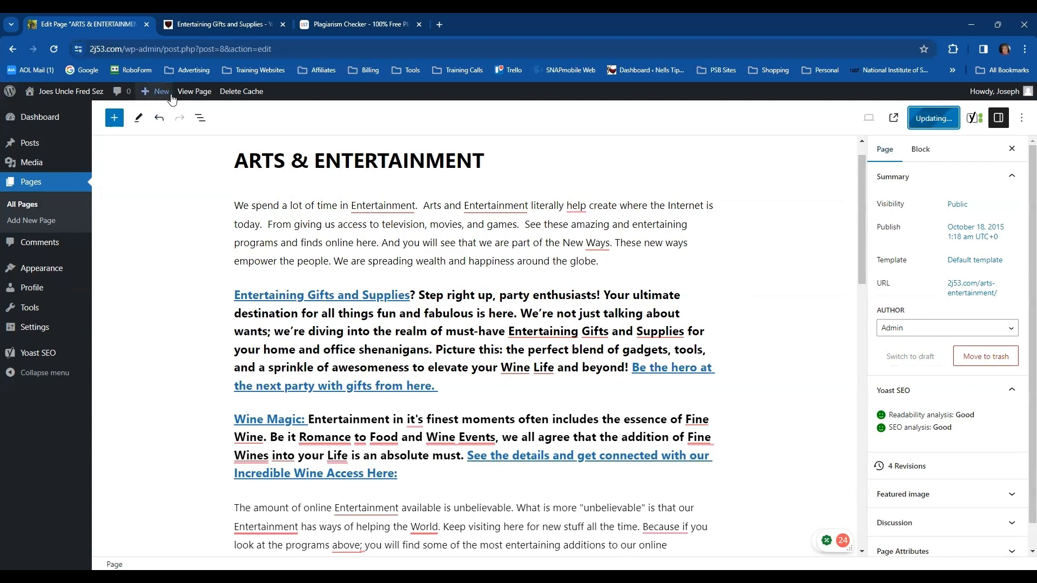
# View the live page, go to All things Arts and Entertainment under Arts & Entertainment, and open that page for editing
pyautogui.click(193, 93)
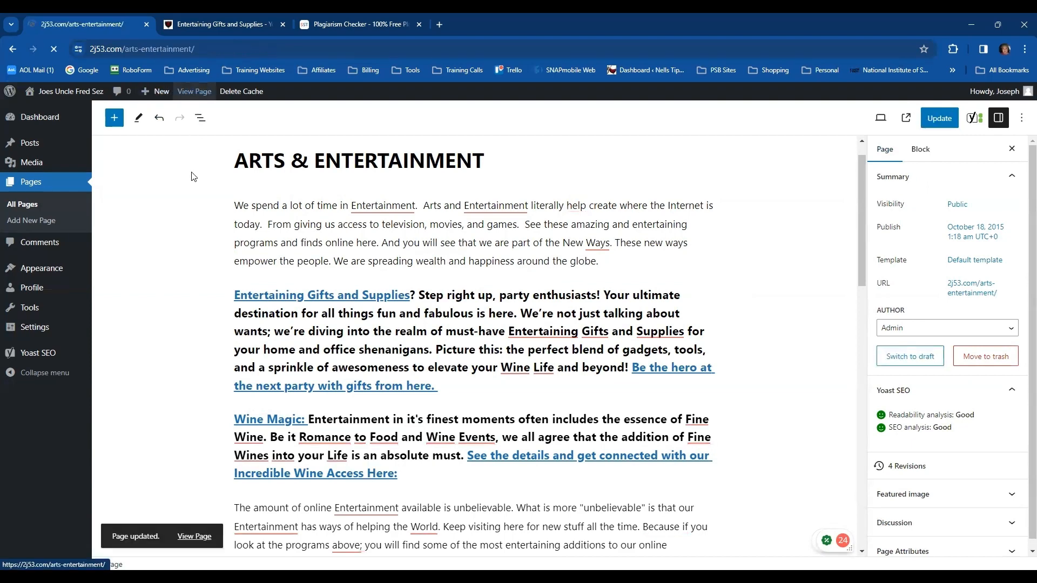
pyautogui.moveTo(216, 300)
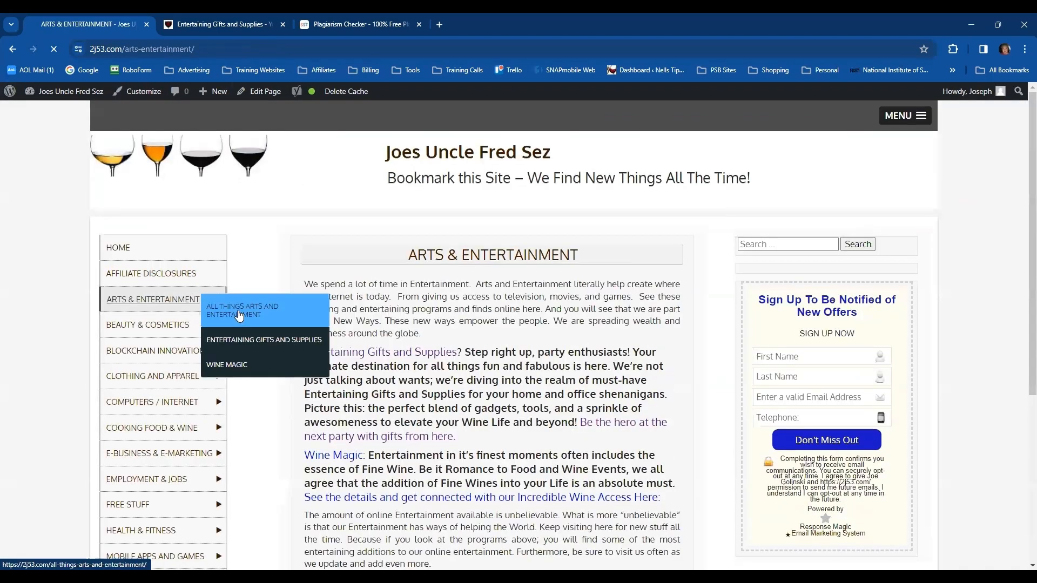
pyautogui.click(254, 307)
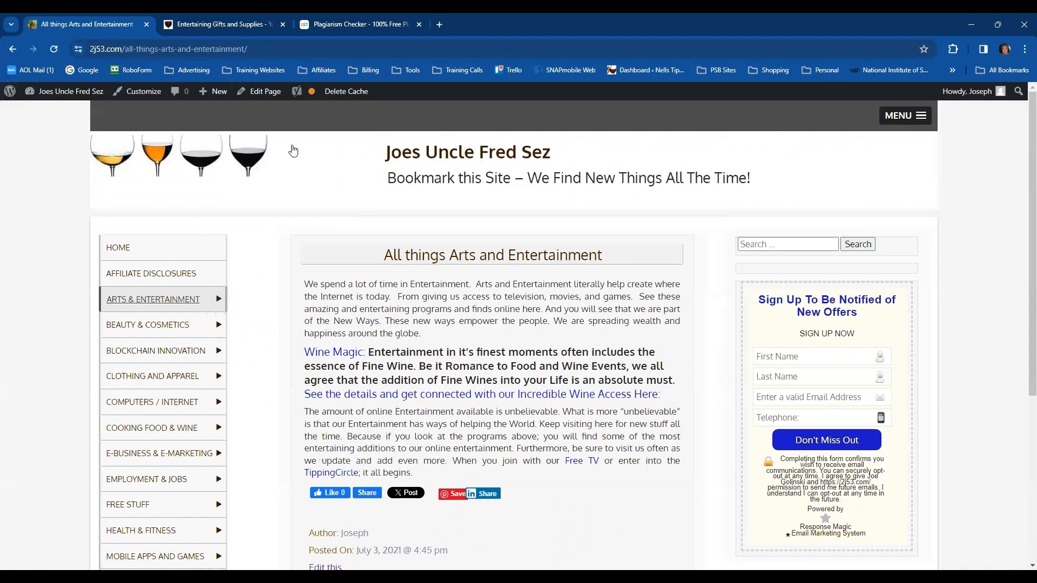
pyautogui.click(272, 92)
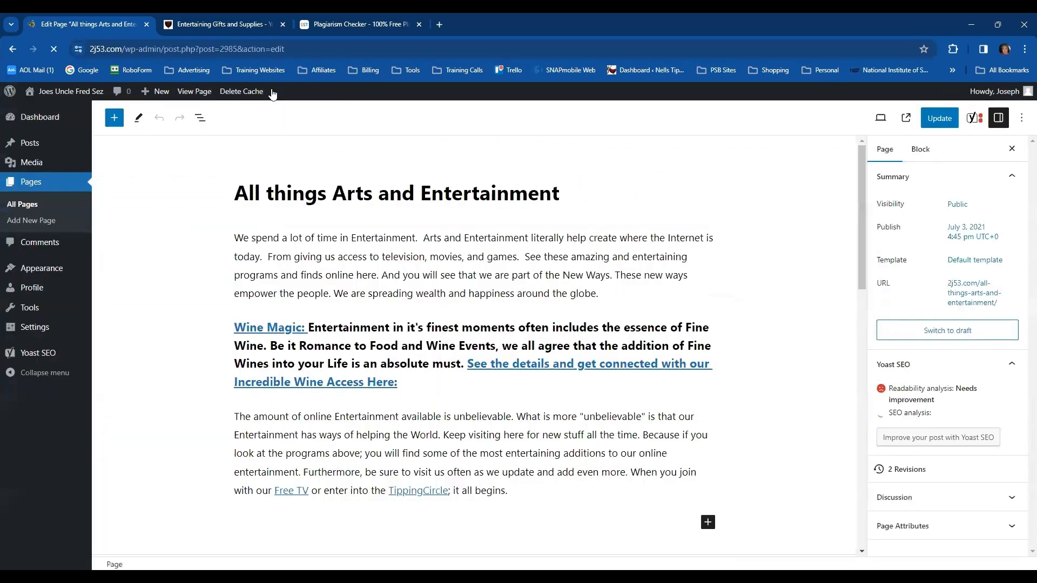
# Paste the copied Entertaining Gifts and Supplies text in a new block below the first paragraph and convert it to an H3 heading
pyautogui.click(610, 294)
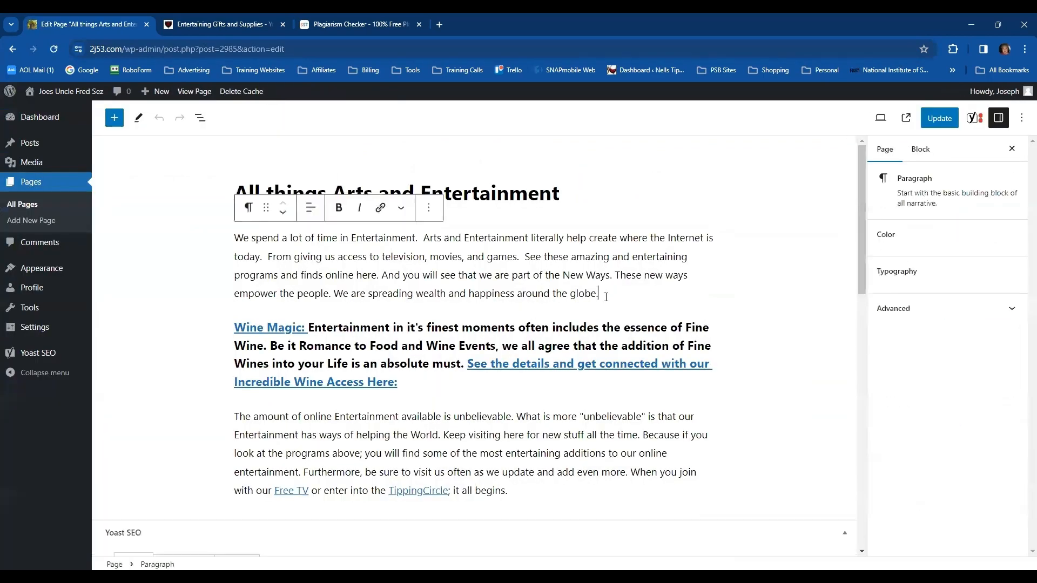
pyautogui.press('Return')
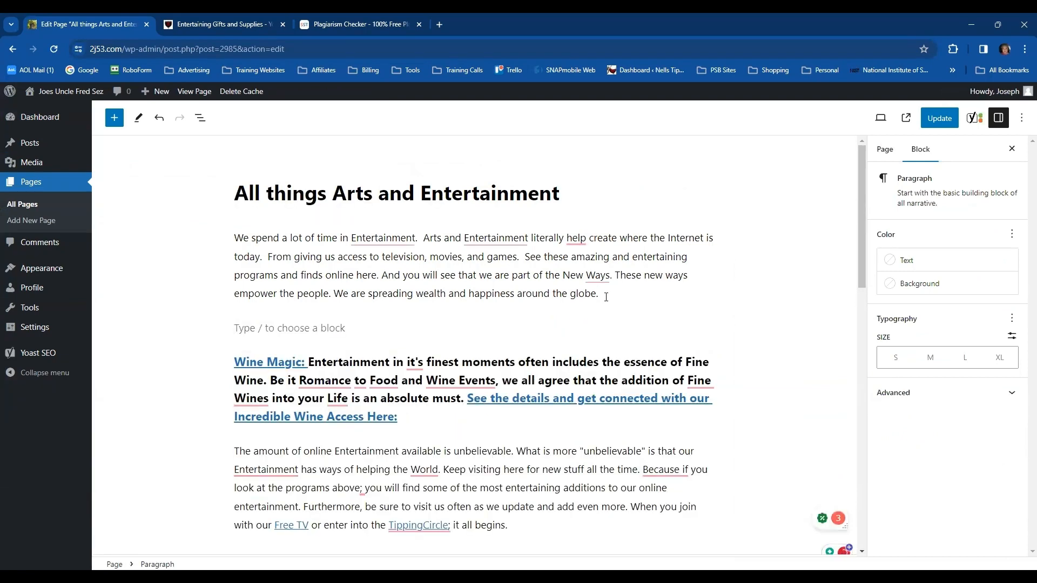
pyautogui.hotkey('ctrl', 'v')
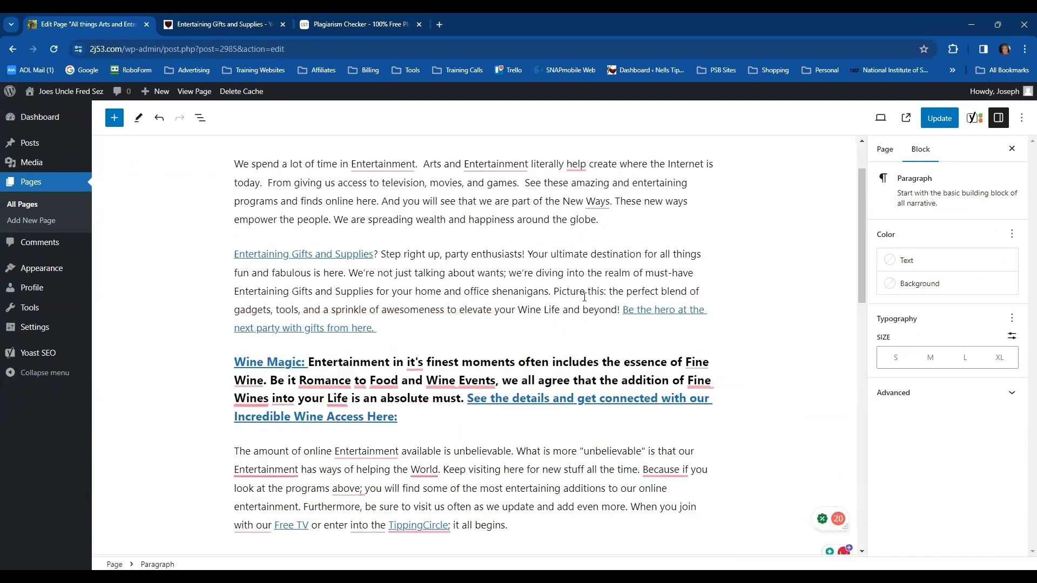
pyautogui.click(249, 224)
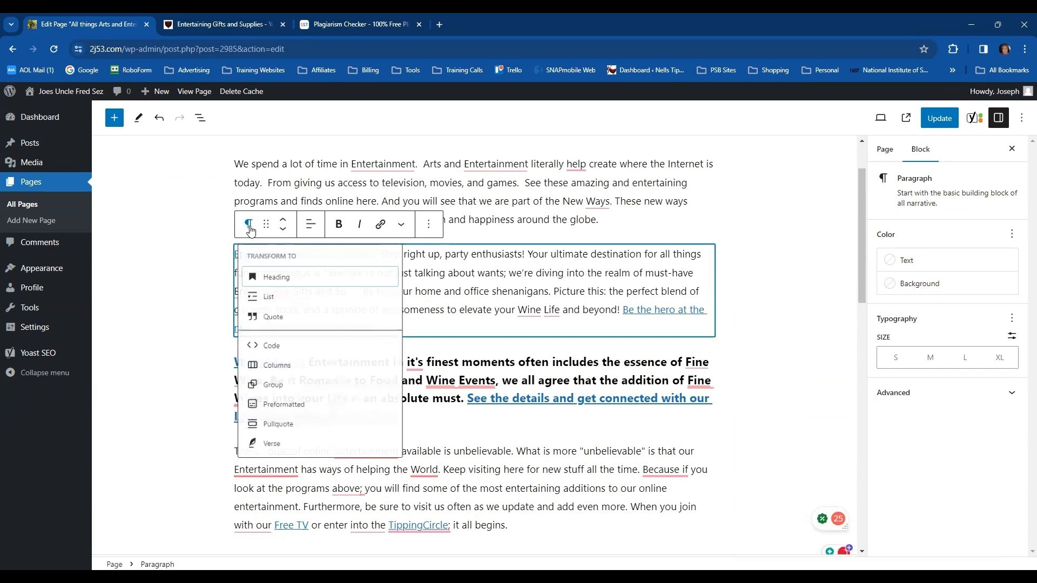
pyautogui.click(273, 277)
pyautogui.click(311, 223)
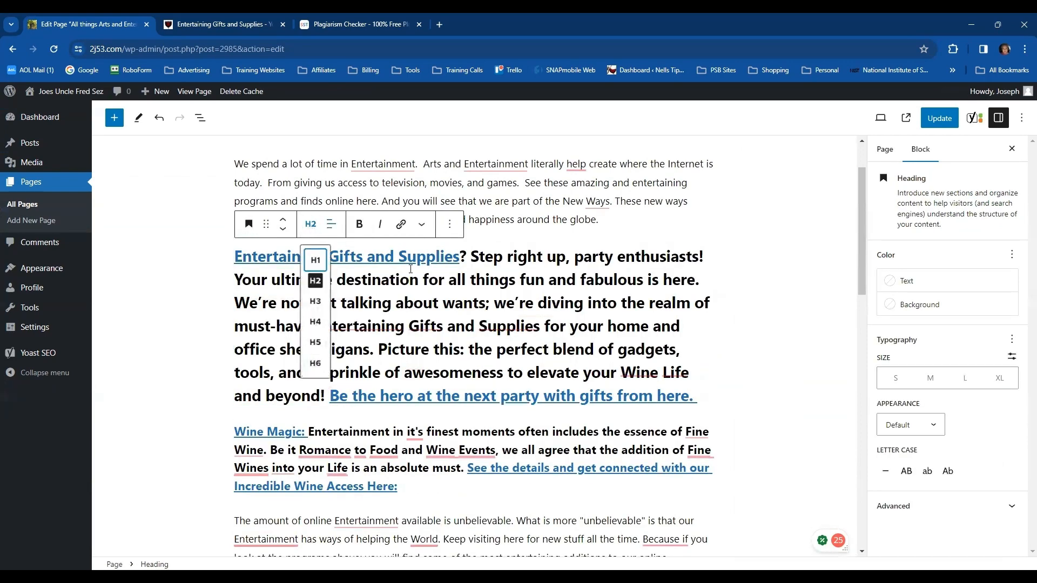
pyautogui.click(315, 298)
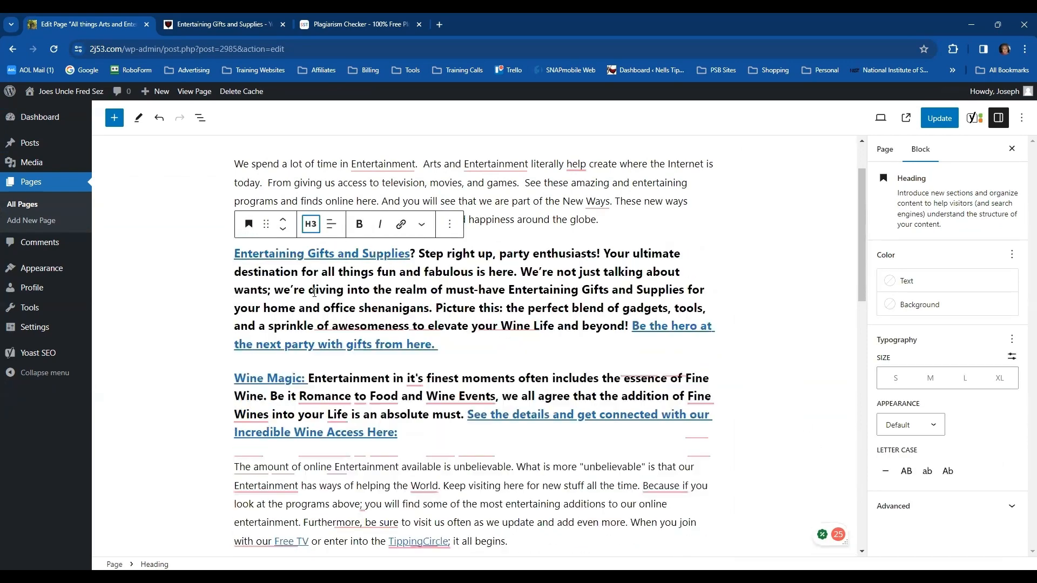
pyautogui.click(770, 319)
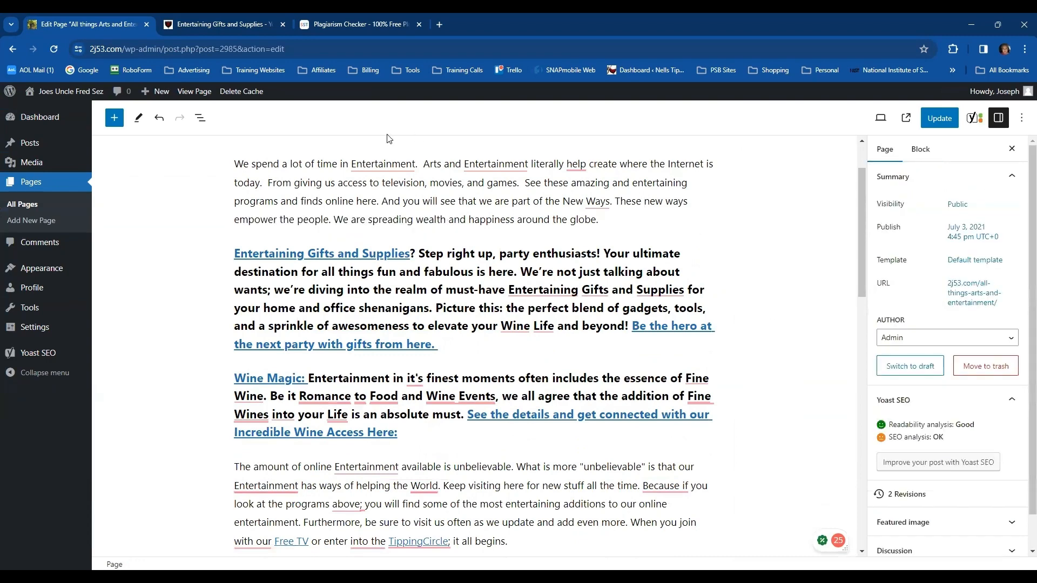
pyautogui.scroll(-3, 735, 327)
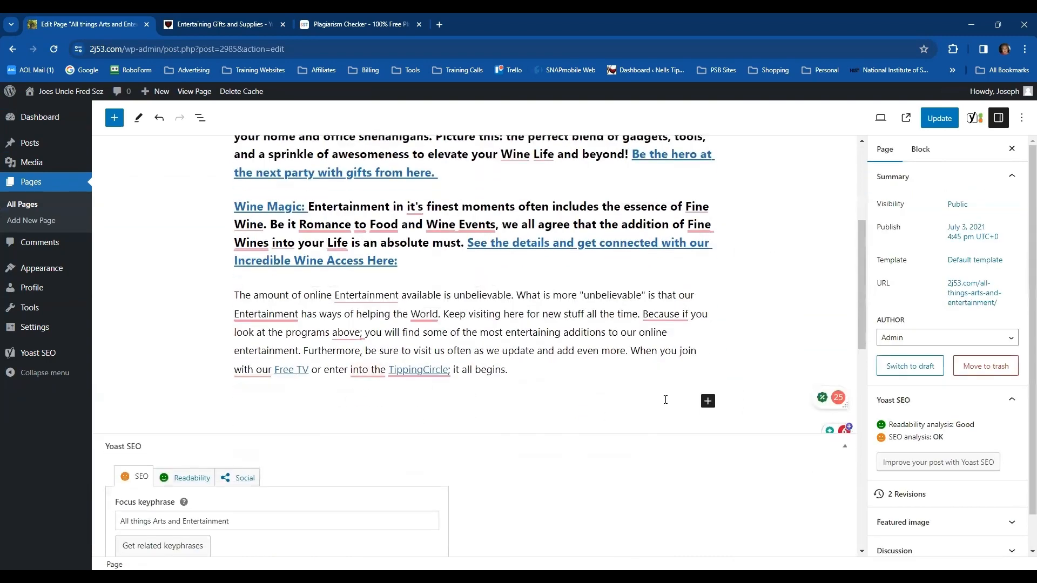
# Remove the "When you join with our Free TV or enter into the TippingCircle" sentence from the end of the last paragraph
pyautogui.moveTo(633, 351); pyautogui.dragTo(698, 367)
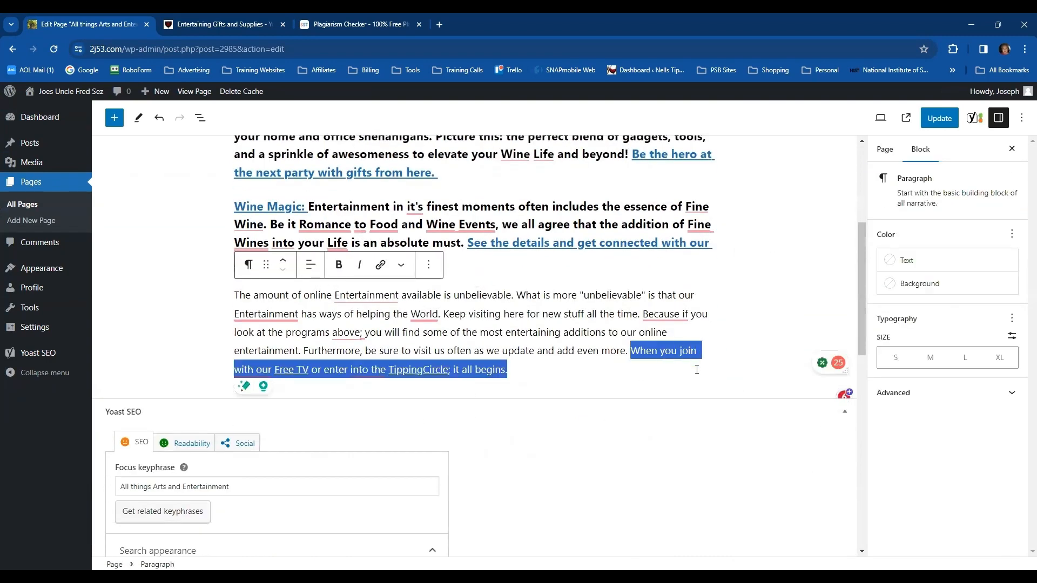
pyautogui.press('BackSpace')
pyautogui.click(723, 295)
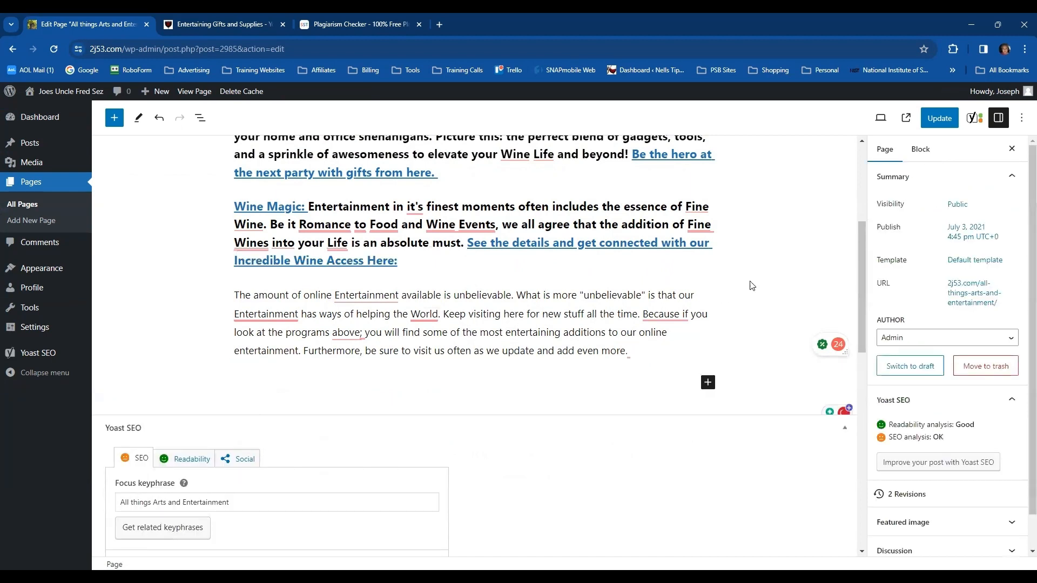
# Update the All things Arts and Entertainment page and review its headings and closing paragraph on the live site
pyautogui.click(940, 120)
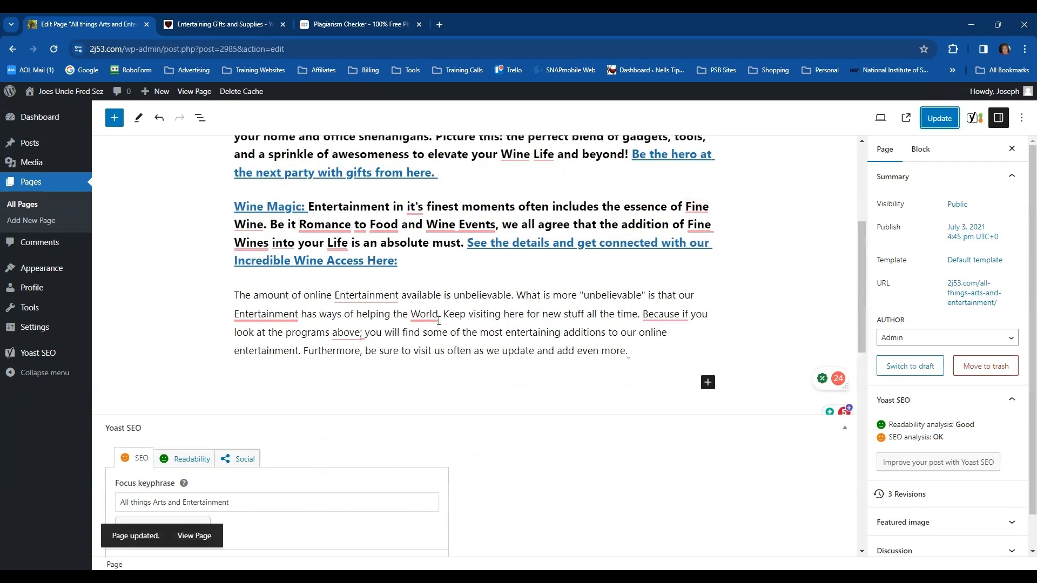
pyautogui.click(194, 92)
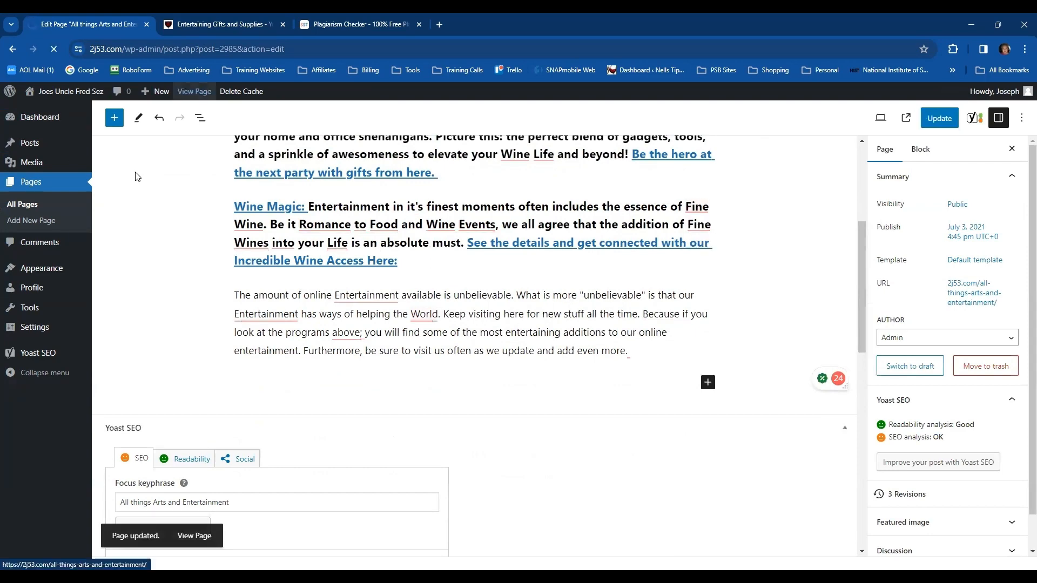
pyautogui.scroll(-3, 259, 316)
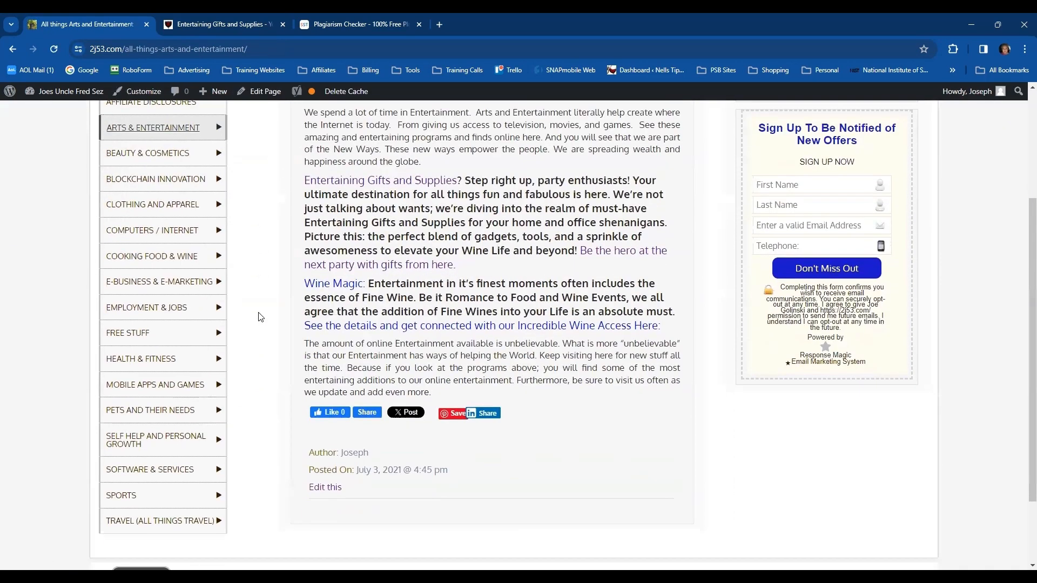
pyautogui.scroll(1, 257, 302)
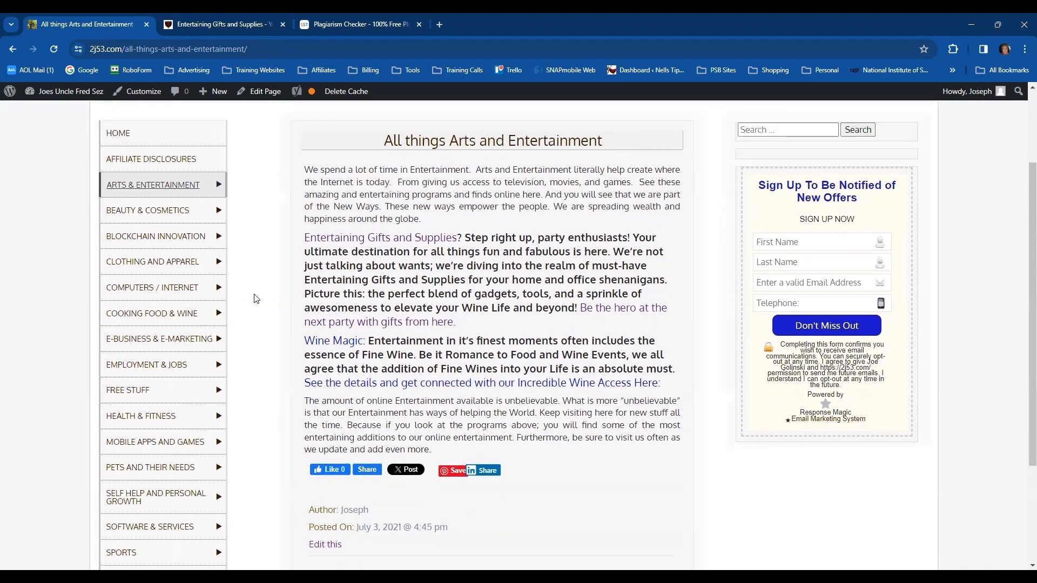